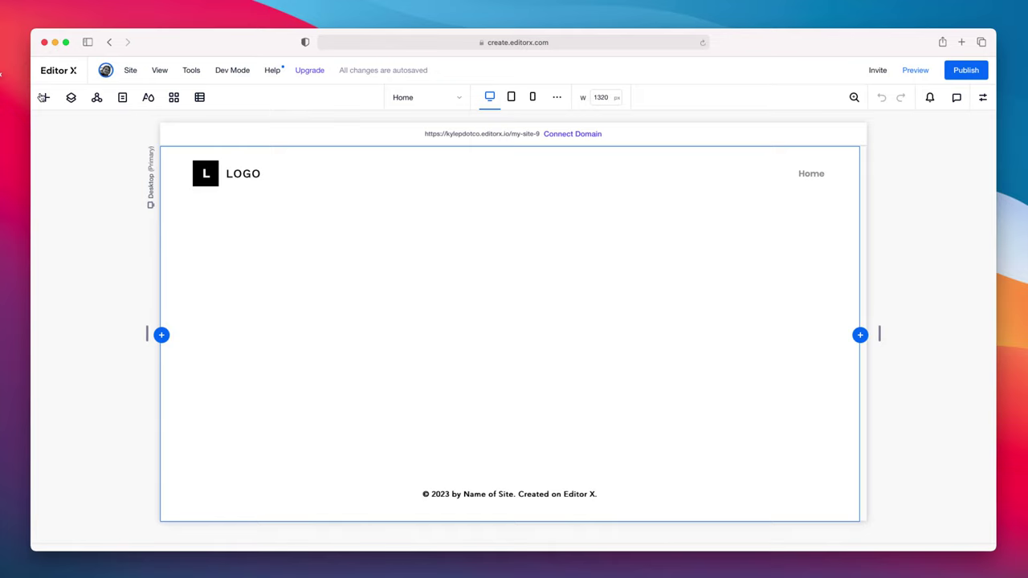
# Step: Set the desktop canvas width to 1320 px
pyautogui.moveTo(147, 337); pyautogui.dragTo(146, 338)
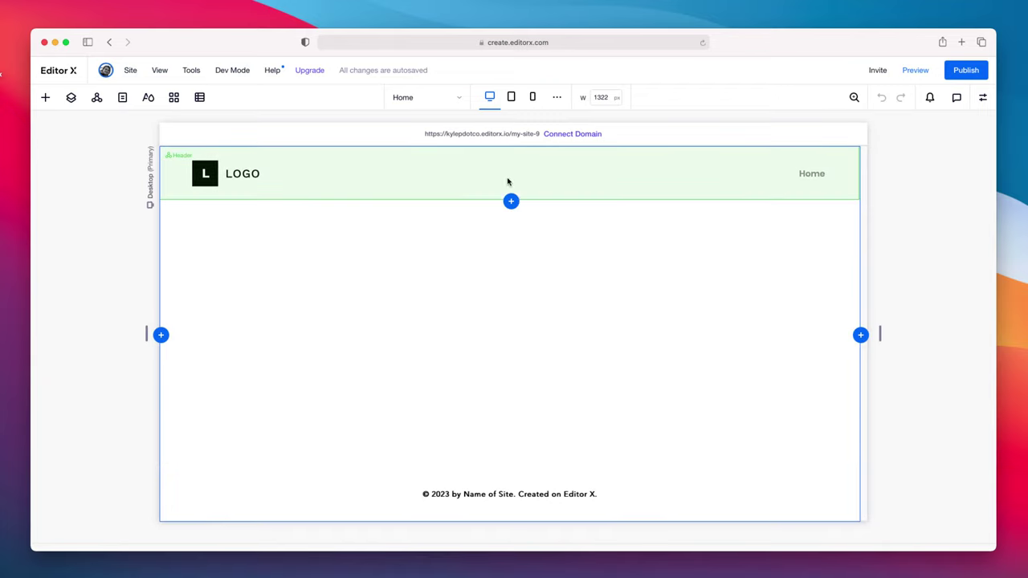
pyautogui.click(601, 96)
pyautogui.write('1320')
pyautogui.press('Return')
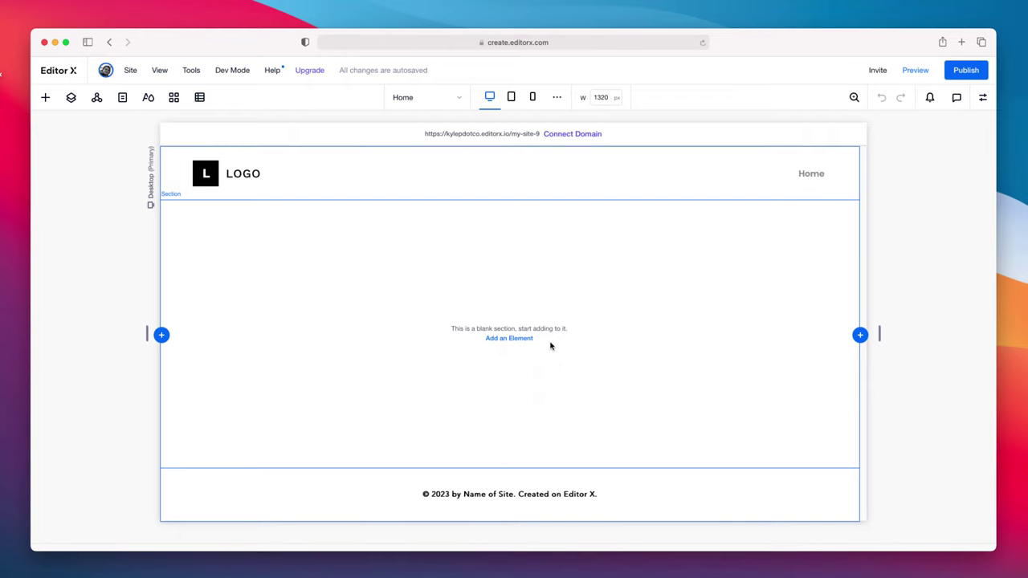
# Step: Start replacing the header logo's vector art and search the Wix media library for "arrow"
pyautogui.click(215, 173)
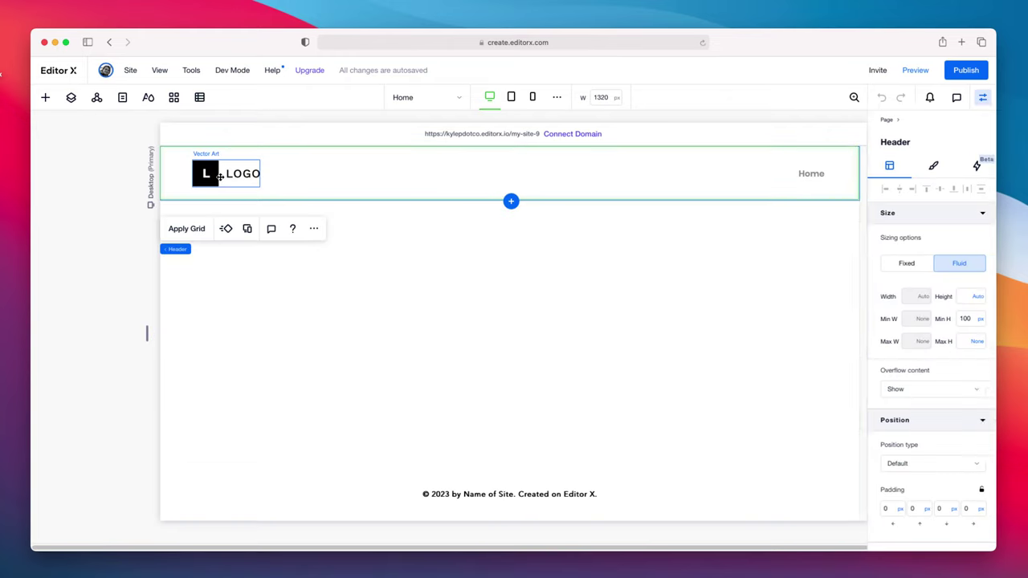
pyautogui.click(221, 174)
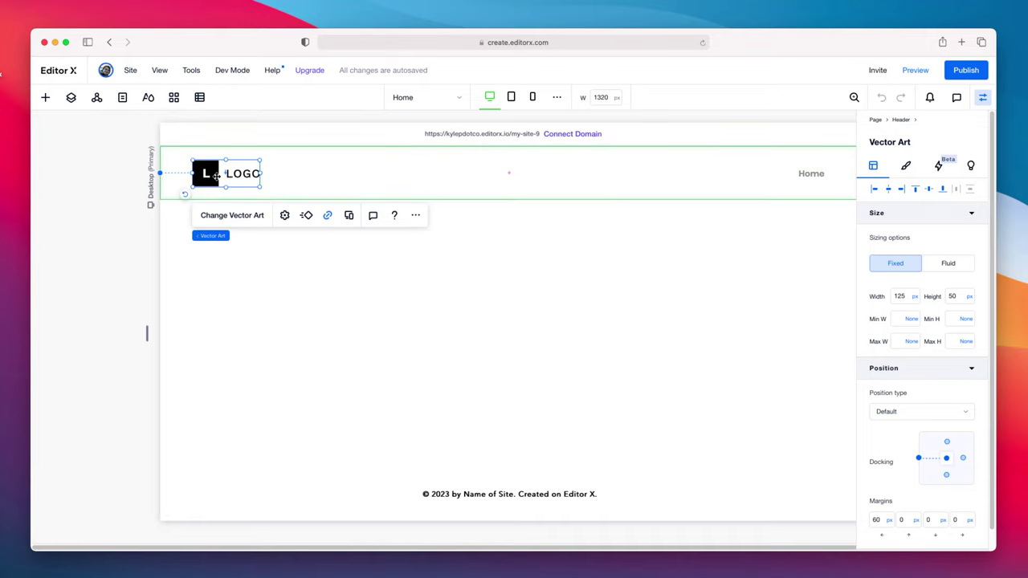
pyautogui.click(223, 217)
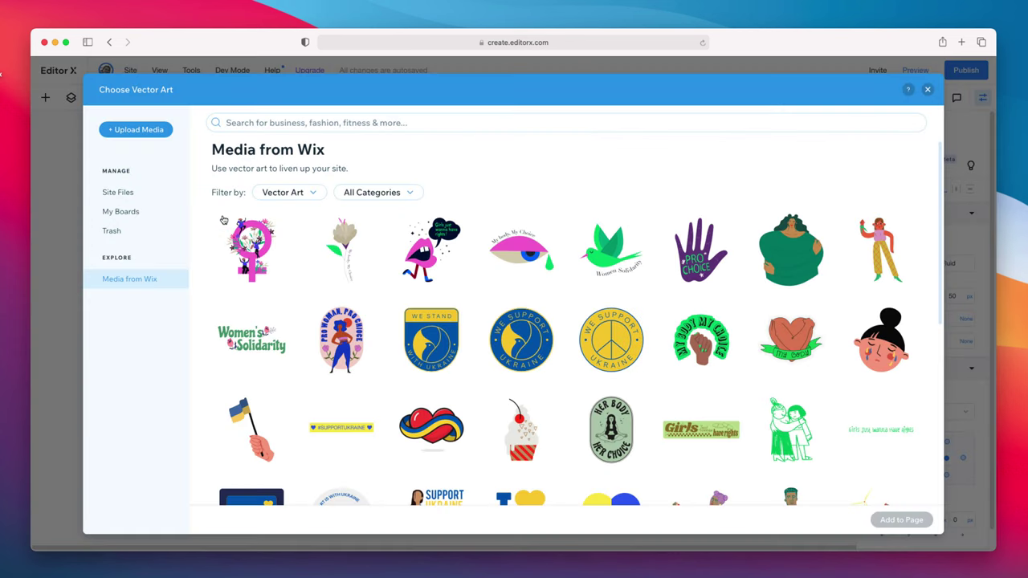
pyautogui.click(407, 122)
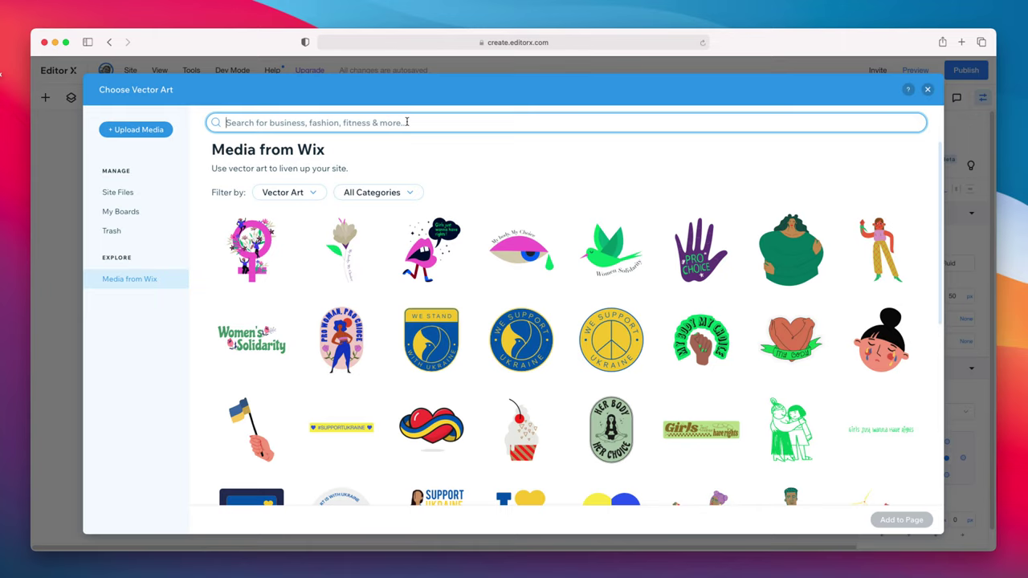
pyautogui.write('arrow')
pyautogui.press('Return')
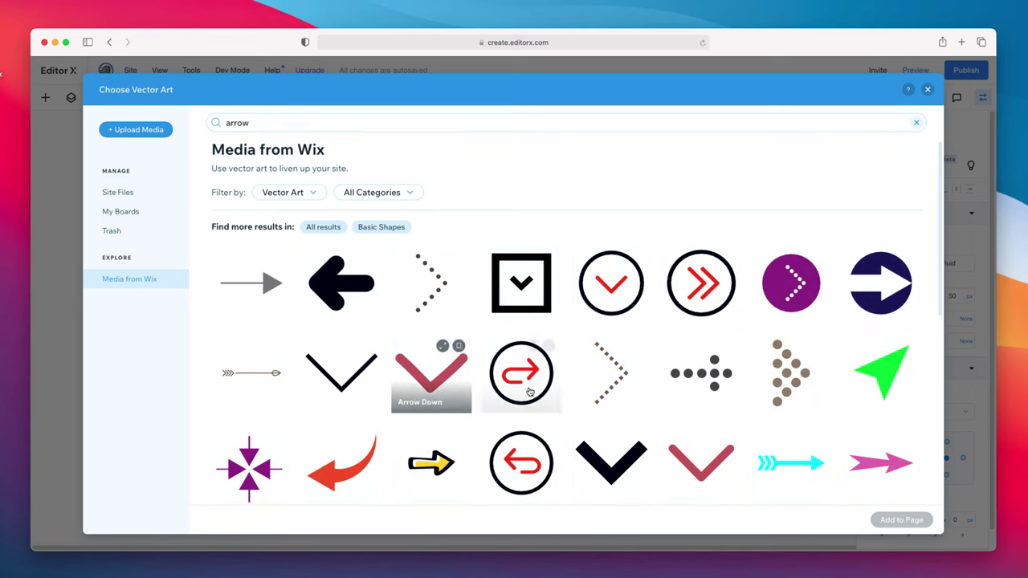
# Step: Replace the header logo with the blue outlined upward chevron that has angular ends
pyautogui.scroll(-5, 526, 377)
pyautogui.scroll(-12, 530, 391)
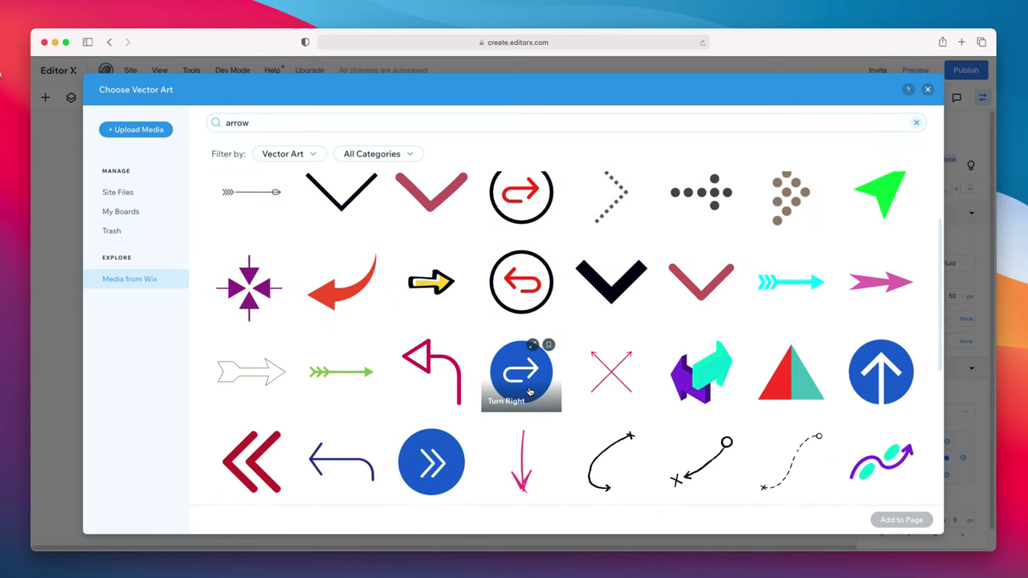
pyautogui.scroll(-10, 530, 392)
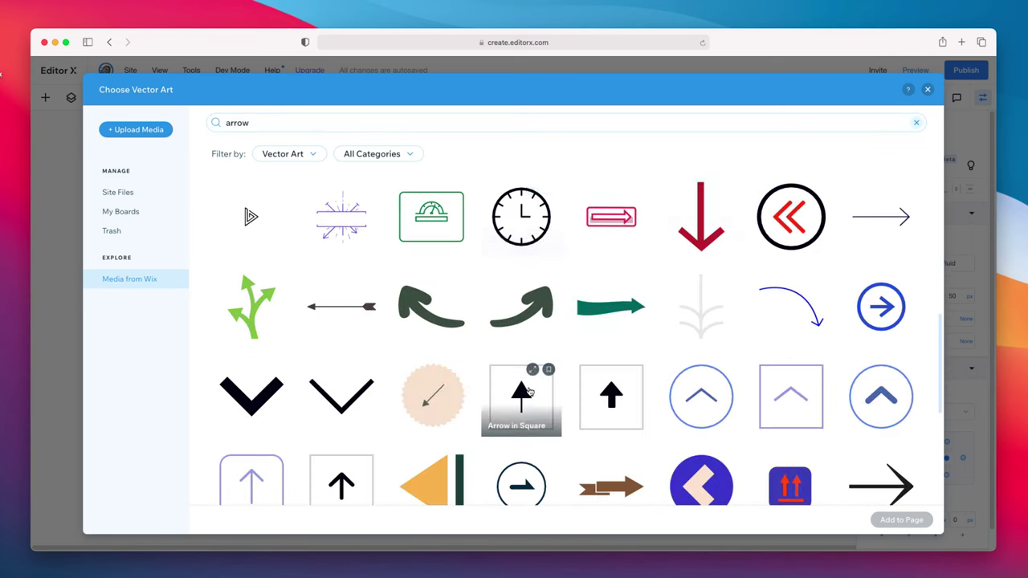
pyautogui.scroll(-5, 530, 391)
pyautogui.click(615, 390)
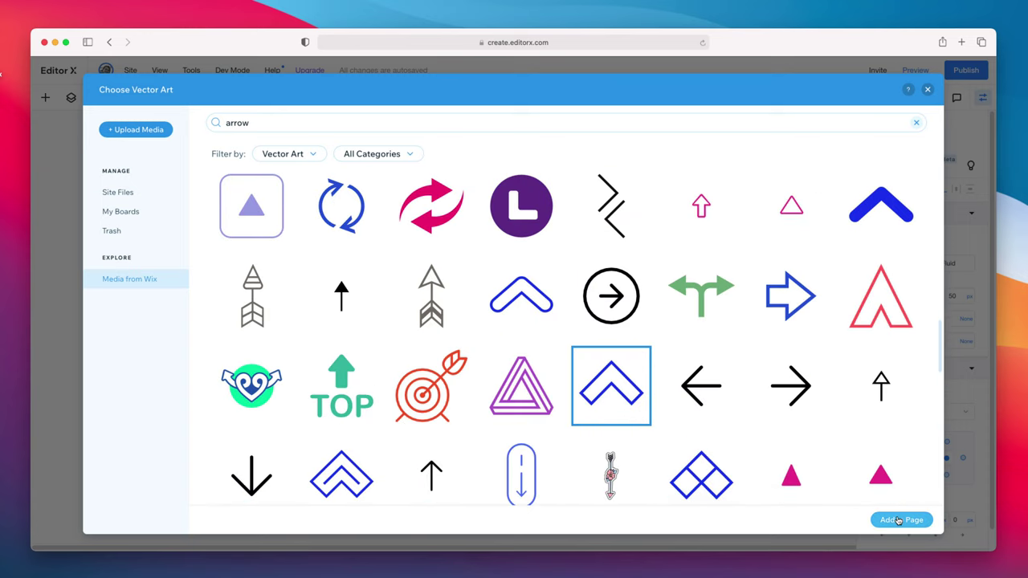
pyautogui.click(899, 521)
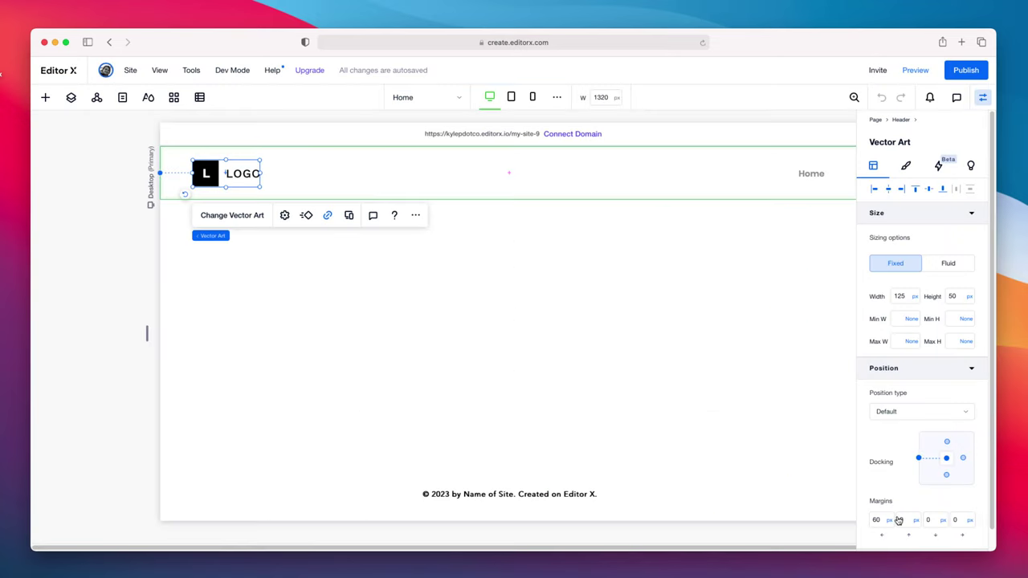
# Step: Shrink the chevron logo to about 92 × 37 px and place it vertically centred, slightly further left in the header
pyautogui.click(227, 169)
pyautogui.click(125, 242)
pyautogui.click(224, 172)
pyautogui.click(224, 171)
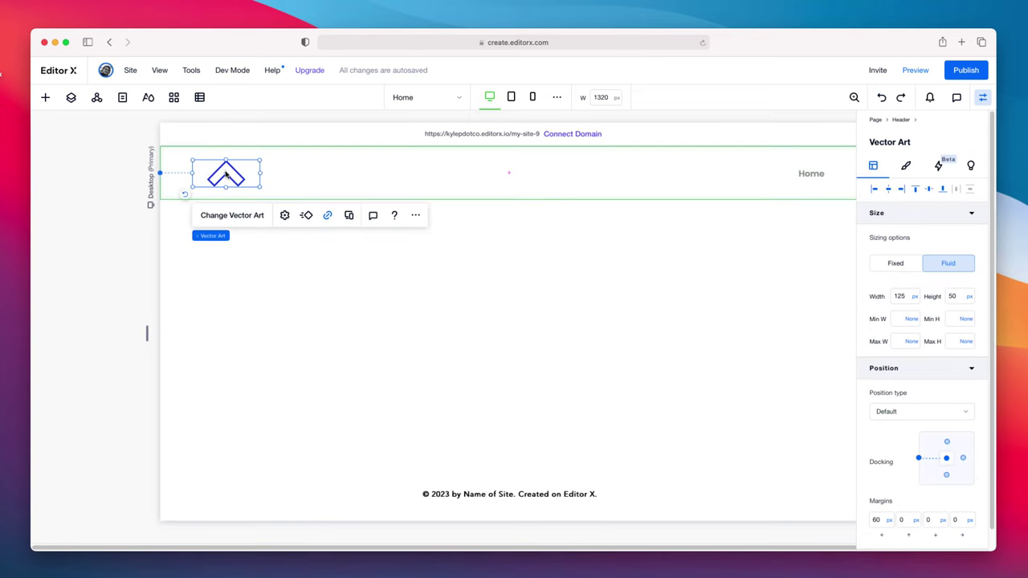
pyautogui.moveTo(260, 160); pyautogui.dragTo(243, 168)
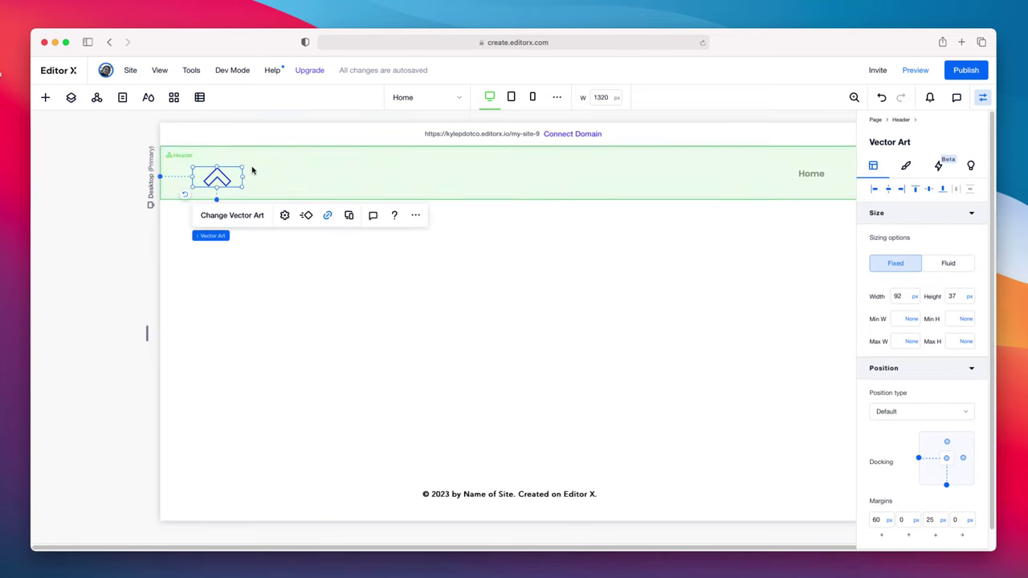
pyautogui.click(930, 189)
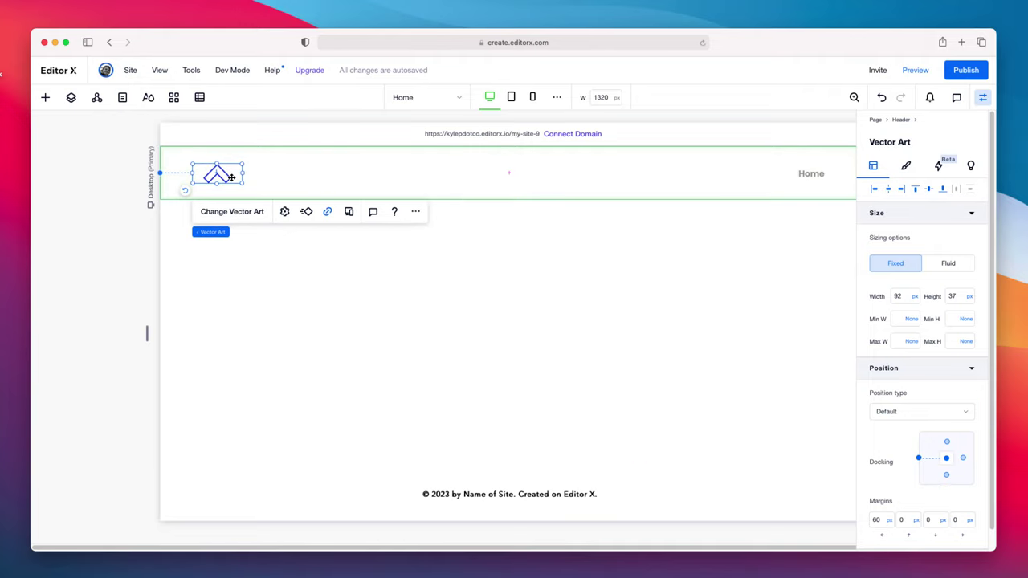
pyautogui.moveTo(231, 177); pyautogui.dragTo(222, 177)
pyautogui.click(145, 242)
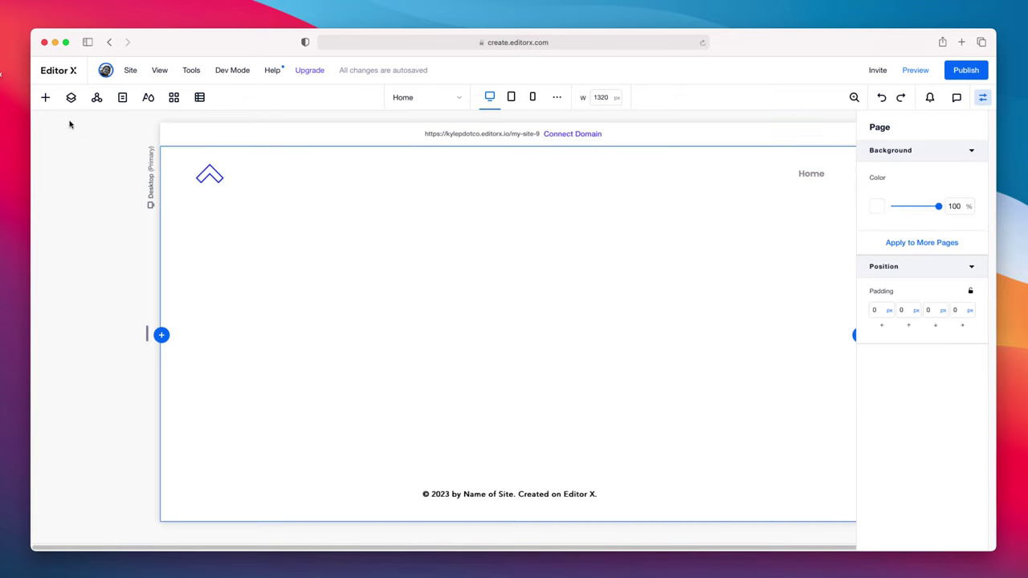
# Step: Add a title text element and replace its placeholder with the site owner's full name in capitals
pyautogui.click(45, 98)
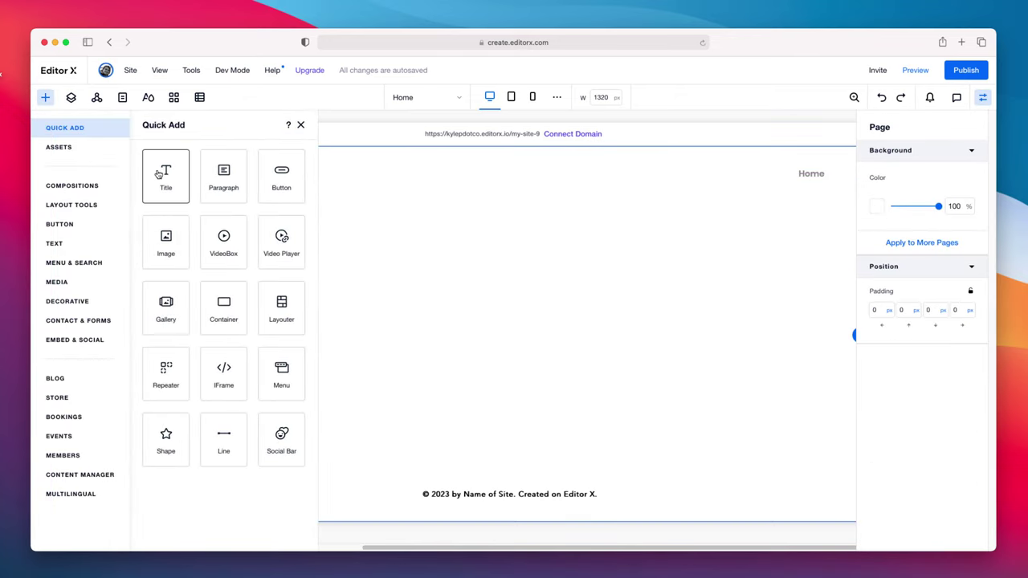
pyautogui.click(157, 175)
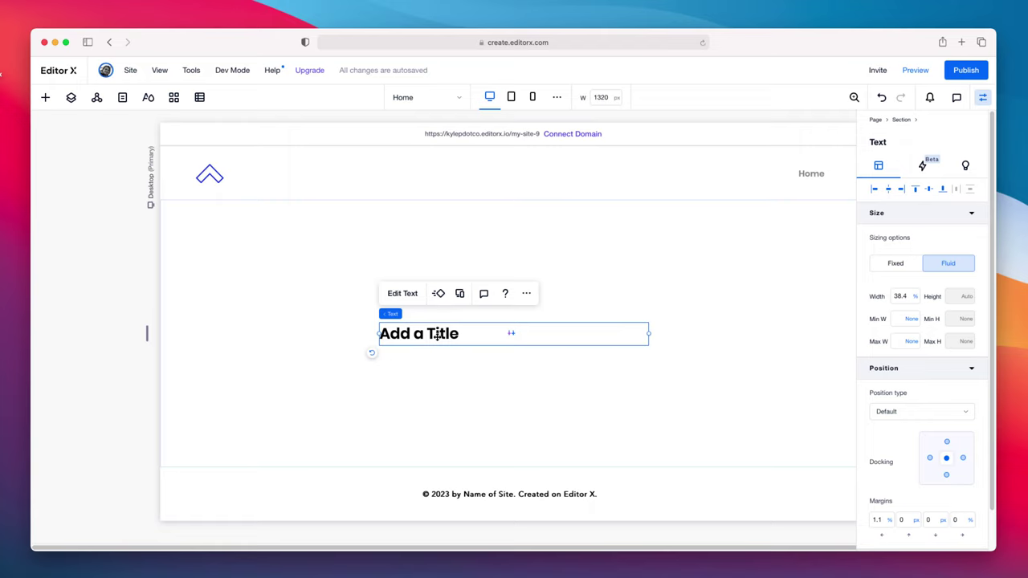
pyautogui.doubleClick(437, 336)
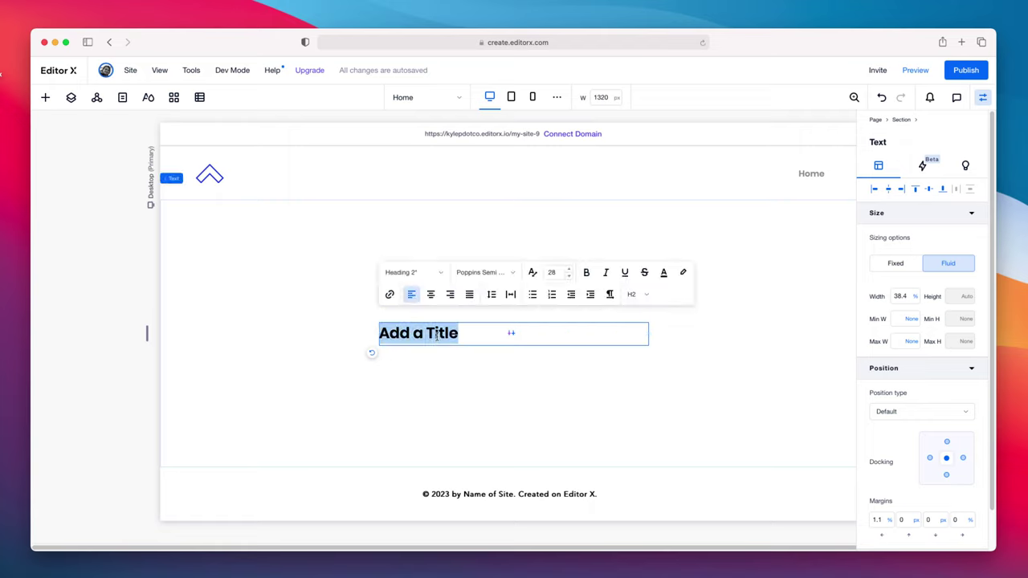
pyautogui.write('KYLWW')
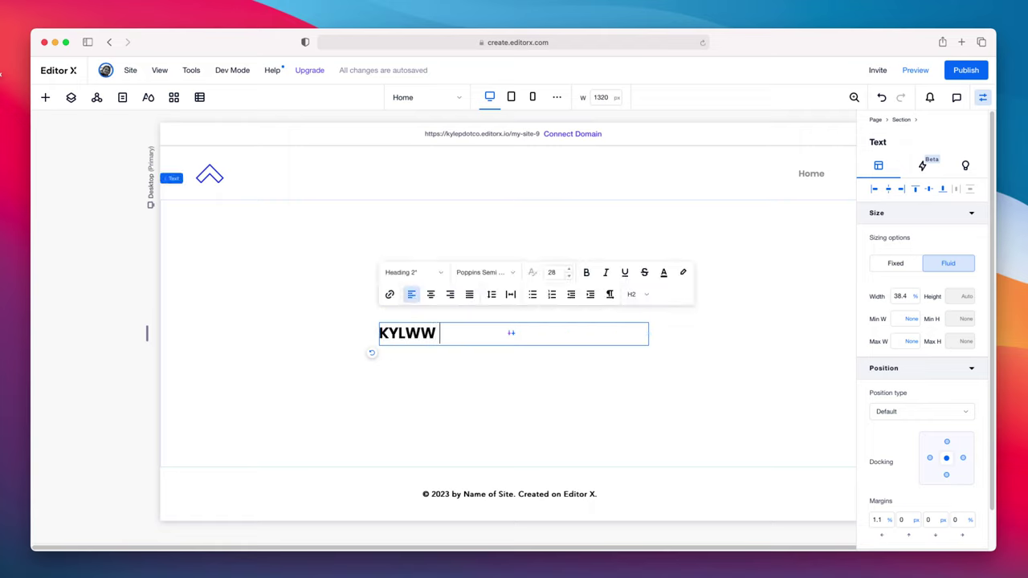
pyautogui.press('BackSpace')
pyautogui.press('BackSpace')
pyautogui.press('BackSpace')
pyautogui.write('E PRINSLOO')
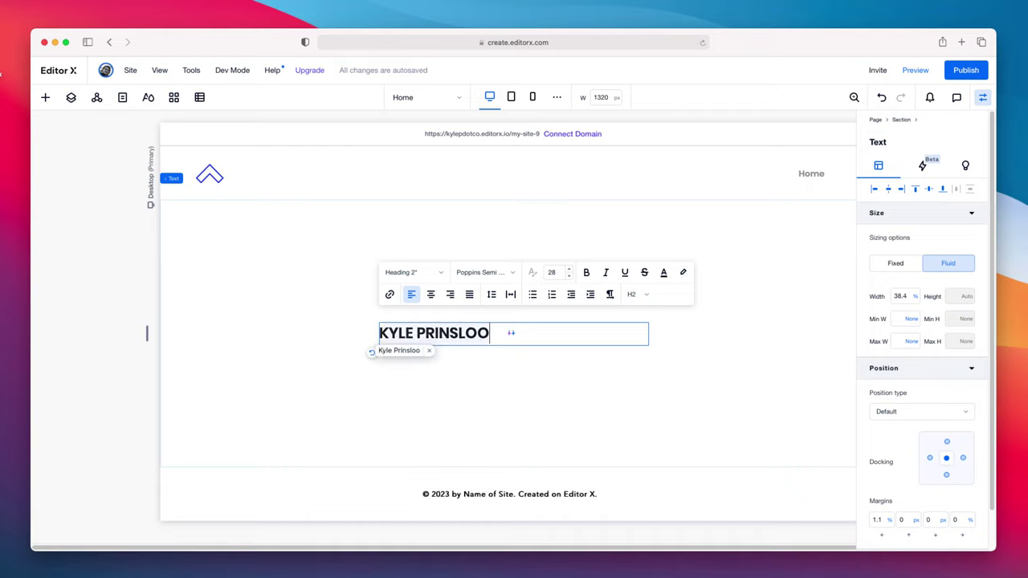
# Step: Move the title text into the header, directly beside the chevron logo
pyautogui.click(686, 423)
pyautogui.click(634, 331)
pyautogui.moveTo(648, 333); pyautogui.dragTo(312, 175)
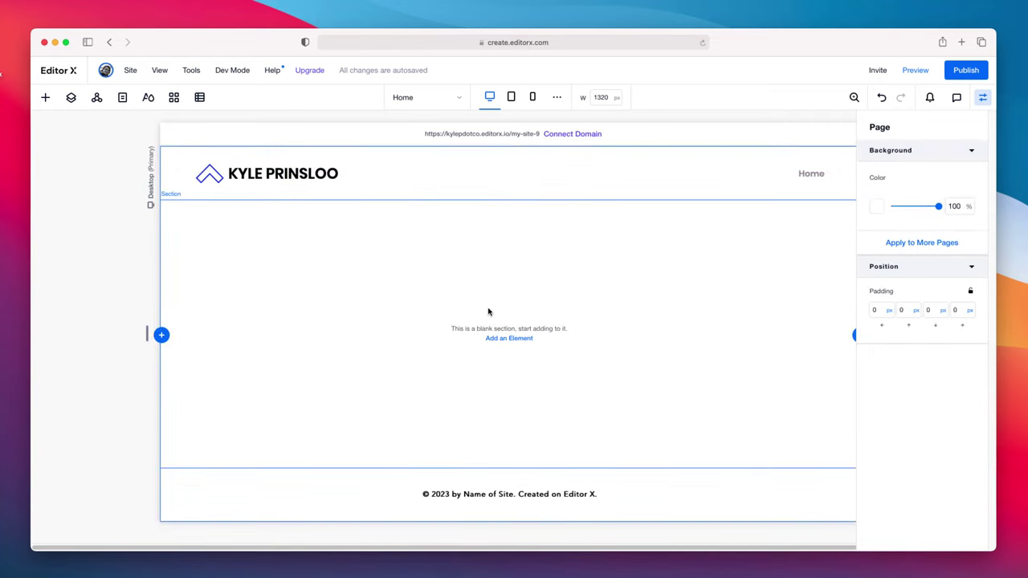
# Step: Add a standard blank page to the site and name it Services
pyautogui.click(638, 171)
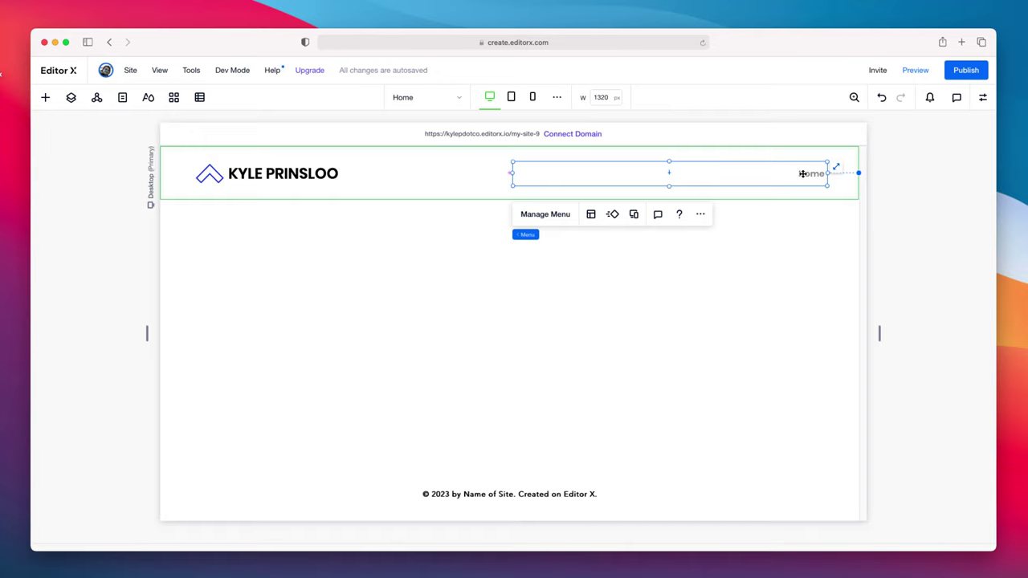
pyautogui.click(122, 98)
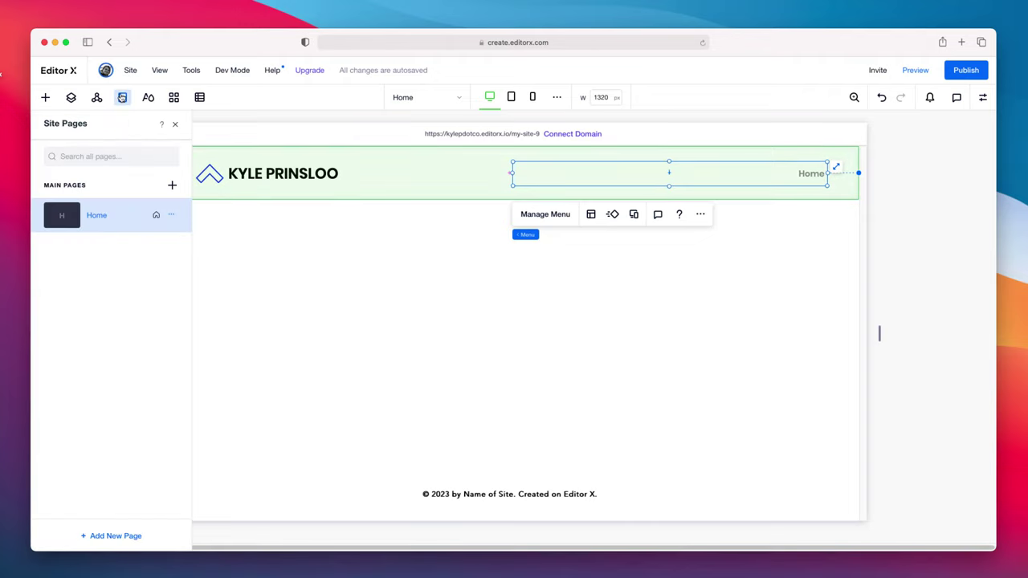
pyautogui.click(124, 546)
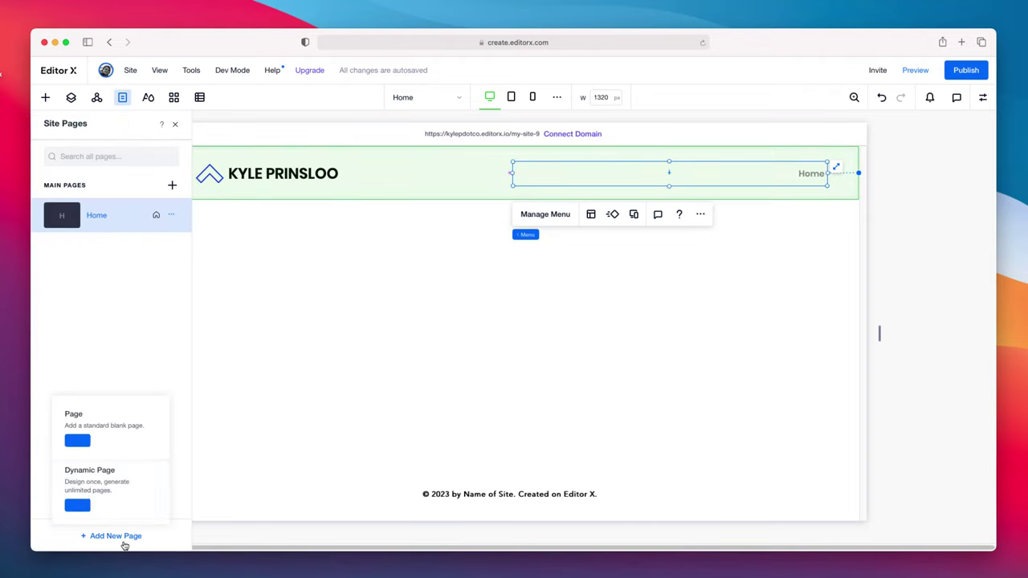
pyautogui.click(108, 435)
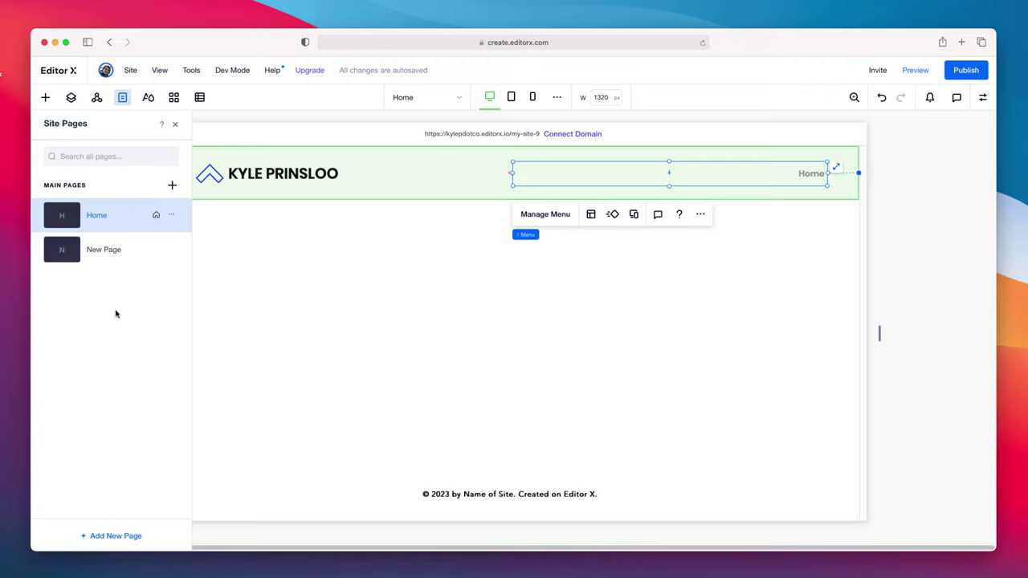
pyautogui.write('Services')
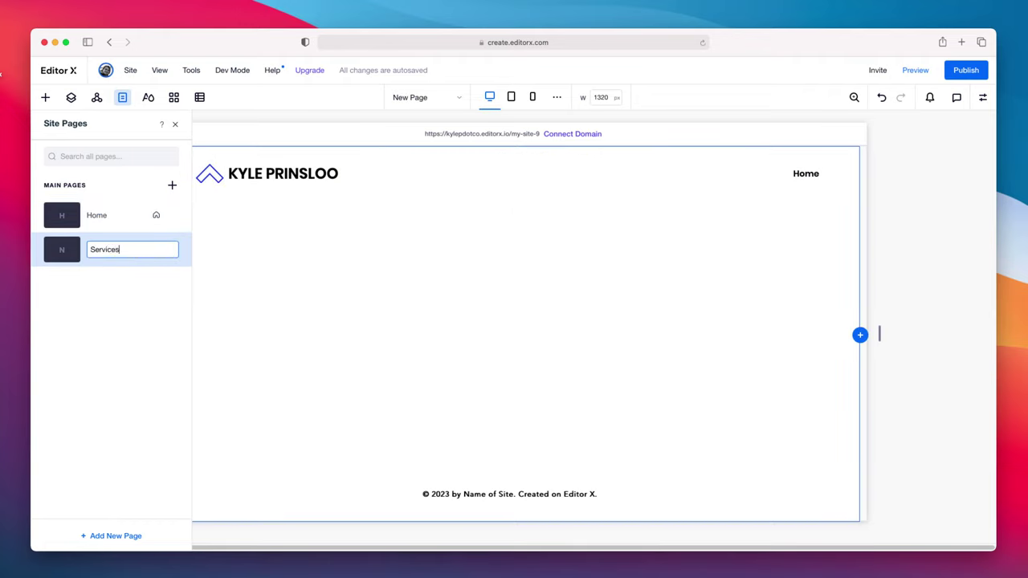
pyautogui.press('Return')
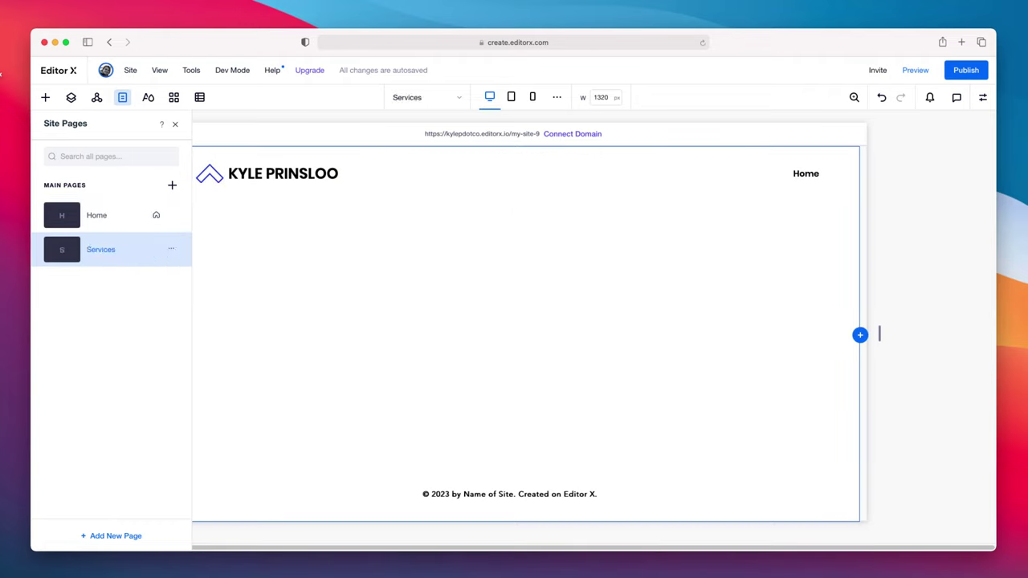
# Step: Add two more standard blank pages to the site, named Pricing and Blog
pyautogui.click(98, 534)
pyautogui.click(78, 438)
pyautogui.write('Pricing')
pyautogui.press('Return')
pyautogui.click(121, 535)
pyautogui.click(79, 438)
pyautogui.write('Blog')
pyautogui.press('Return')
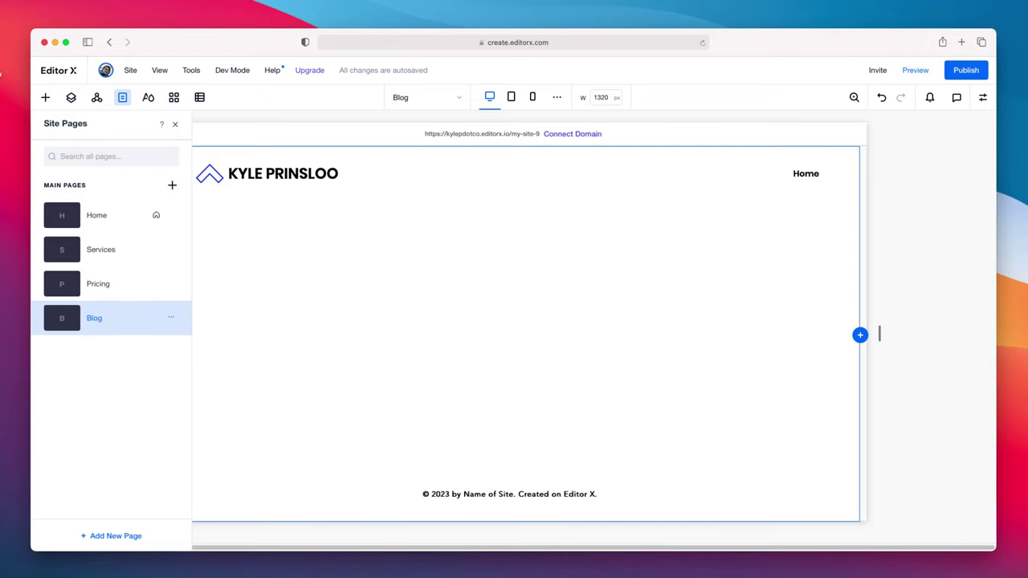
# Step: Add a standard blank page to the site and name it Contact
pyautogui.click(116, 536)
pyautogui.click(78, 438)
pyautogui.write('Contact')
pyautogui.press('Return')
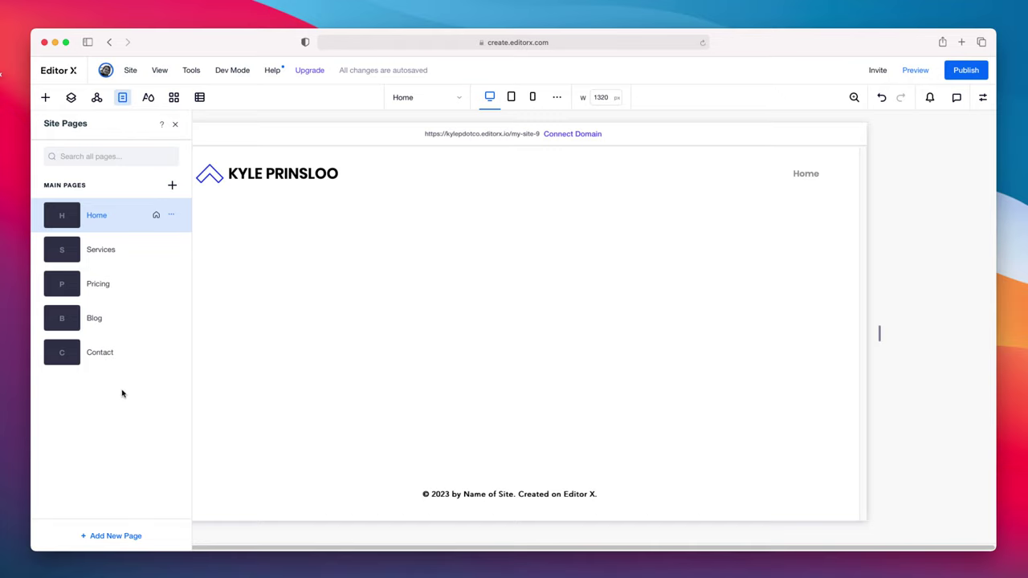
# Step: Set the header menu to include the site pages Services, Pricing, Blog and Contact, and exclude Home
pyautogui.click(684, 175)
pyautogui.click(683, 176)
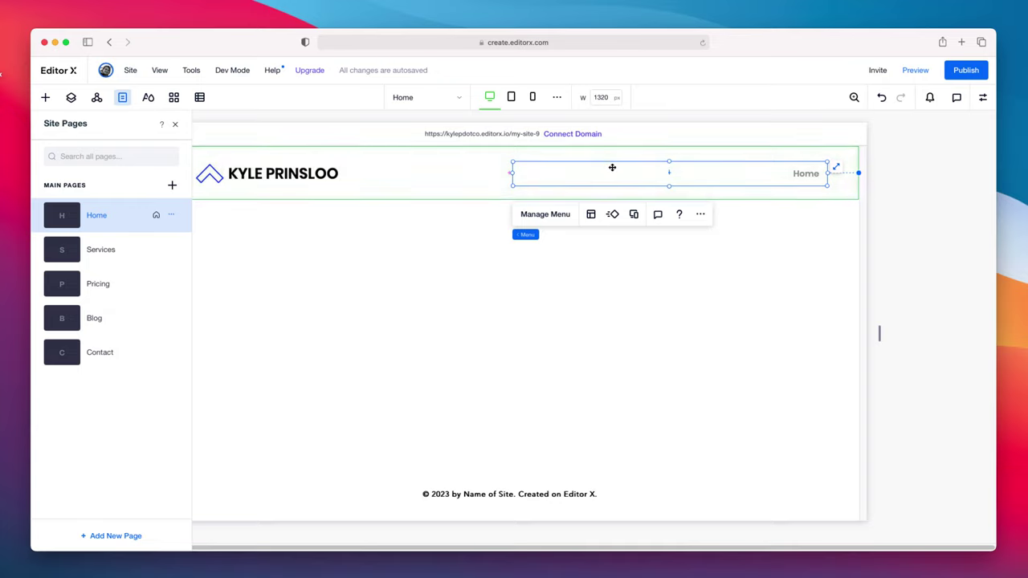
pyautogui.click(558, 215)
pyautogui.click(436, 406)
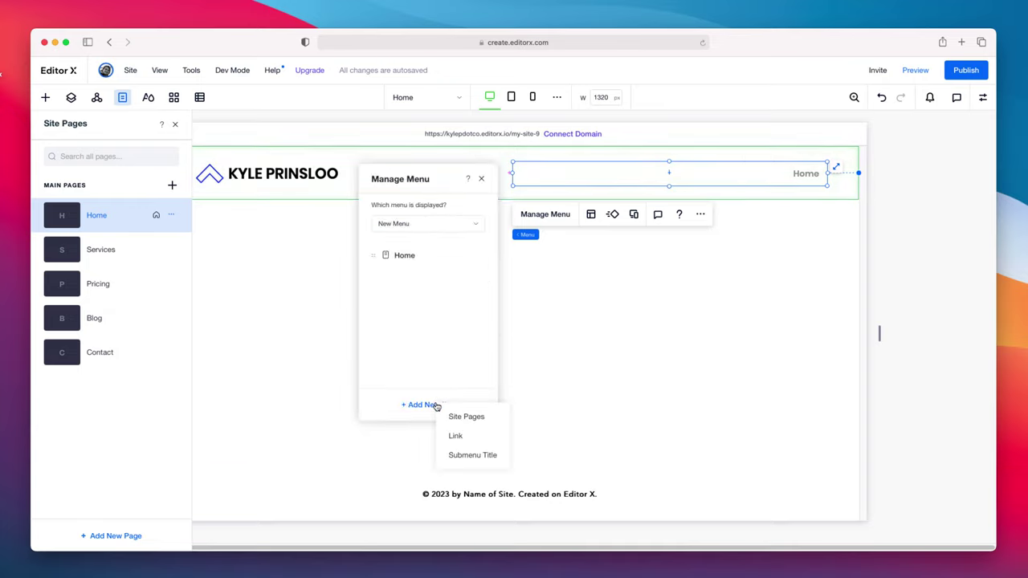
pyautogui.click(458, 415)
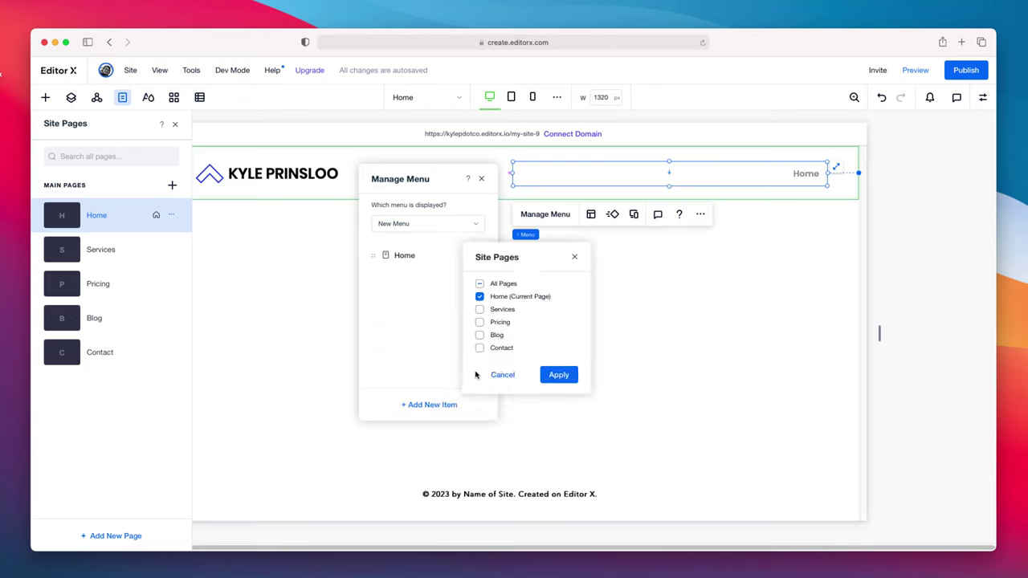
pyautogui.click(480, 309)
pyautogui.click(479, 322)
pyautogui.click(480, 335)
pyautogui.click(480, 348)
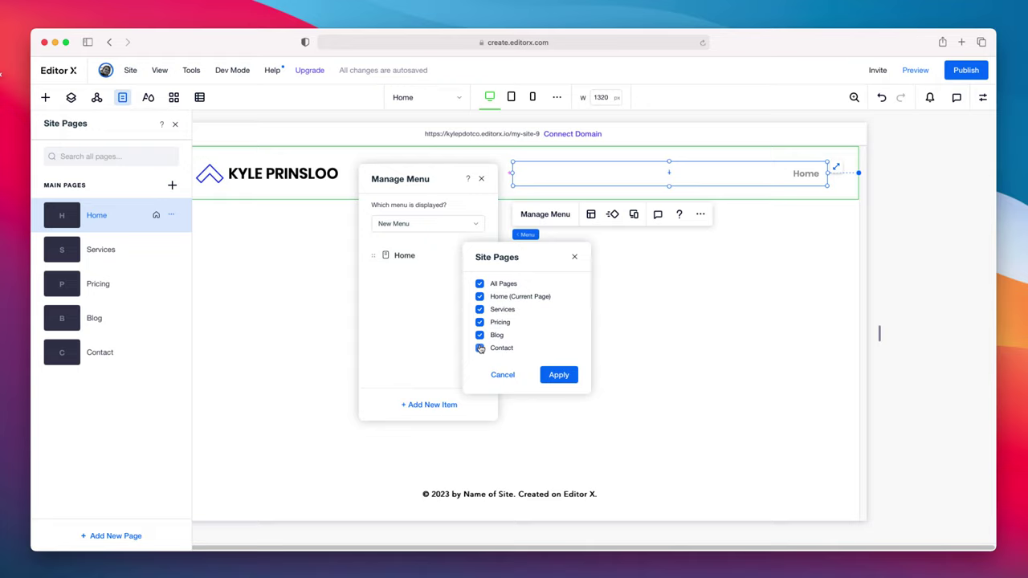
pyautogui.click(480, 298)
pyautogui.click(570, 376)
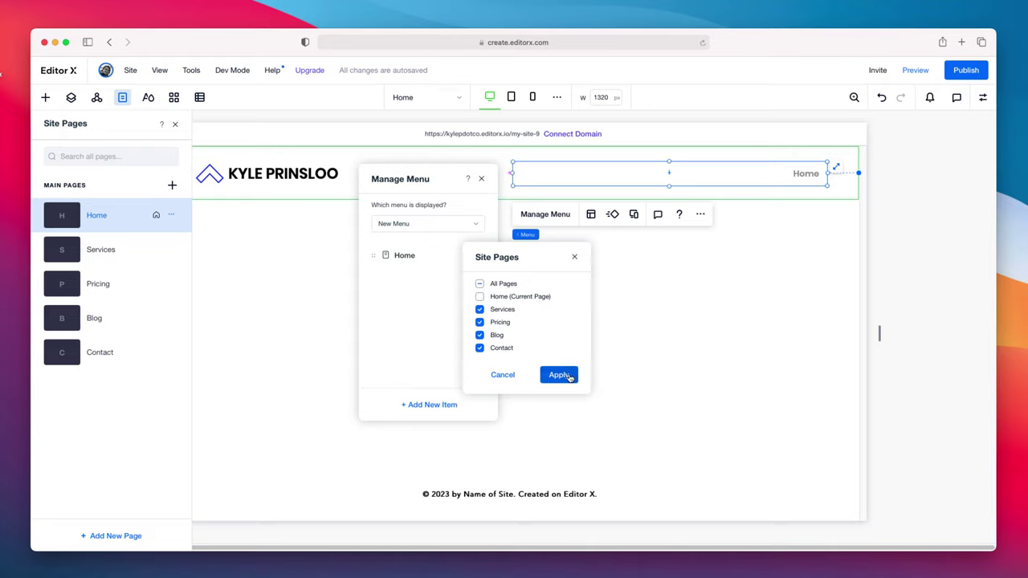
pyautogui.click(560, 376)
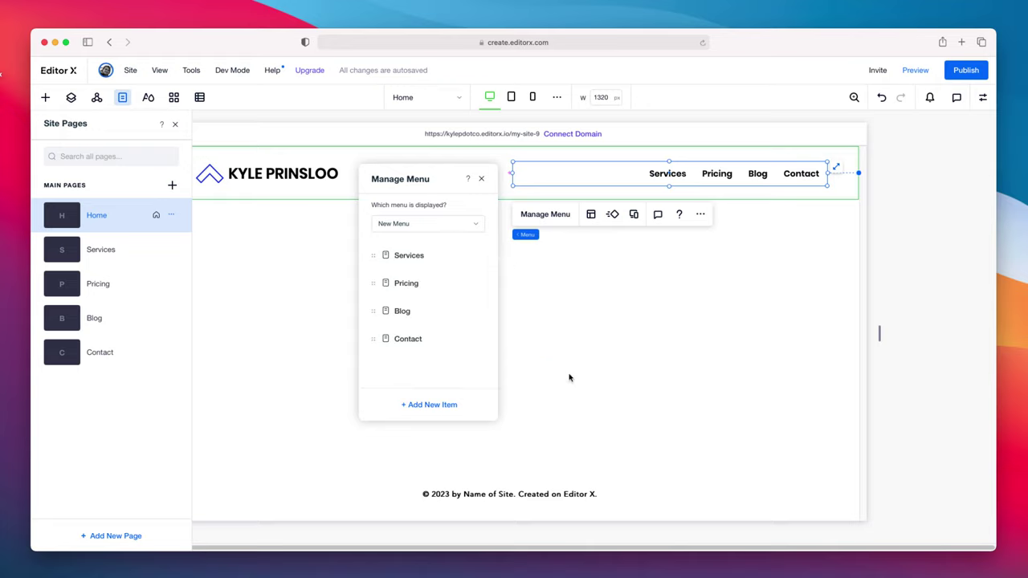
# Step: Finish managing the header menu and narrow it from its outer end to about 462 px wide
pyautogui.click(481, 179)
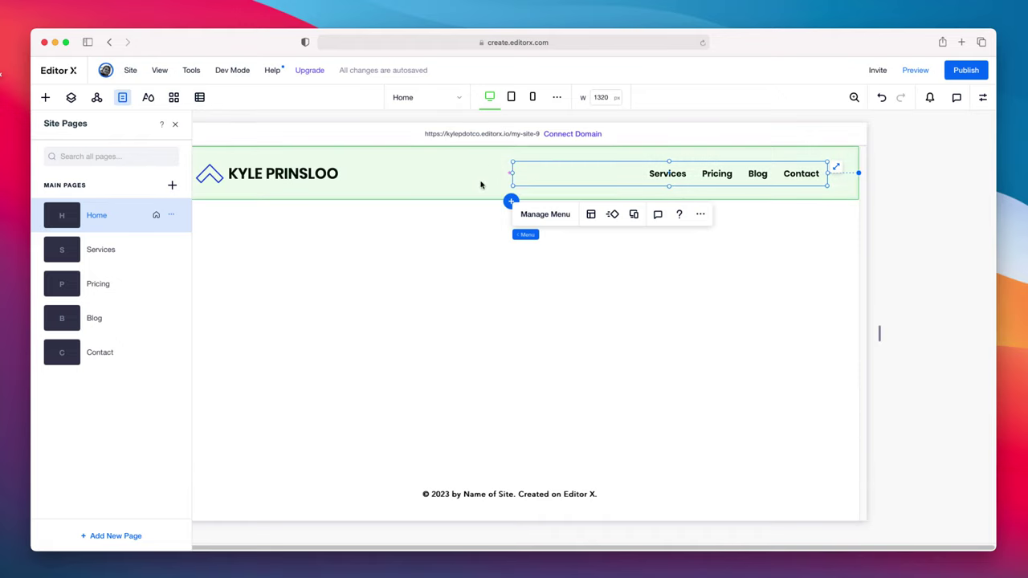
pyautogui.click(175, 125)
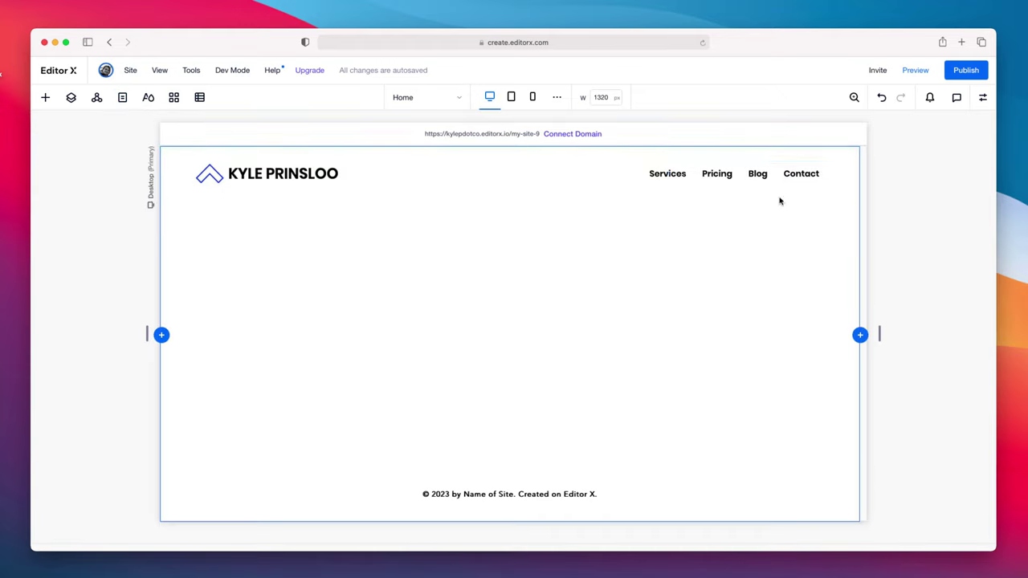
pyautogui.click(731, 175)
pyautogui.click(757, 177)
pyautogui.moveTo(828, 174); pyautogui.dragTo(761, 177)
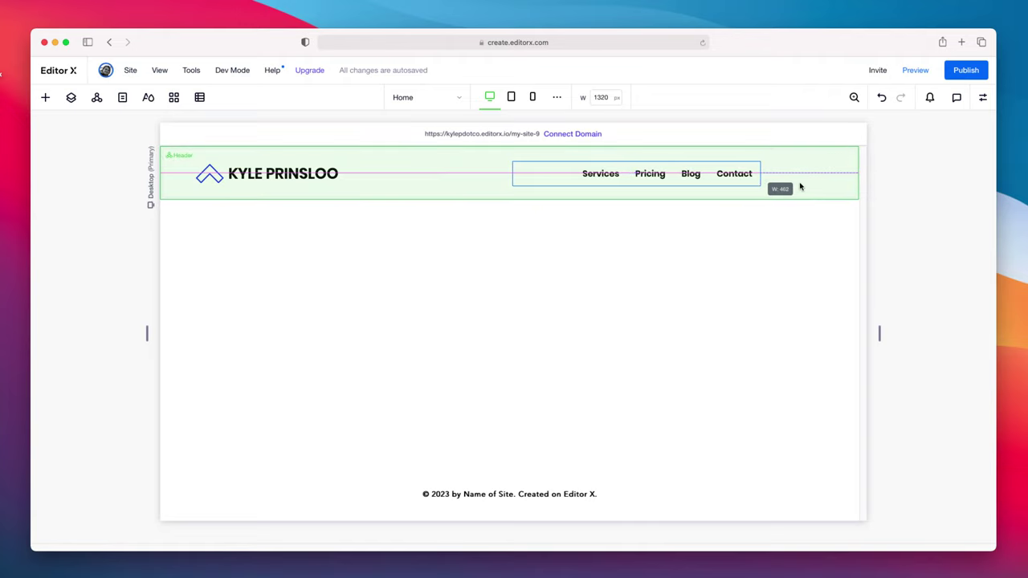
pyautogui.click(892, 286)
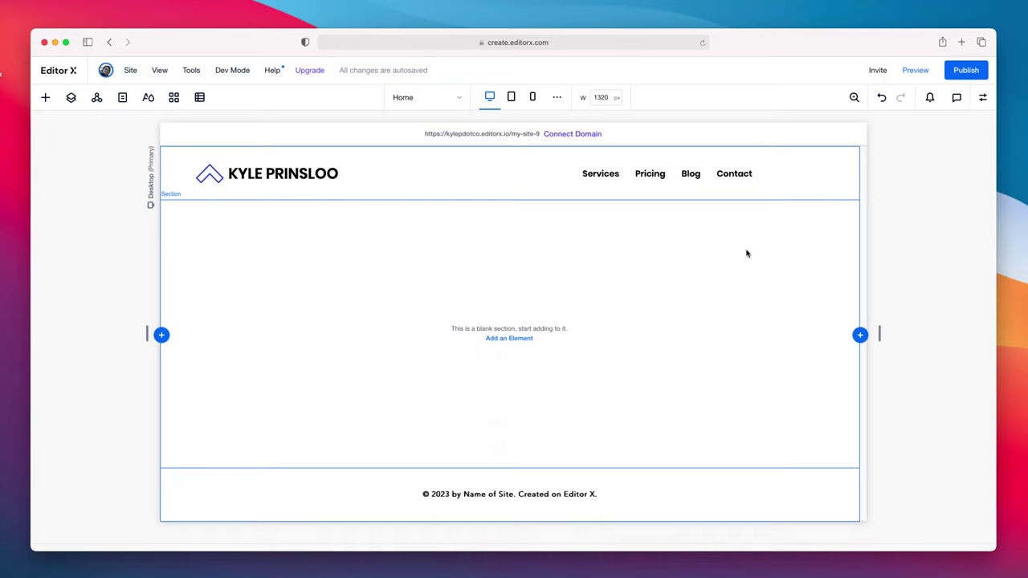
# Step: Add the black Start Now basic button and place it in the header beside the Contact menu item
pyautogui.click(47, 97)
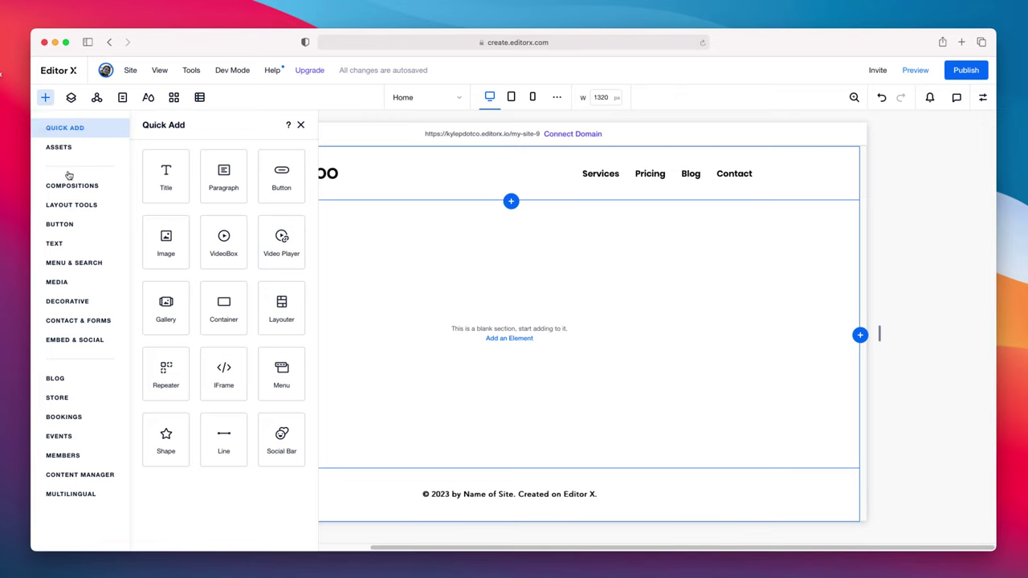
pyautogui.click(73, 227)
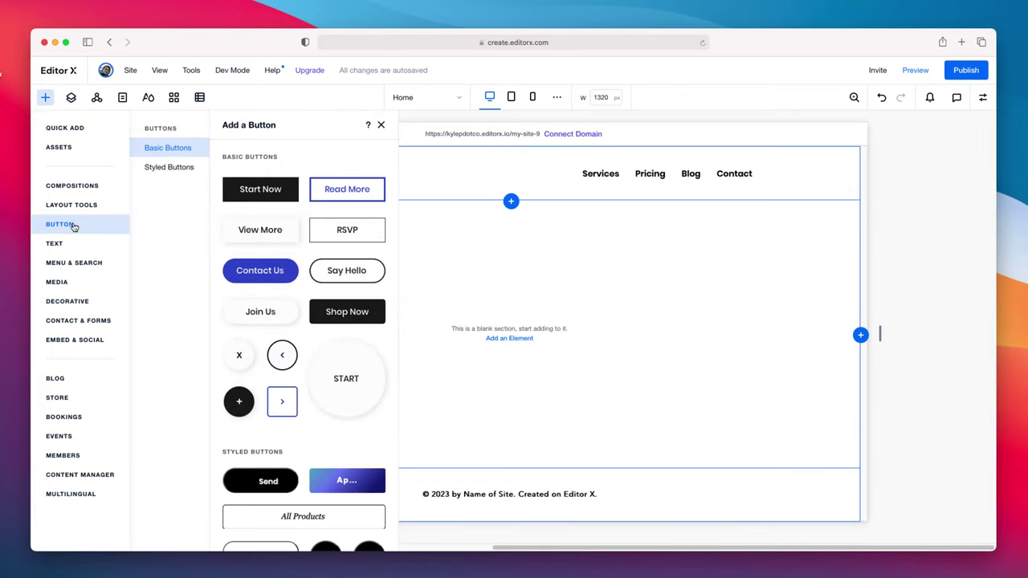
pyautogui.click(261, 190)
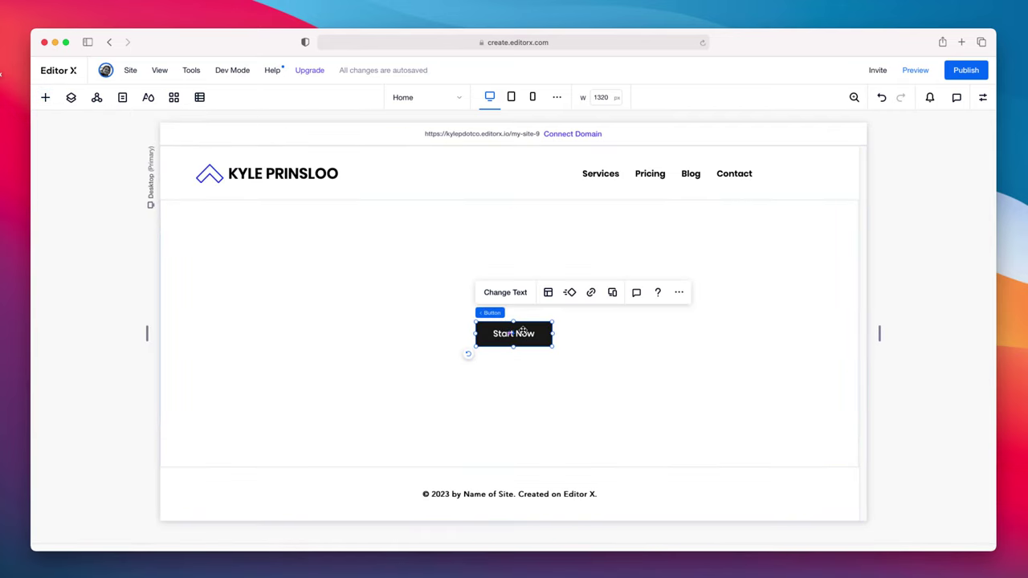
pyautogui.moveTo(529, 335); pyautogui.dragTo(822, 175)
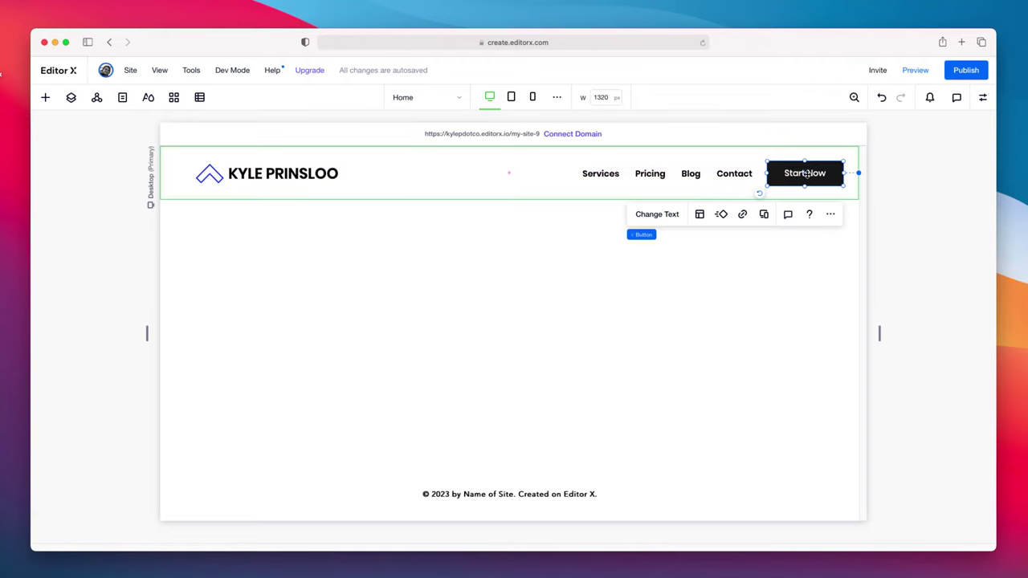
# Step: Change the header button's text to "Schedule A Call"
pyautogui.click(666, 223)
pyautogui.write('Schedule A Call')
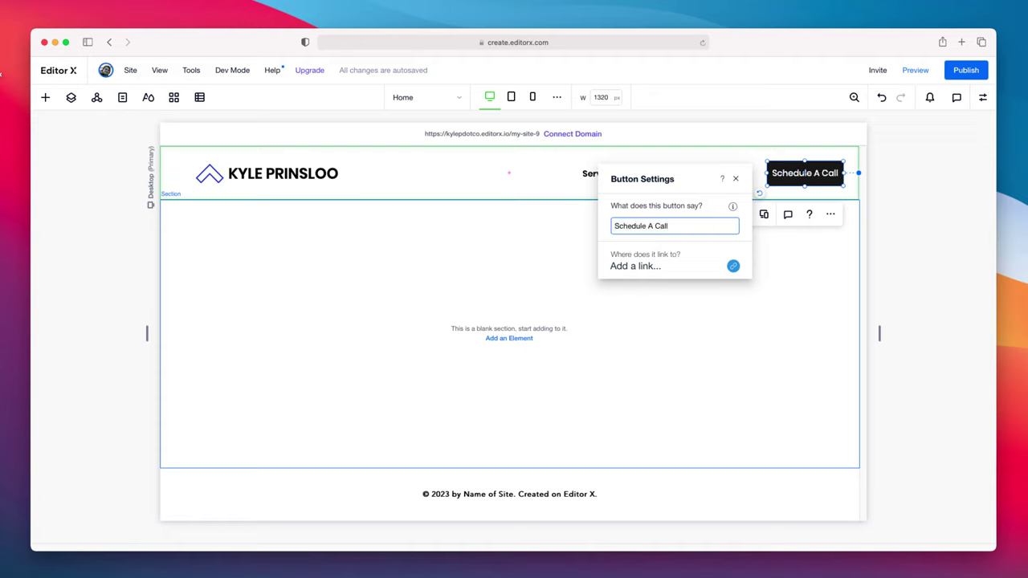
pyautogui.click(736, 181)
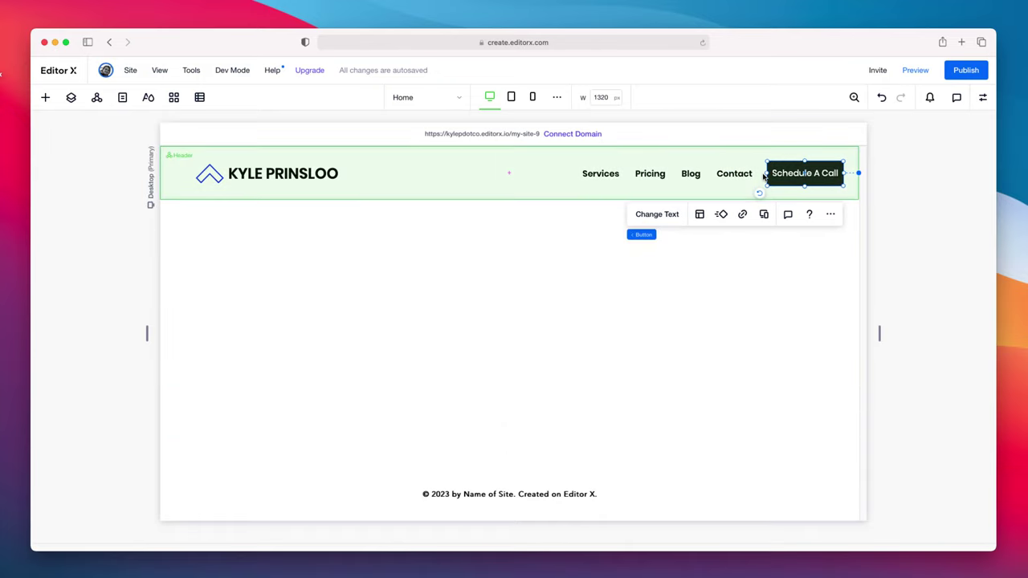
# Step: Shorten the header menu further, then widen the Schedule A Call button to 155 px and shift it toward the menu
pyautogui.moveTo(764, 173); pyautogui.dragTo(731, 175)
pyautogui.click(759, 176)
pyautogui.click(934, 203)
pyautogui.moveTo(813, 172); pyautogui.dragTo(800, 172)
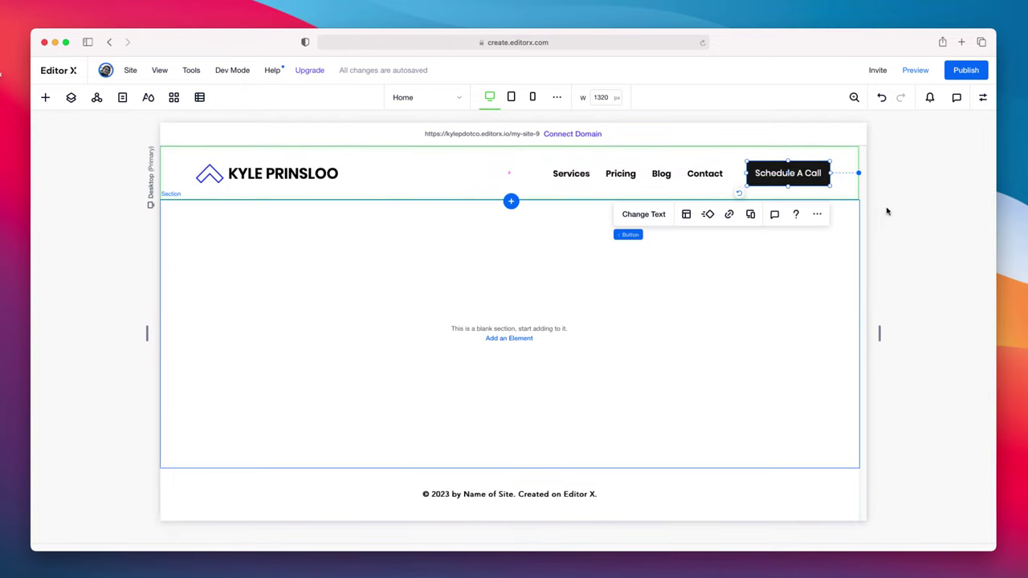
pyautogui.click(887, 211)
# Step: Set the Schedule A Call button's regular background to the saved bright blue #1D2CF3
pyautogui.click(810, 181)
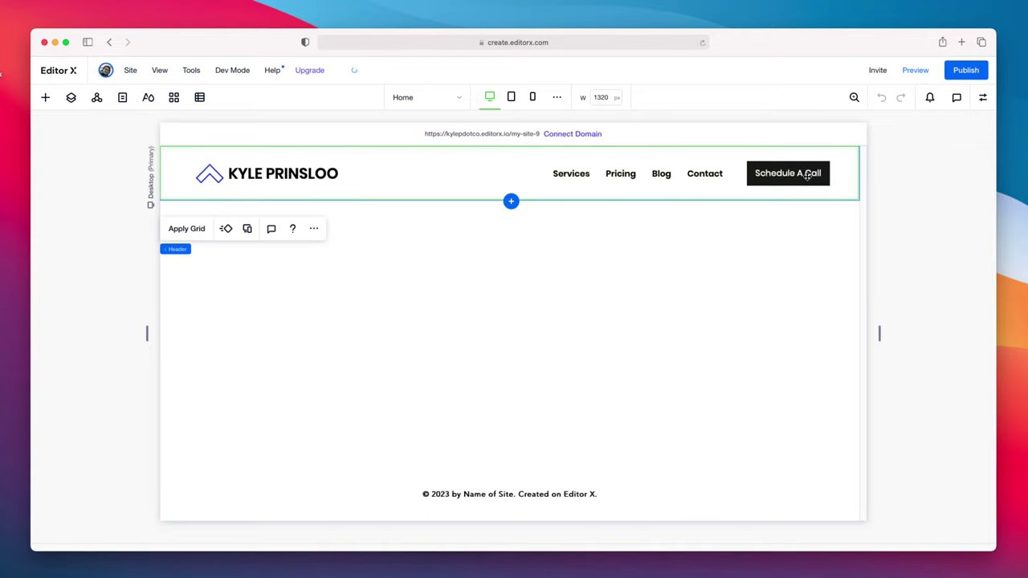
pyautogui.click(807, 176)
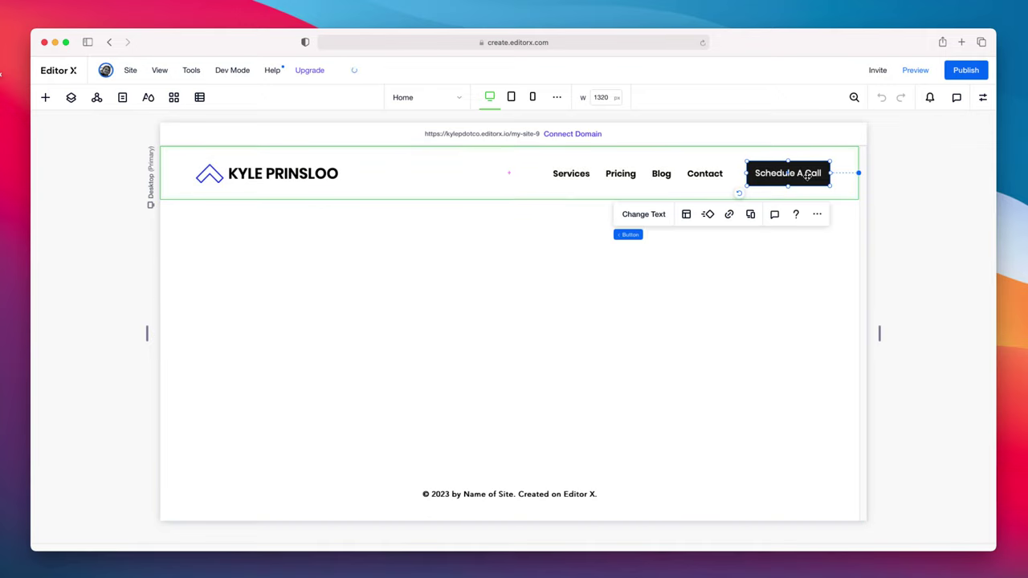
pyautogui.click(982, 97)
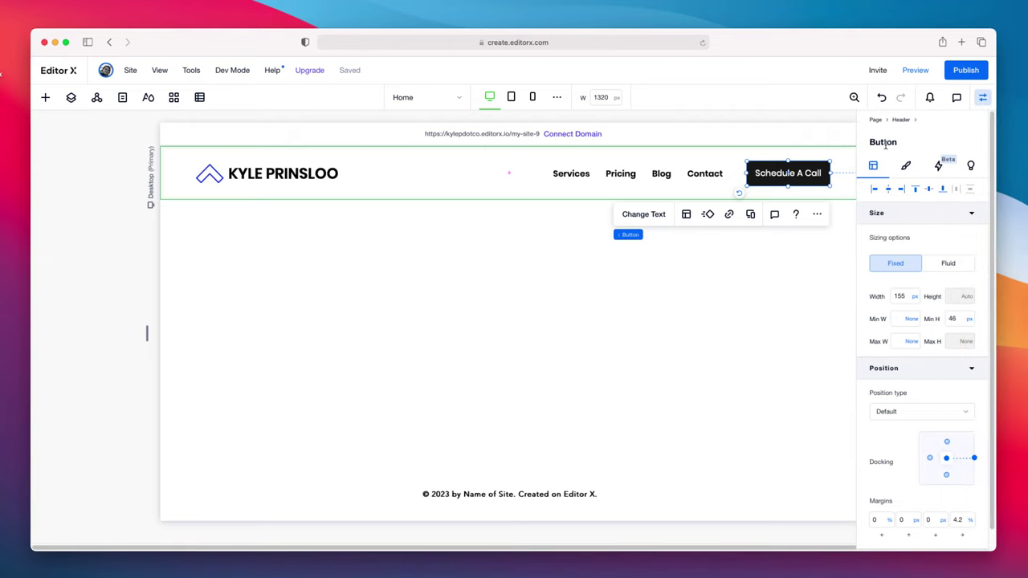
pyautogui.click(907, 166)
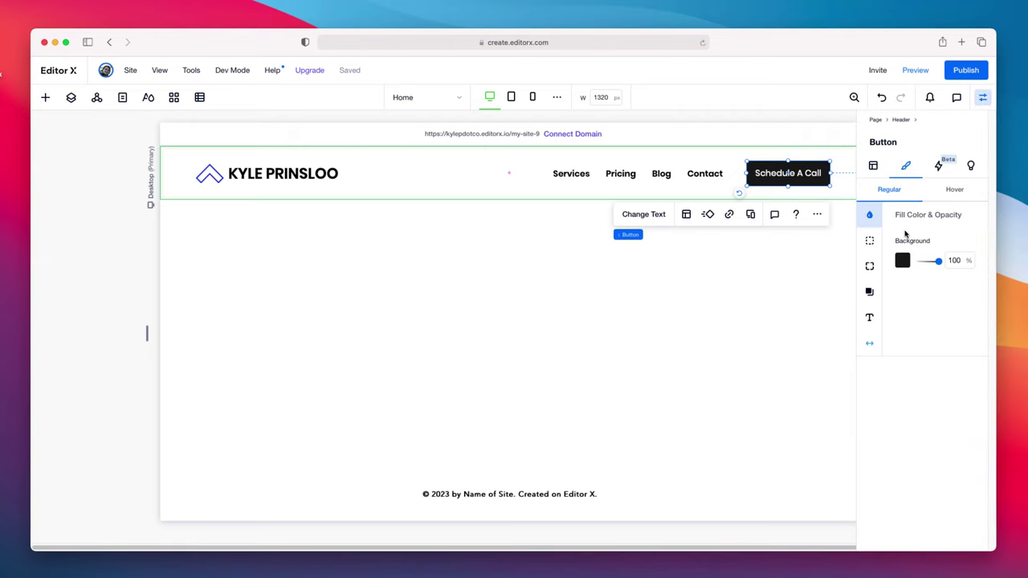
pyautogui.click(903, 277)
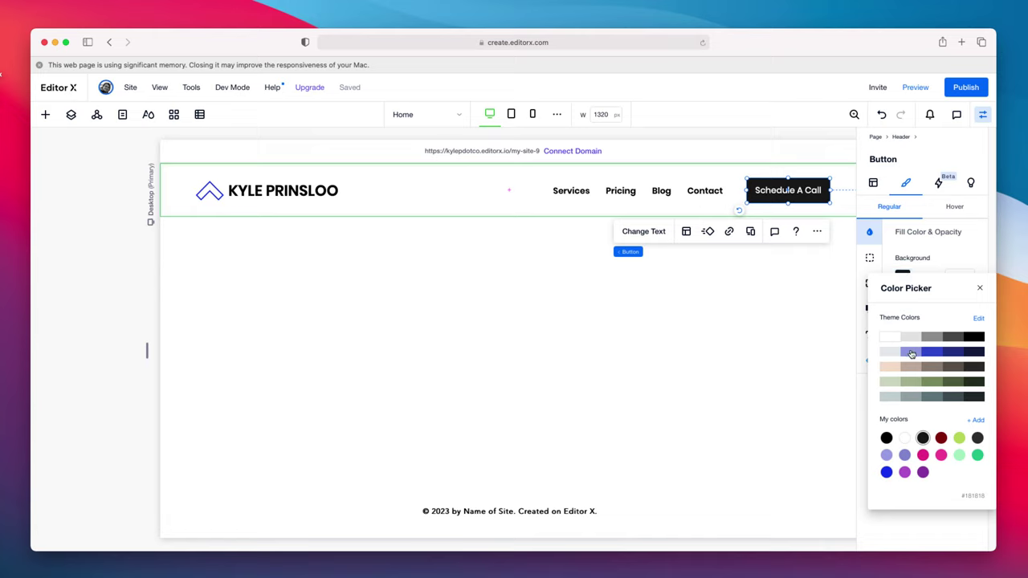
pyautogui.click(887, 476)
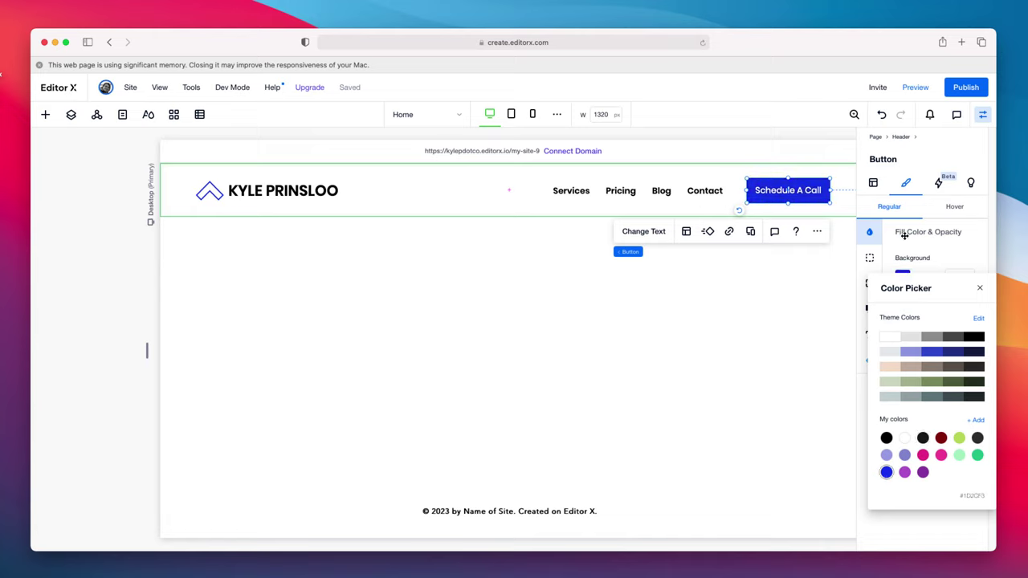
# Step: Set the Schedule A Call button's hover background to the dark blue theme color and finish editing its design
pyautogui.click(960, 213)
pyautogui.click(956, 208)
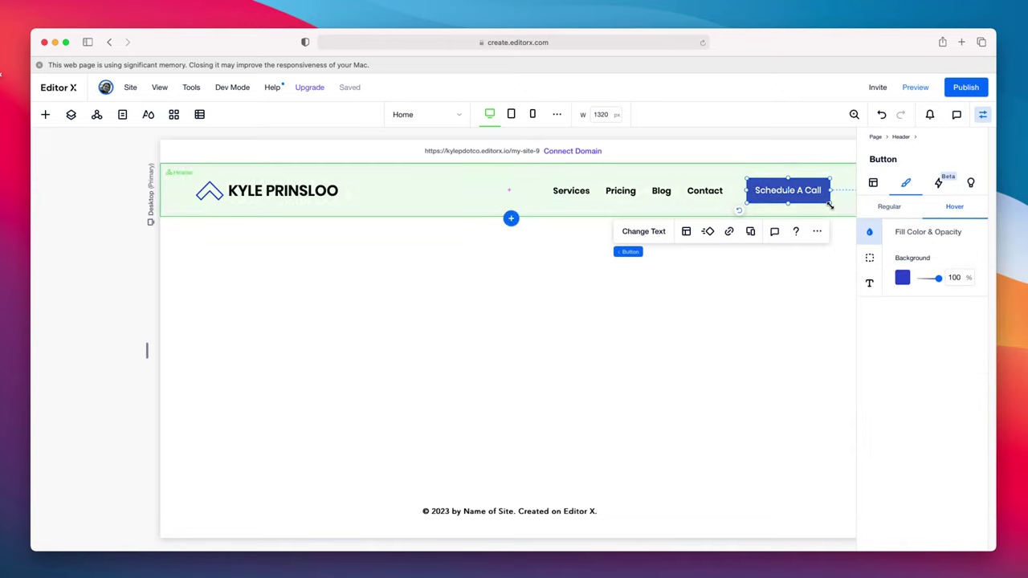
pyautogui.click(903, 278)
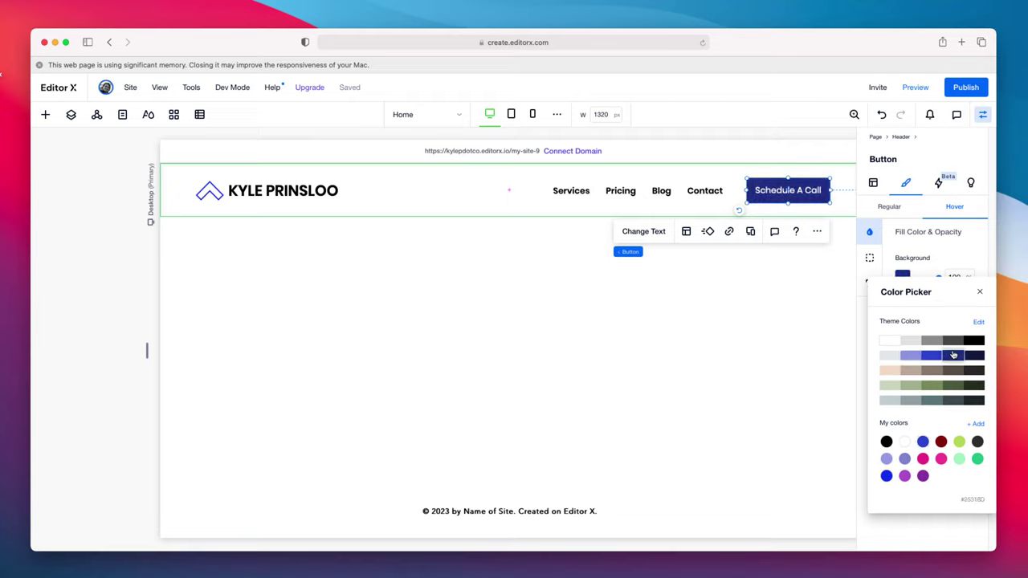
pyautogui.click(983, 115)
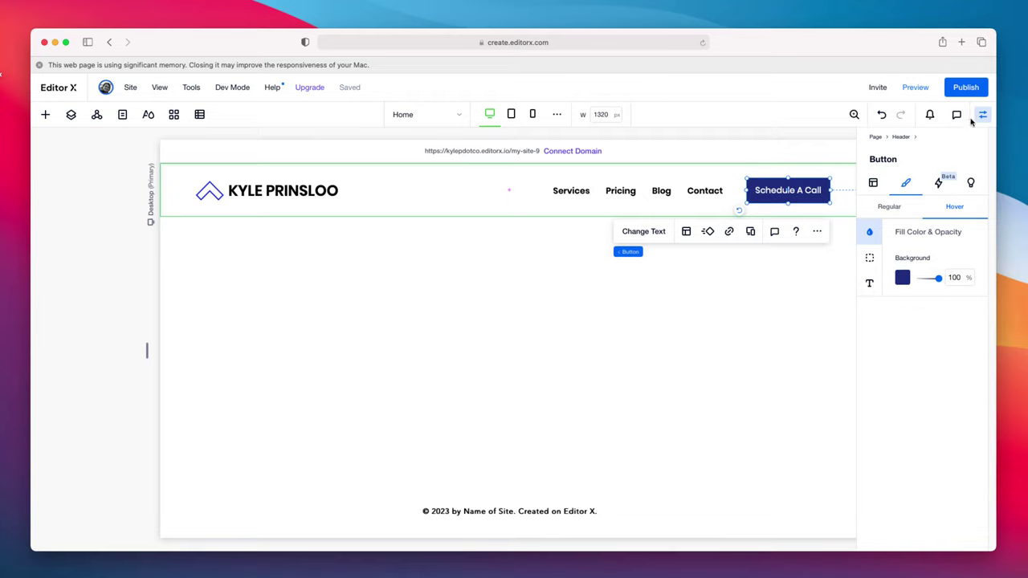
pyautogui.click(983, 115)
pyautogui.click(945, 231)
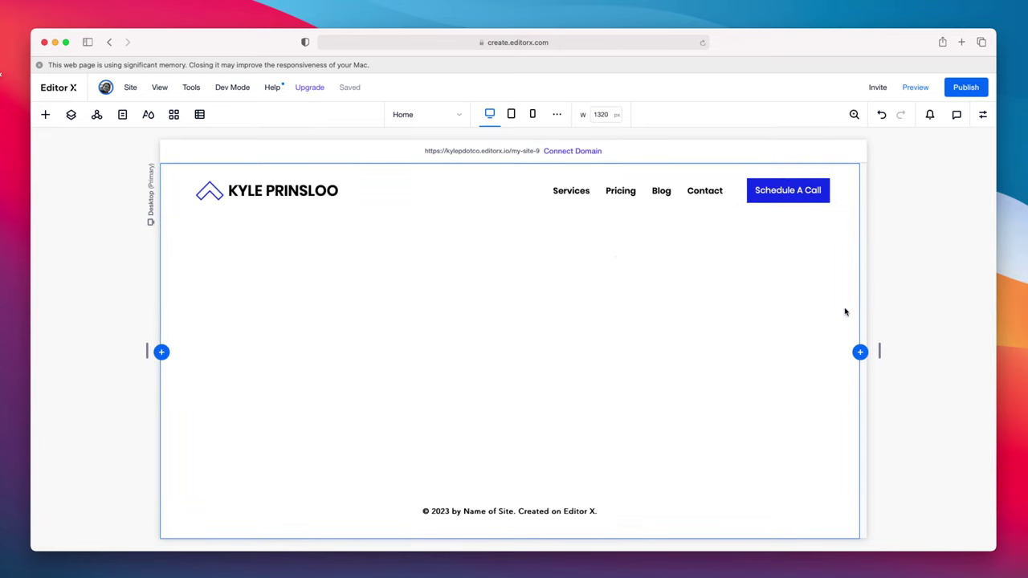
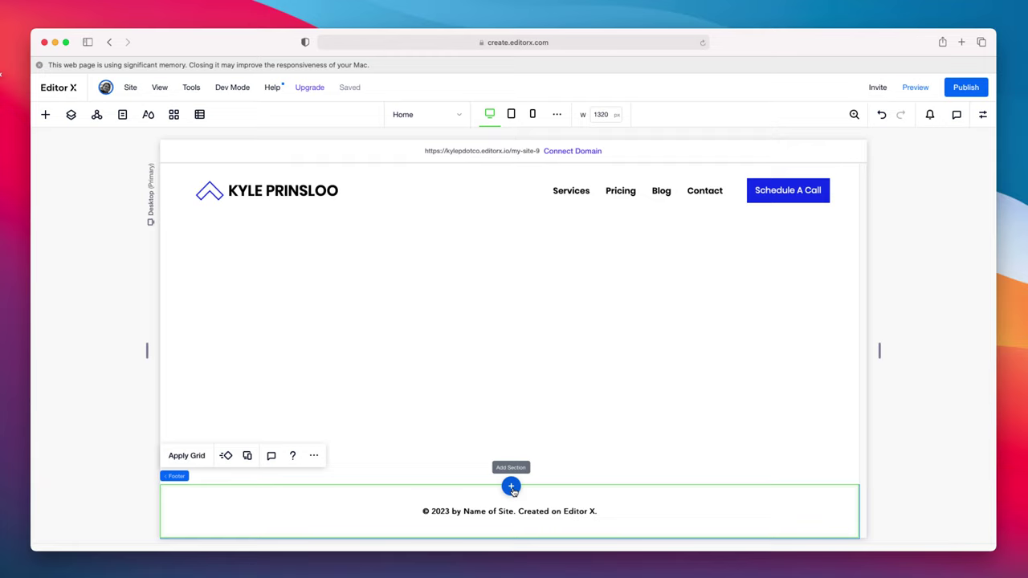
# Step: Add a blank section above the existing footer and fill it with the white Footers composition that has a row of social icons
pyautogui.click(512, 488)
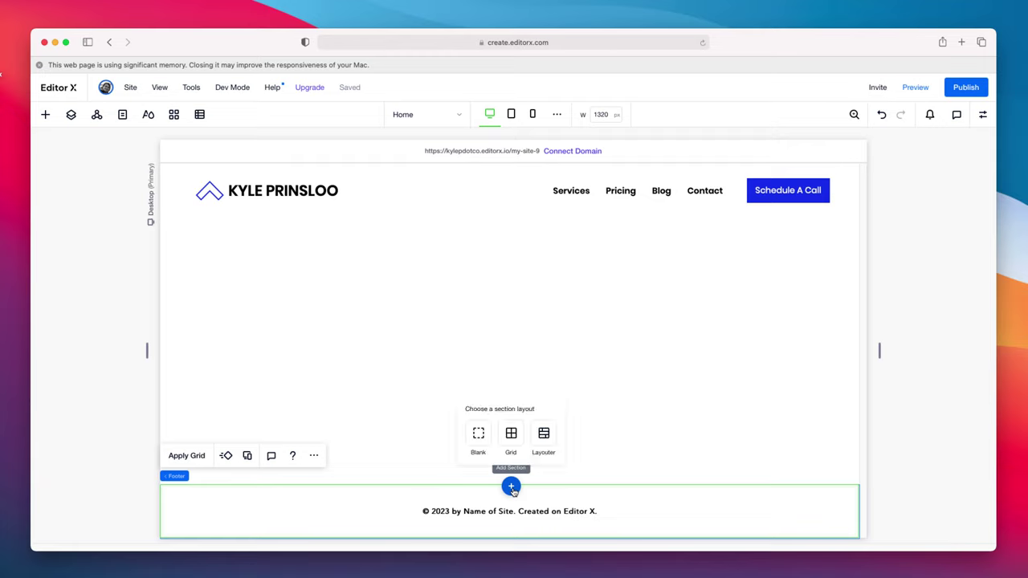
pyautogui.click(479, 438)
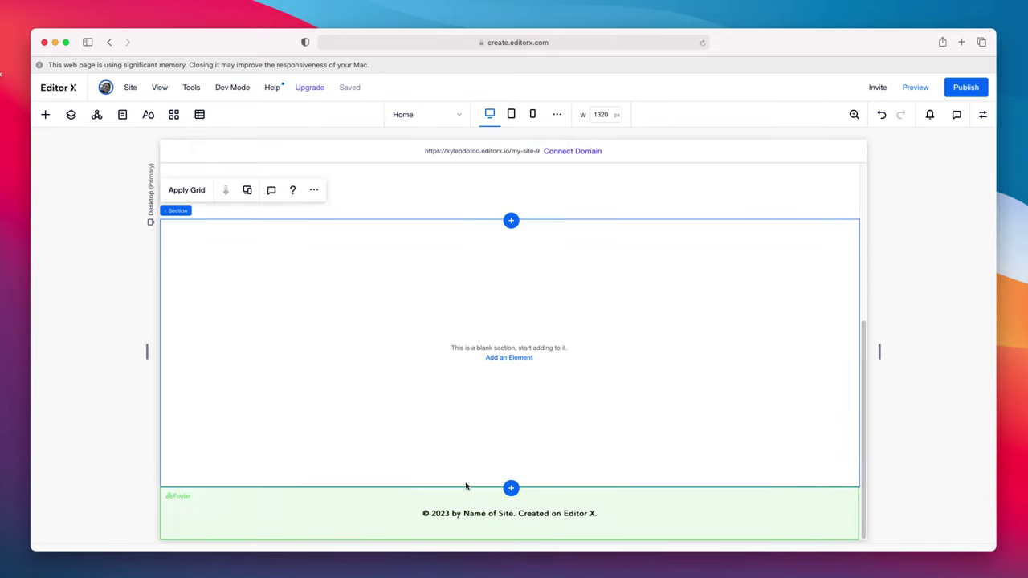
pyautogui.click(48, 118)
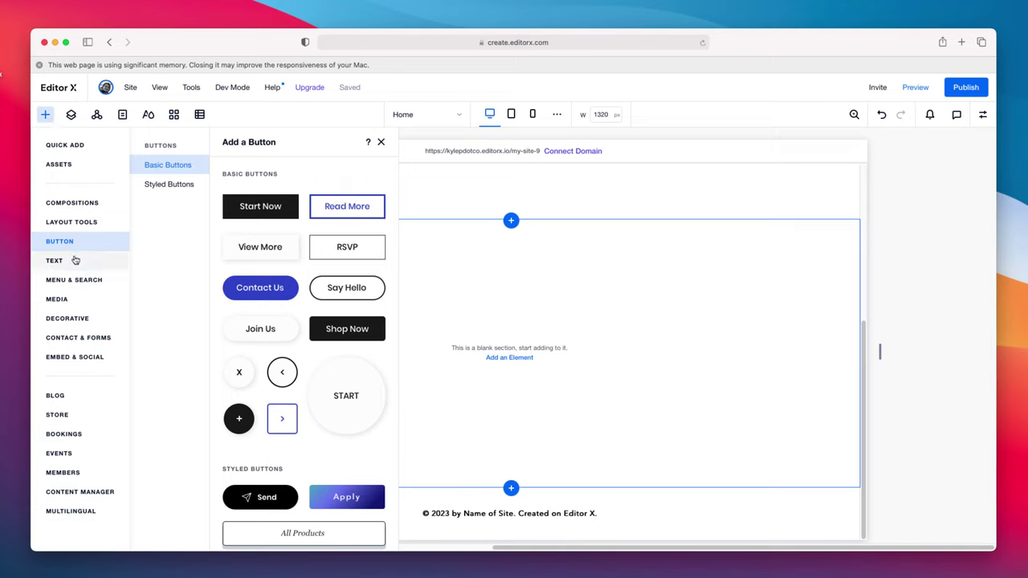
pyautogui.click(81, 204)
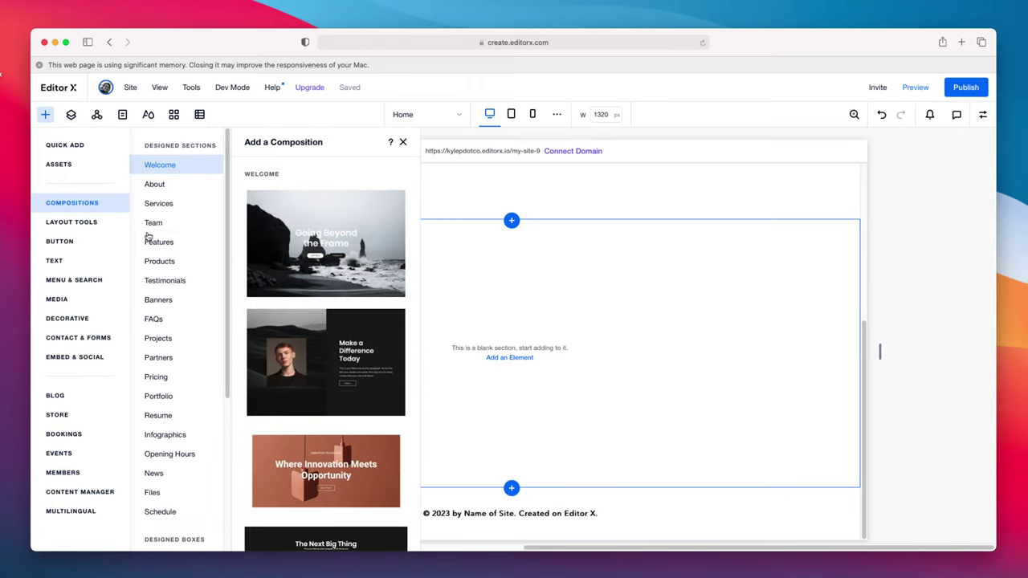
pyautogui.scroll(-1, 176, 379)
pyautogui.scroll(-5, 176, 379)
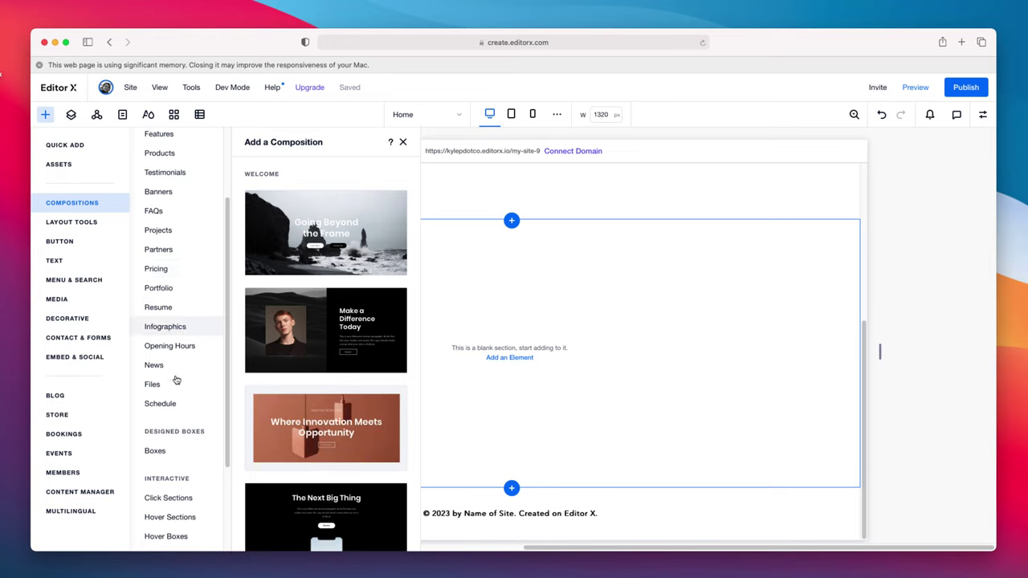
pyautogui.scroll(-3, 175, 376)
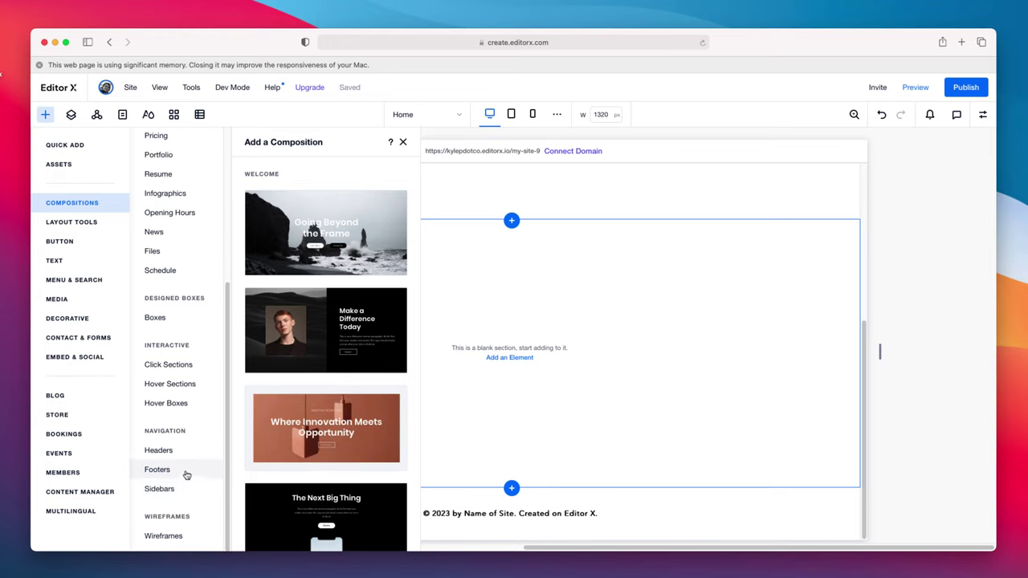
pyautogui.click(186, 472)
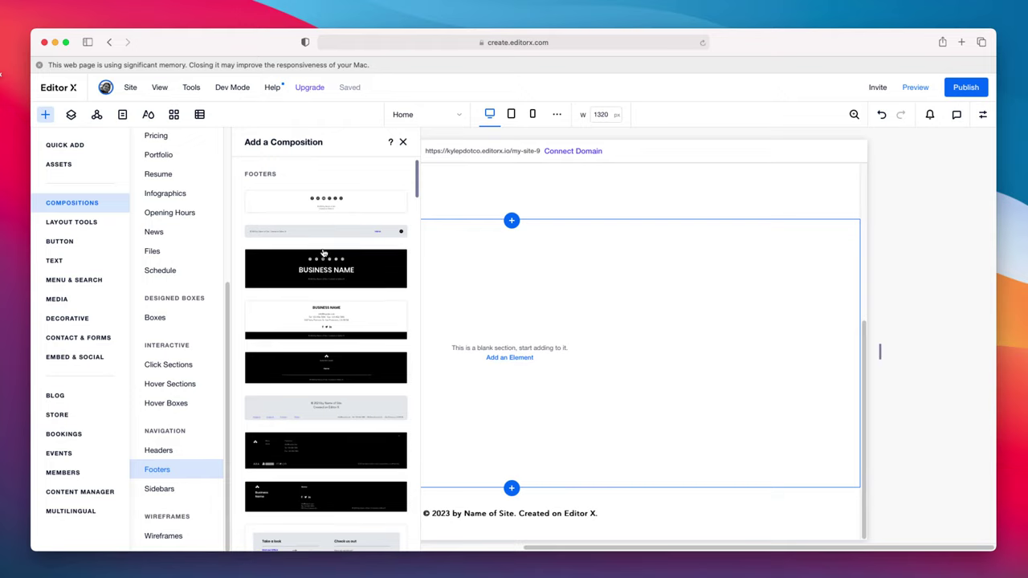
pyautogui.scroll(-3, 323, 253)
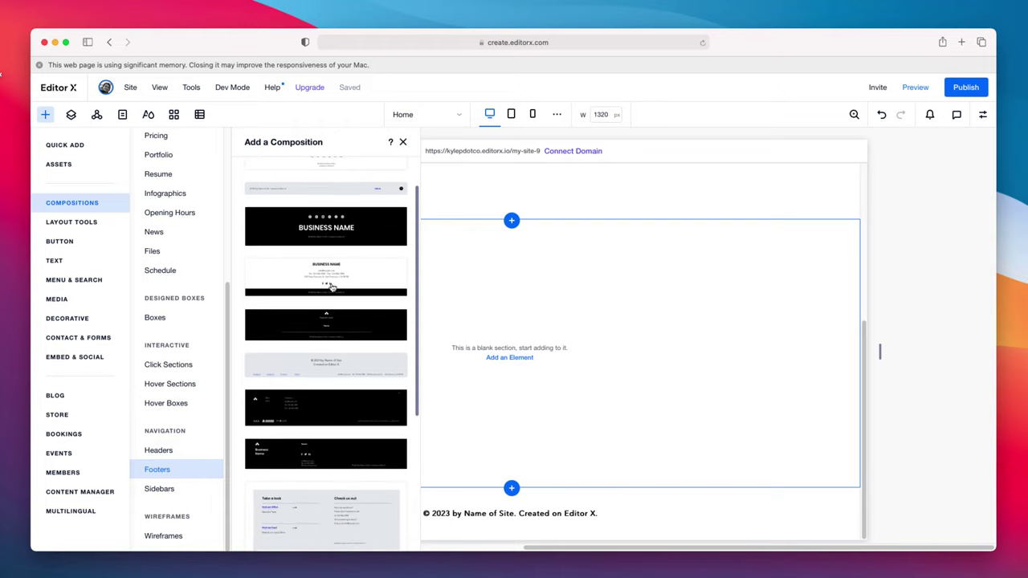
pyautogui.scroll(-5, 331, 288)
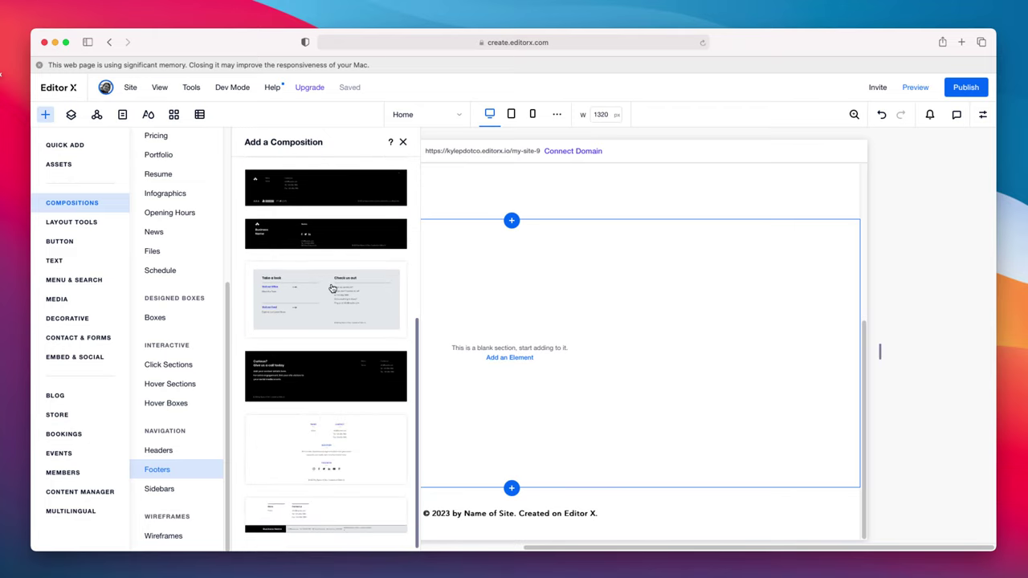
pyautogui.scroll(10, 331, 290)
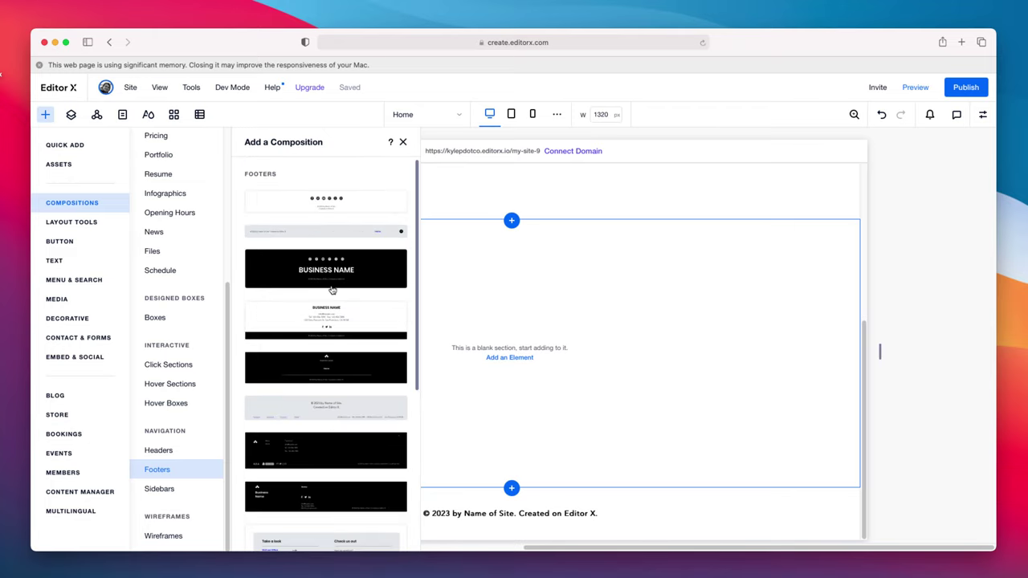
pyautogui.click(347, 201)
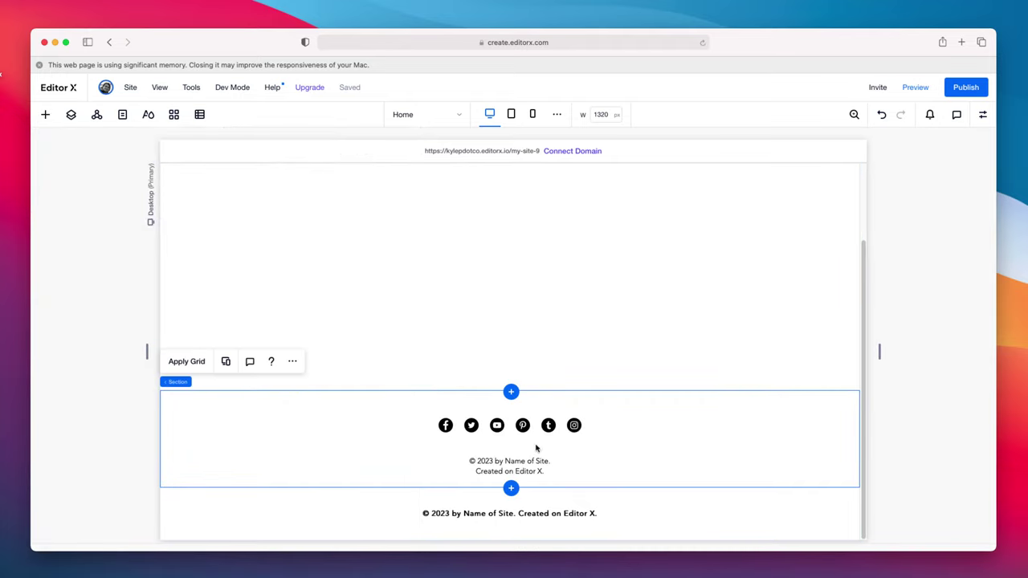
# Step: Delete the original footer below the new social icons section
pyautogui.click(257, 520)
pyautogui.click(313, 458)
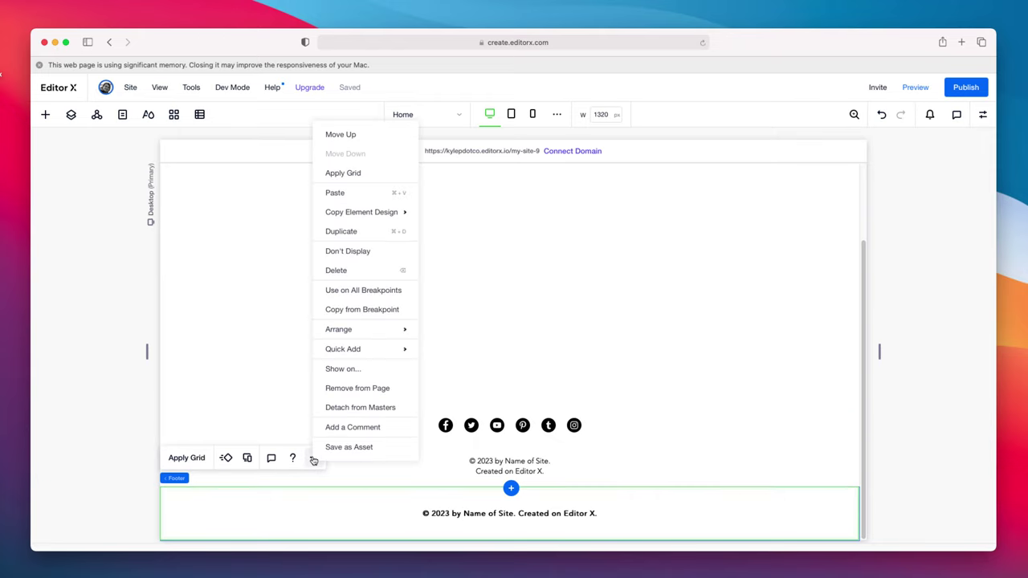
pyautogui.click(374, 274)
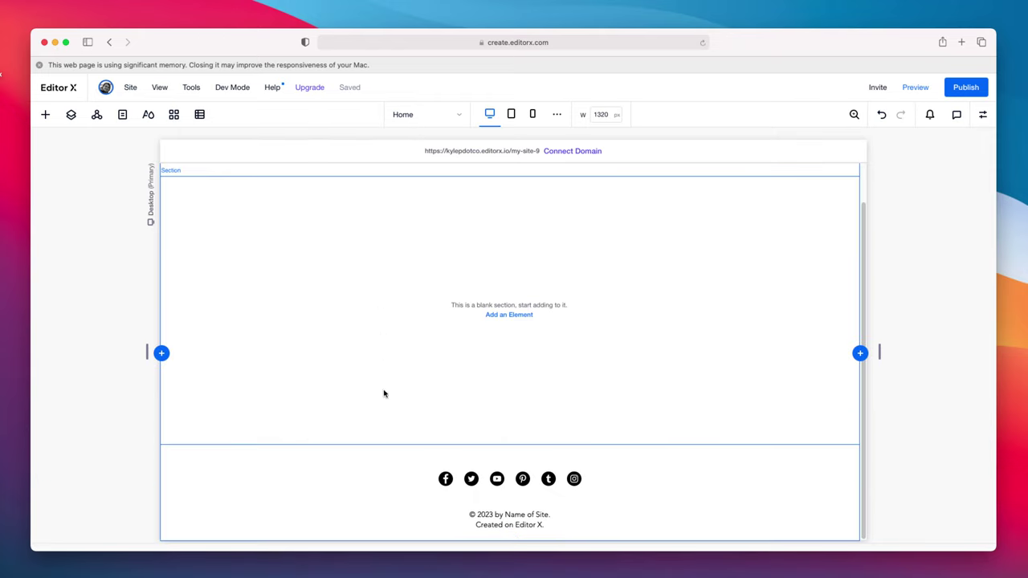
# Step: Set the social icons section at the end of the page as the master footer
pyautogui.click(392, 494)
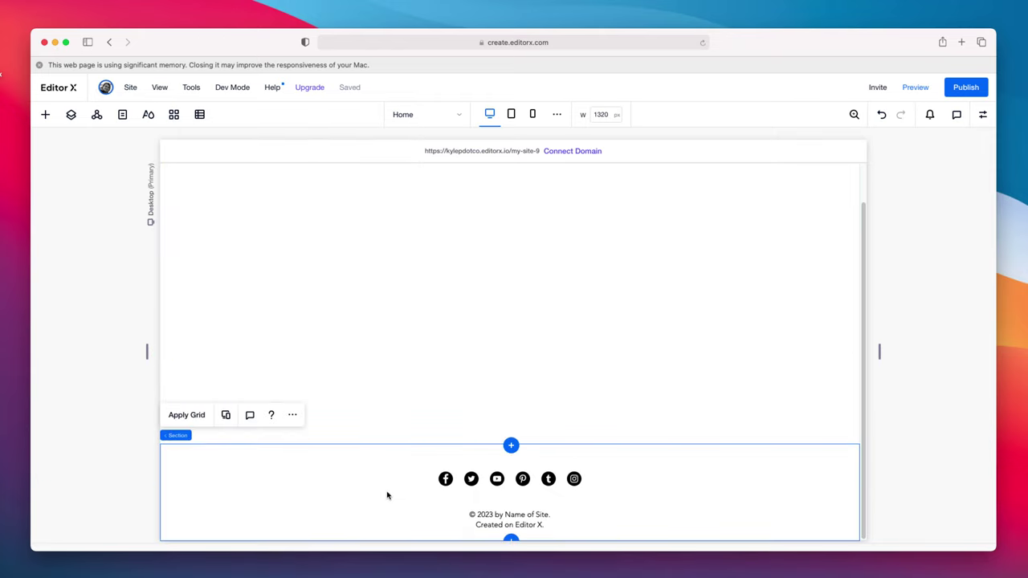
pyautogui.click(295, 415)
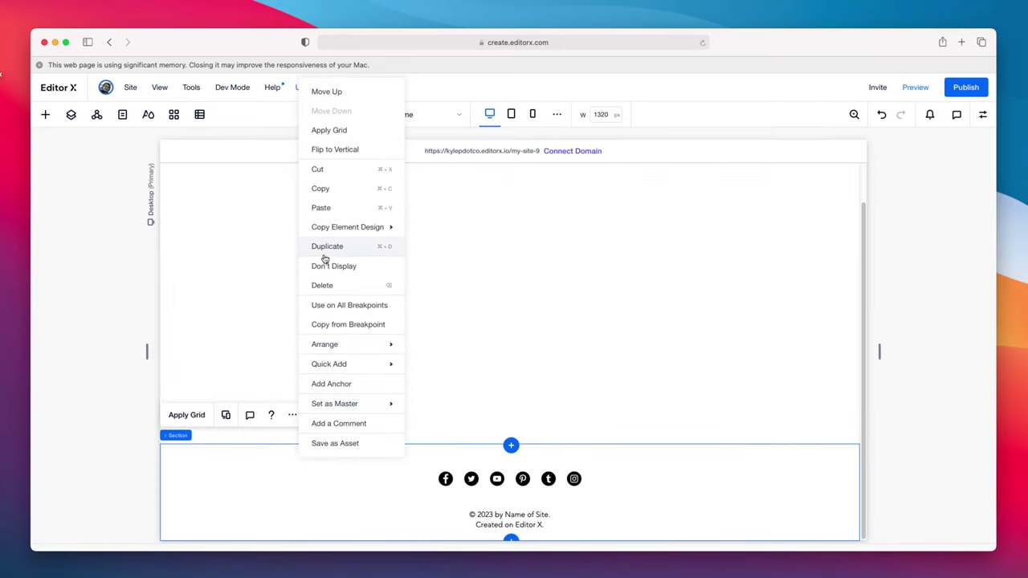
pyautogui.moveTo(344, 402)
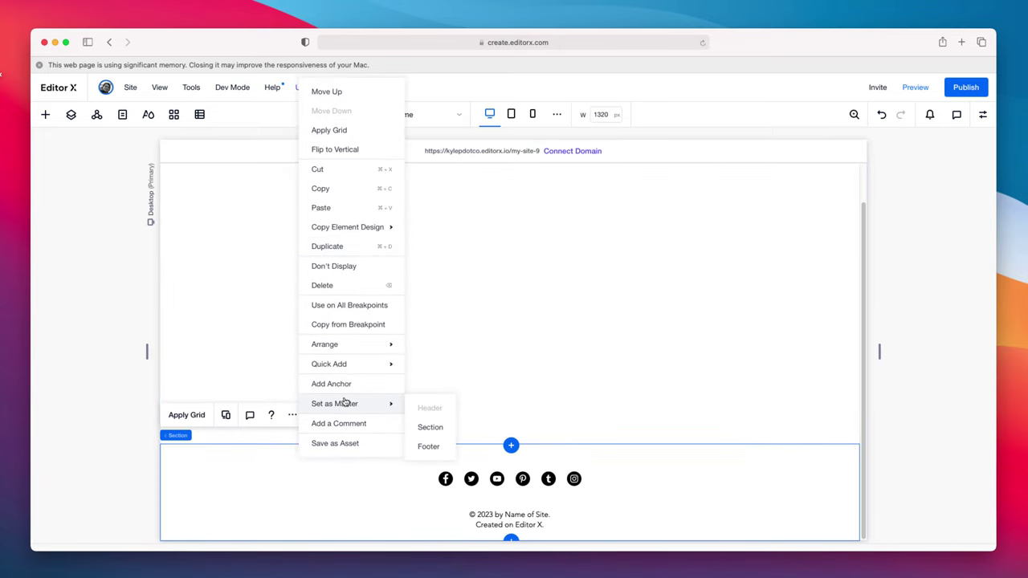
pyautogui.click(423, 447)
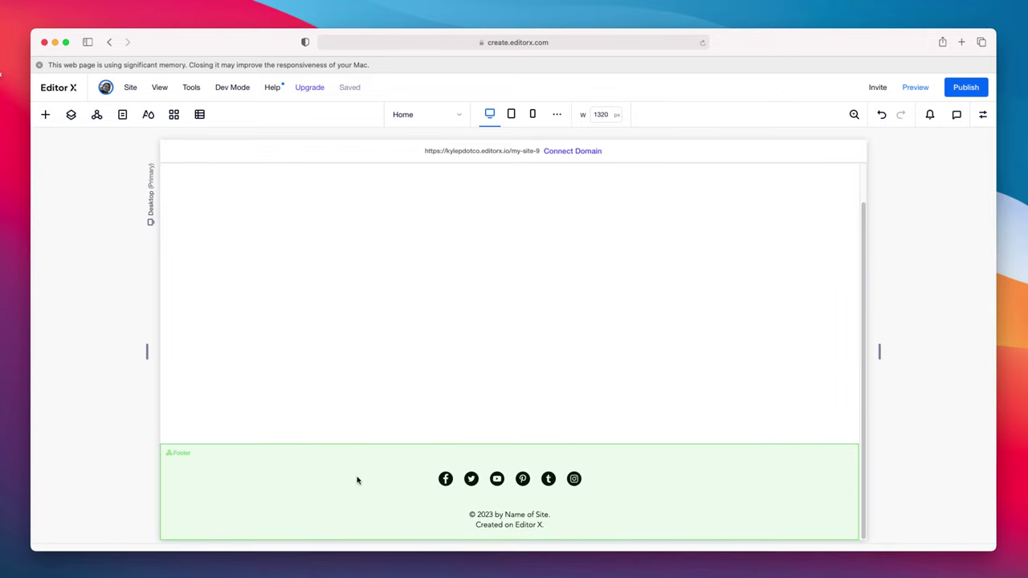
# Step: Fill the footer's background with the black theme color #000000
pyautogui.click(358, 479)
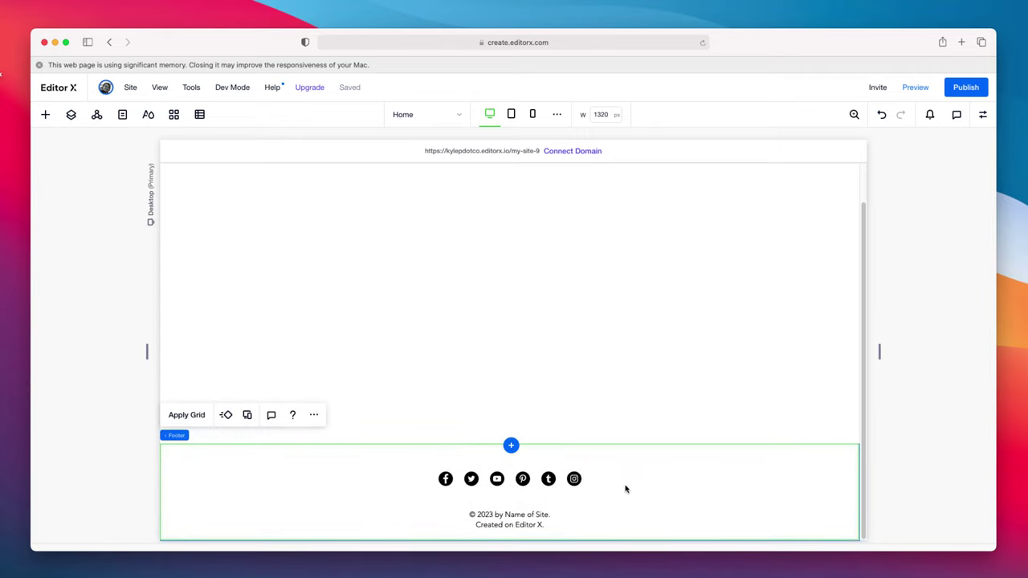
pyautogui.click(983, 114)
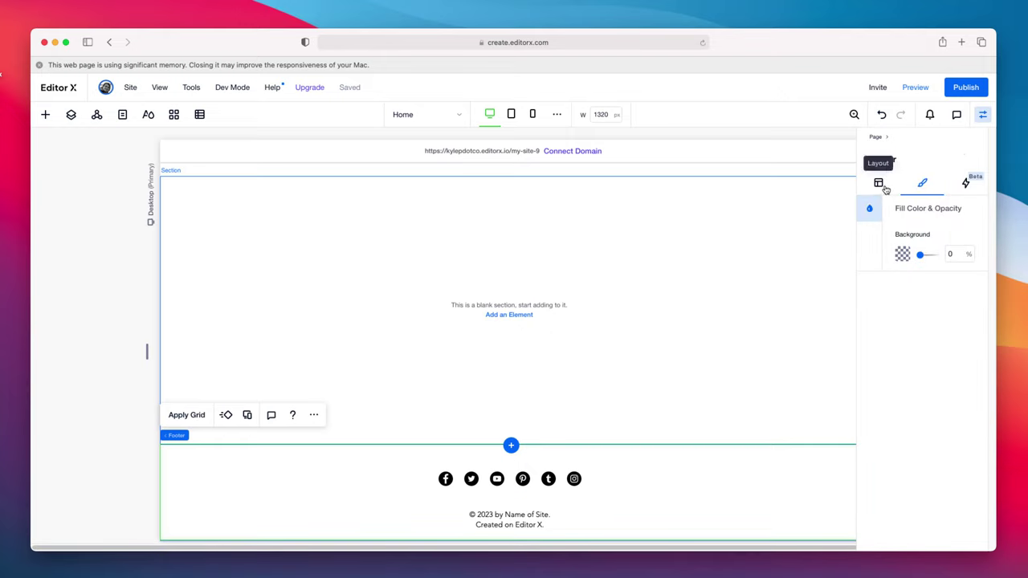
pyautogui.click(904, 254)
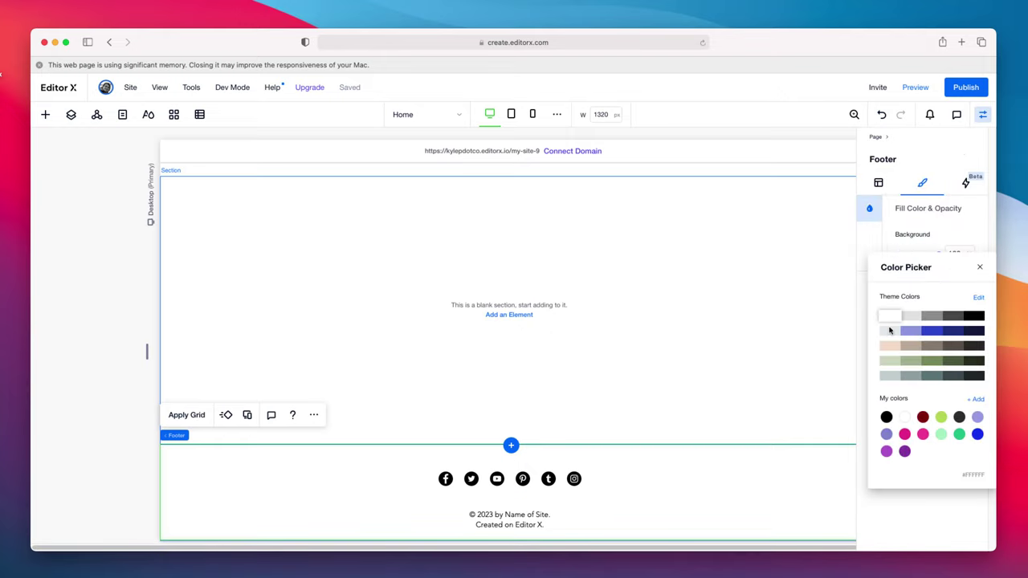
pyautogui.click(972, 317)
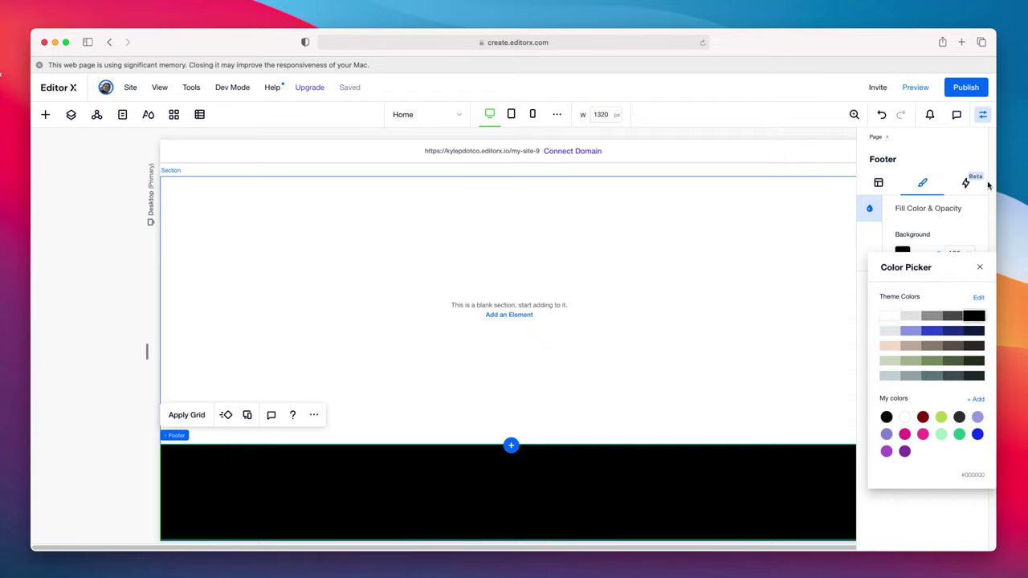
pyautogui.click(971, 209)
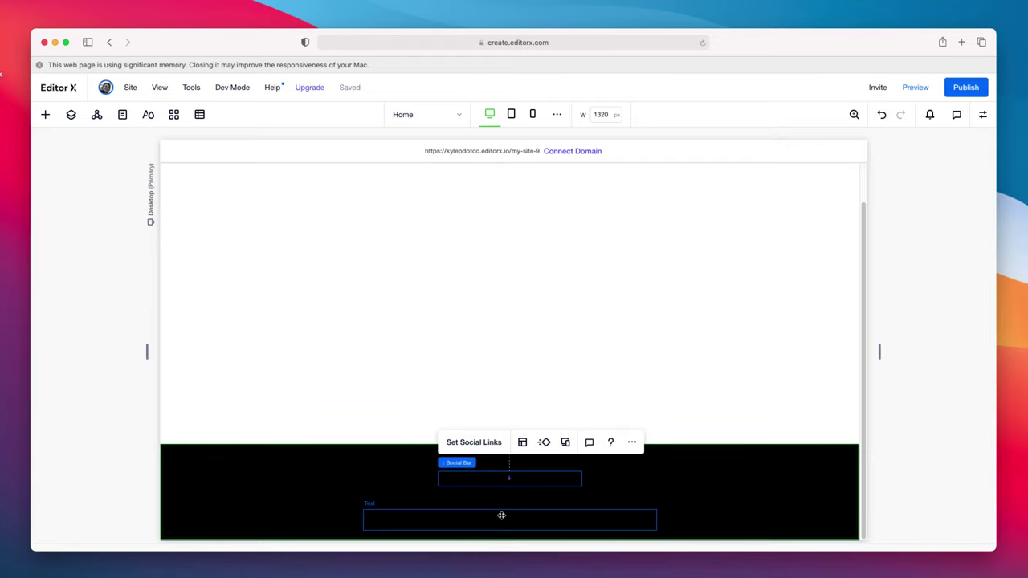
# Step: Change the color of all the footer's copyright text to white
pyautogui.click(501, 518)
pyautogui.click(384, 481)
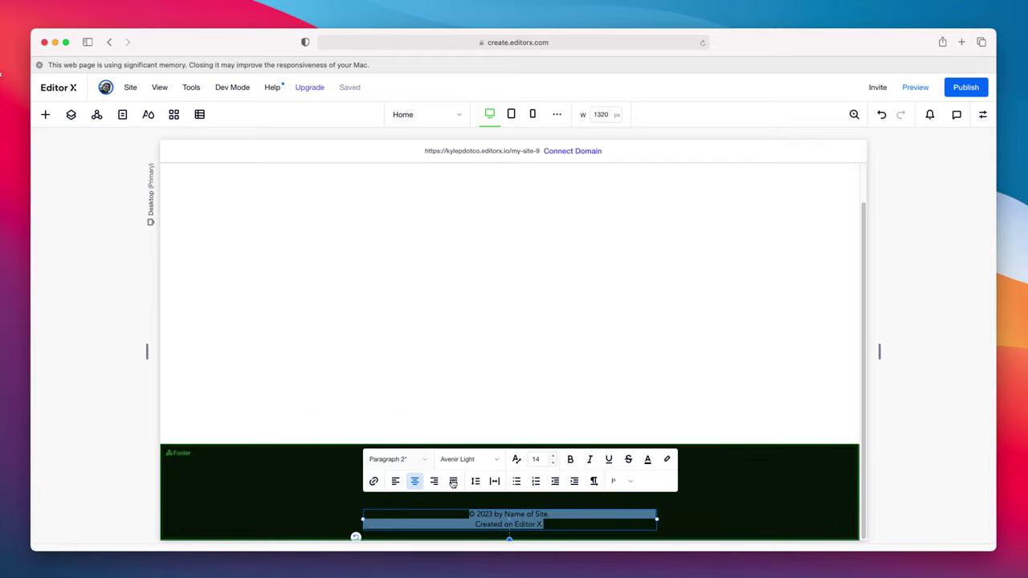
pyautogui.click(648, 459)
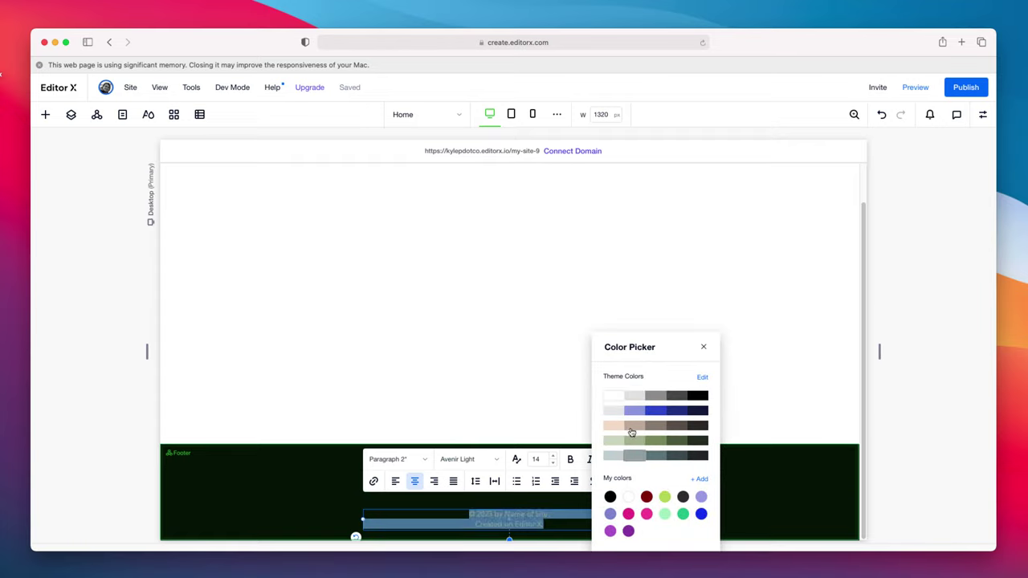
pyautogui.click(539, 511)
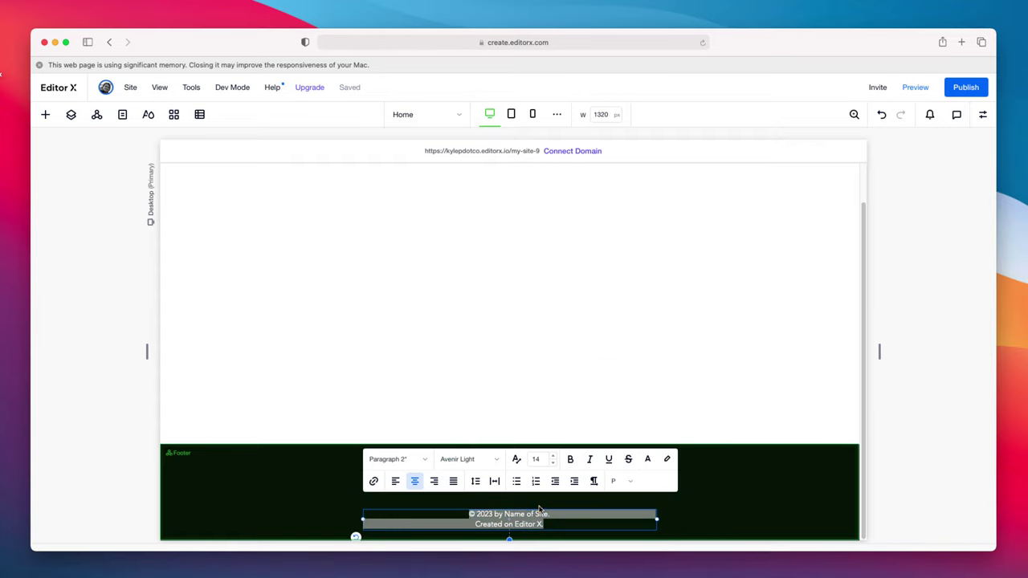
# Step: Replace "Name of Site." in the footer text with the site owner's full name and remove the "Created on Editor X." line
pyautogui.click(493, 514)
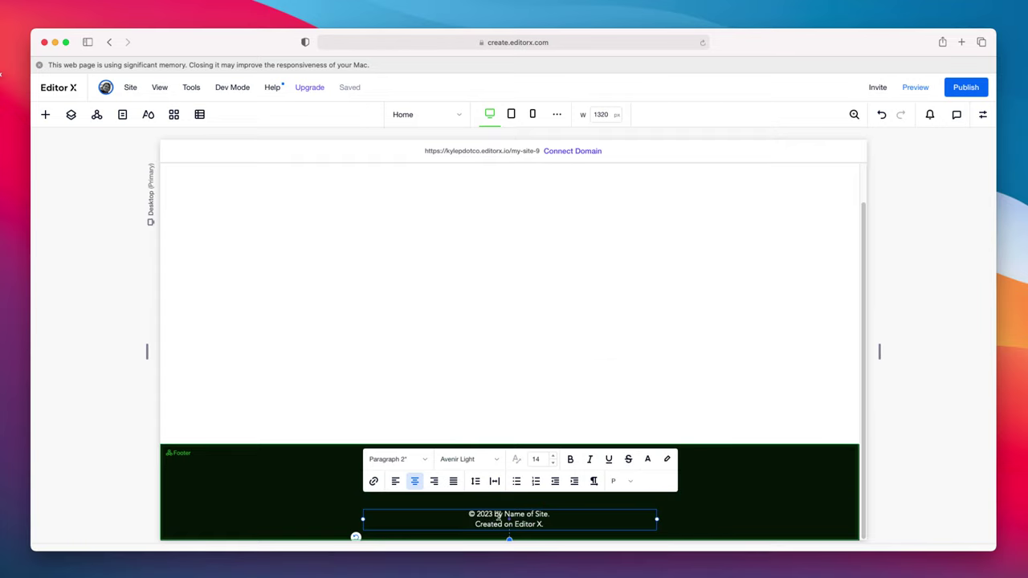
pyautogui.moveTo(505, 514); pyautogui.dragTo(553, 513)
pyautogui.write('Kyle Prinsloo')
pyautogui.moveTo(474, 526); pyautogui.dragTo(547, 524)
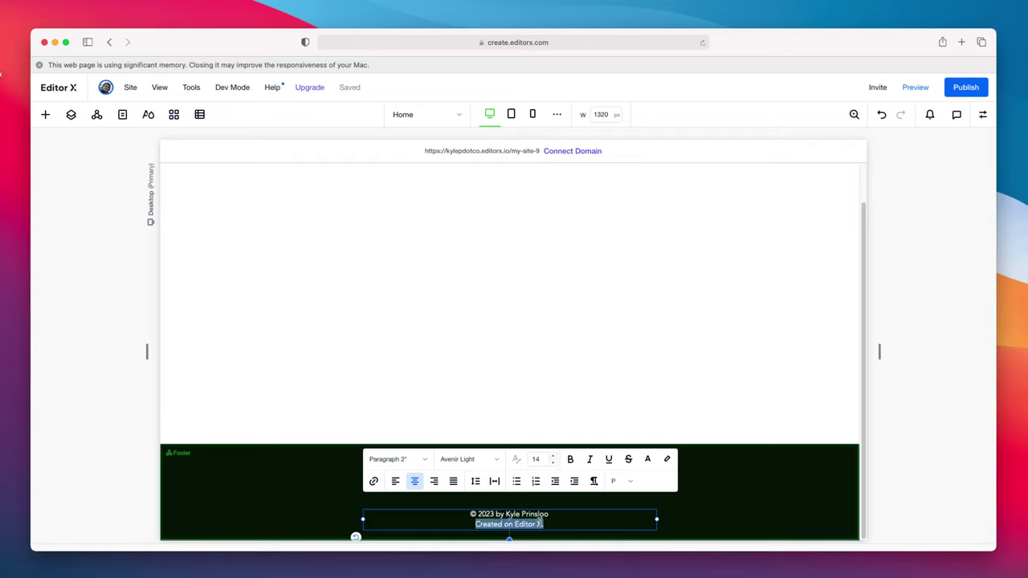
pyautogui.press('BackSpace')
pyautogui.press('BackSpace')
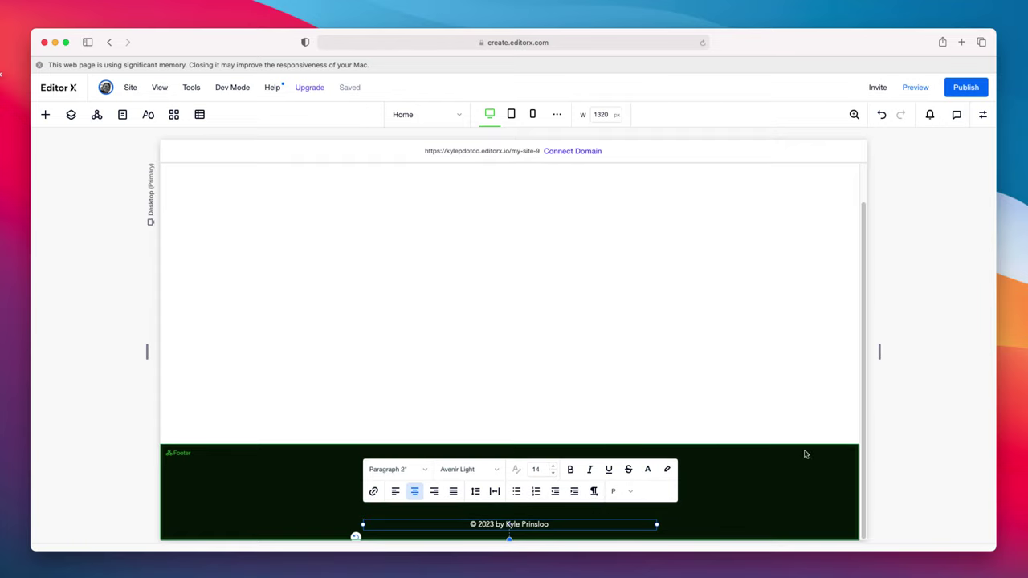
pyautogui.click(806, 455)
# Step: Try to replace the footer's social bar with a new one that has black circular icons
pyautogui.click(491, 480)
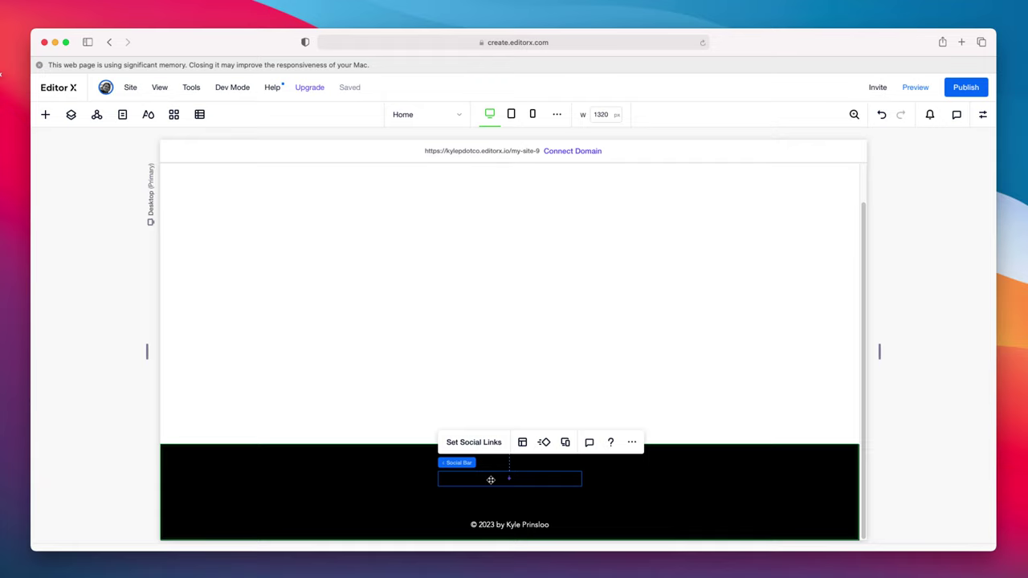
pyautogui.press('Delete')
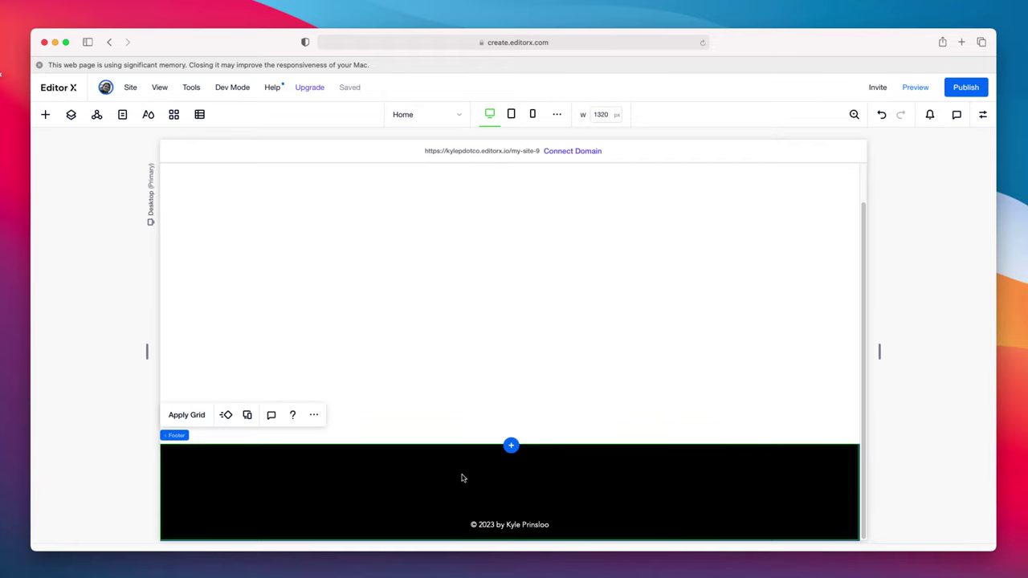
pyautogui.click(46, 115)
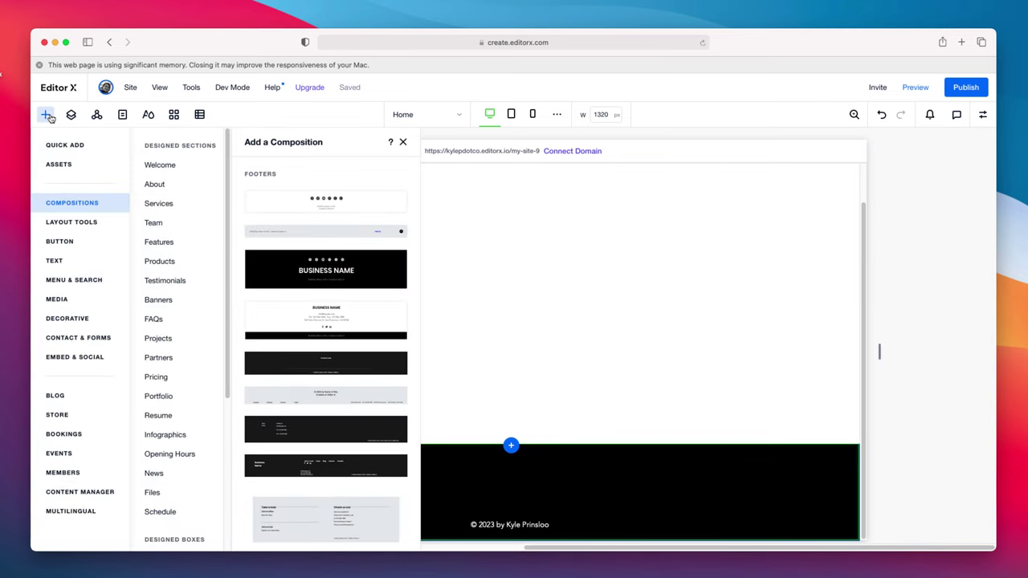
pyautogui.click(75, 361)
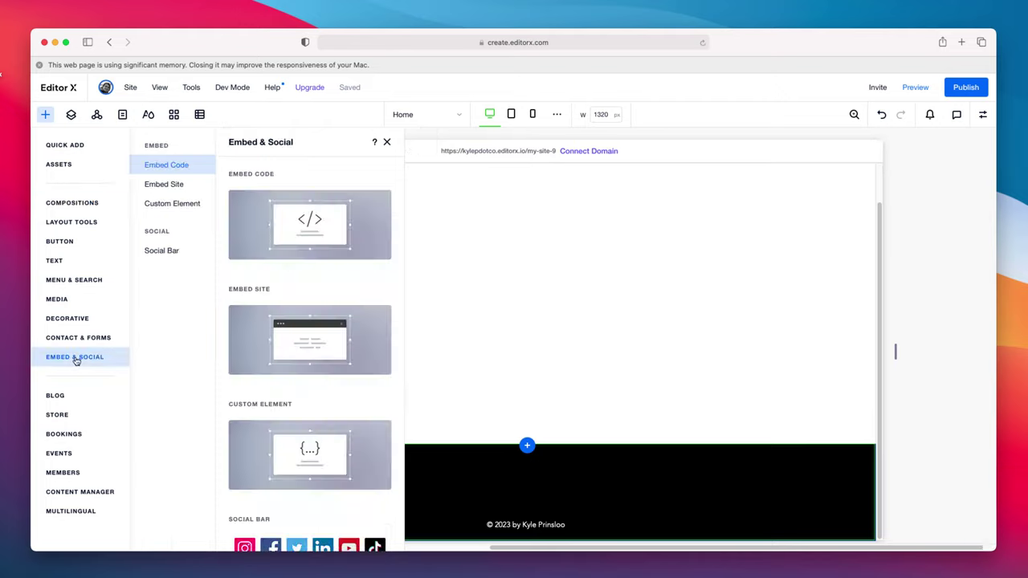
pyautogui.click(162, 251)
pyautogui.scroll(-2, 295, 413)
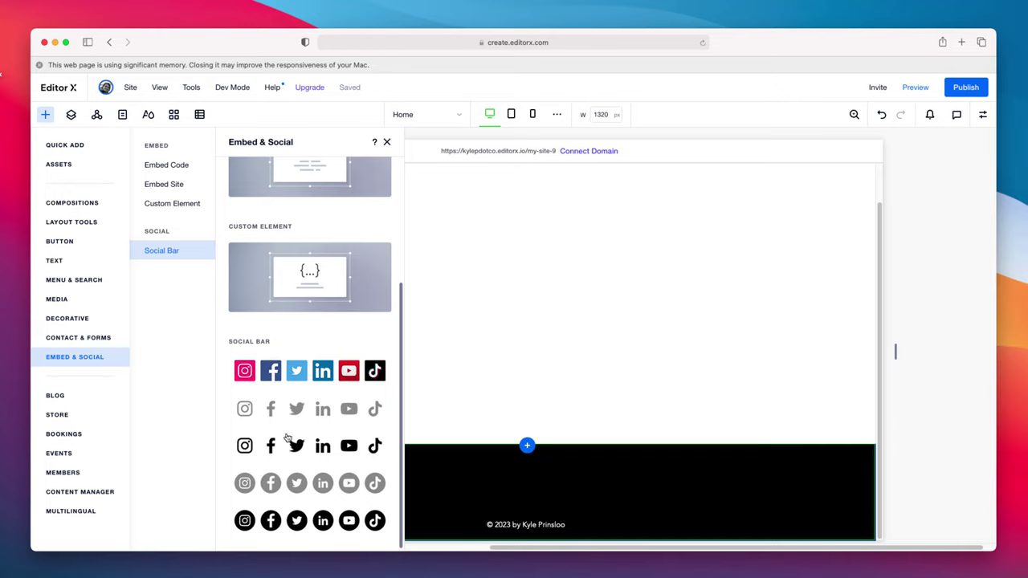
pyautogui.click(279, 527)
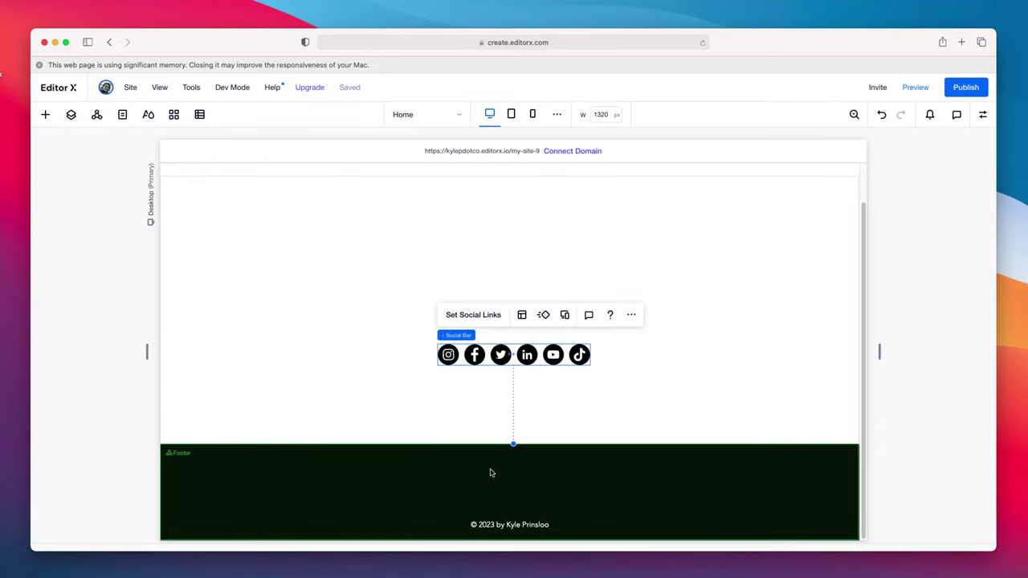
pyautogui.moveTo(554, 373); pyautogui.dragTo(551, 486)
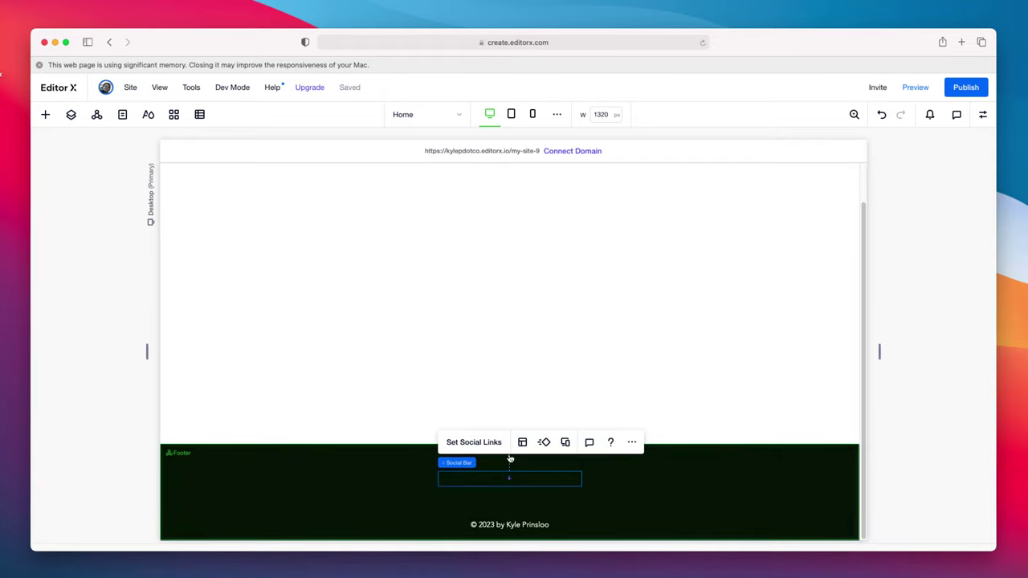
# Step: Remove the Facebook, YouTube, Pinterest and Tumblr icons from the footer social bar's links
pyautogui.click(474, 443)
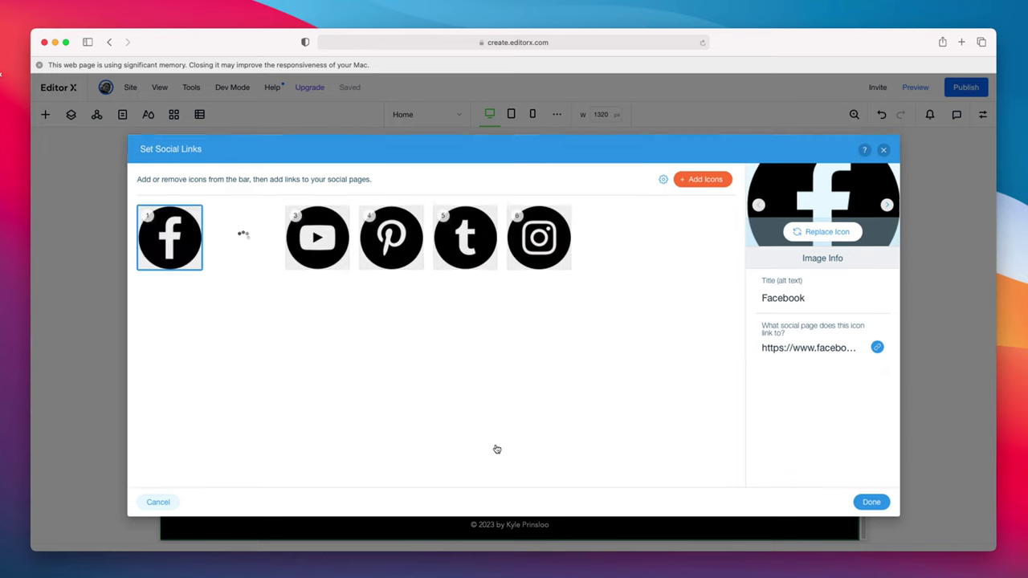
pyautogui.click(192, 264)
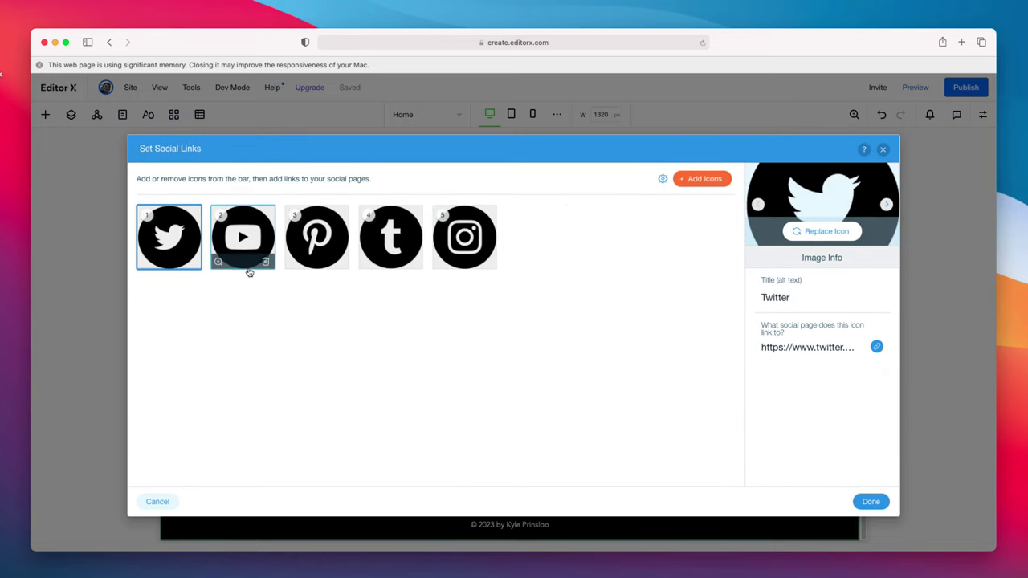
pyautogui.click(267, 265)
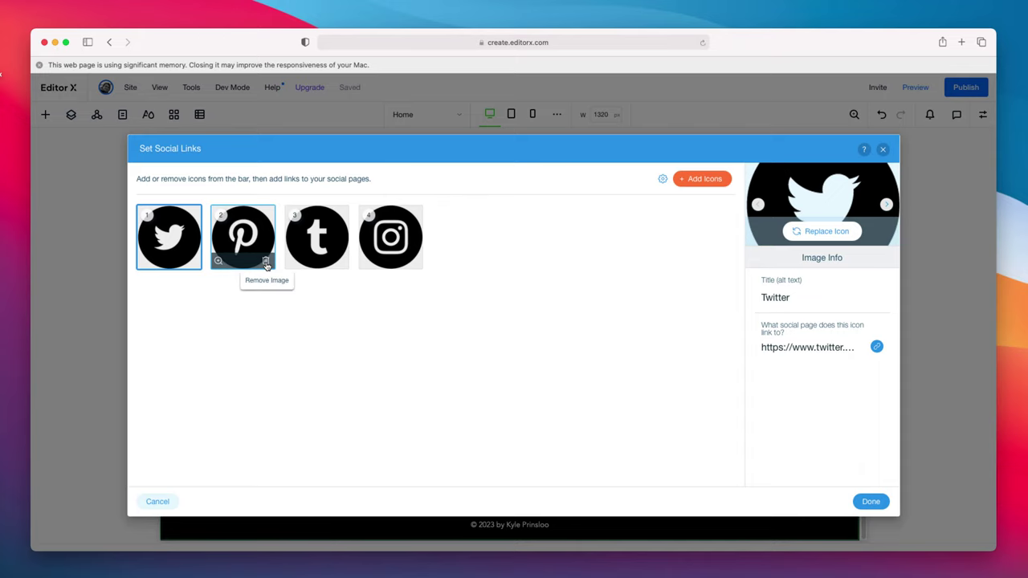
pyautogui.click(266, 263)
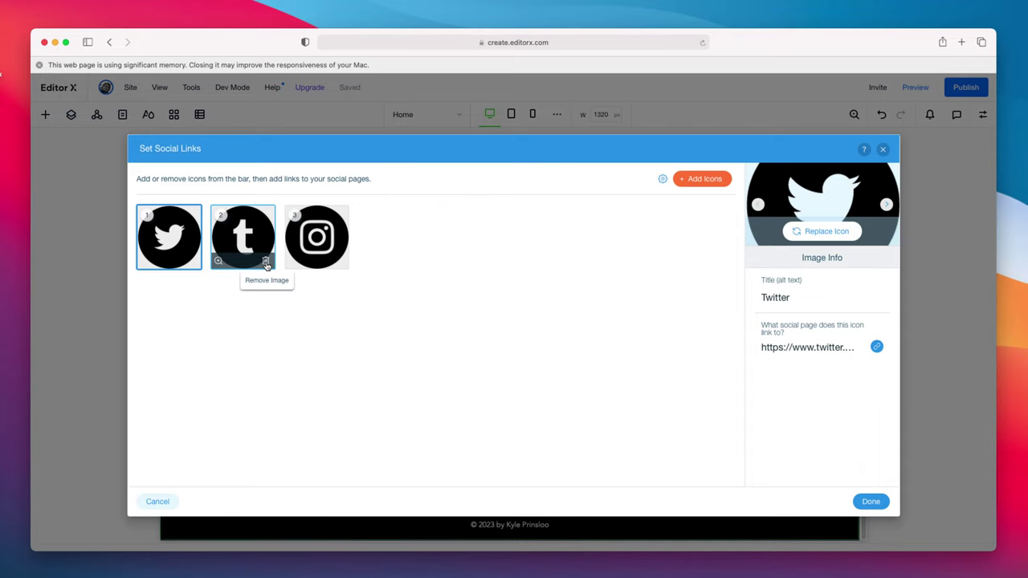
pyautogui.click(267, 265)
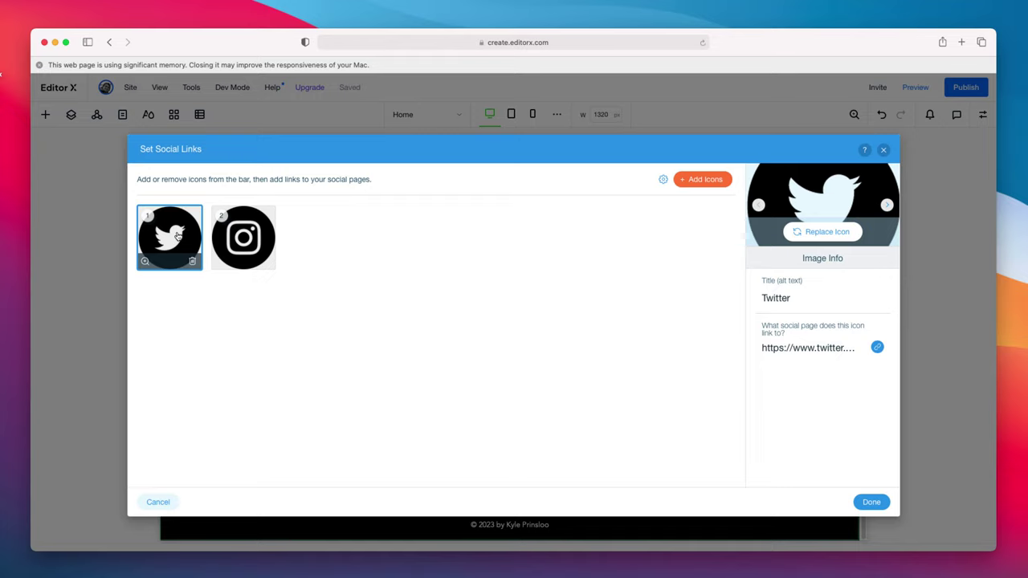
# Step: Add the plain white Twitter icon from the Wix social icons to the social bar and remove the black Twitter icon
pyautogui.click(705, 182)
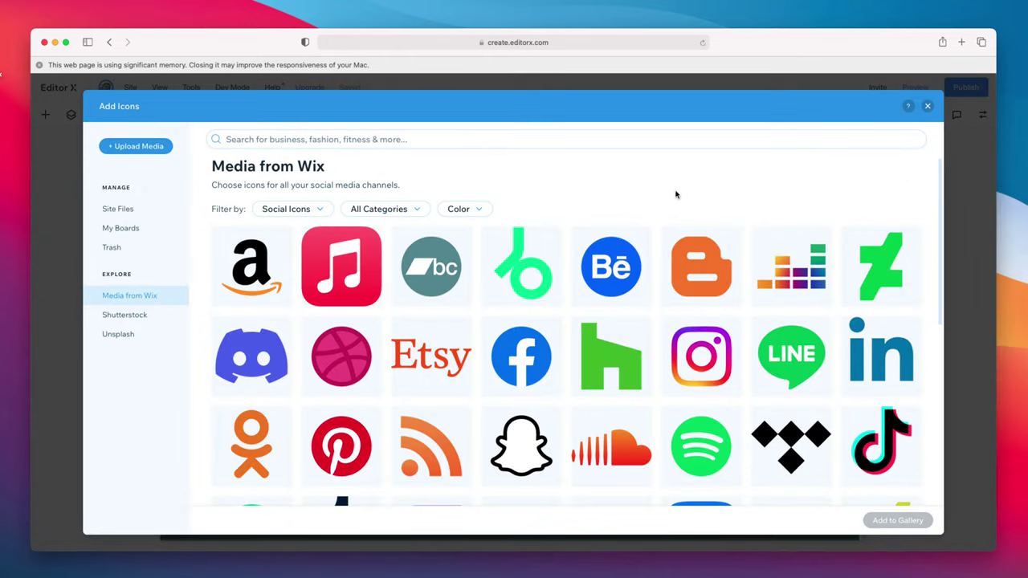
pyautogui.click(377, 210)
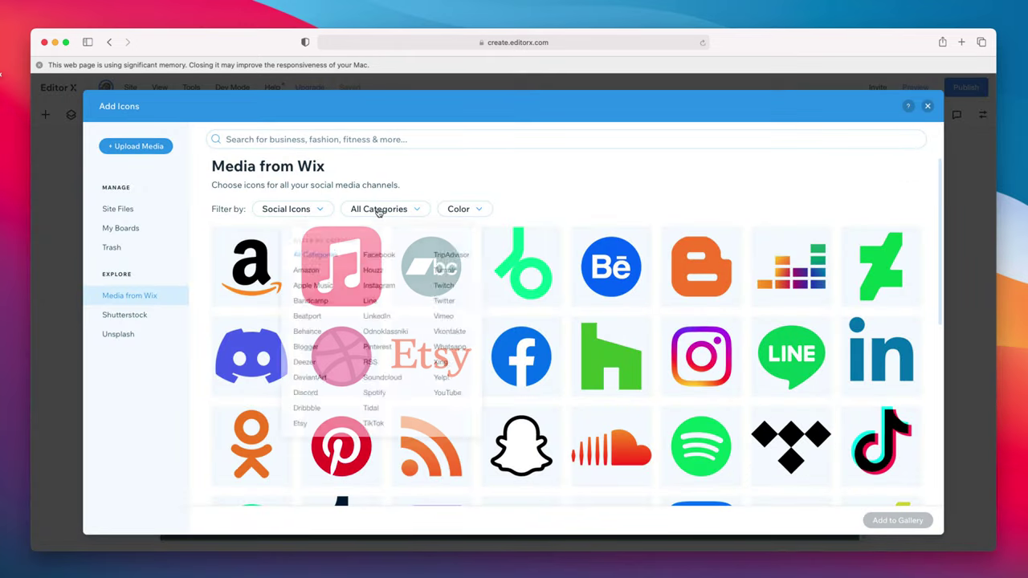
pyautogui.click(443, 299)
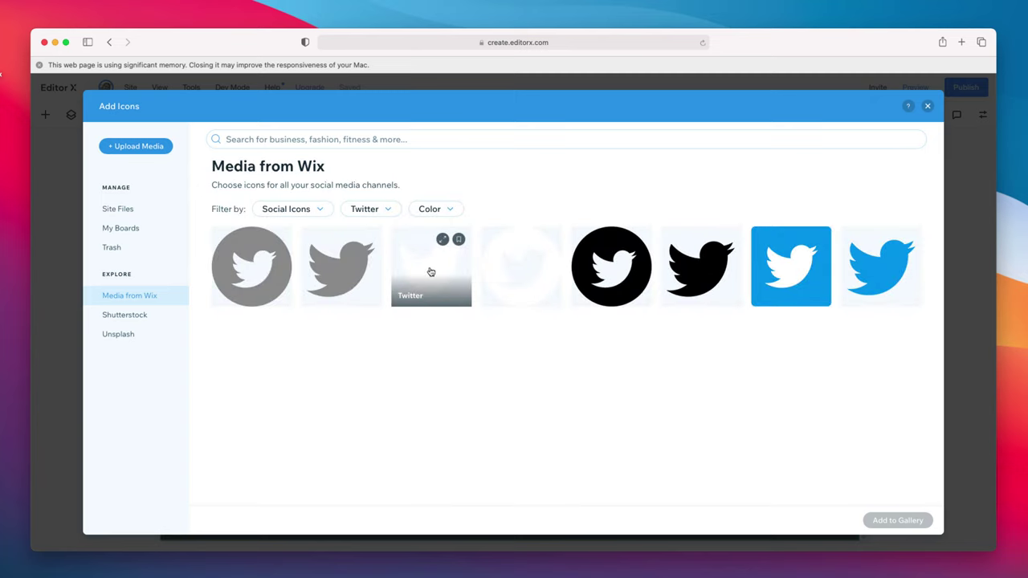
pyautogui.click(431, 272)
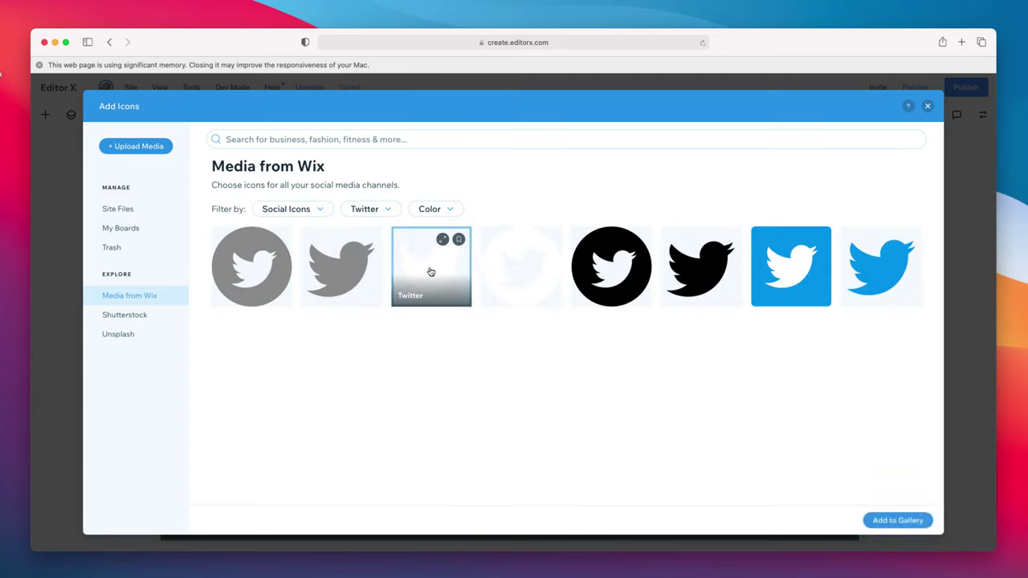
pyautogui.click(888, 522)
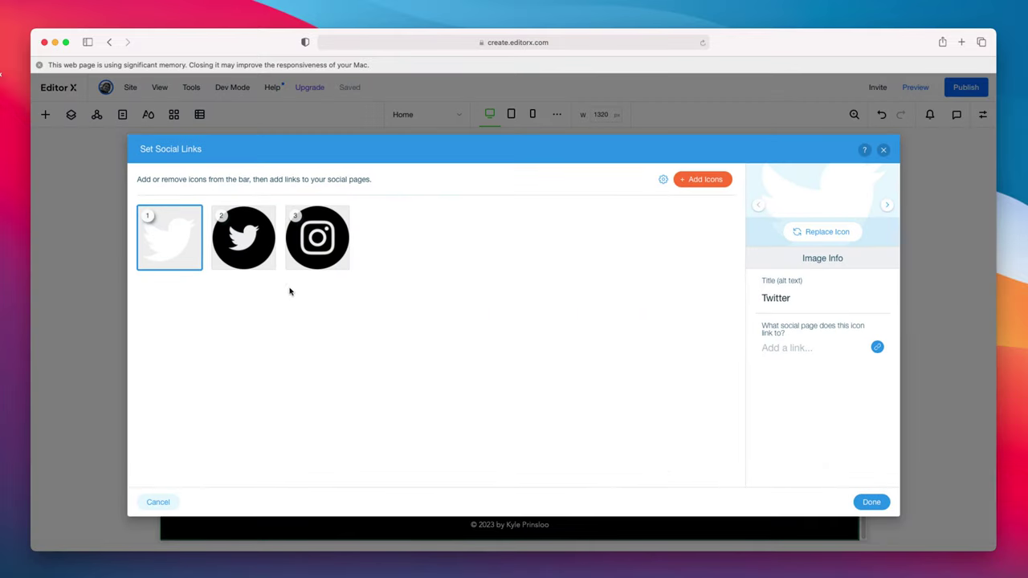
pyautogui.click(266, 262)
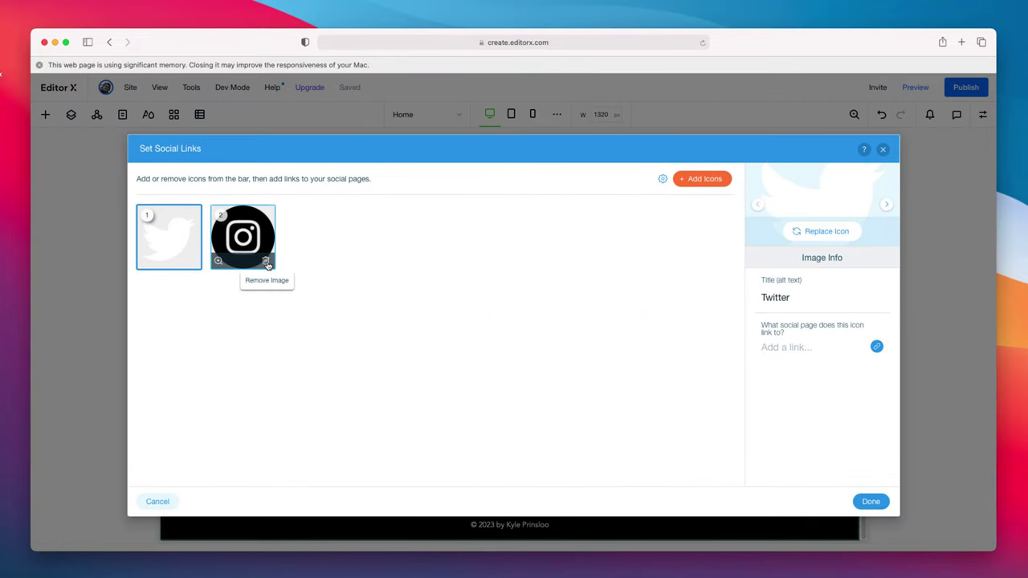
# Step: Replace the black Instagram icon with the plain white Instagram icon from Wix, and place Twitter first in the social links
pyautogui.click(266, 262)
pyautogui.click(696, 178)
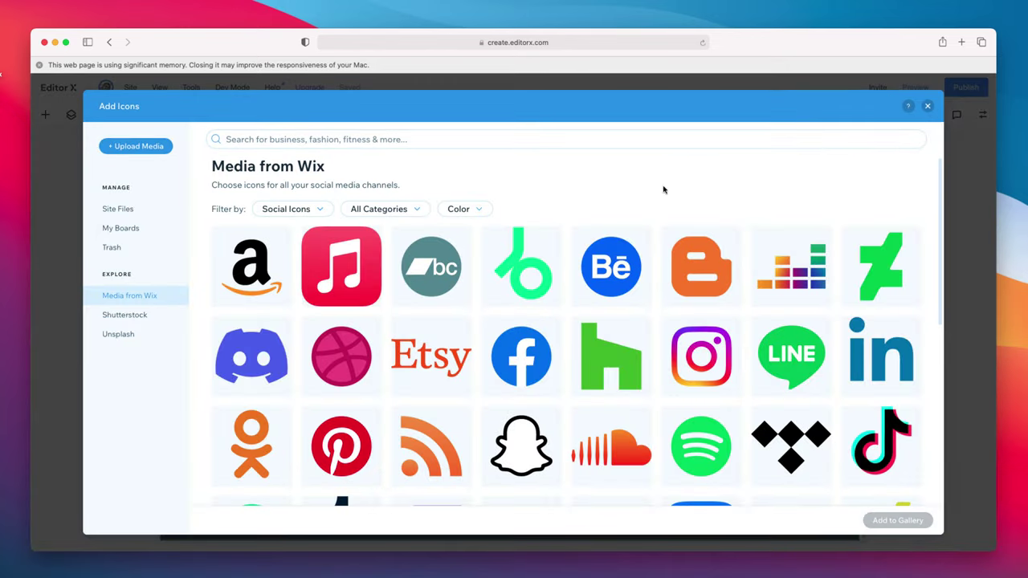
pyautogui.click(398, 216)
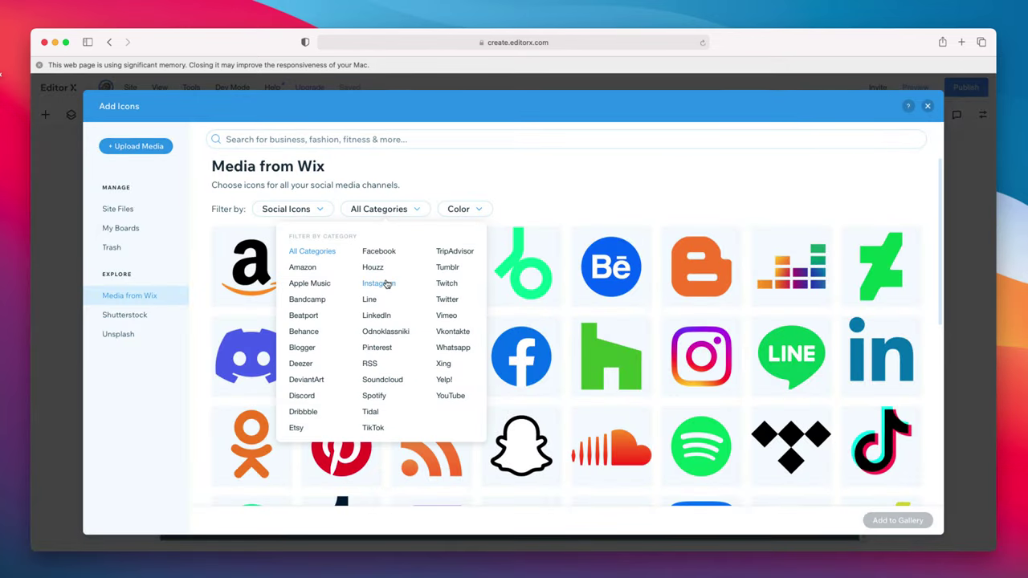
pyautogui.click(387, 284)
pyautogui.click(464, 272)
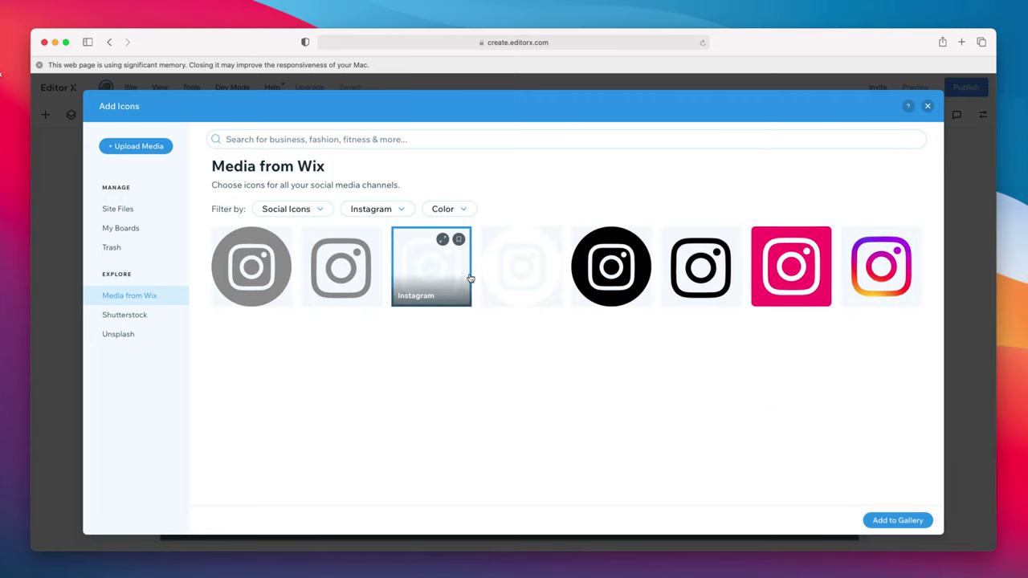
pyautogui.click(893, 521)
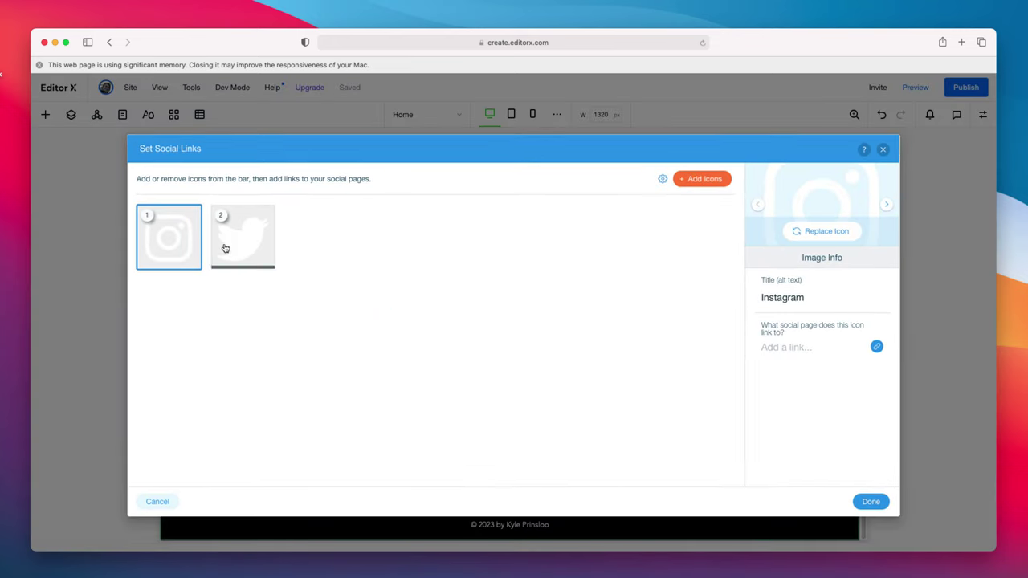
pyautogui.moveTo(229, 241); pyautogui.dragTo(142, 241)
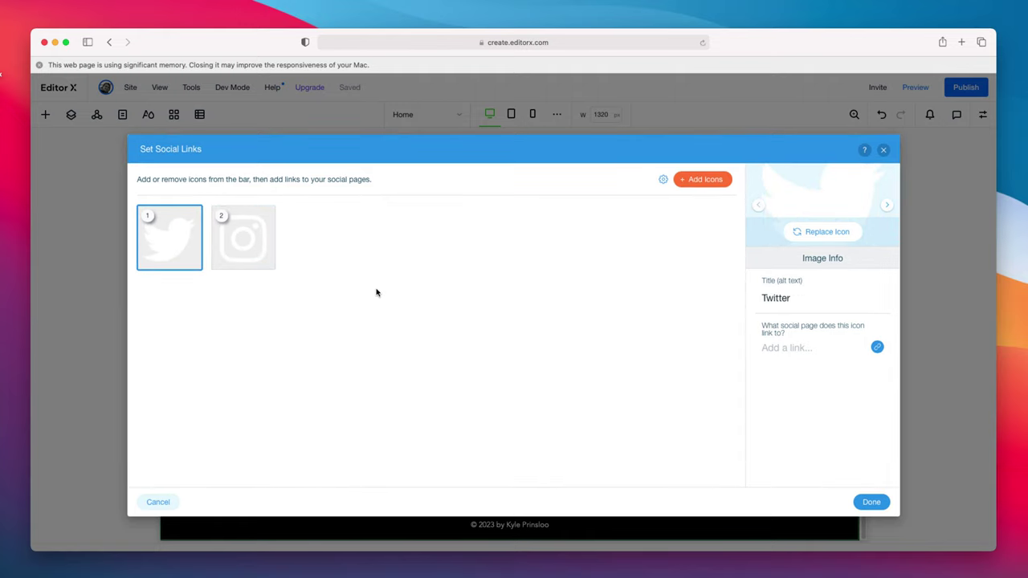
pyautogui.click(869, 503)
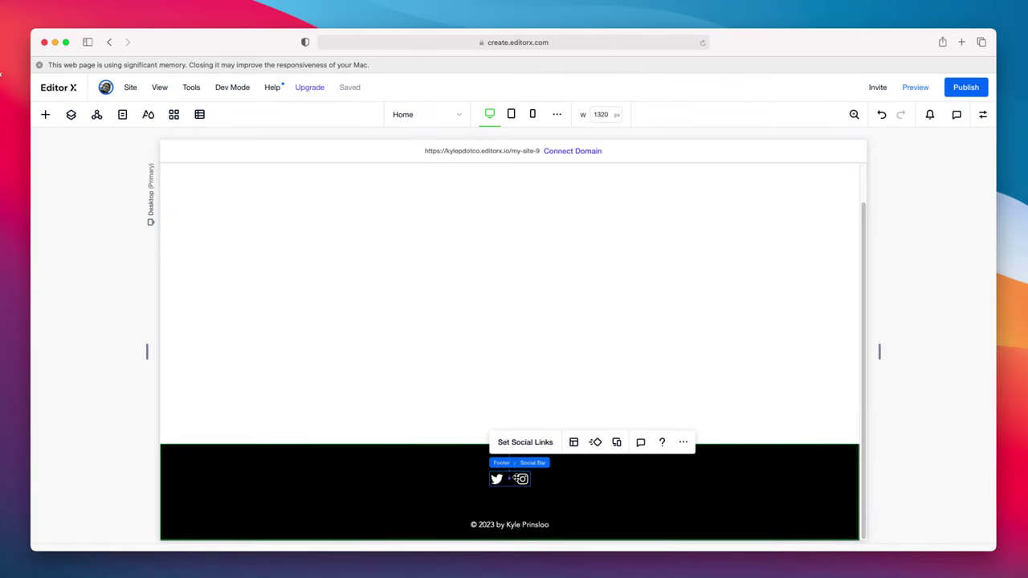
# Step: Move the copyright text up in the footer, closer beneath the social icons and horizontally centred
pyautogui.moveTo(522, 482); pyautogui.dragTo(525, 512)
pyautogui.click(526, 522)
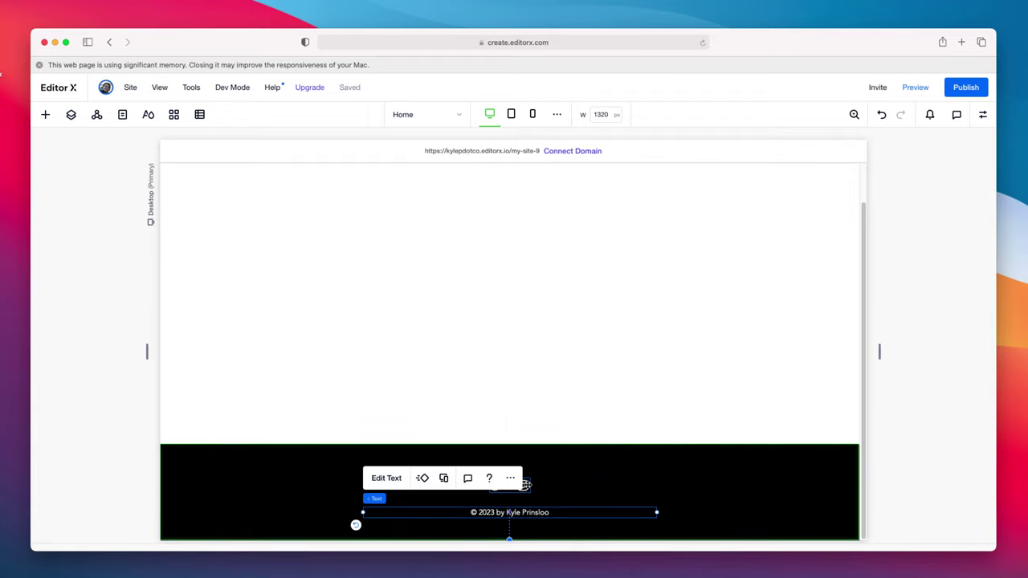
pyautogui.click(523, 480)
pyautogui.click(535, 511)
pyautogui.moveTo(536, 512); pyautogui.dragTo(534, 508)
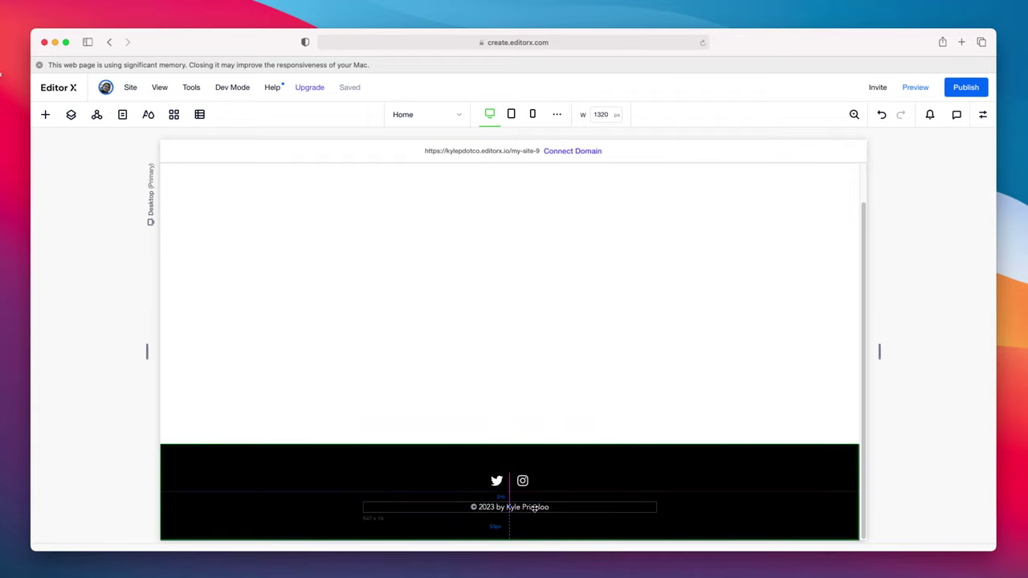
pyautogui.click(768, 475)
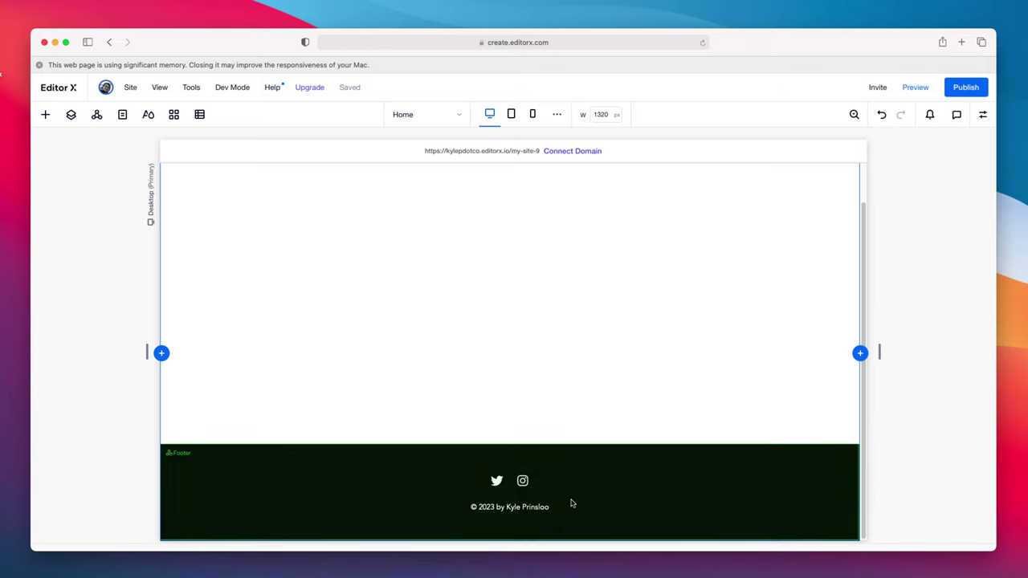
pyautogui.scroll(2, 571, 504)
pyautogui.click(413, 248)
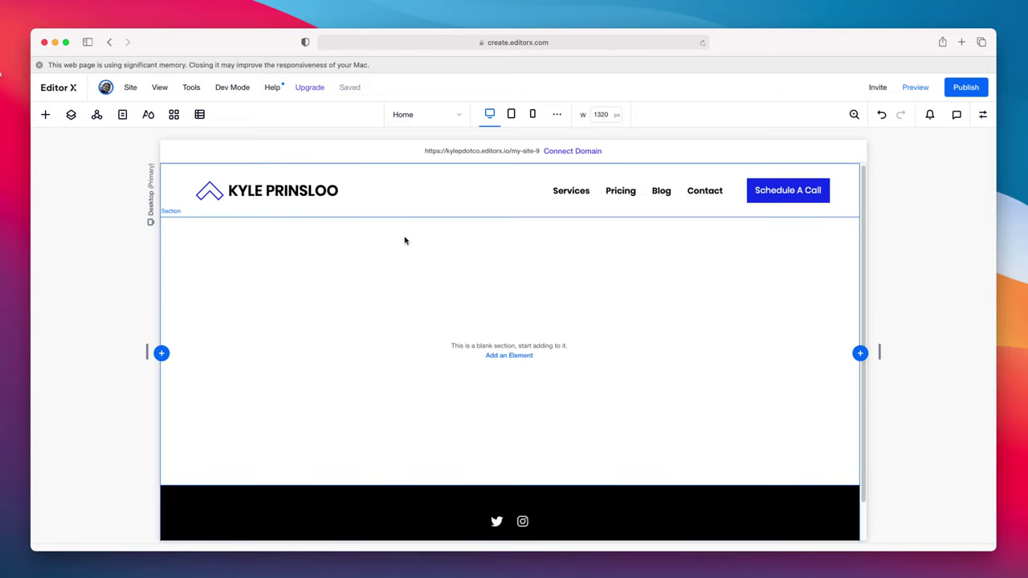
pyautogui.click(401, 210)
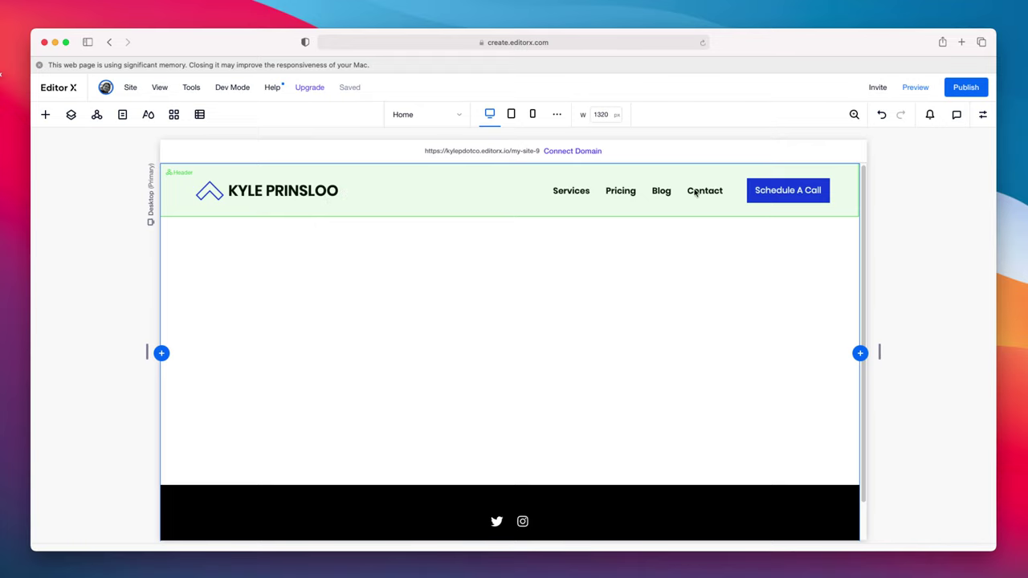
pyautogui.scroll(-2, 547, 514)
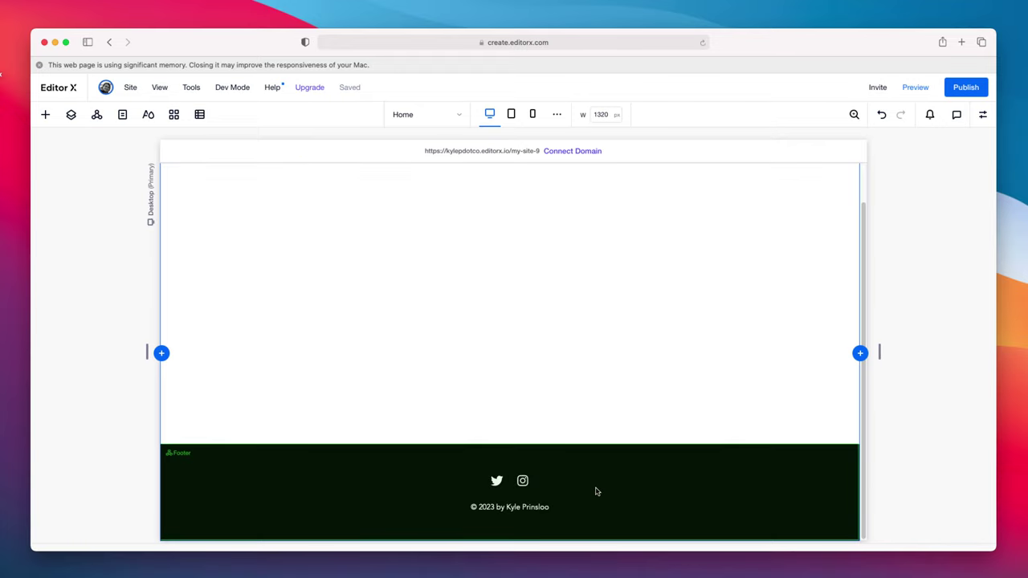
pyautogui.scroll(2, 522, 321)
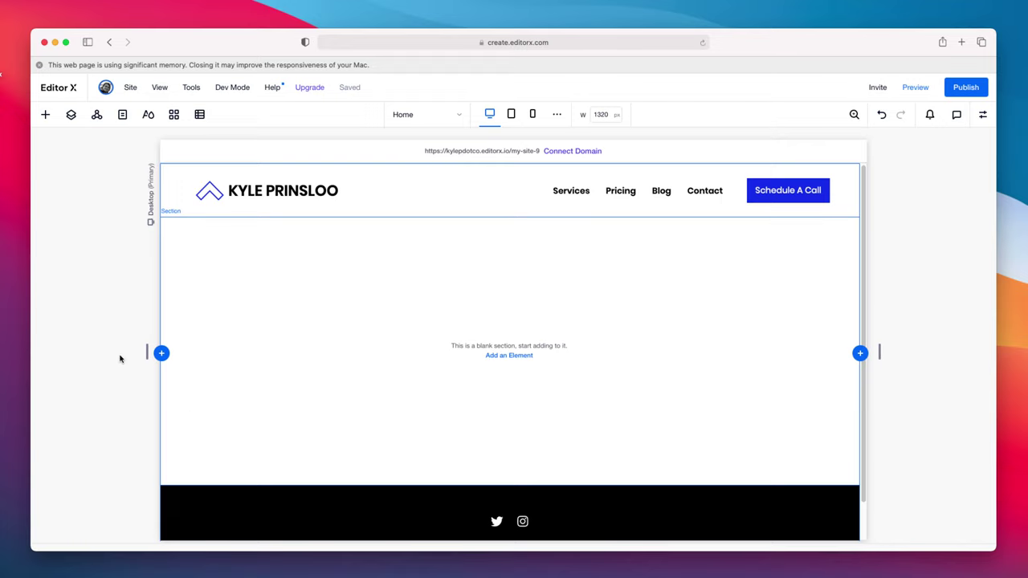
# Step: Apply a 2x1 grid layout to the blank section between the header and the footer
pyautogui.click(228, 249)
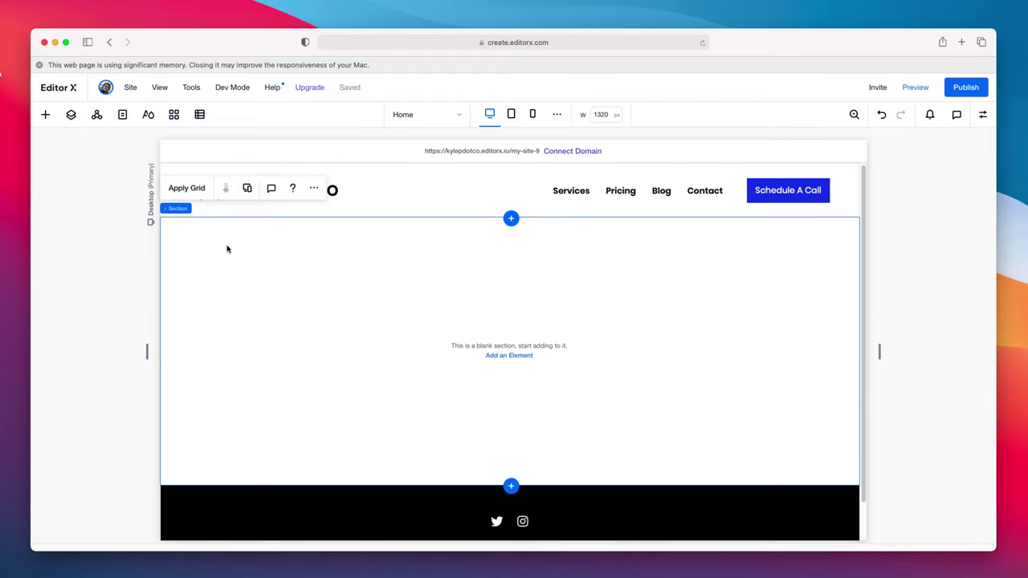
pyautogui.click(184, 192)
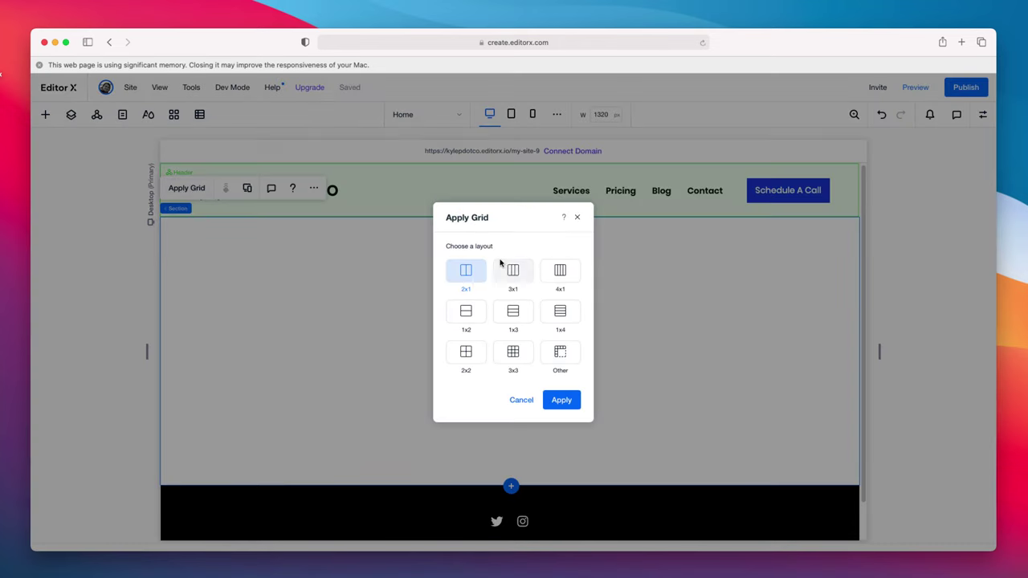
pyautogui.click(563, 400)
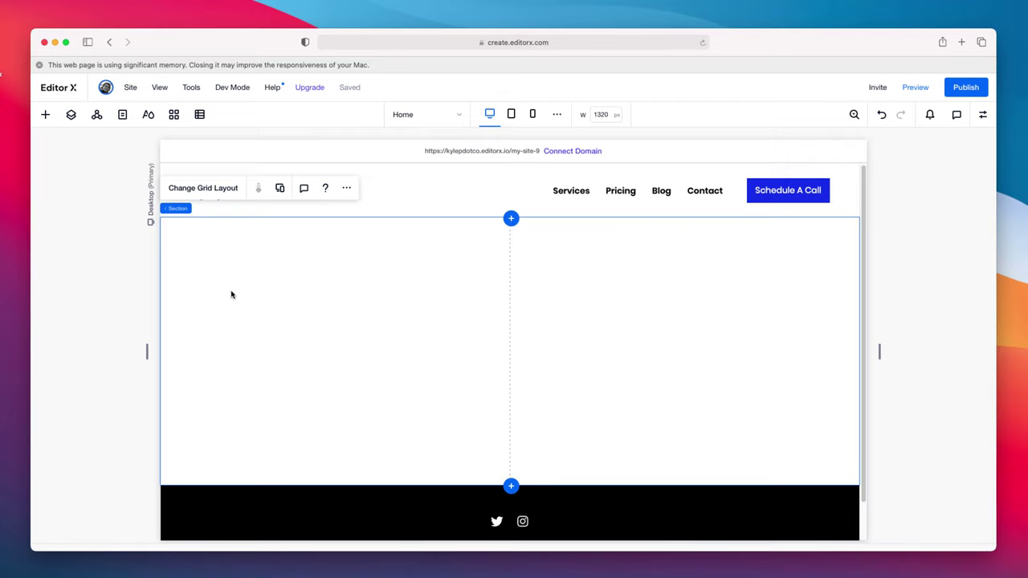
# Step: Add a title element and position it in the section's left grid column
pyautogui.click(45, 114)
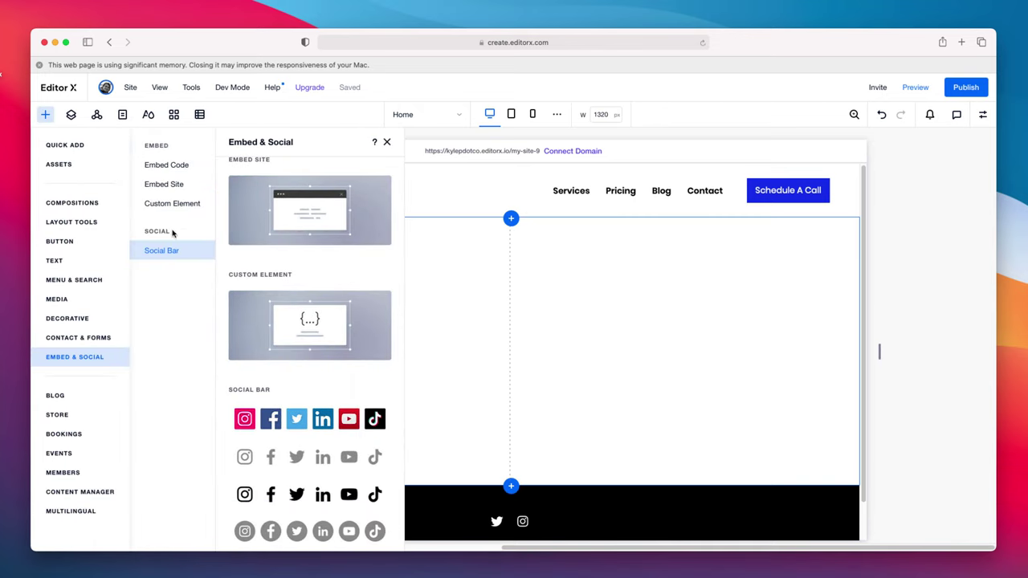
pyautogui.click(64, 147)
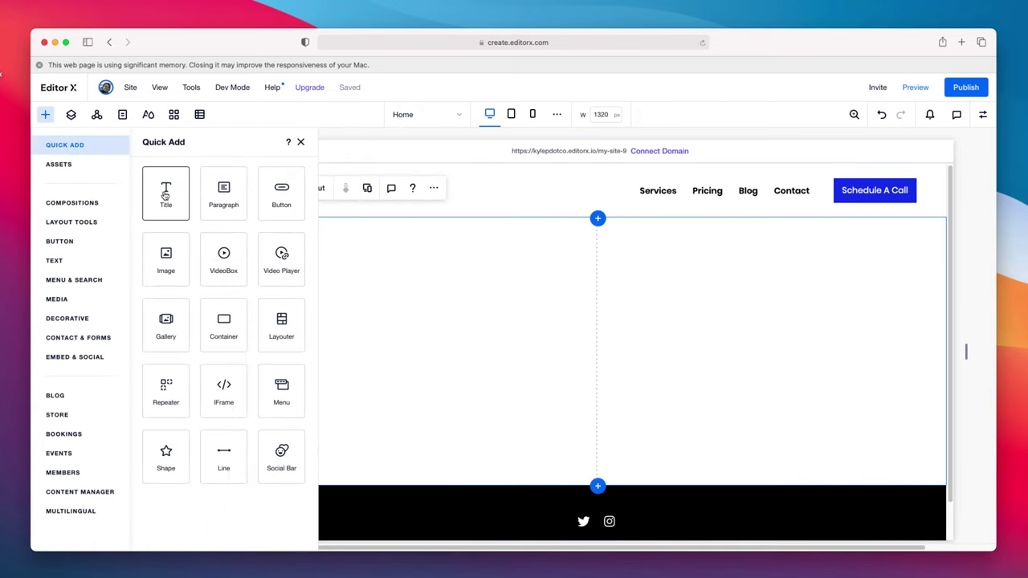
pyautogui.moveTo(161, 195); pyautogui.dragTo(374, 304)
pyautogui.moveTo(475, 287); pyautogui.dragTo(420, 289)
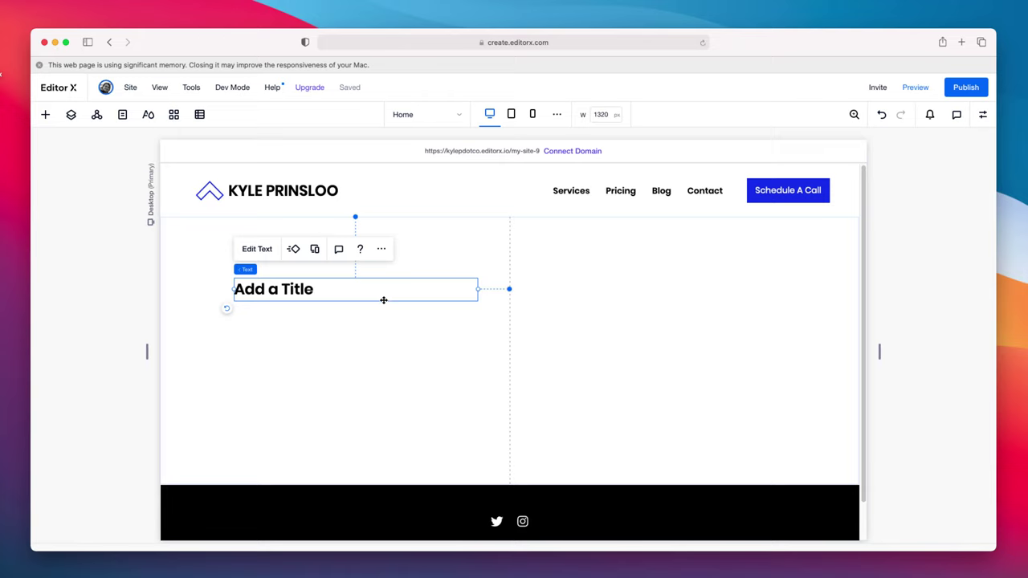
# Step: Replace the title's placeholder text with "Professional Web Design & Marketing for Startups"
pyautogui.doubleClick(289, 283)
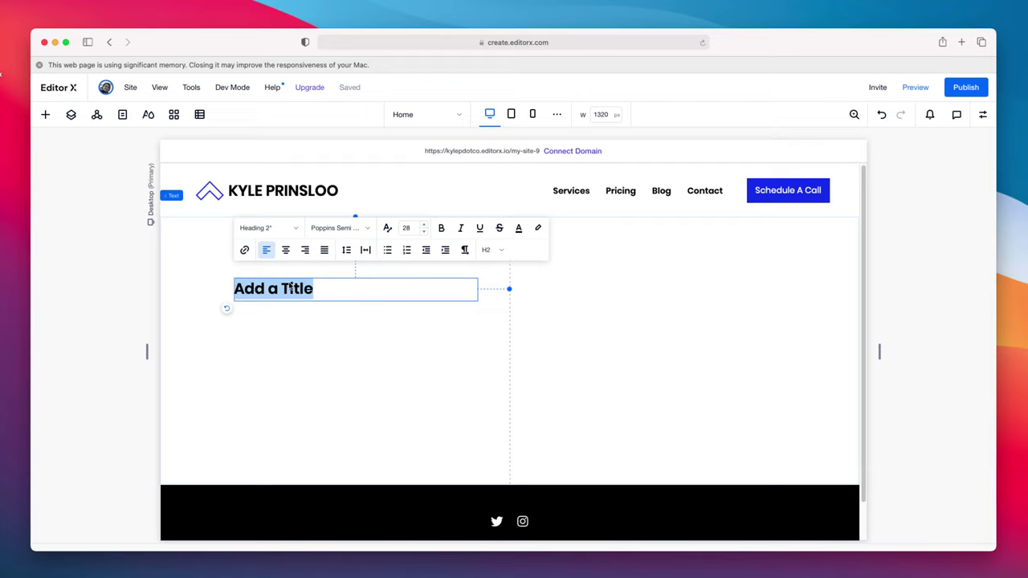
pyautogui.write('Pr')
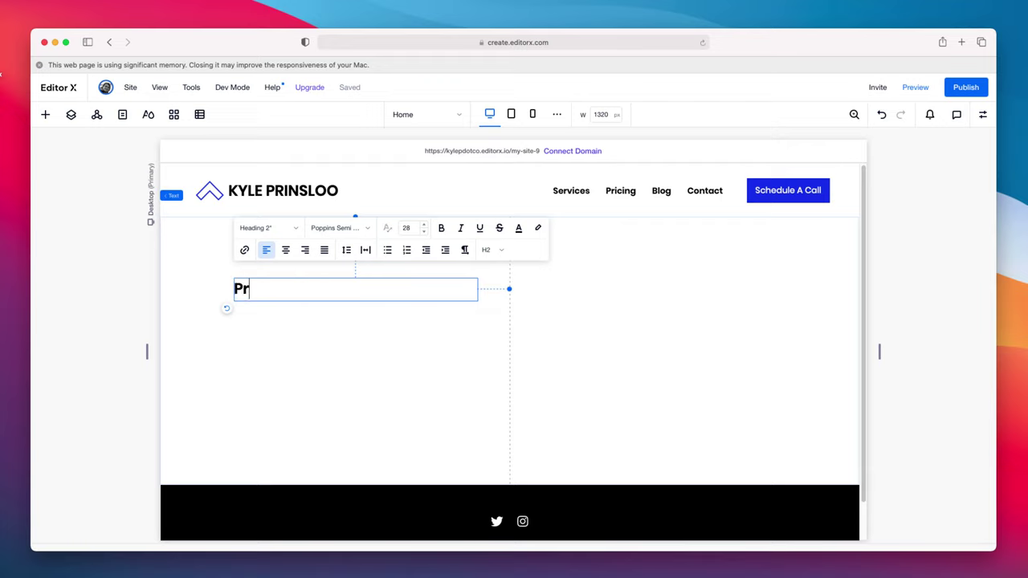
pyautogui.write('ofessional Web ')
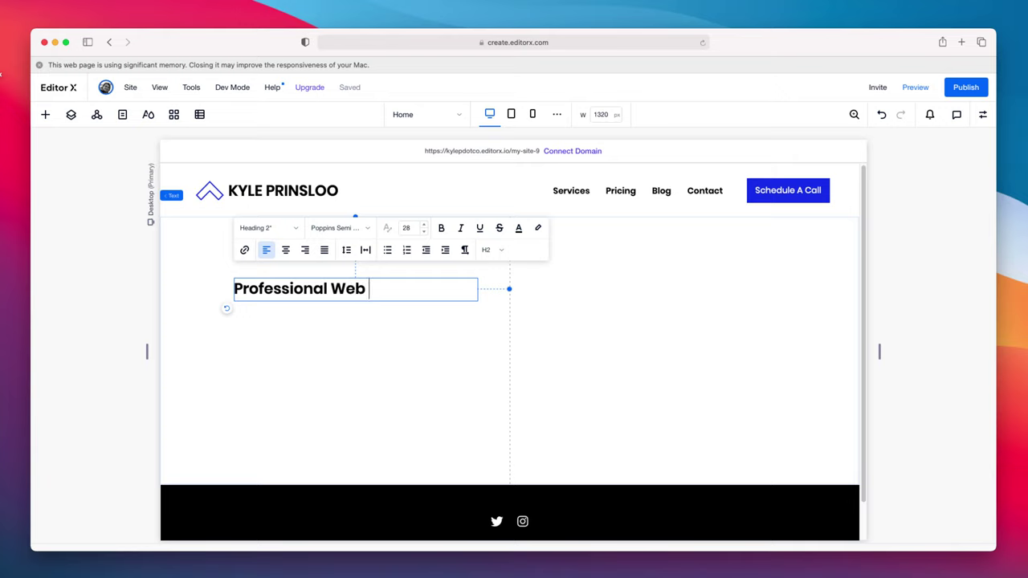
pyautogui.write('Design & Mar')
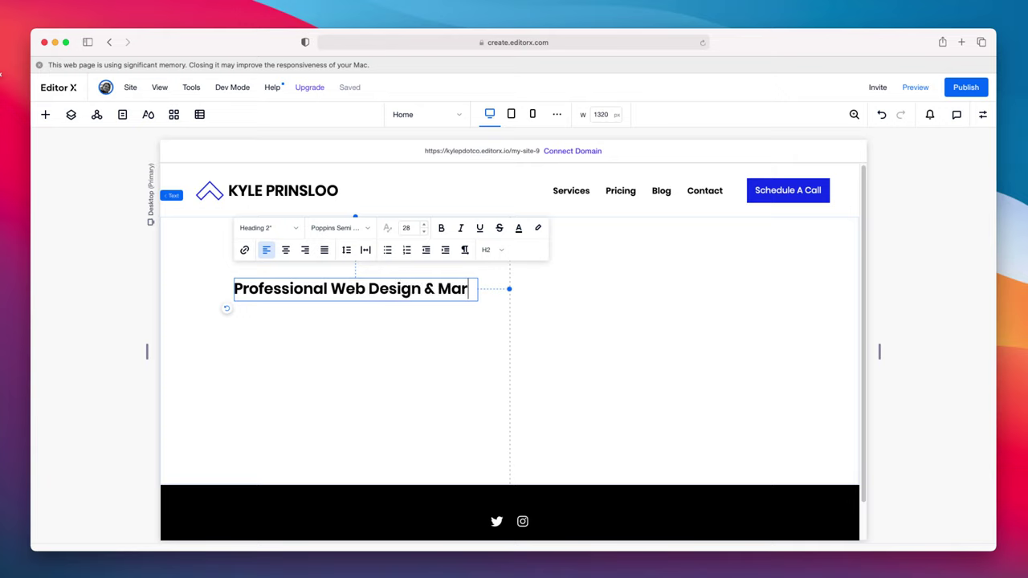
pyautogui.write('keting for St')
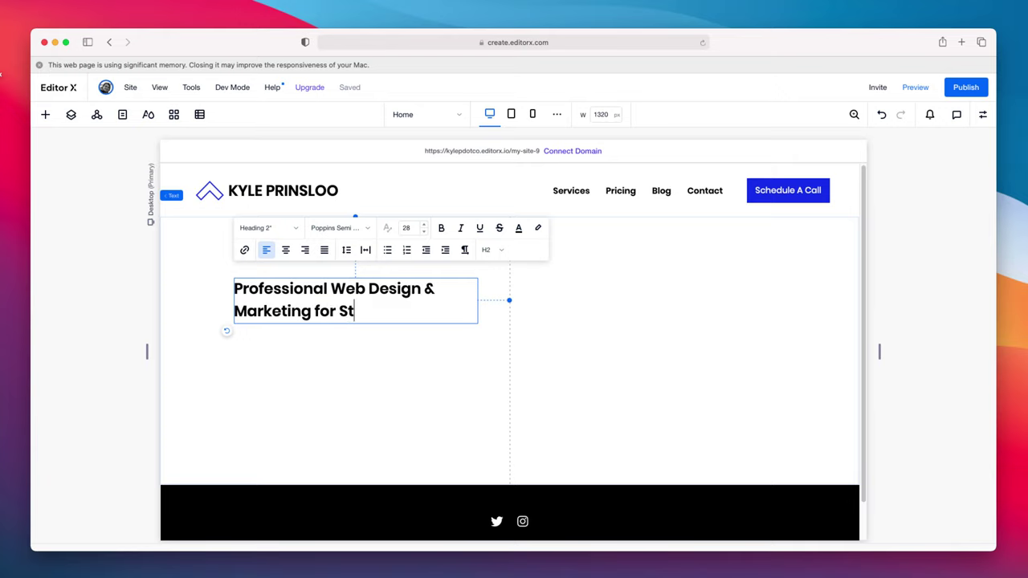
pyautogui.write('artups')
pyautogui.click(150, 316)
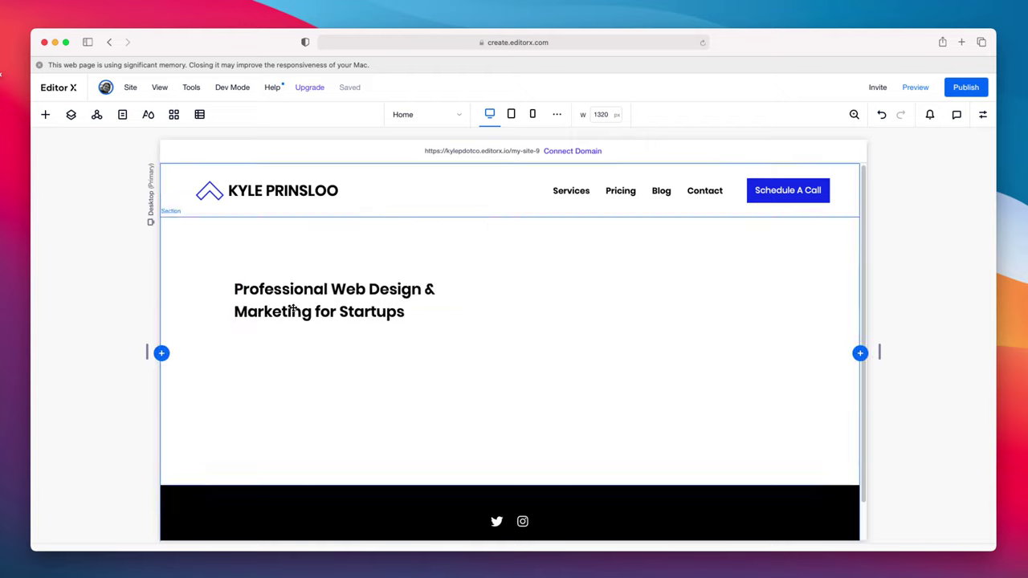
# Step: Apply the Heading 1 style to the hero title and set its font size to 60
pyautogui.click(299, 296)
pyautogui.click(259, 253)
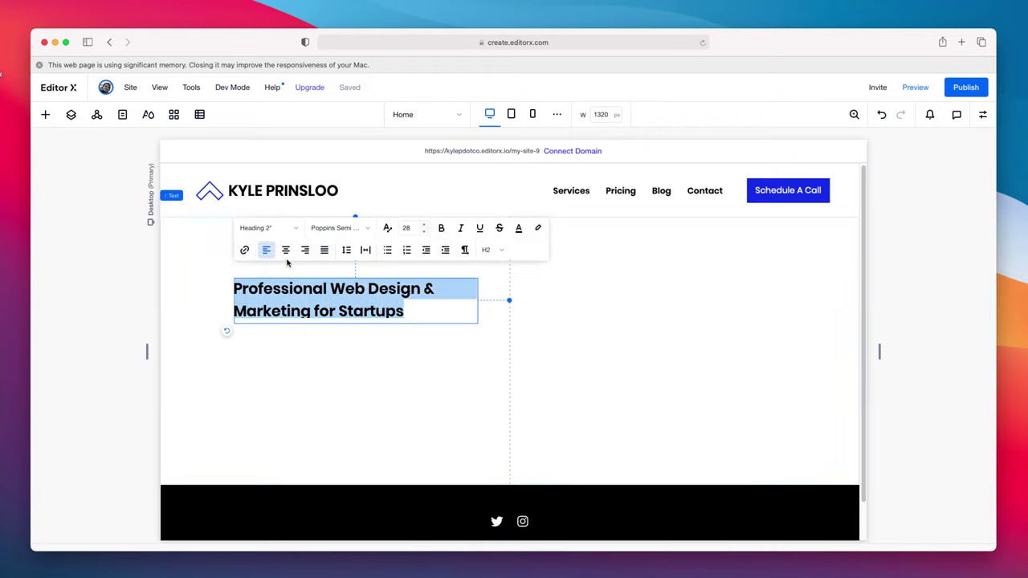
pyautogui.click(296, 233)
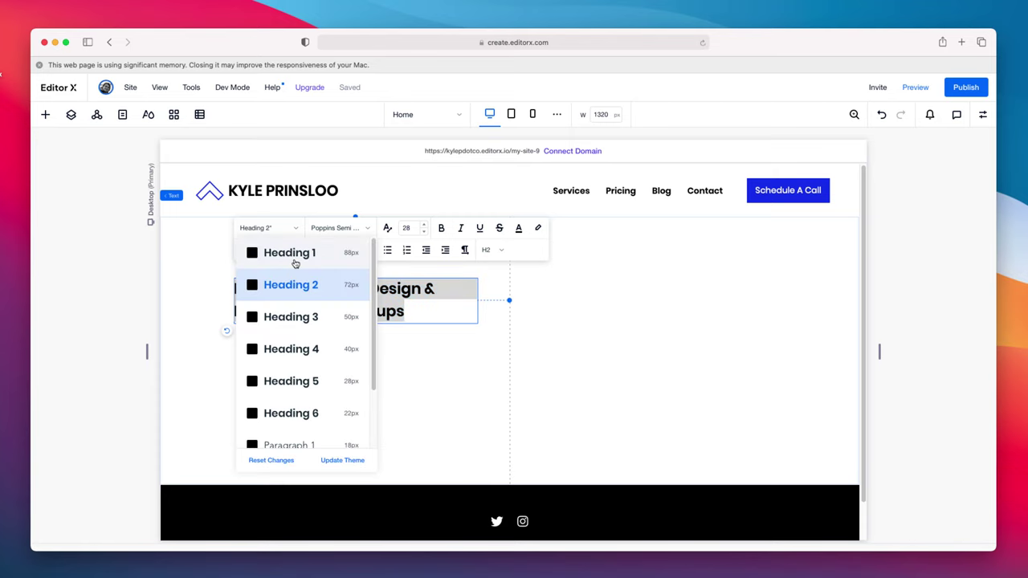
pyautogui.click(293, 258)
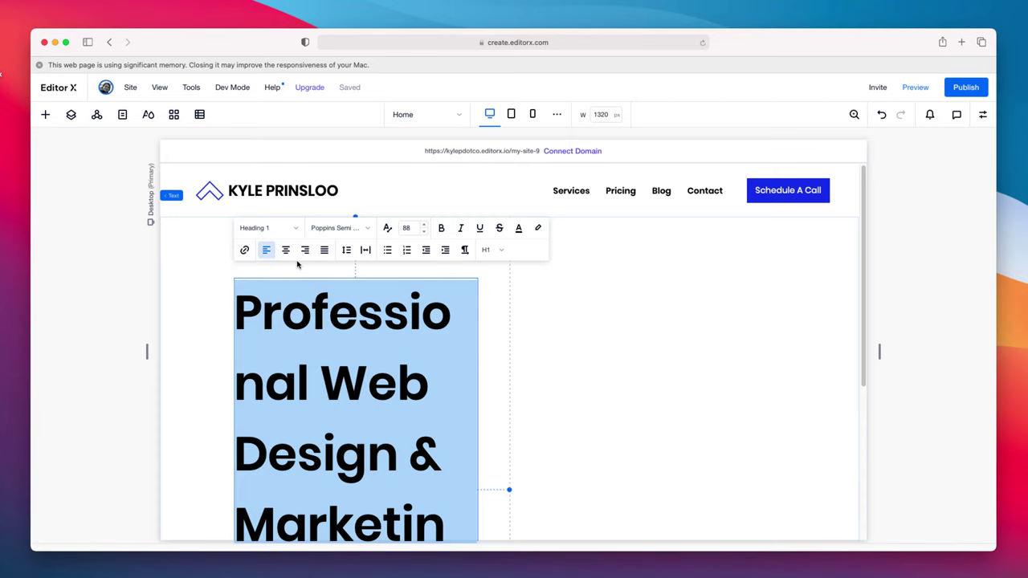
pyautogui.click(412, 229)
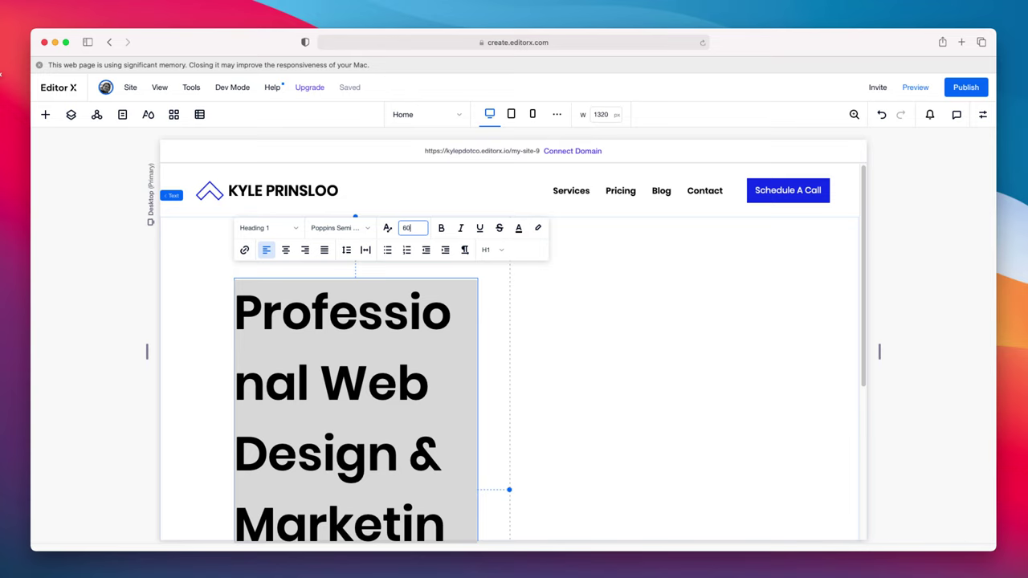
pyautogui.press('Return')
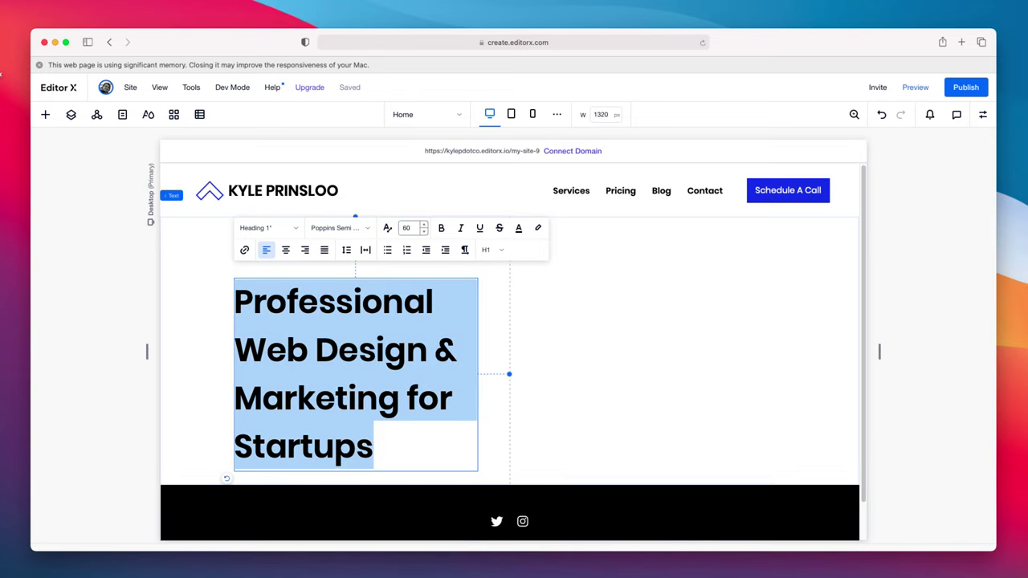
# Step: Reduce the hero title's font size to 50 and leave text editing
pyautogui.click(412, 229)
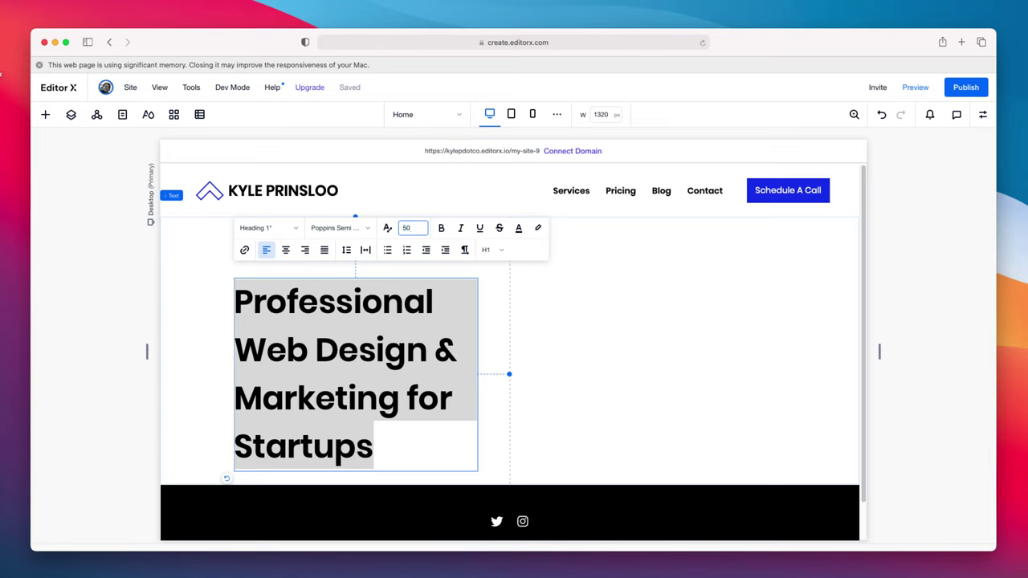
pyautogui.write('50')
pyautogui.press('Return')
pyautogui.press('Escape')
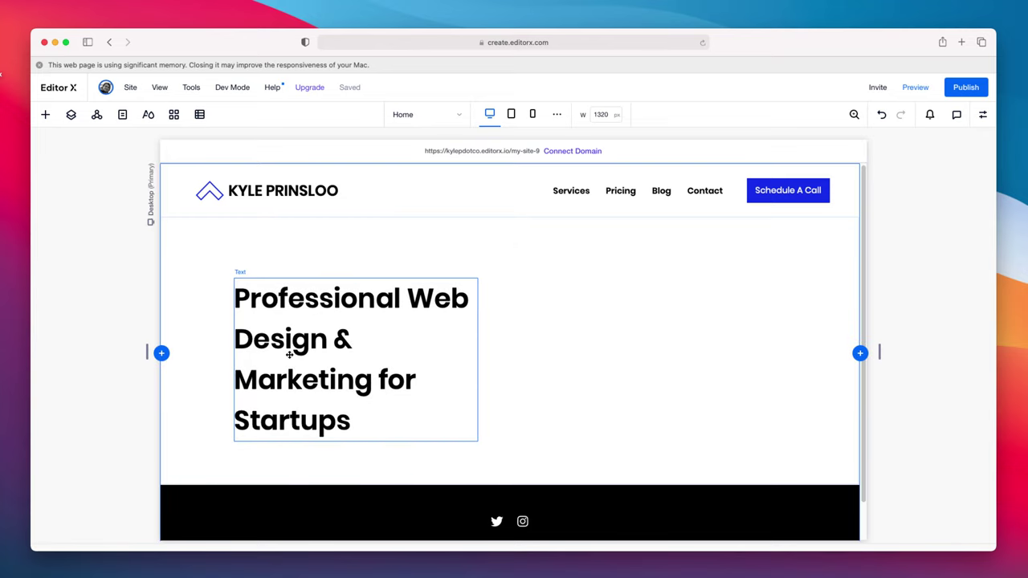
# Step: Widen the hero title's text box toward the column divider so the heading wraps onto three lines
pyautogui.click(289, 355)
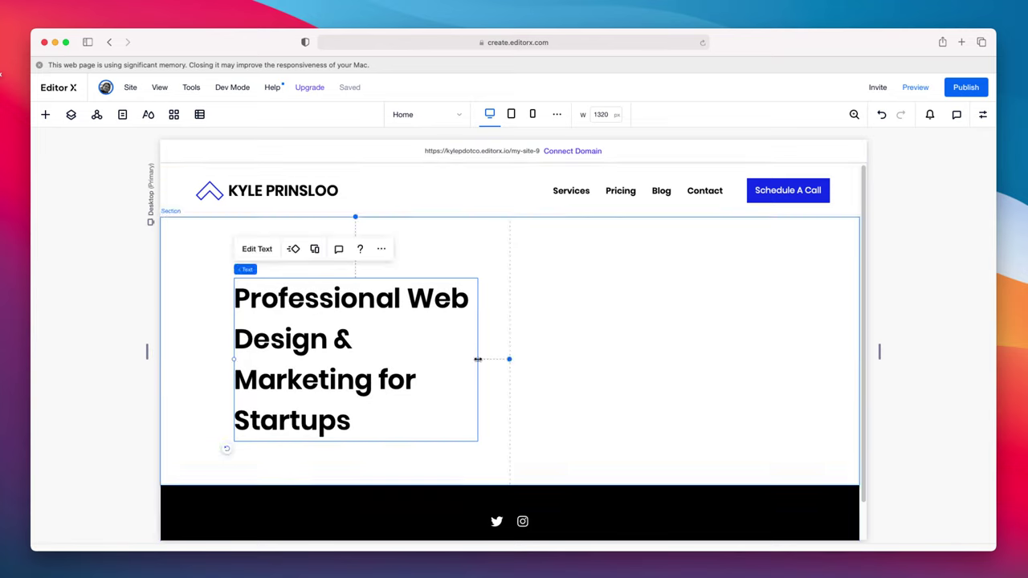
pyautogui.moveTo(478, 359)
pyautogui.mouseDown()
pyautogui.moveTo(510, 357)
pyautogui.moveTo(487, 363)
pyautogui.mouseUp()
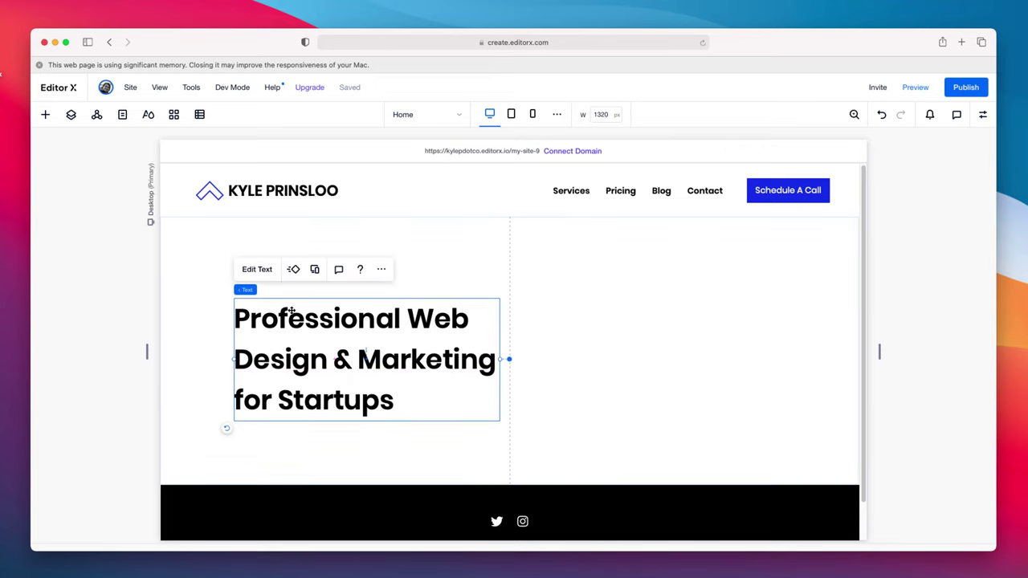
# Step: Turn off auto line spacing for the hero title, set its line spacing to 1, and leave text editing
pyautogui.click(254, 270)
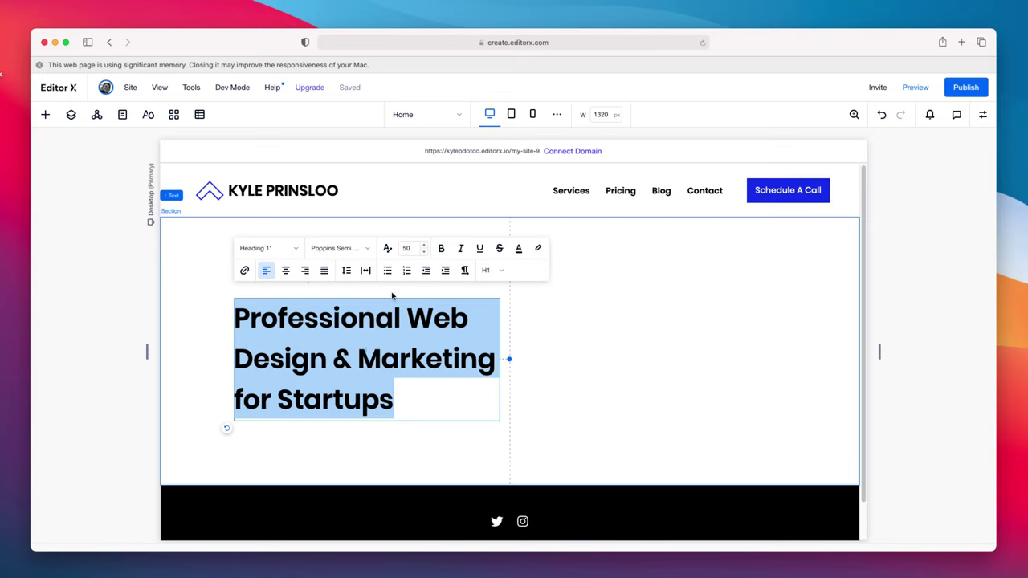
pyautogui.click(347, 270)
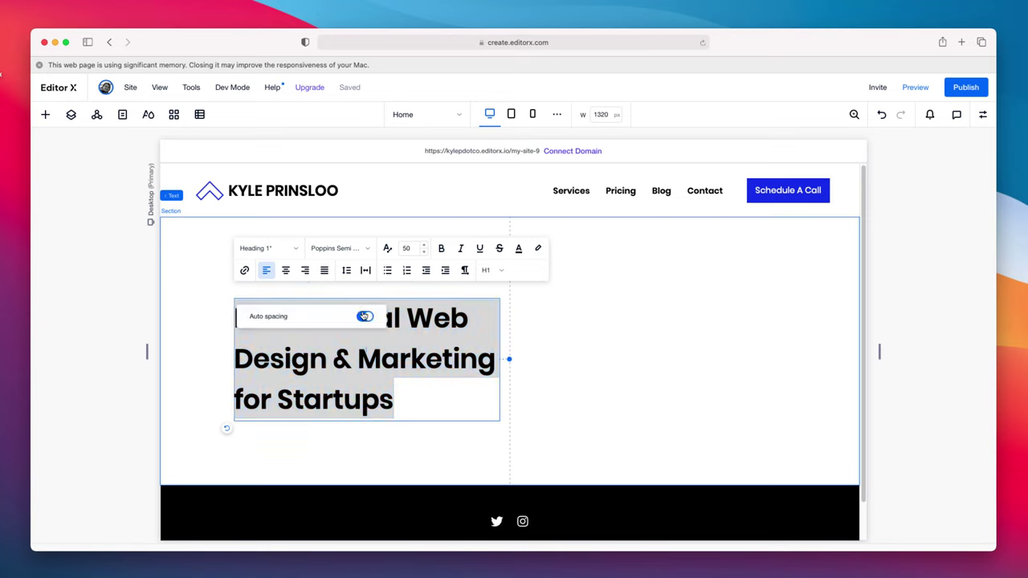
pyautogui.click(365, 316)
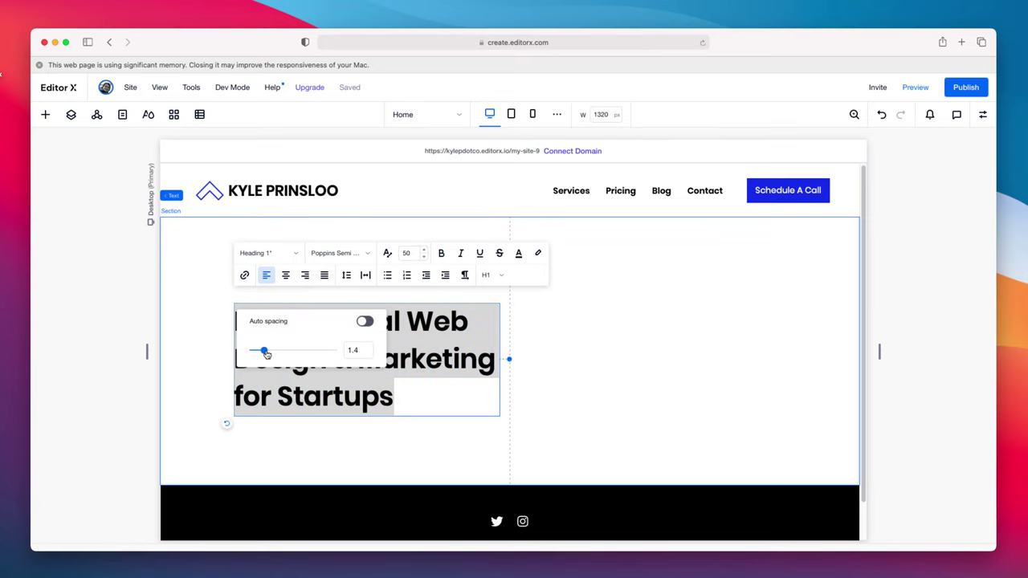
pyautogui.click(363, 348)
pyautogui.write('1')
pyautogui.press('Return')
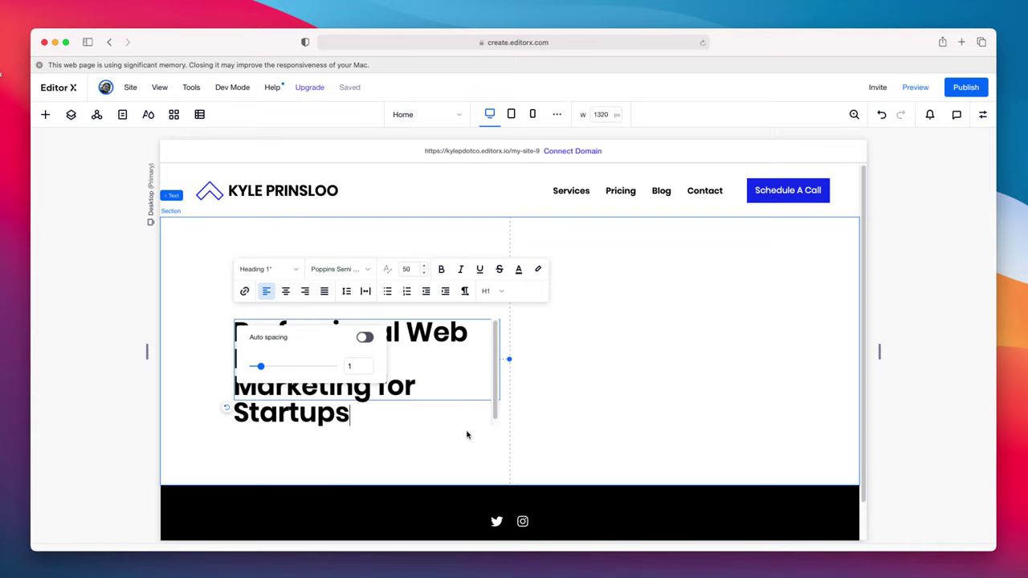
pyautogui.press('Escape')
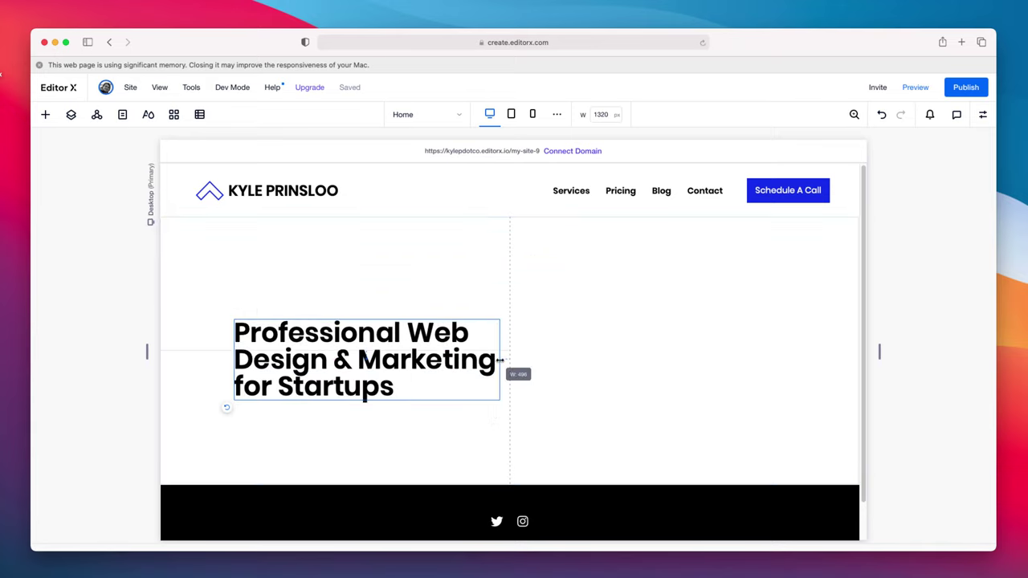
# Step: Widen the hero title's text box slightly and move the title up and left within the first column
pyautogui.moveTo(491, 361)
pyautogui.mouseDown()
pyautogui.moveTo(463, 361)
pyautogui.moveTo(509, 359)
pyautogui.mouseUp()
pyautogui.moveTo(421, 346)
pyautogui.mouseDown()
pyautogui.moveTo(414, 316)
pyautogui.moveTo(417, 338)
pyautogui.mouseUp()
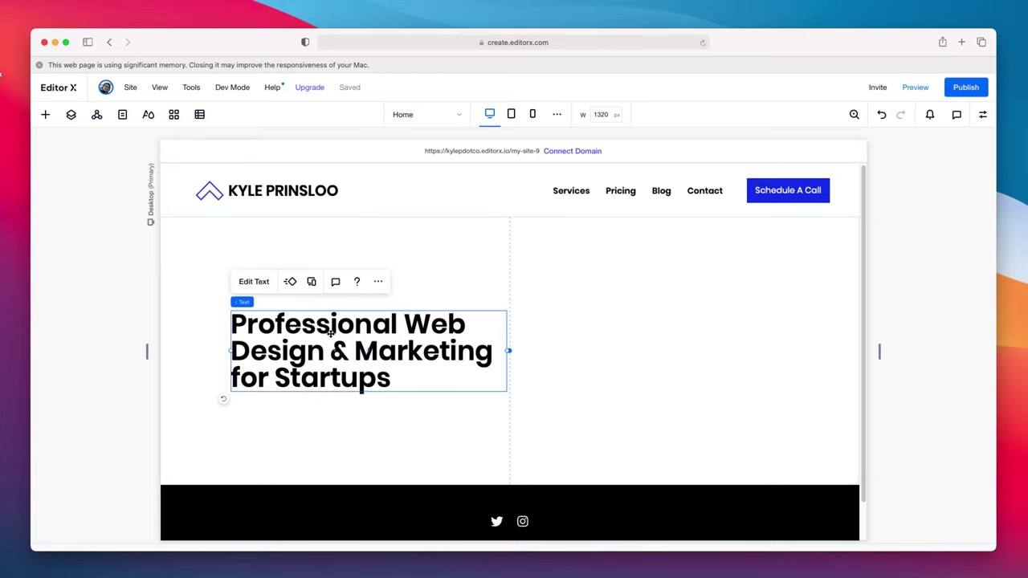
pyautogui.moveTo(331, 333); pyautogui.dragTo(318, 292)
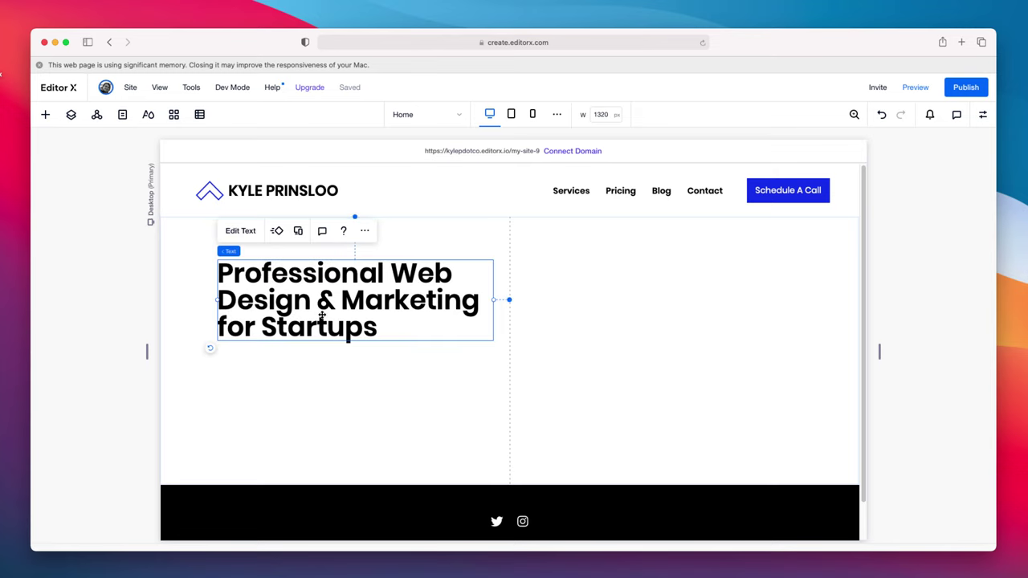
pyautogui.click(115, 322)
# Step: Add a paragraph text element directly below the hero title and narrow it to about the title's width
pyautogui.click(45, 114)
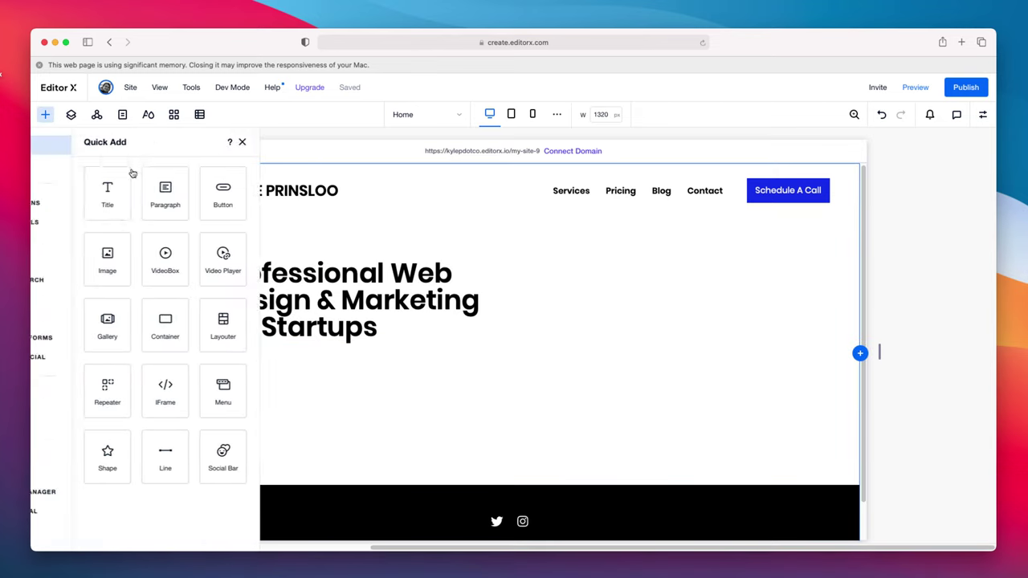
pyautogui.moveTo(232, 196); pyautogui.dragTo(461, 369)
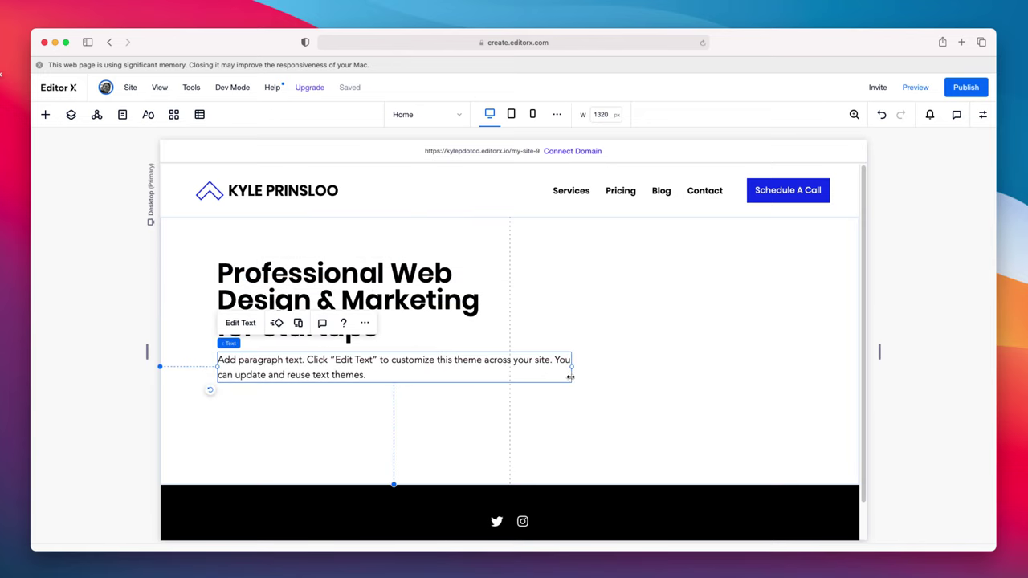
pyautogui.moveTo(570, 366); pyautogui.dragTo(483, 367)
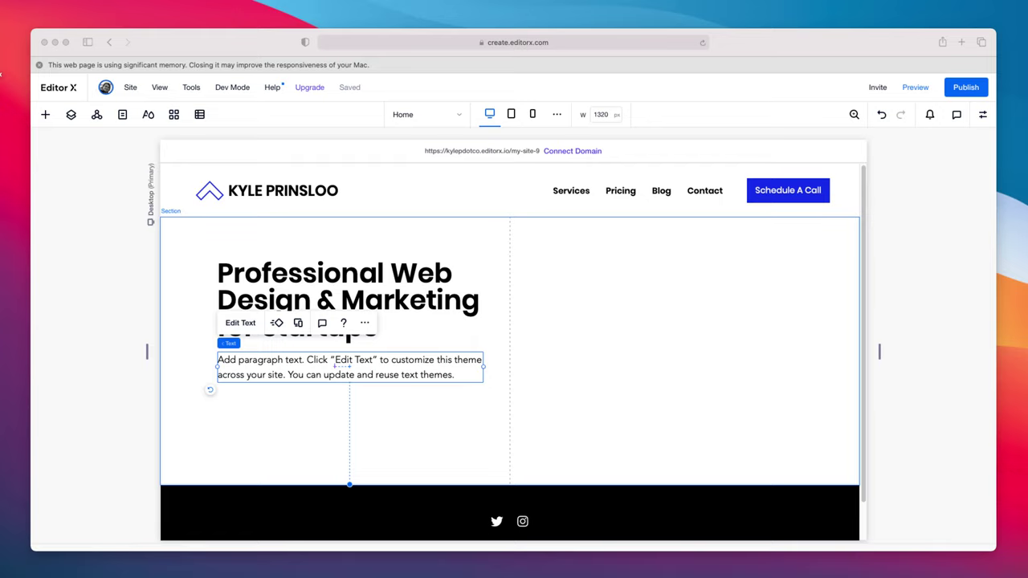
# Step: Replace the paragraph's placeholder text with "Focus on running your business, while I focus on growing it."
pyautogui.doubleClick(281, 369)
pyautogui.press('super+a')
pyautogui.write('Focus on running your business, while I focus on growing it.')
pyautogui.click(291, 402)
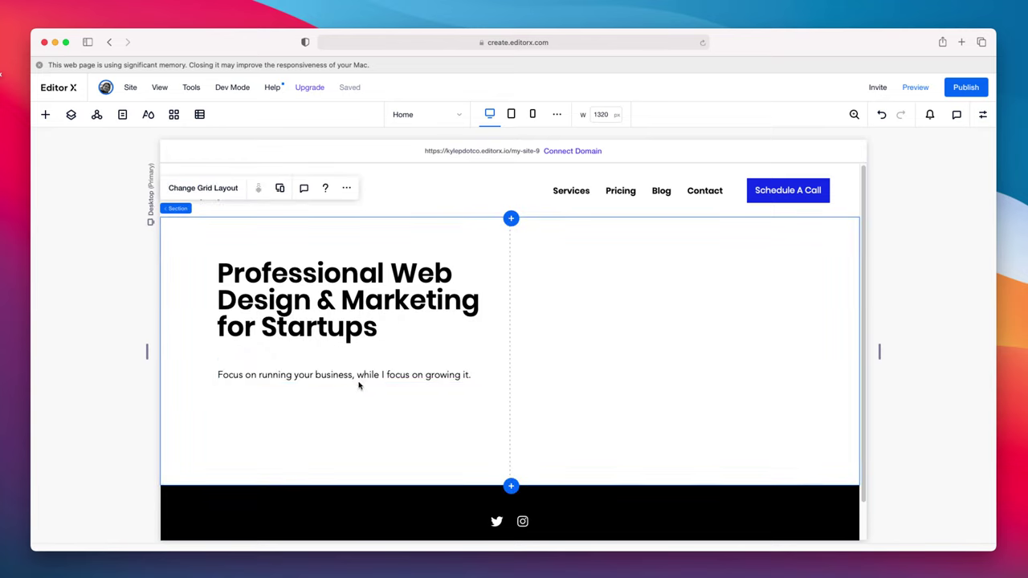
# Step: Move the paragraph up closer to the hero title and deselect it
pyautogui.click(376, 379)
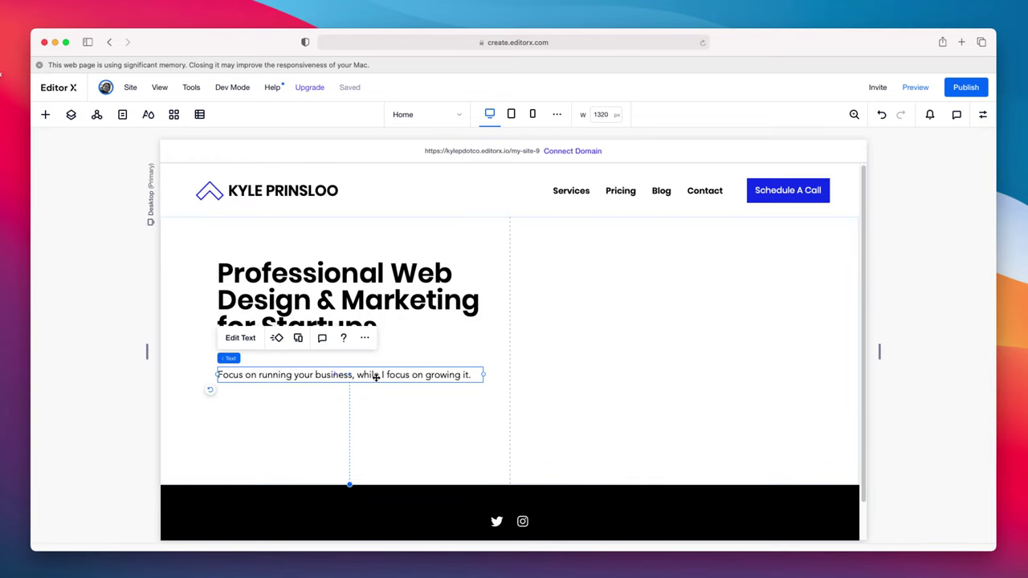
pyautogui.moveTo(376, 378); pyautogui.dragTo(376, 364)
pyautogui.click(168, 400)
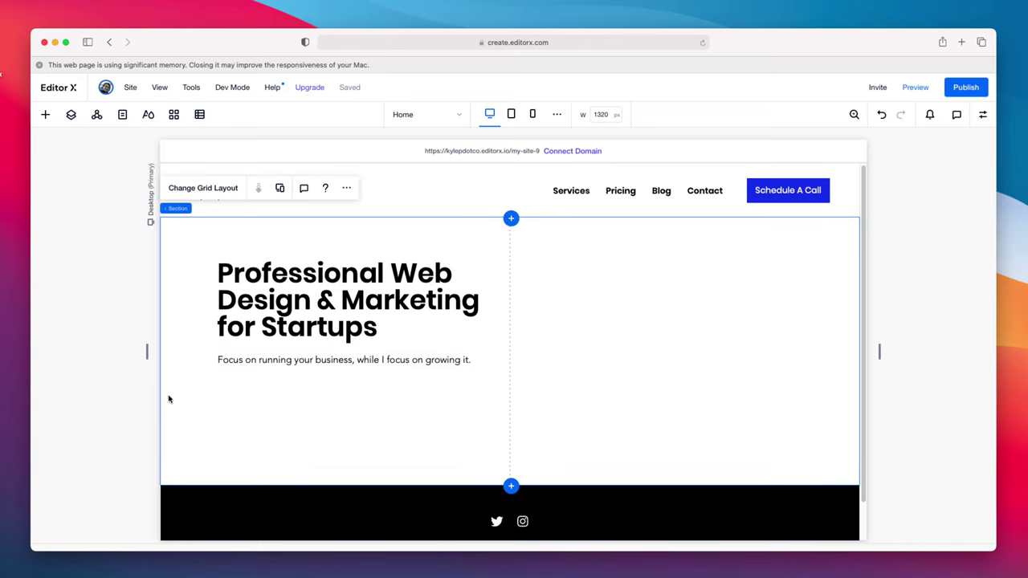
pyautogui.click(84, 401)
# Step: Add a black "Start Now" button below the paragraph, aligned with the text's left edge
pyautogui.click(45, 114)
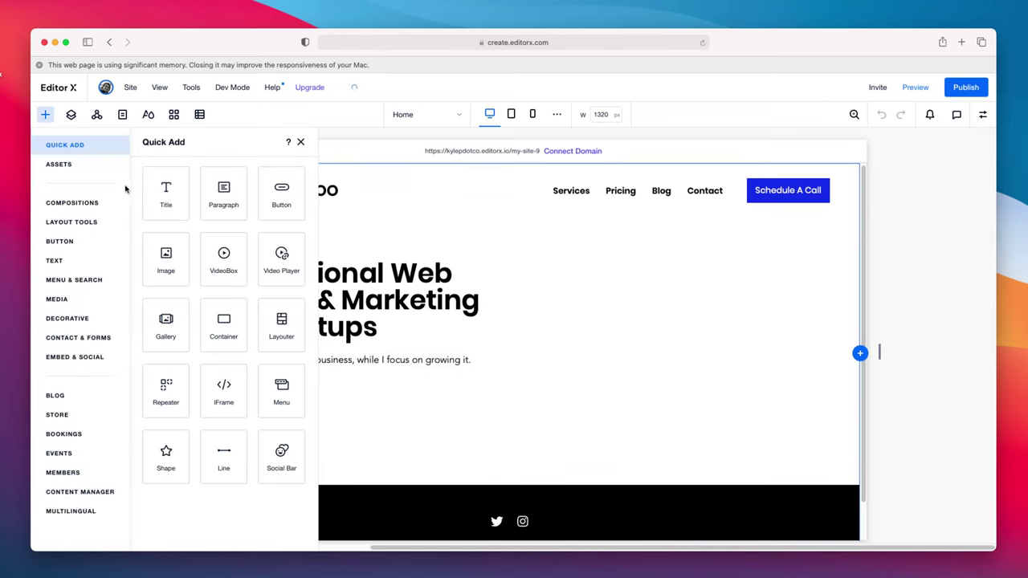
pyautogui.click(63, 240)
pyautogui.moveTo(274, 215); pyautogui.dragTo(274, 398)
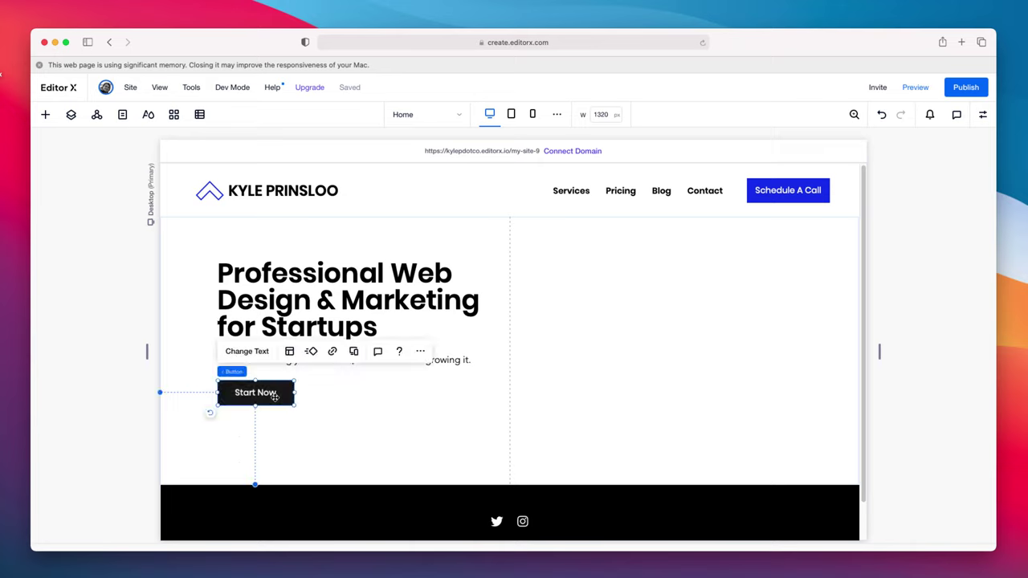
# Step: Change the hero button's label to "Contact Me" and close its settings
pyautogui.click(249, 351)
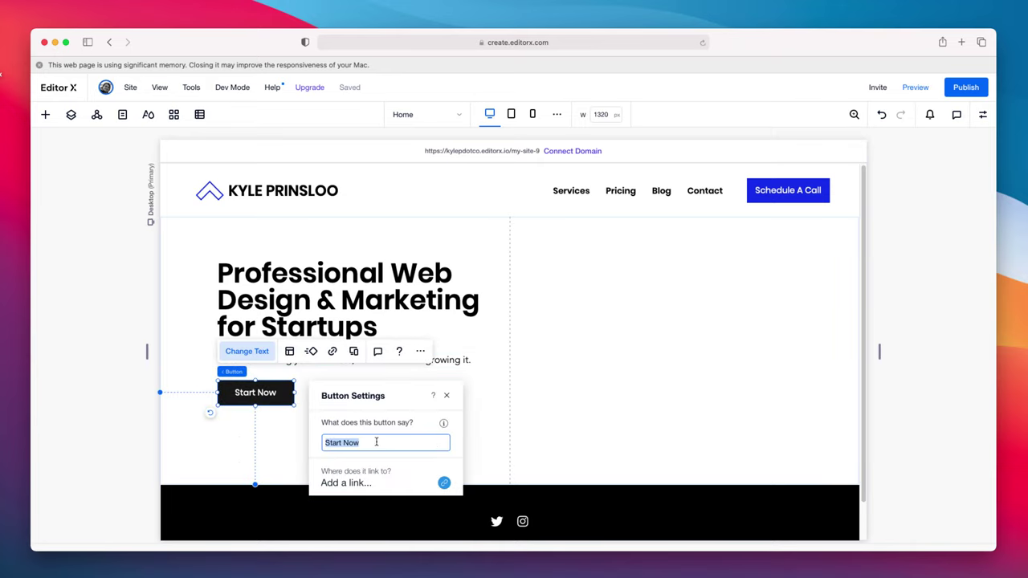
pyautogui.write('Contact Me')
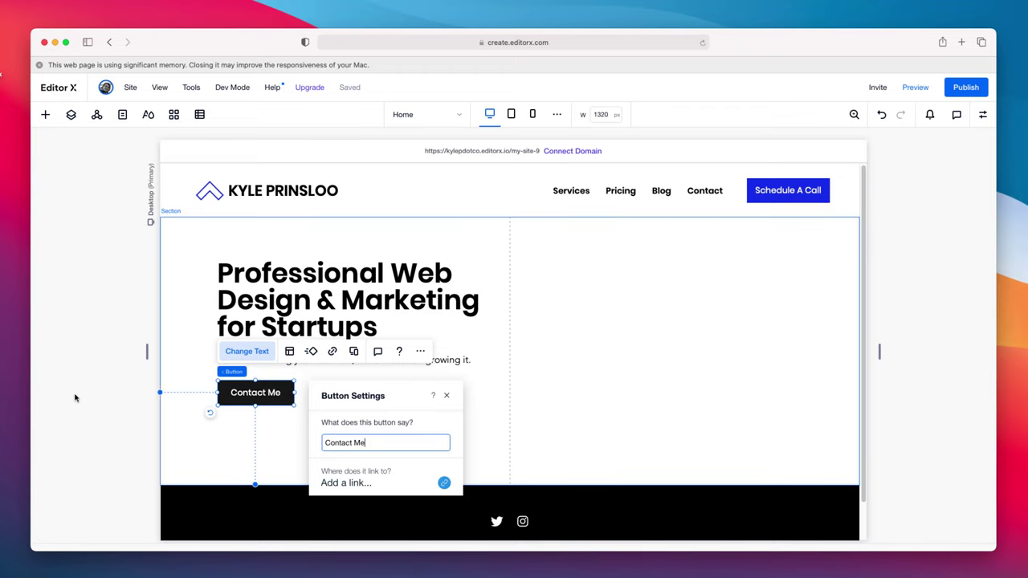
pyautogui.click(101, 393)
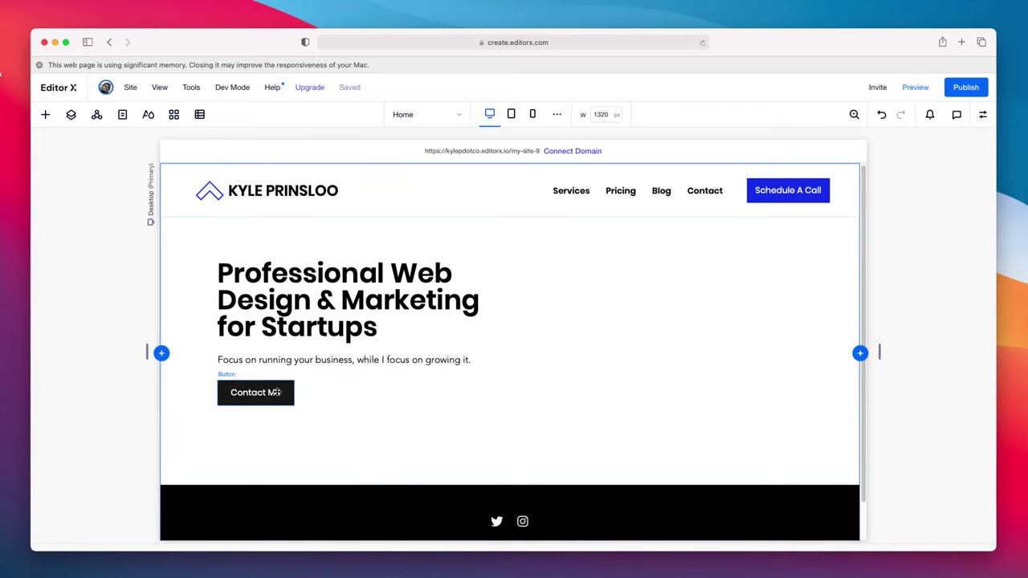
# Step: Set the Contact Me button's regular background to the saved bright blue that matches the header button
pyautogui.click(275, 393)
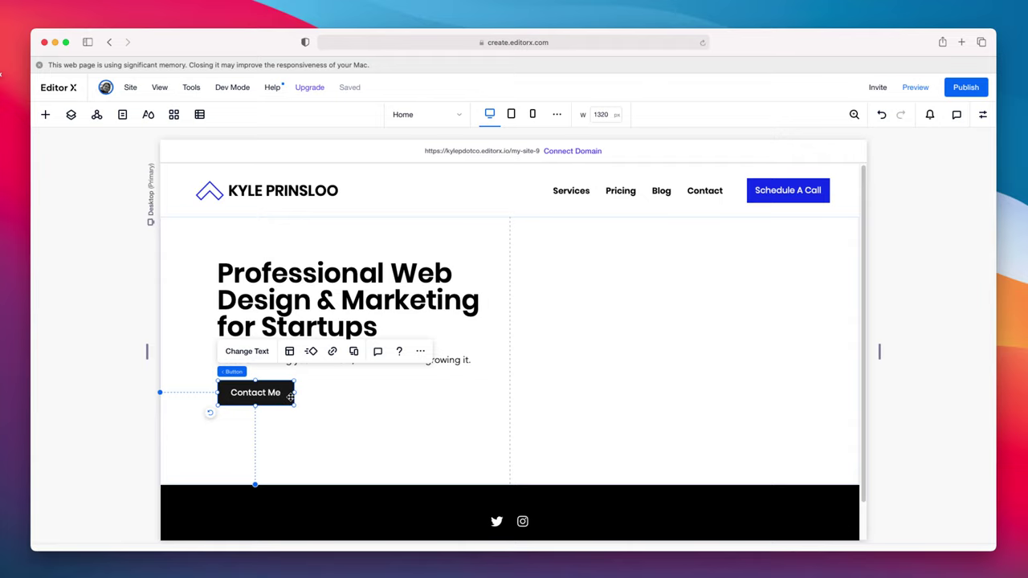
pyautogui.click(259, 355)
pyautogui.click(259, 353)
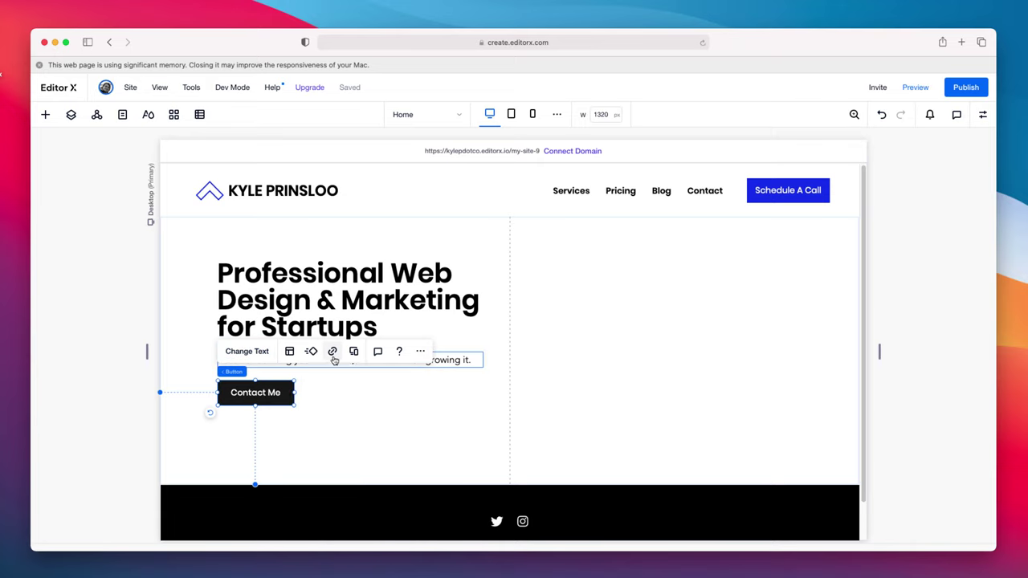
pyautogui.click(983, 114)
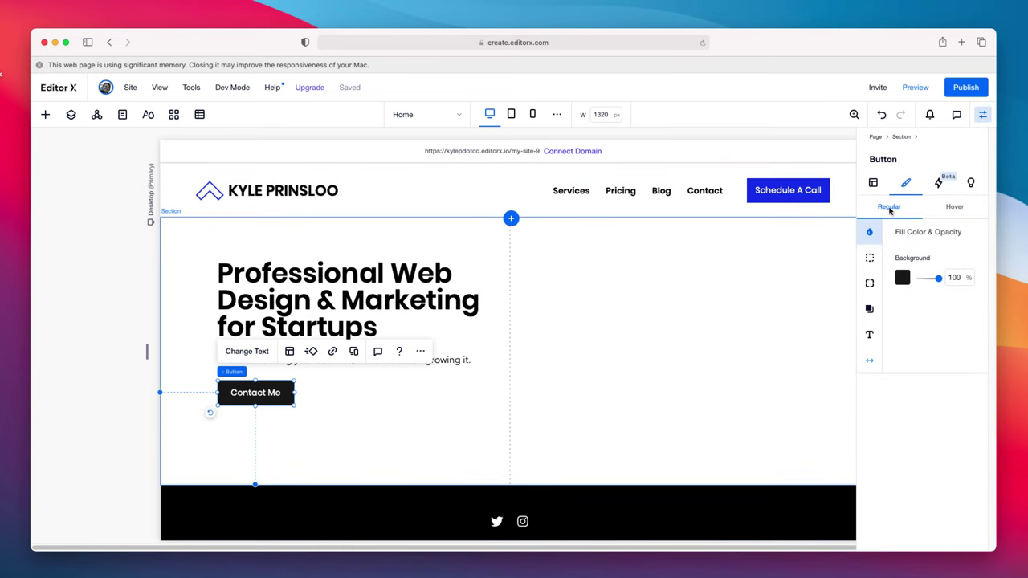
pyautogui.click(902, 276)
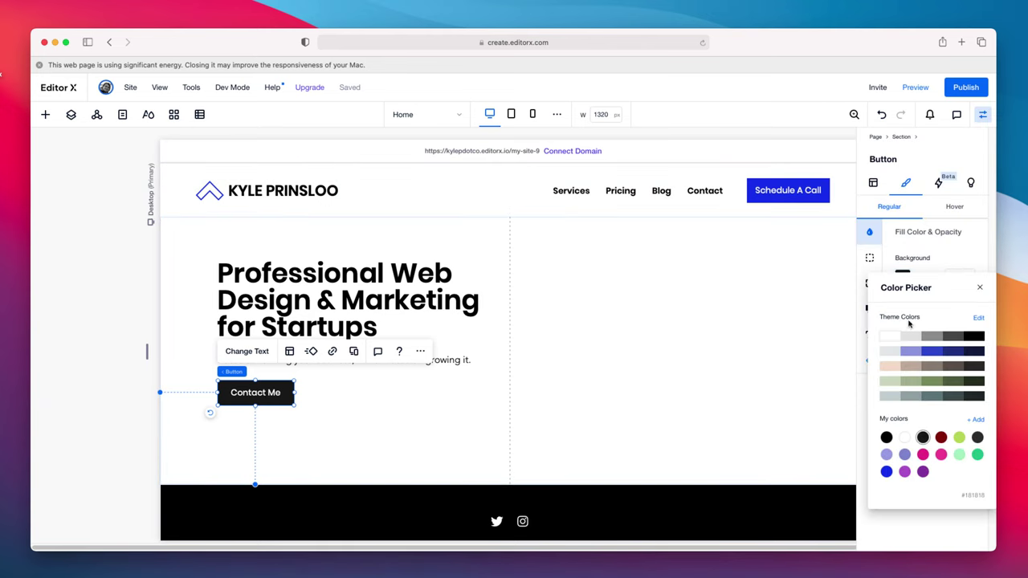
pyautogui.click(887, 472)
# Step: Set the Contact Me button's hover background to the dark blue theme color and deselect the button
pyautogui.click(966, 208)
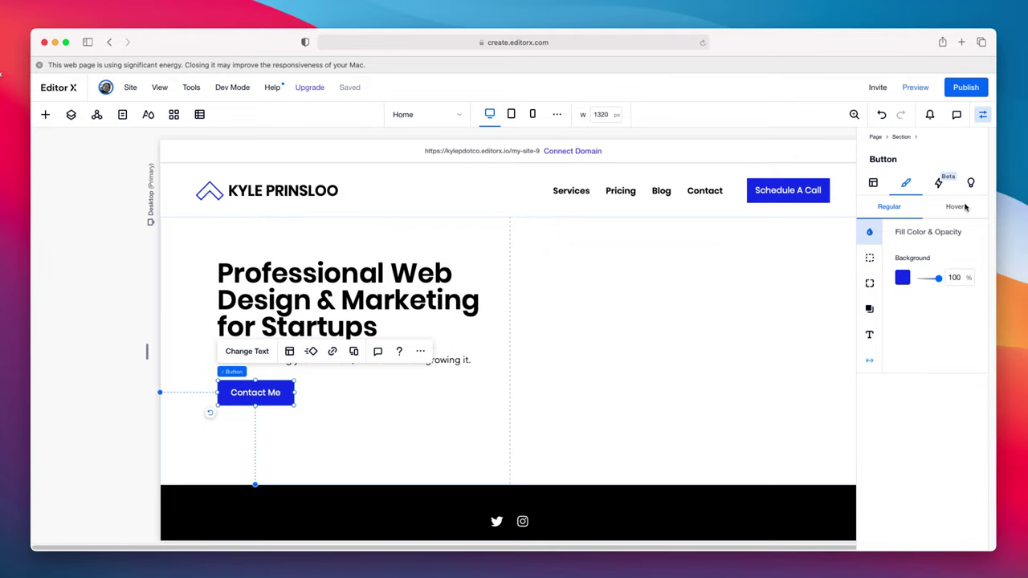
pyautogui.click(956, 208)
pyautogui.click(905, 279)
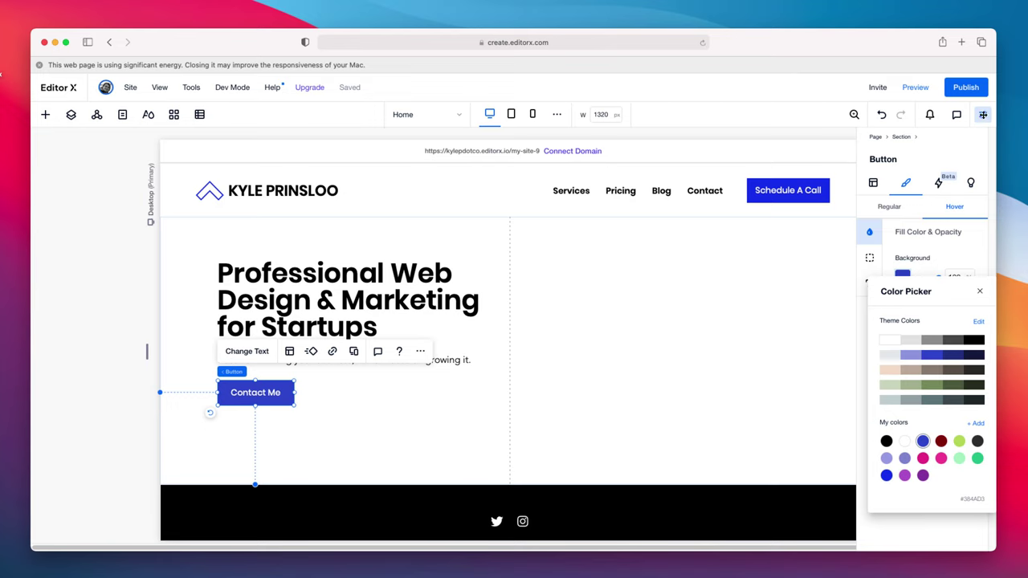
pyautogui.click(961, 356)
pyautogui.click(436, 410)
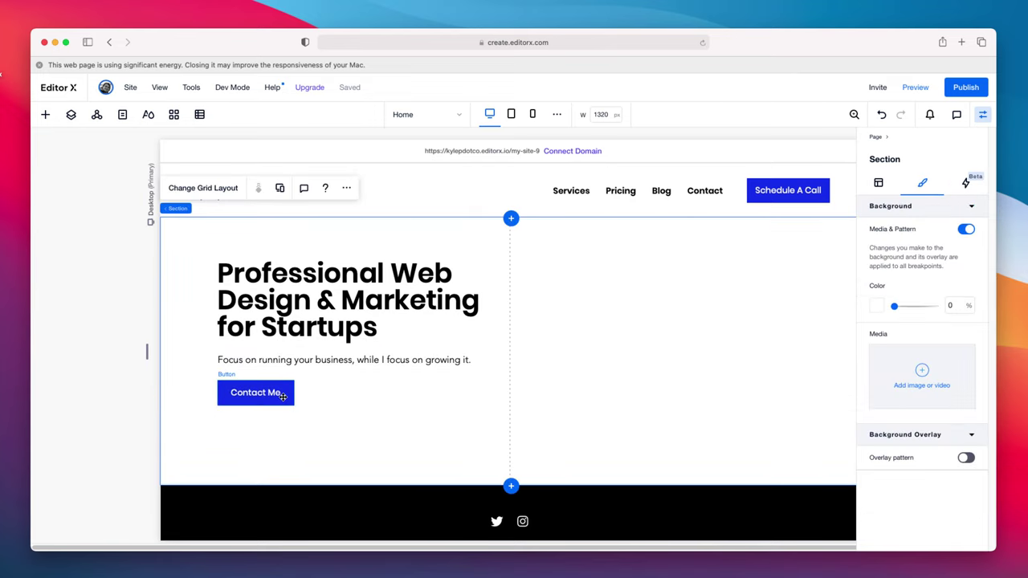
# Step: Nudge the paragraph and the Contact Me button up slightly to tighten the spacing below the title
pyautogui.moveTo(294, 361); pyautogui.dragTo(295, 356)
pyautogui.moveTo(288, 392); pyautogui.dragTo(286, 383)
pyautogui.click(272, 241)
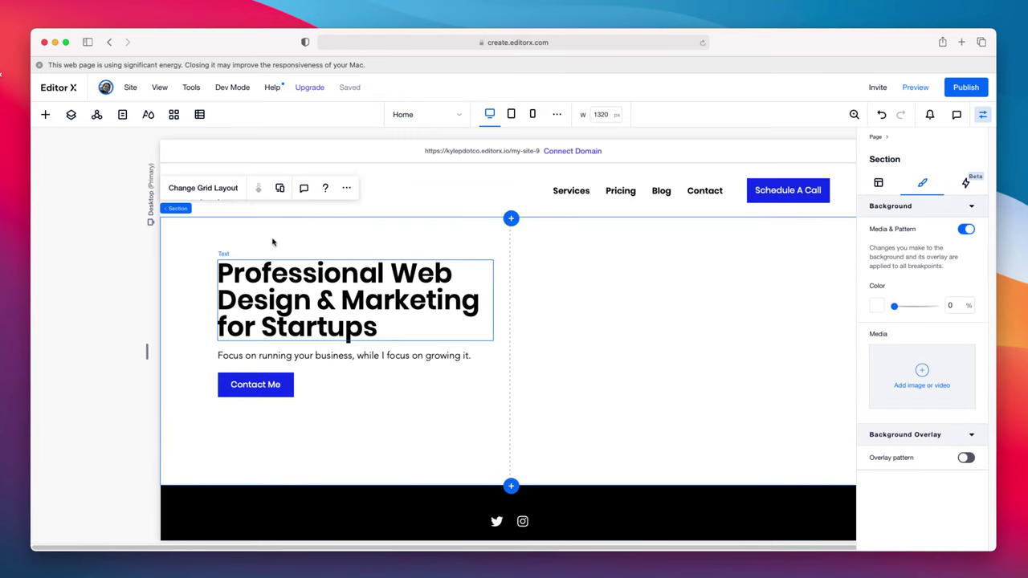
# Step: Select the hero title, paragraph and Contact Me button together and combine them into a stack
pyautogui.click(291, 280)
pyautogui.keyDown('shift'); pyautogui.click(278, 359); pyautogui.keyUp('shift')
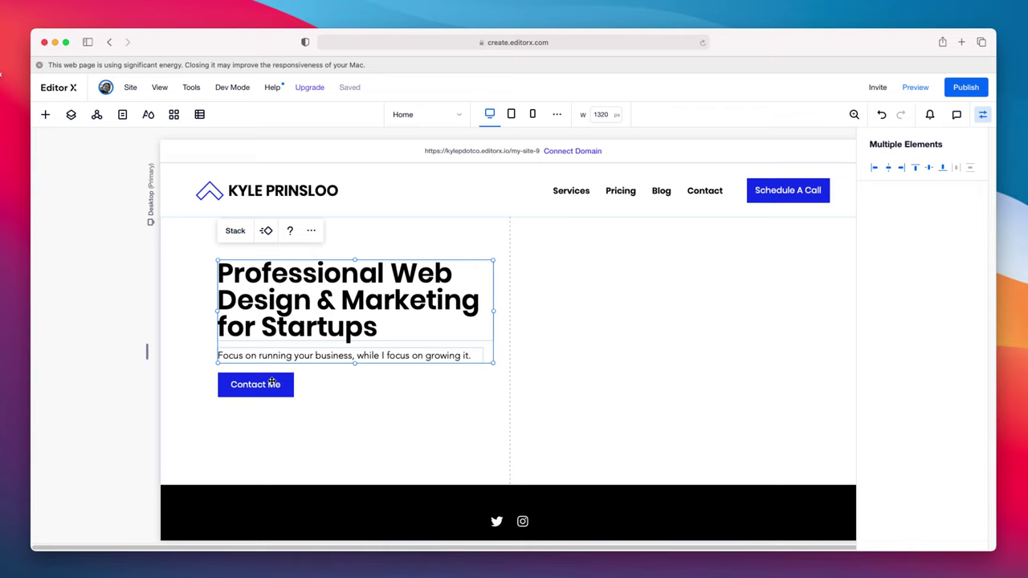
pyautogui.keyDown('shift'); pyautogui.click(272, 383); pyautogui.keyUp('shift')
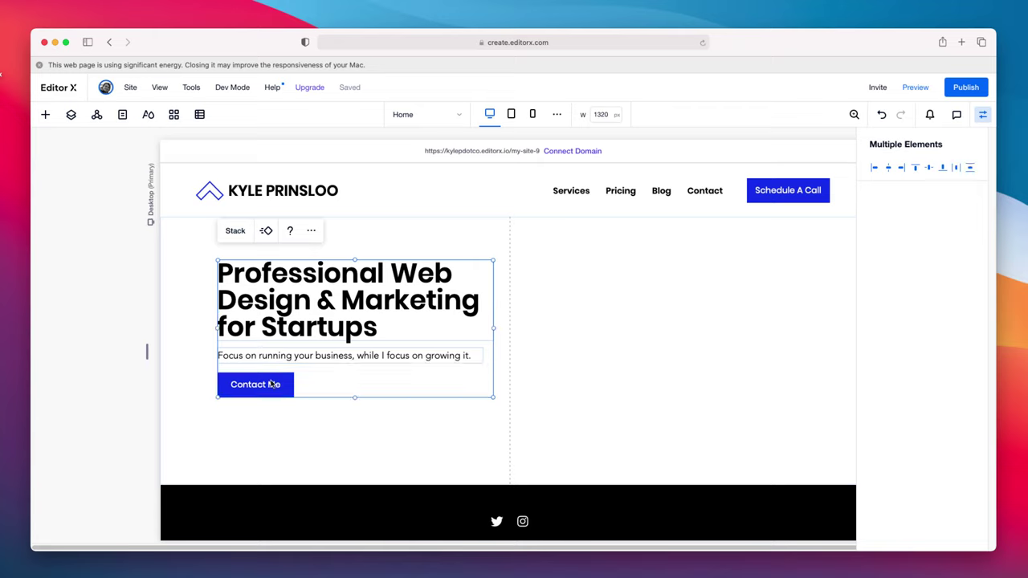
pyautogui.click(233, 232)
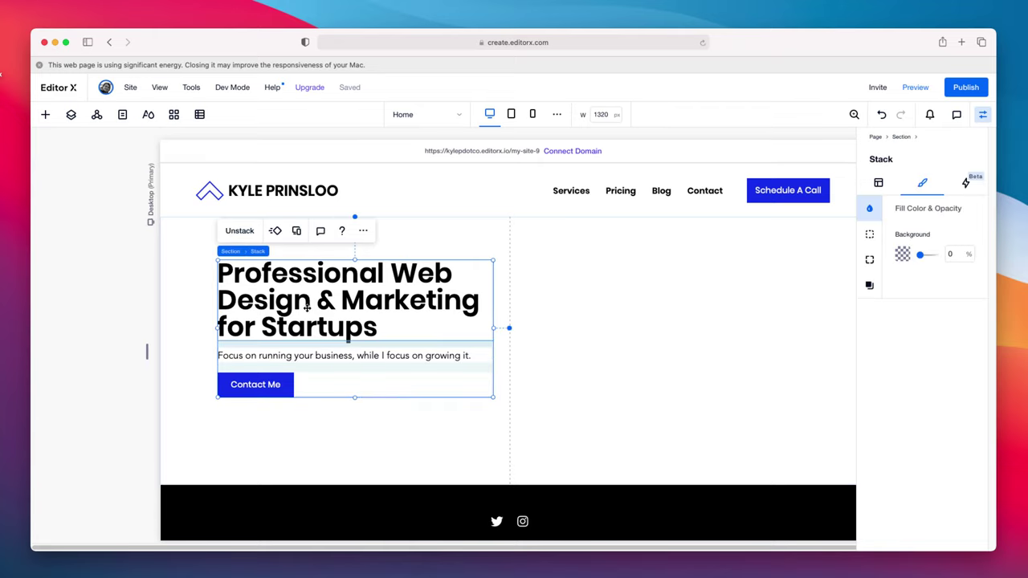
# Step: Move the hero text stack slightly left and down within its column, and clear the selection
pyautogui.moveTo(307, 307)
pyautogui.mouseDown()
pyautogui.moveTo(292, 329)
pyautogui.moveTo(283, 292)
pyautogui.moveTo(298, 308)
pyautogui.mouseUp()
pyautogui.moveTo(388, 307)
pyautogui.mouseDown()
pyautogui.moveTo(377, 313)
pyautogui.moveTo(395, 305)
pyautogui.mouseUp()
pyautogui.click(395, 304)
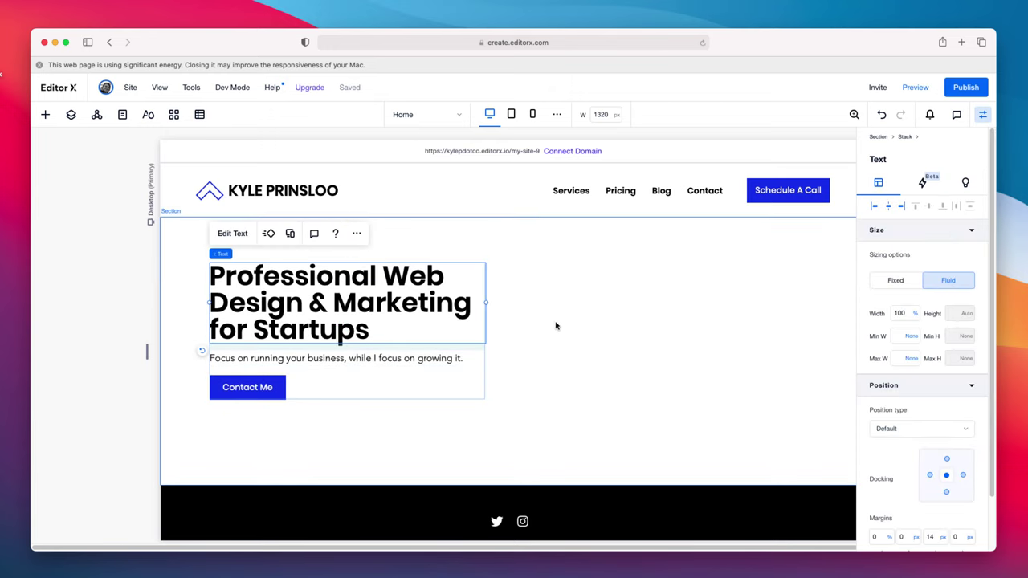
pyautogui.click(556, 326)
pyautogui.click(610, 320)
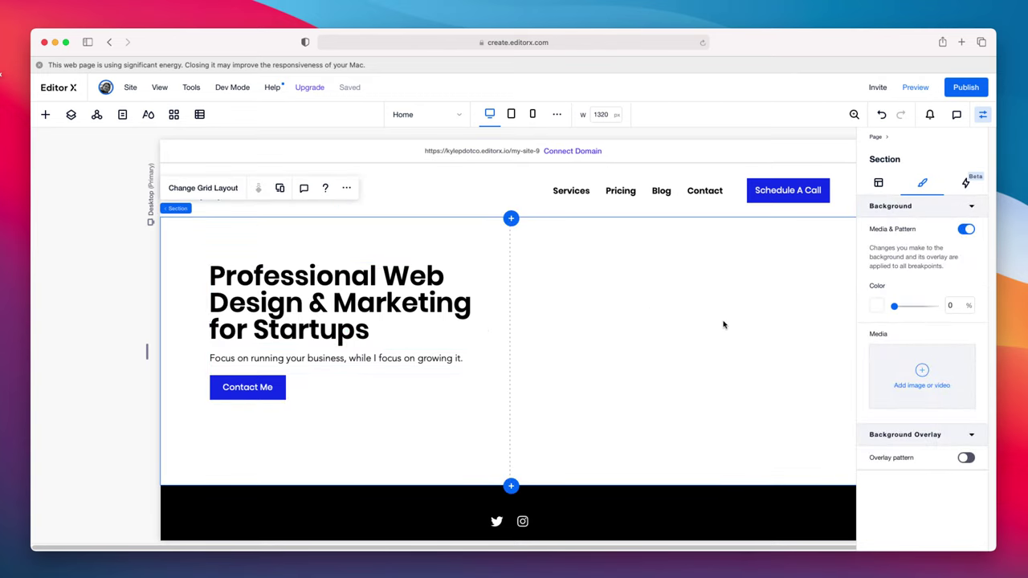
pyautogui.press('Escape')
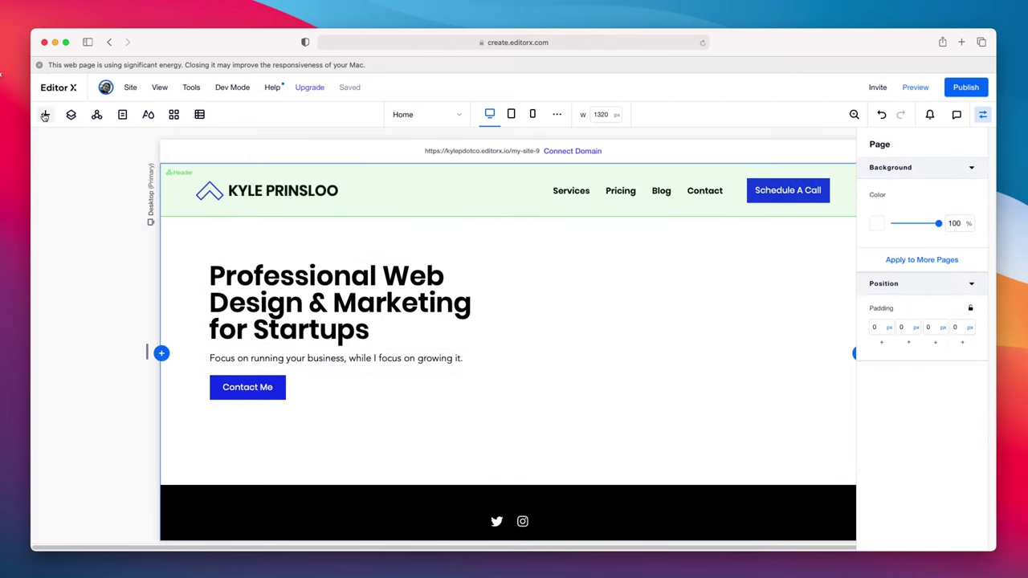
# Step: Add an image element, place it in the hero's empty second column beside the text stack, and hide the element properties
pyautogui.click(45, 115)
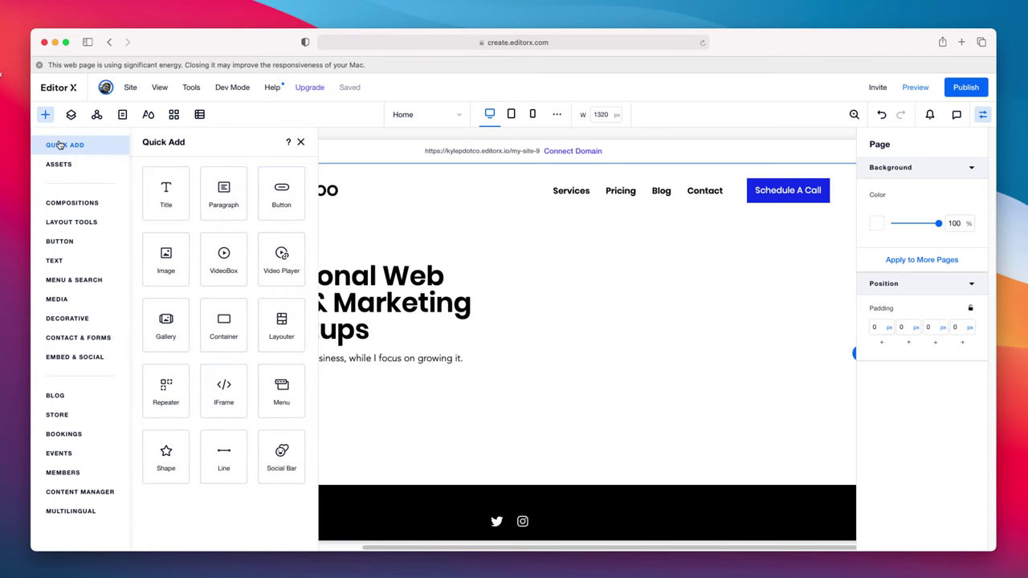
pyautogui.click(158, 270)
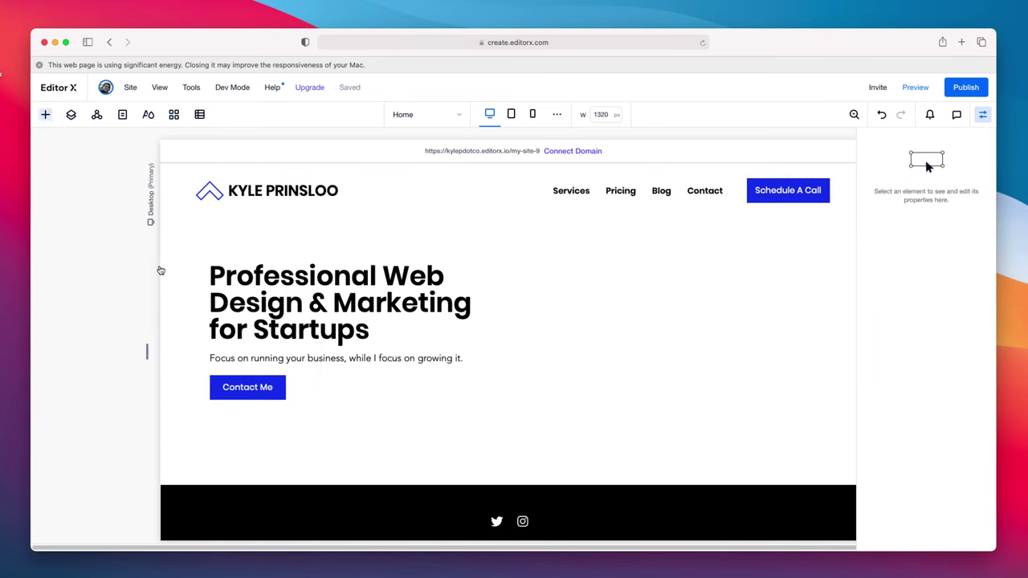
pyautogui.moveTo(584, 362); pyautogui.dragTo(731, 353)
pyautogui.click(983, 114)
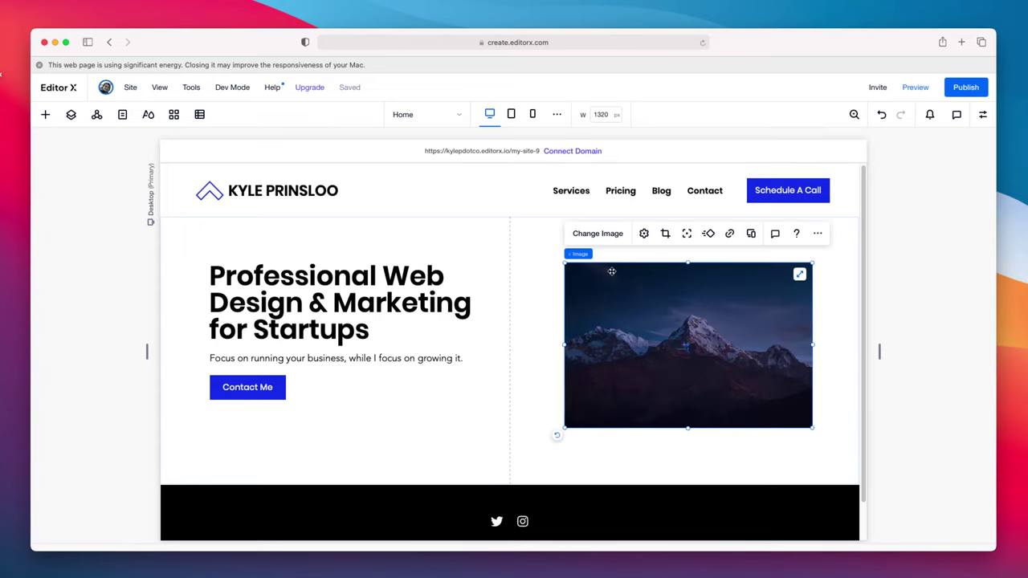
# Step: Start replacing the hero's mountain image and search the Wix media library for "freelancer"
pyautogui.click(598, 234)
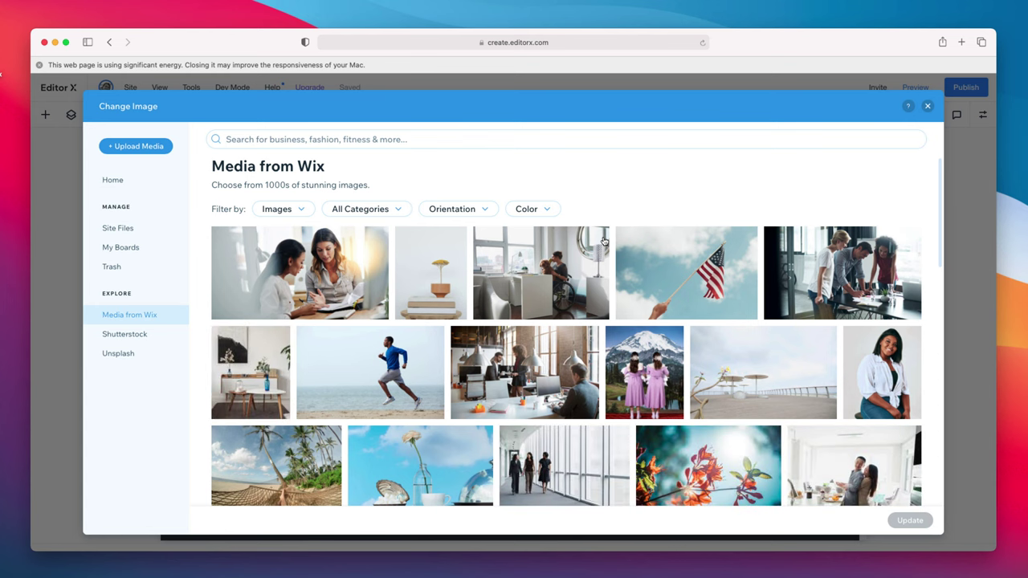
pyautogui.click(401, 140)
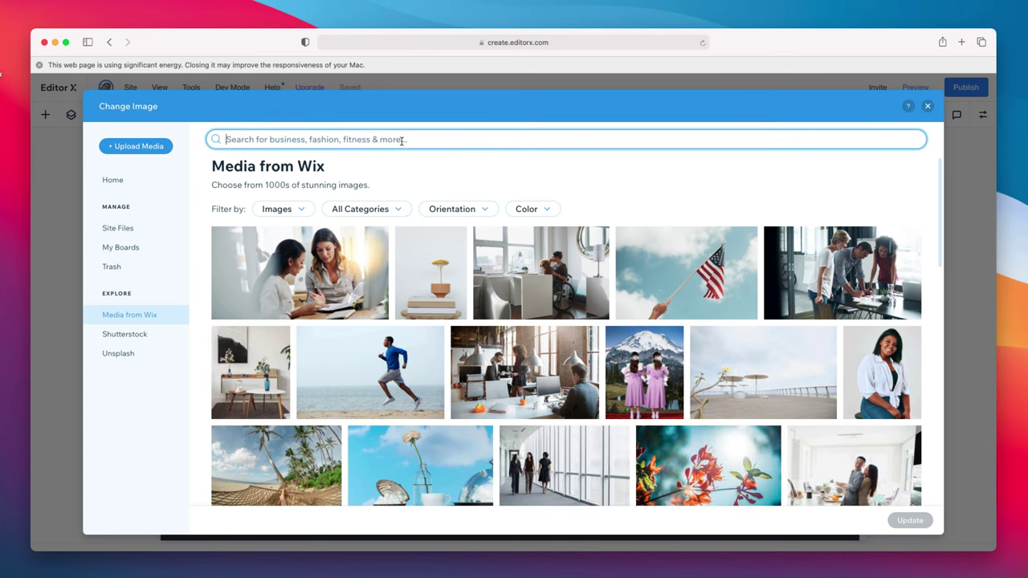
pyautogui.write('f')
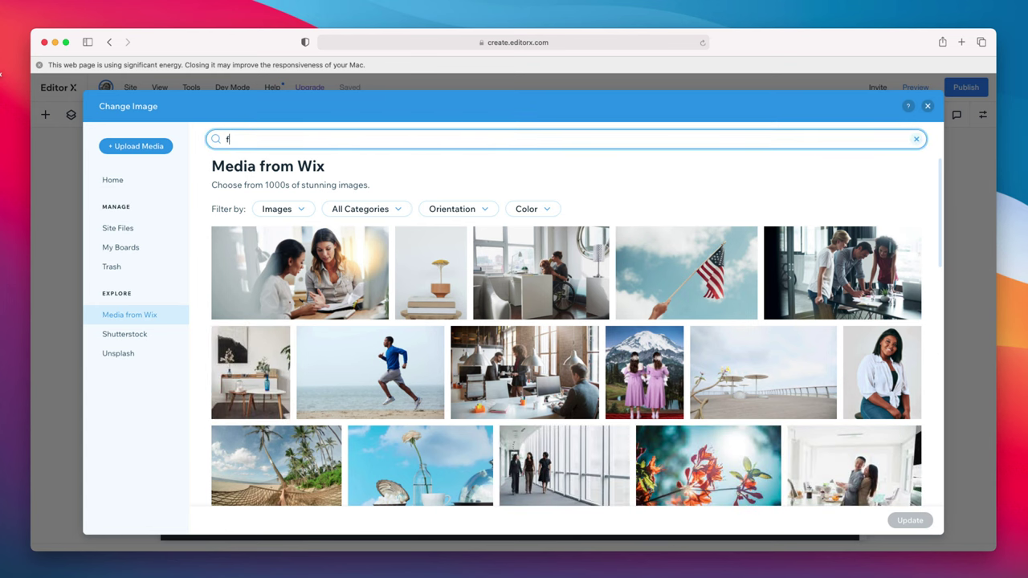
pyautogui.write('reelancer')
pyautogui.press('Return')
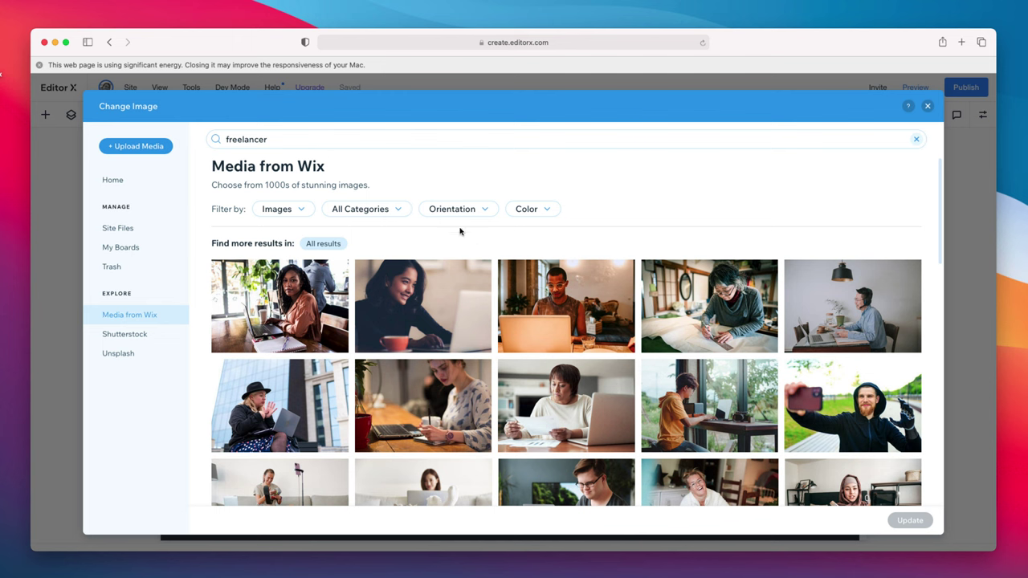
pyautogui.scroll(-2, 477, 247)
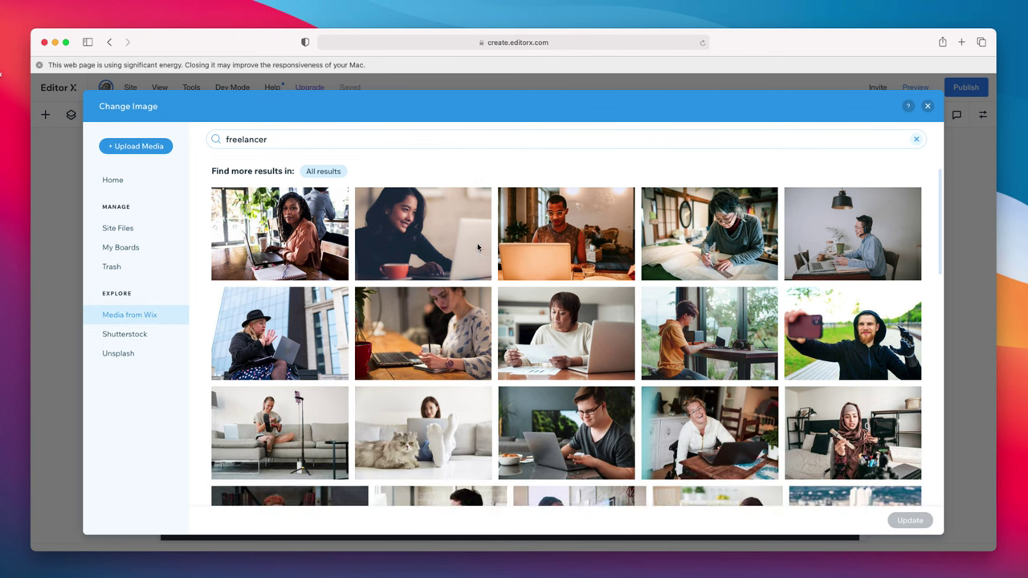
pyautogui.scroll(2, 477, 248)
# Step: Search for "professional smiling at camera" and replace the hero image with the portrait of the curly-haired man with crossed arms
pyautogui.doubleClick(328, 139)
pyautogui.write('profe')
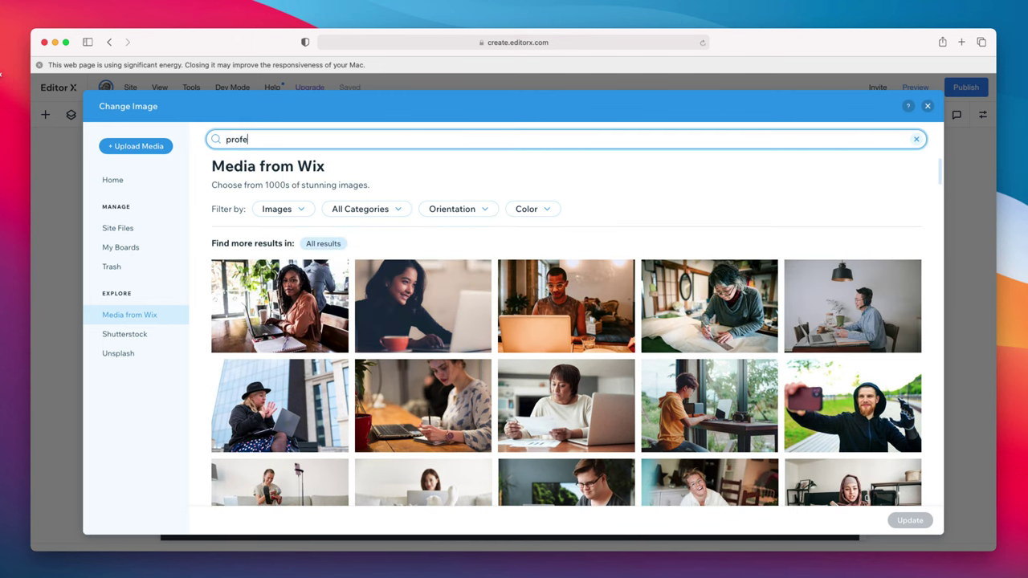
pyautogui.write('ssional smiling at camera')
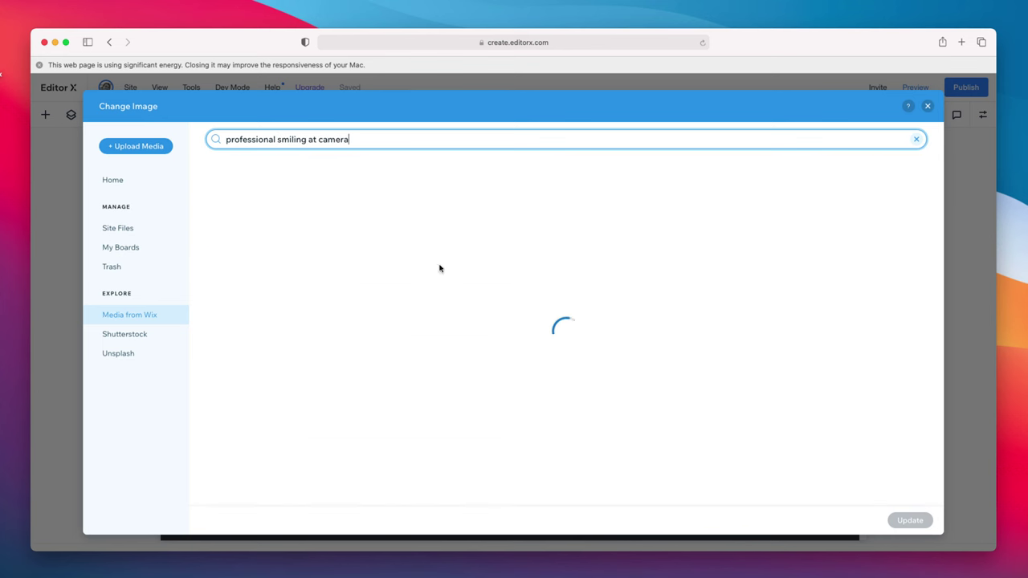
pyautogui.scroll(-5, 567, 386)
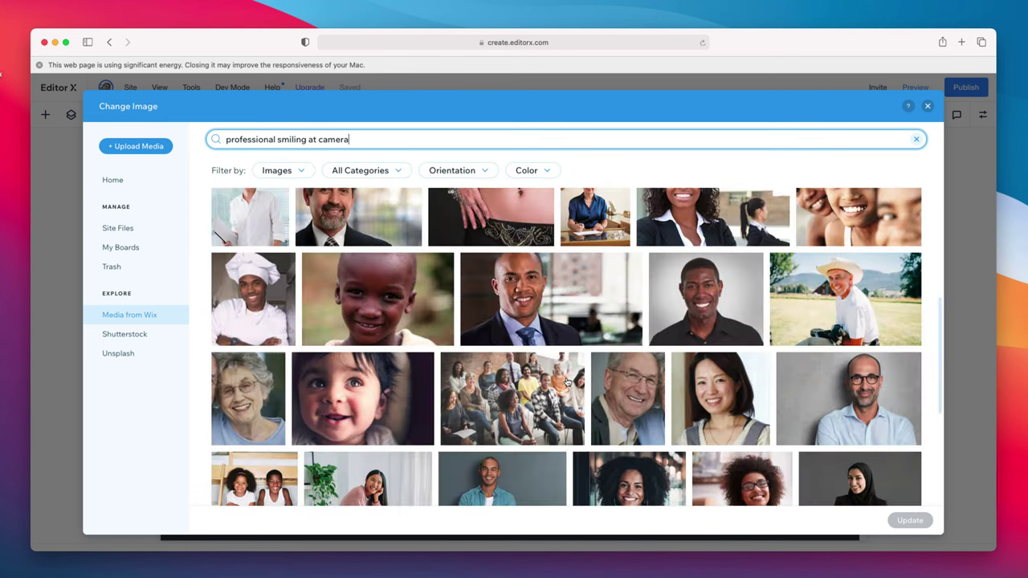
pyautogui.scroll(-5, 567, 383)
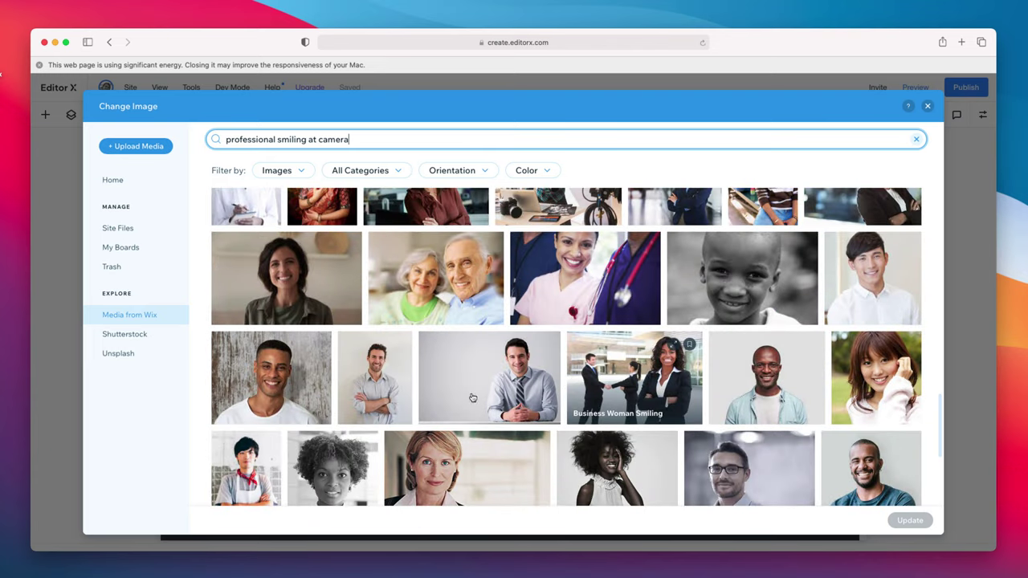
pyautogui.click(377, 371)
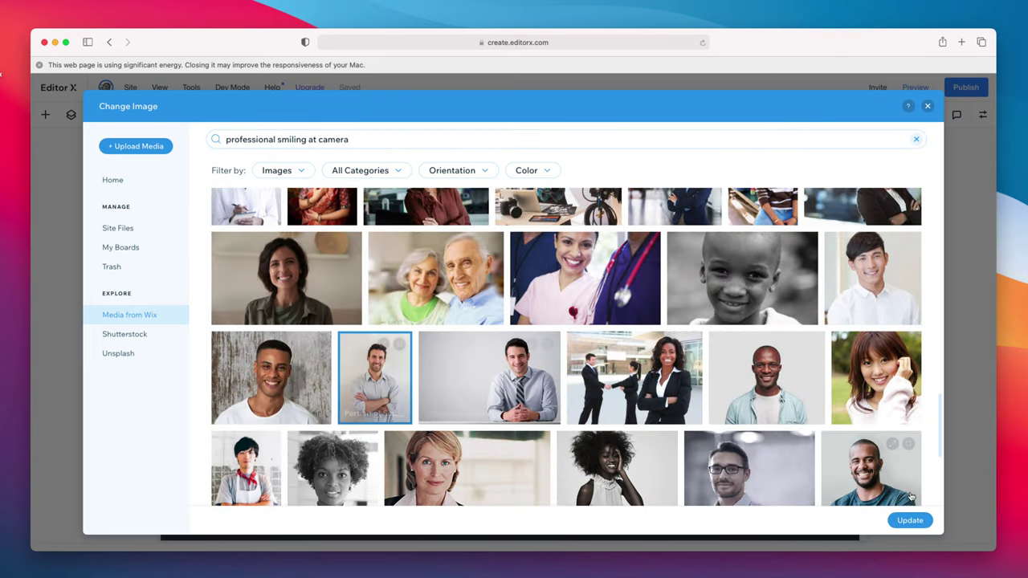
pyautogui.click(911, 520)
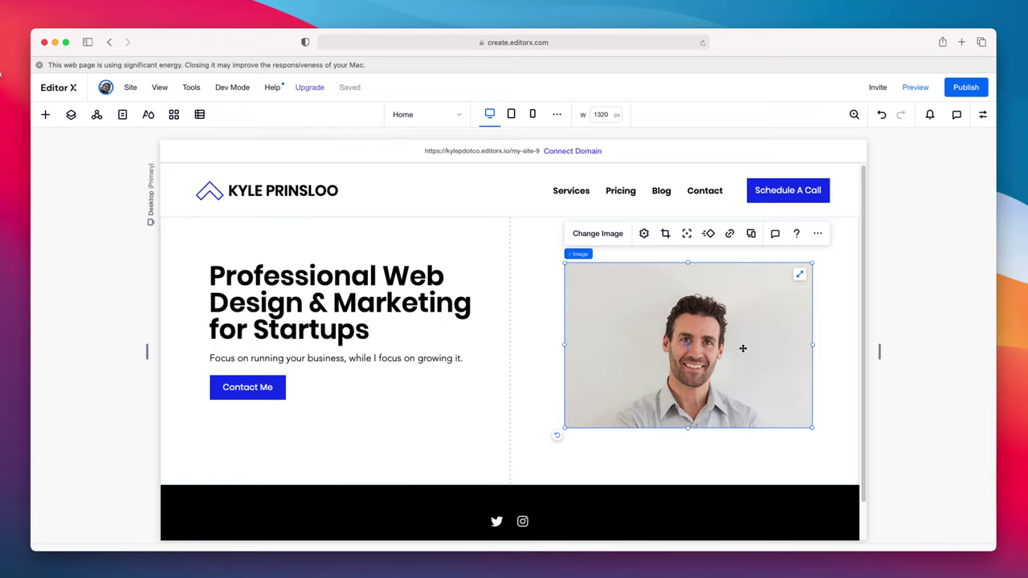
# Step: Shift the portrait slightly up inside its crop frame and apply the crop
pyautogui.doubleClick(743, 348)
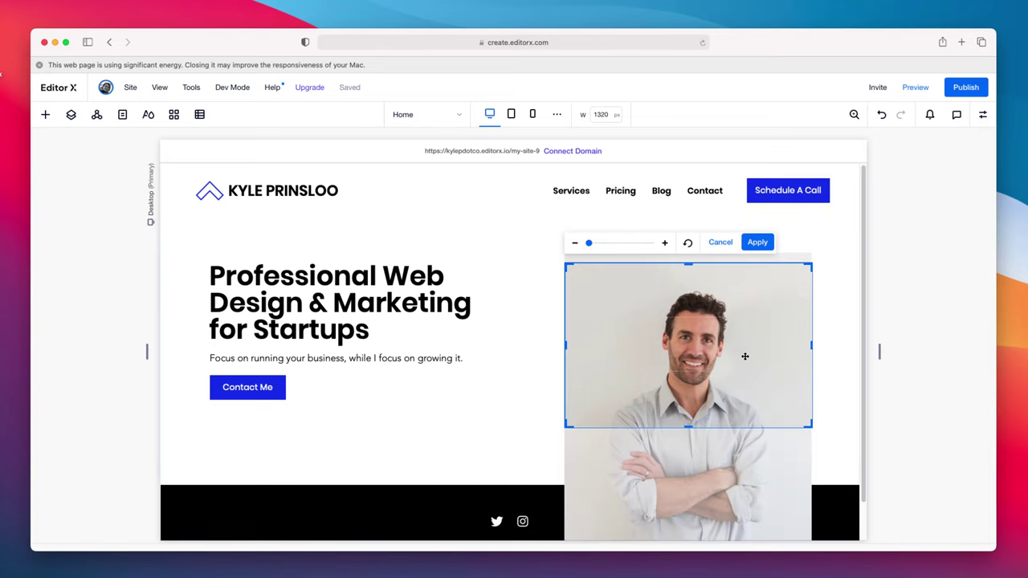
pyautogui.moveTo(745, 355); pyautogui.dragTo(745, 339)
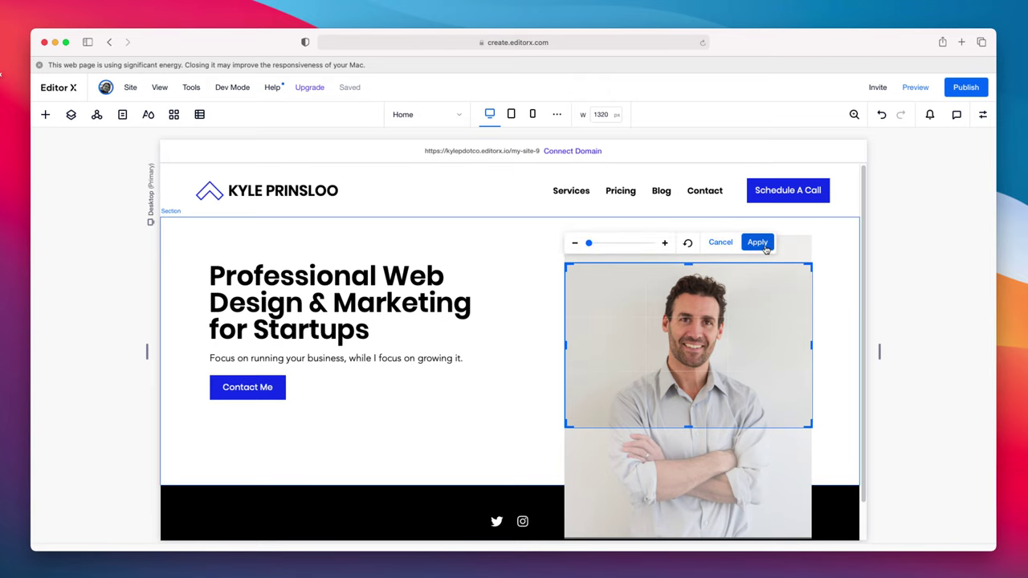
pyautogui.click(763, 245)
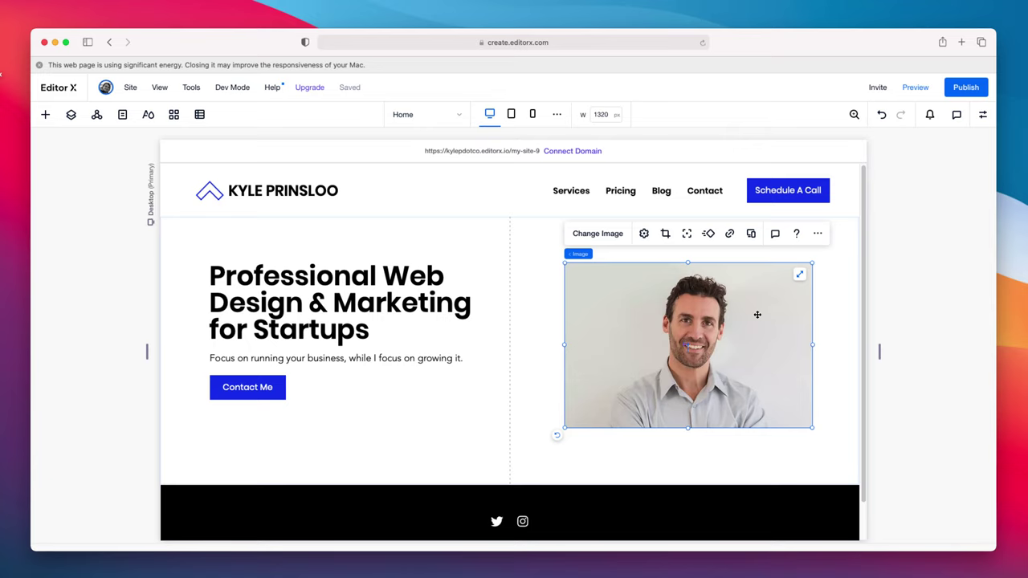
# Step: Crop the portrait narrower from its left edge and taller at its lower edge, recentre the man in the frame, and apply
pyautogui.click(666, 233)
pyautogui.moveTo(566, 346); pyautogui.dragTo(589, 347)
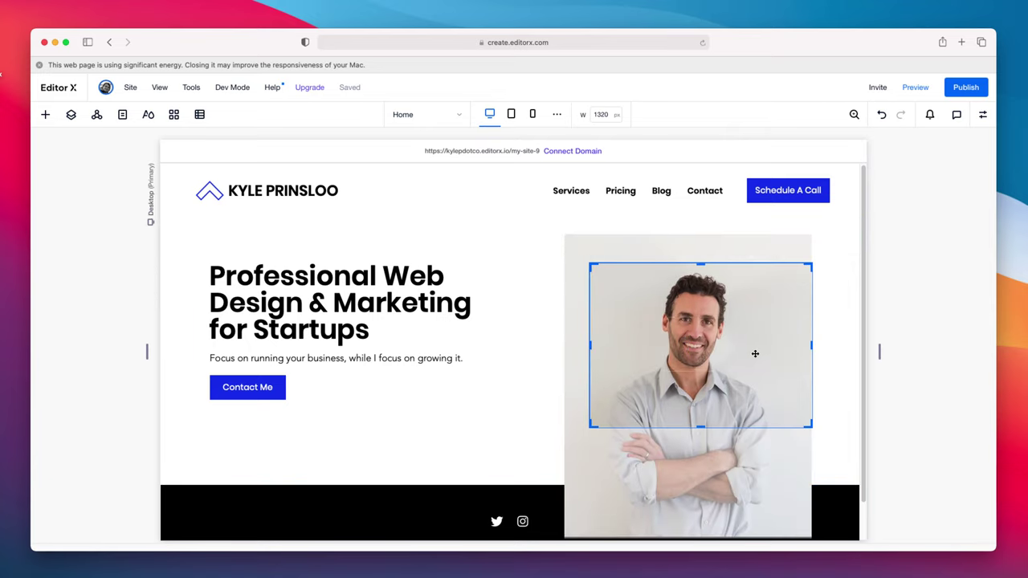
pyautogui.moveTo(755, 354); pyautogui.dragTo(773, 358)
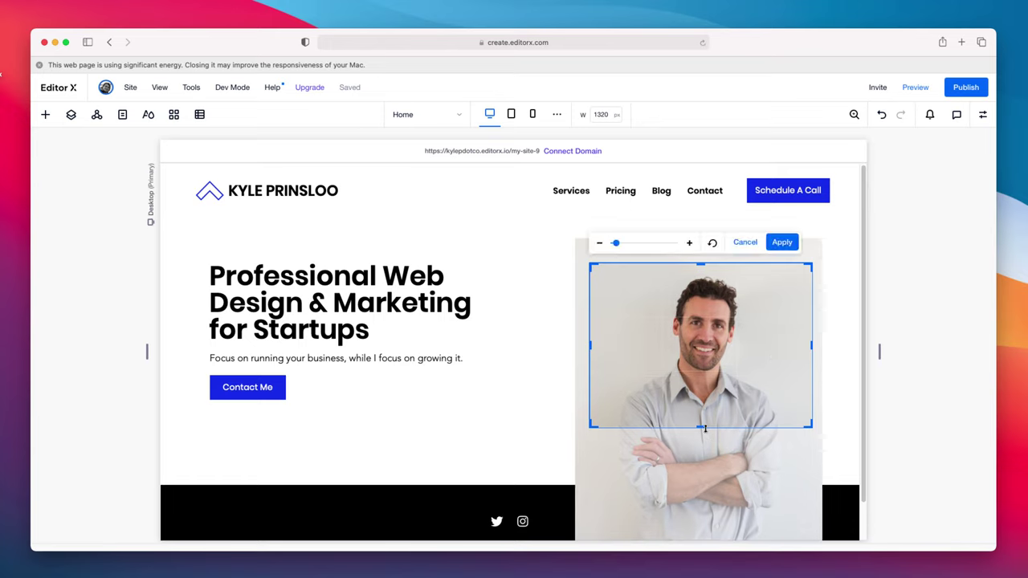
pyautogui.moveTo(701, 427); pyautogui.dragTo(703, 450)
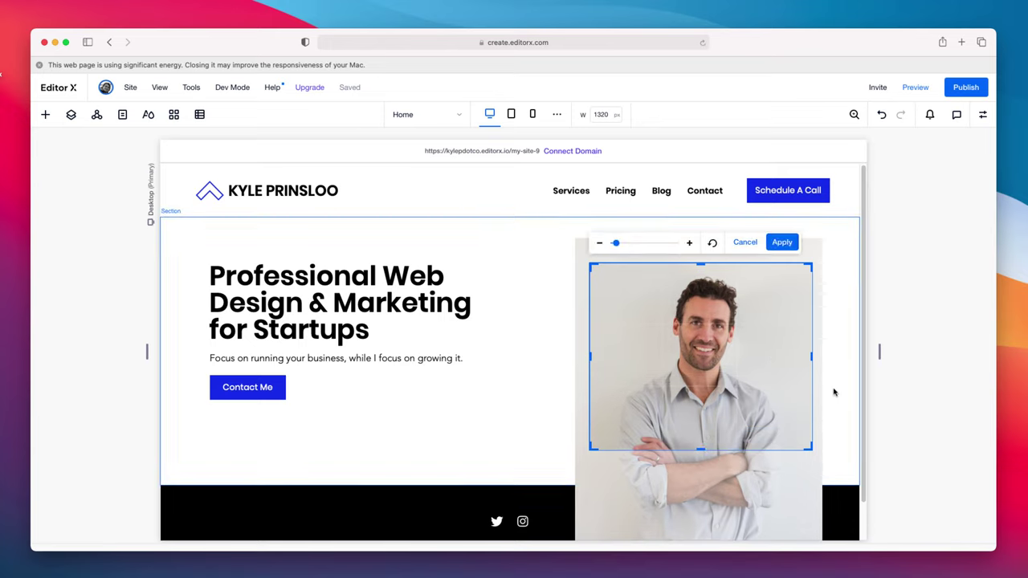
pyautogui.click(784, 243)
pyautogui.click(727, 445)
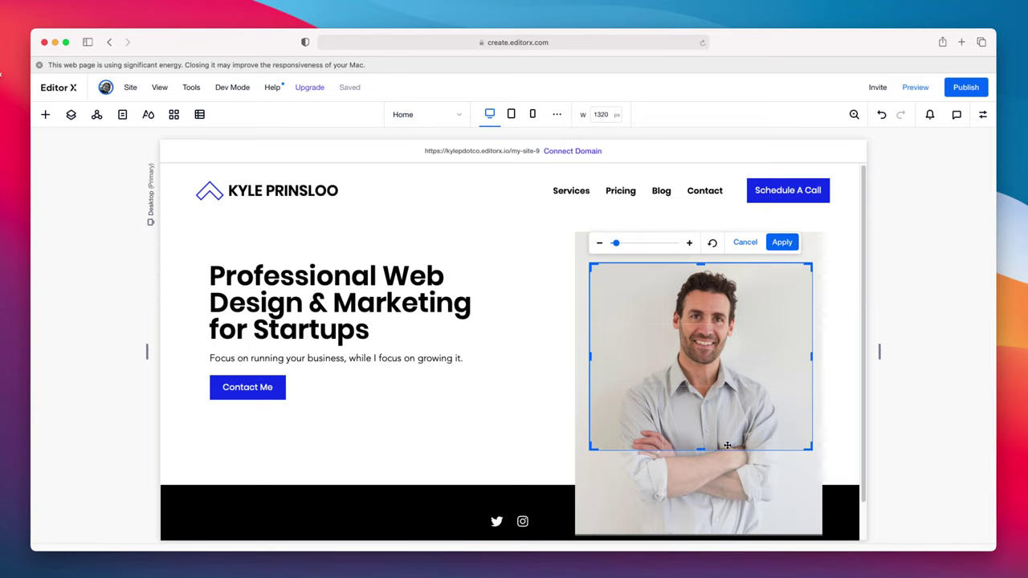
pyautogui.click(783, 242)
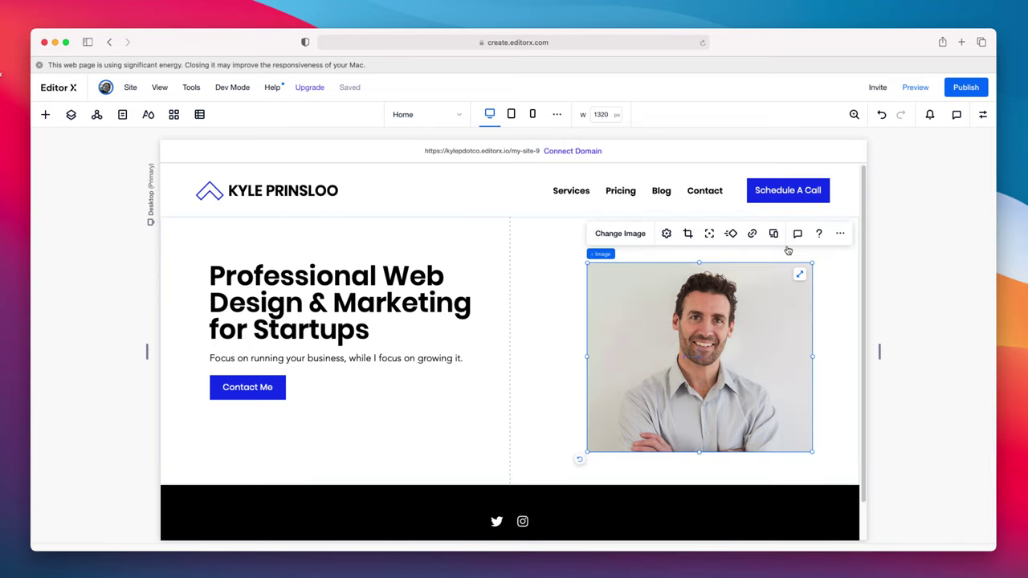
# Step: Move the cropped portrait slightly up within the hero's second column
pyautogui.click(898, 301)
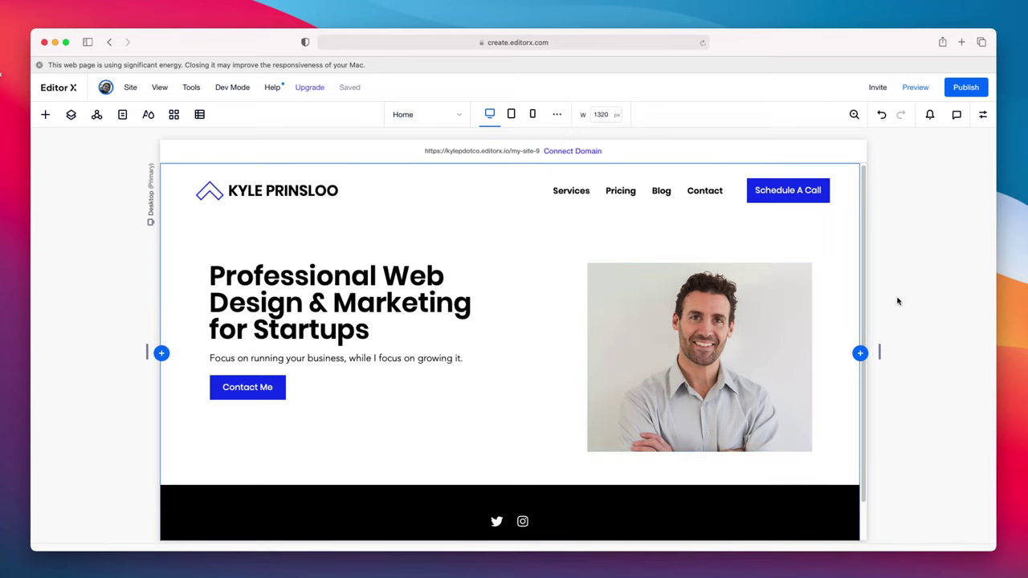
pyautogui.click(734, 394)
pyautogui.moveTo(733, 394); pyautogui.dragTo(737, 369)
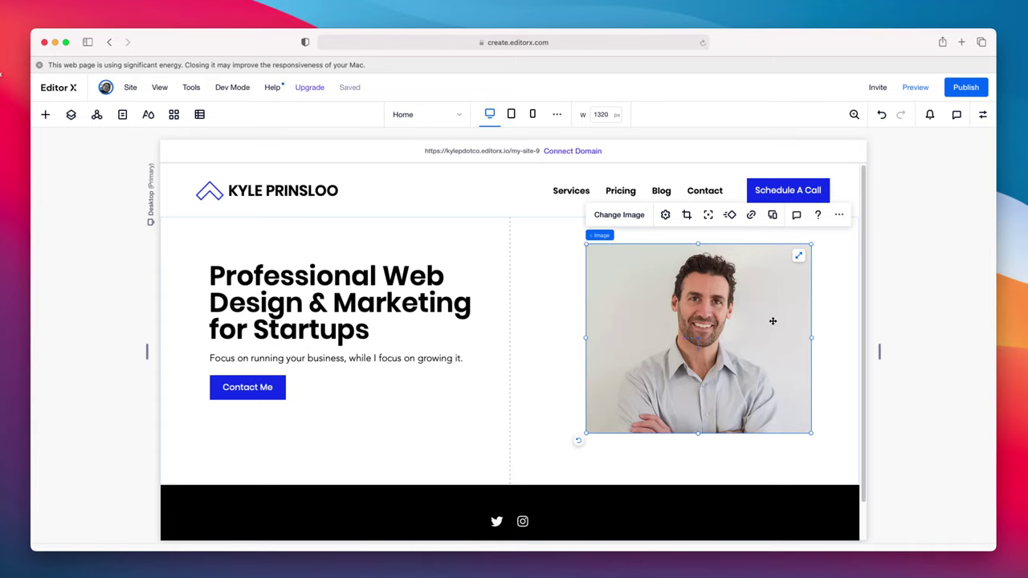
# Step: Give the portrait a solid blue background fill, lower its image opacity to 72%, and hide the element properties
pyautogui.click(983, 114)
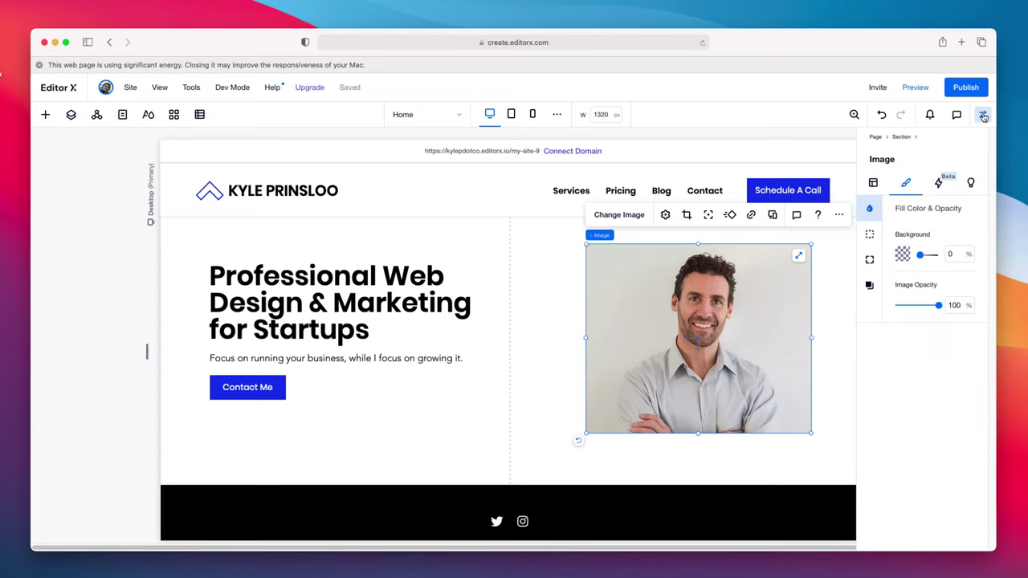
pyautogui.click(905, 254)
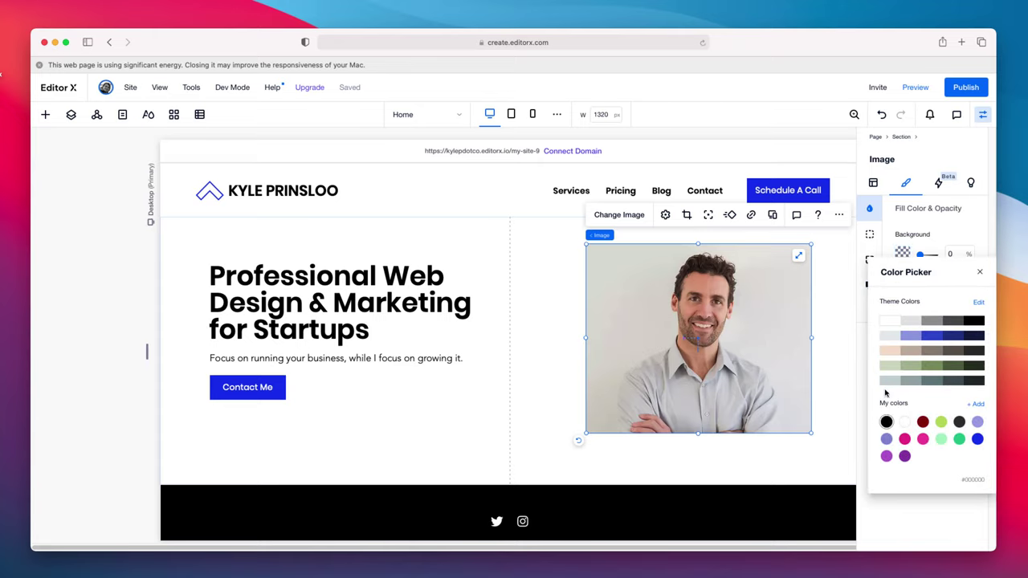
pyautogui.click(978, 439)
pyautogui.click(932, 245)
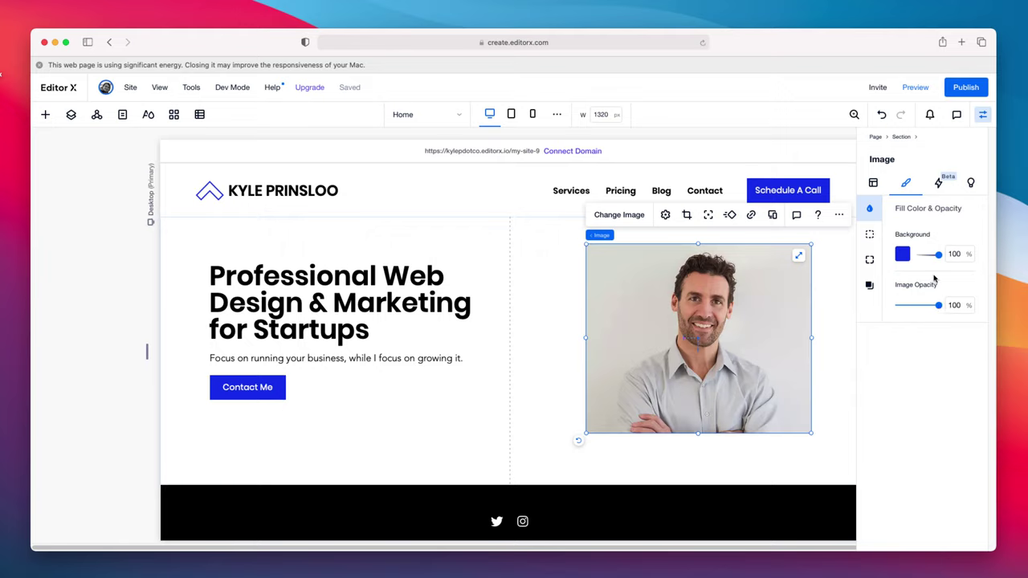
pyautogui.moveTo(939, 306); pyautogui.dragTo(927, 310)
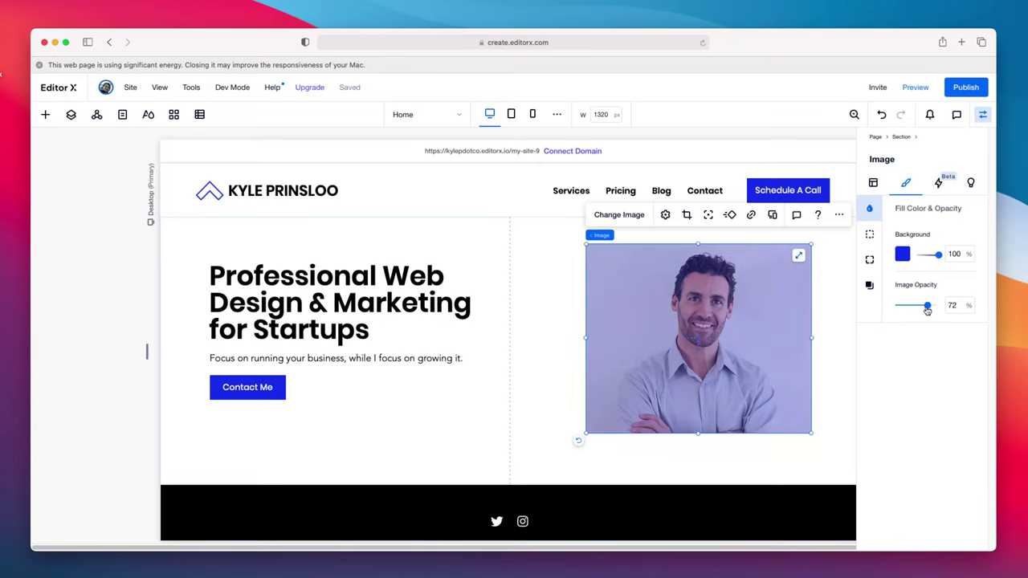
pyautogui.click(983, 114)
pyautogui.click(528, 336)
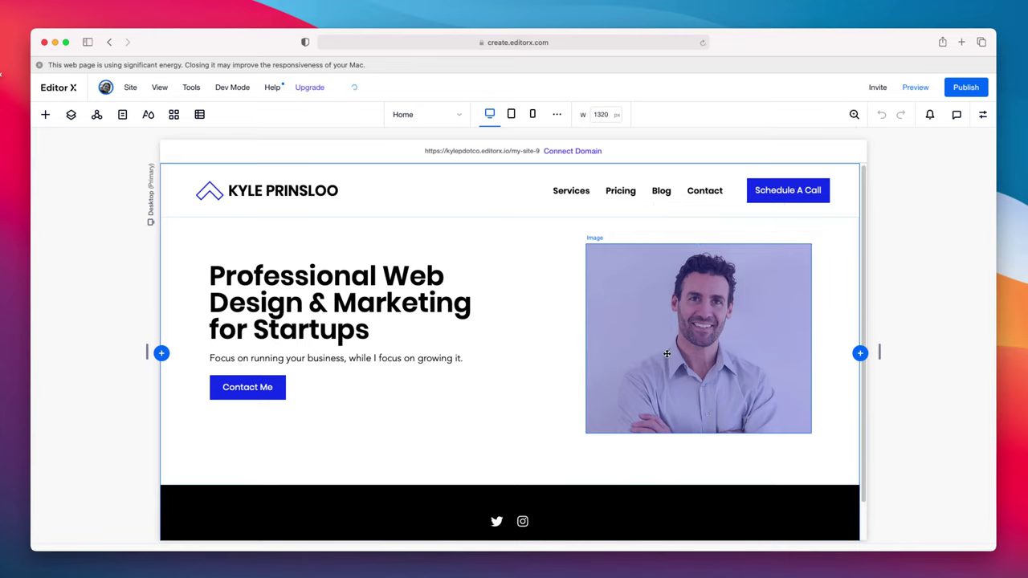
# Step: Nudge the blue-tinted portrait slightly down beside the text stack, and clear the selection
pyautogui.moveTo(674, 339); pyautogui.dragTo(673, 346)
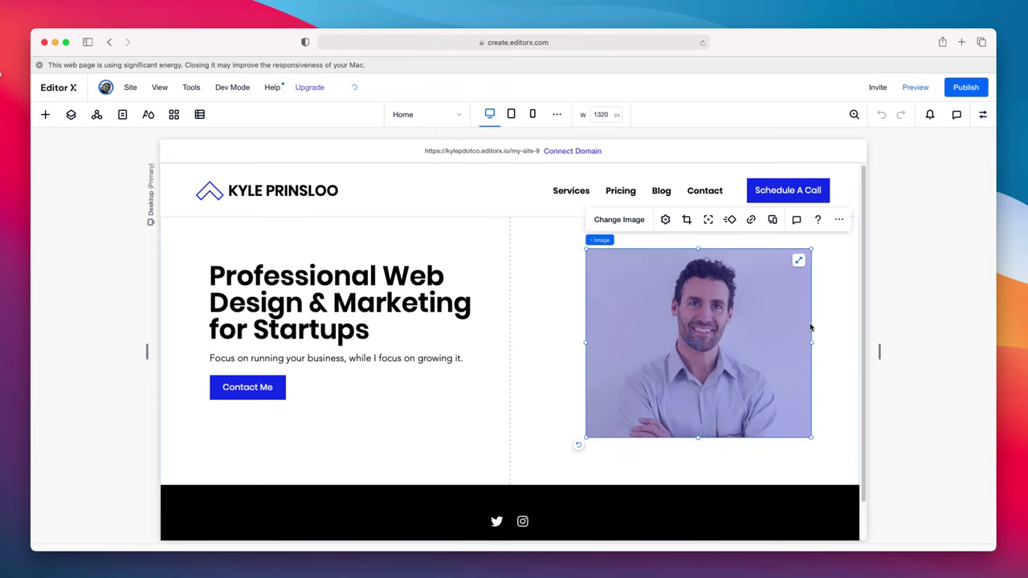
pyautogui.click(911, 266)
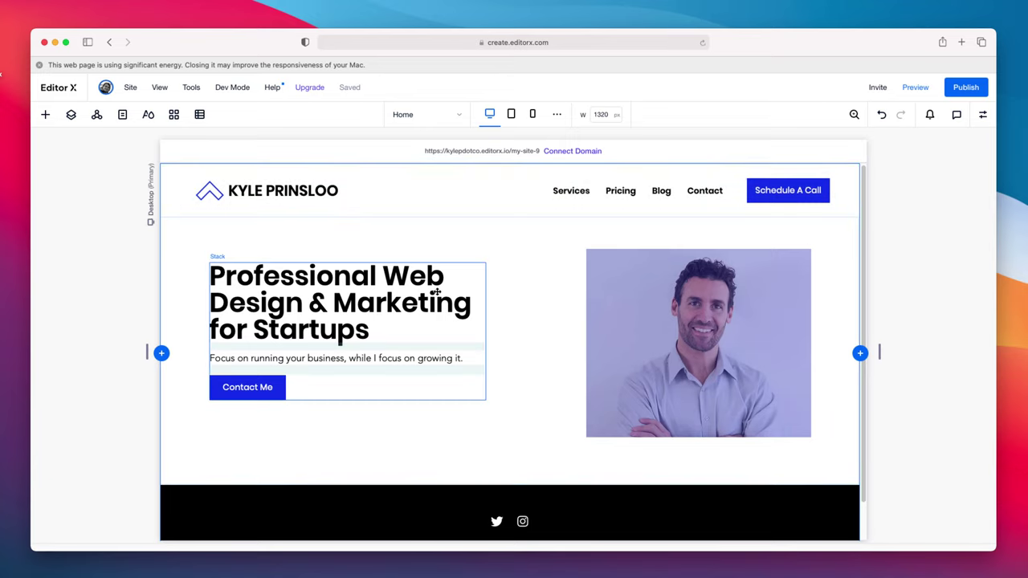
pyautogui.click(389, 286)
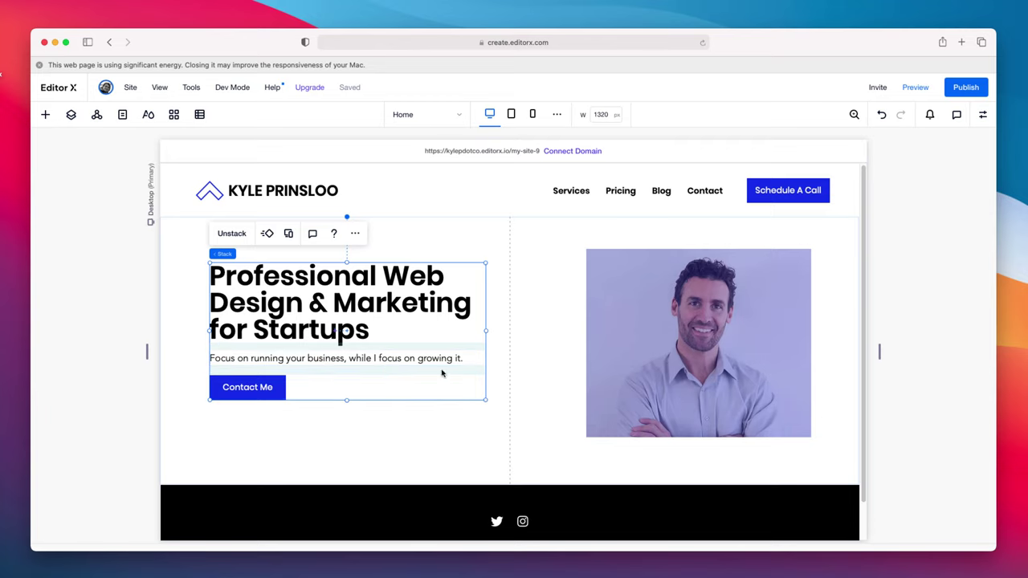
pyautogui.click(748, 331)
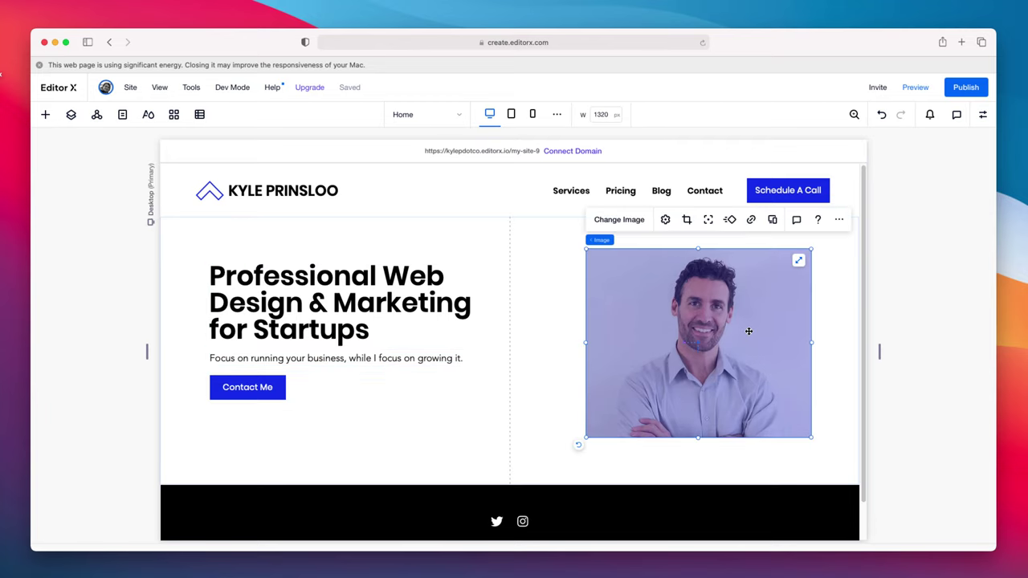
pyautogui.click(884, 280)
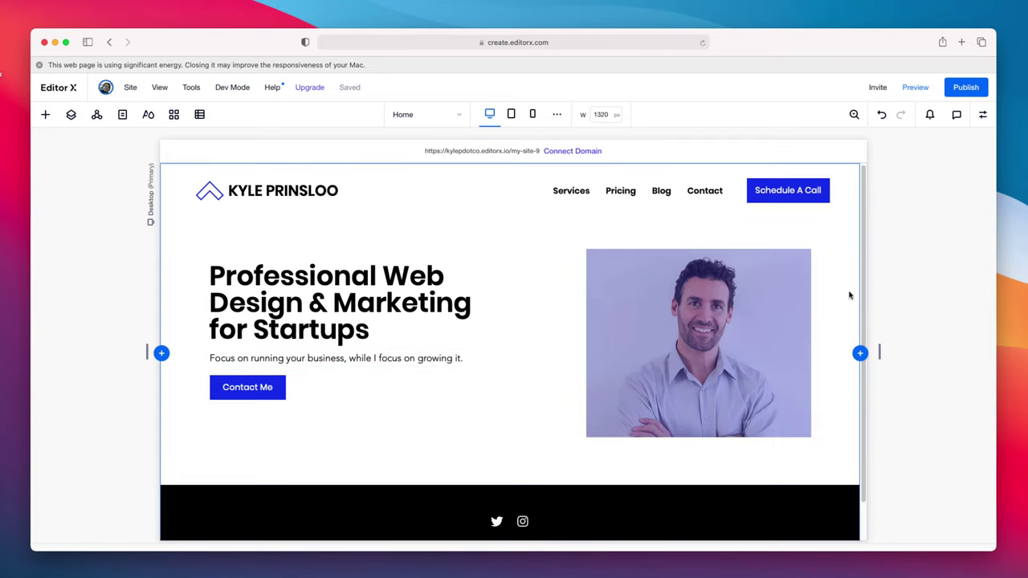
# Step: Switch the hero section's background to a linear gradient and set its starting color to light grey #E3E3E3
pyautogui.click(524, 273)
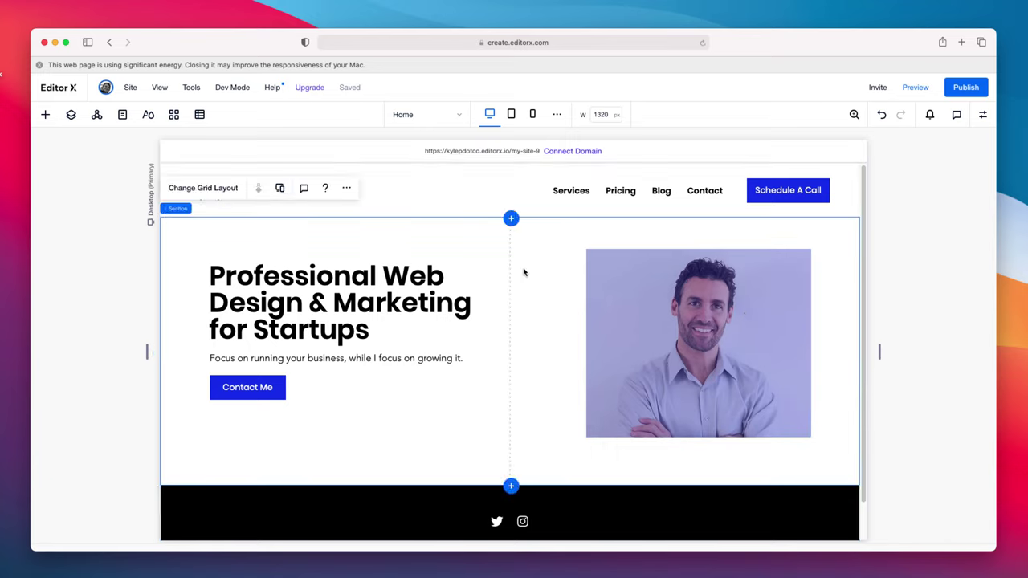
pyautogui.click(982, 114)
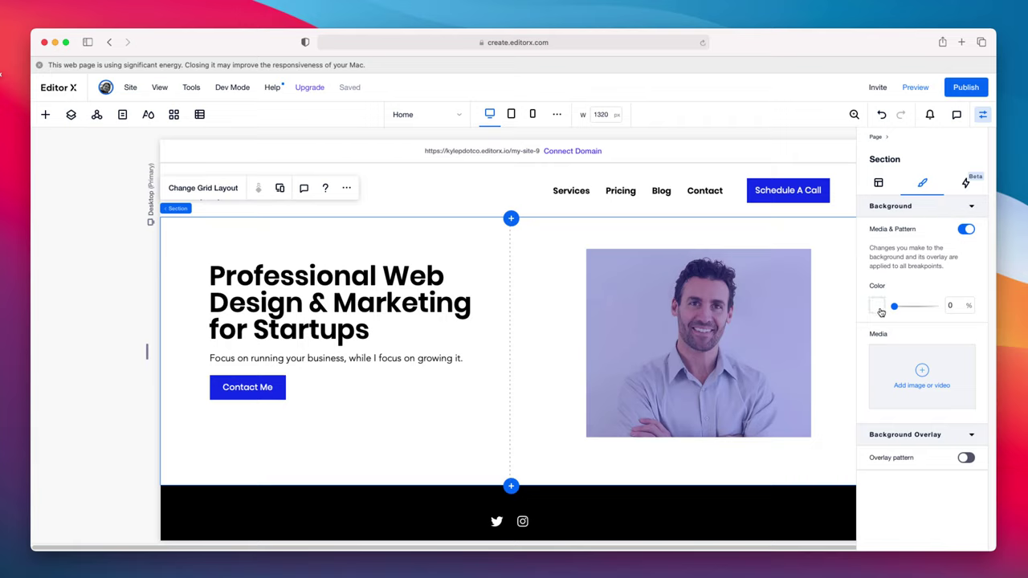
pyautogui.click(878, 306)
pyautogui.click(908, 378)
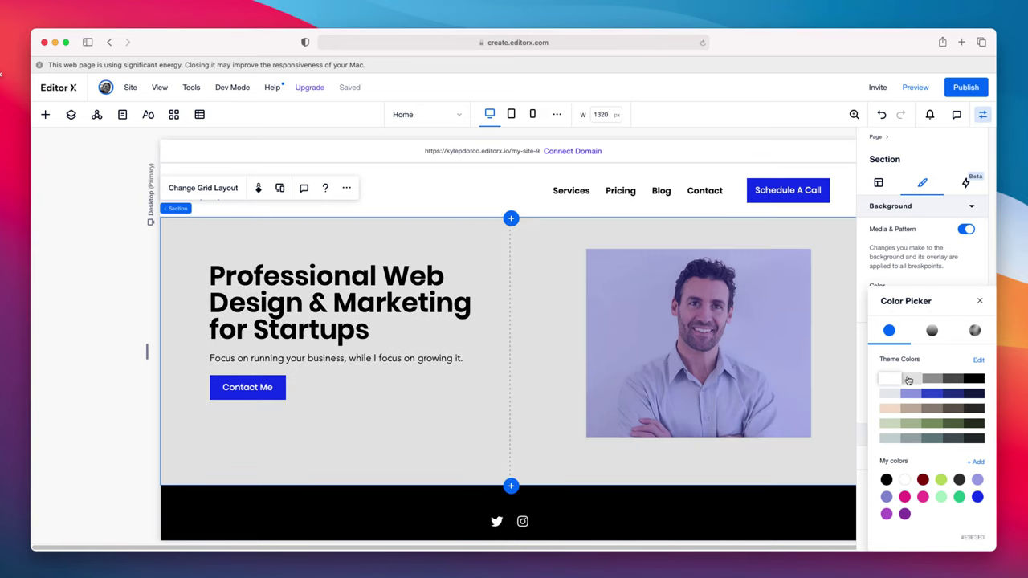
pyautogui.click(930, 334)
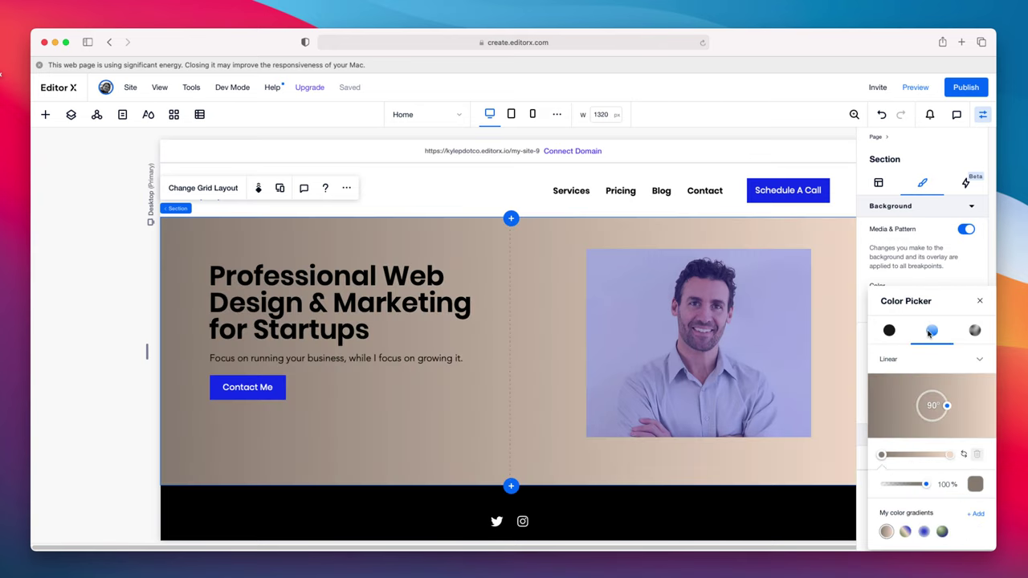
pyautogui.click(970, 486)
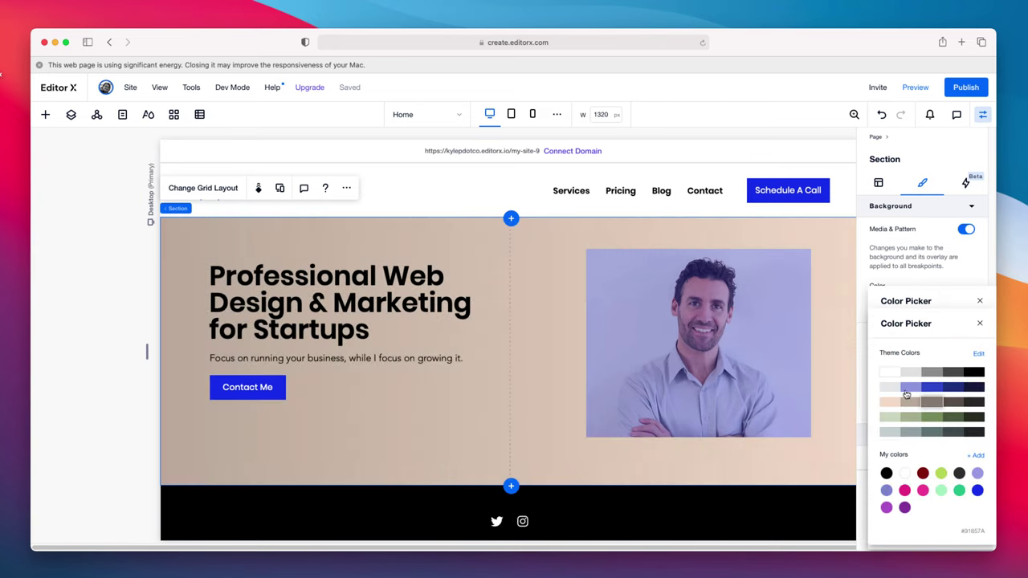
pyautogui.click(908, 376)
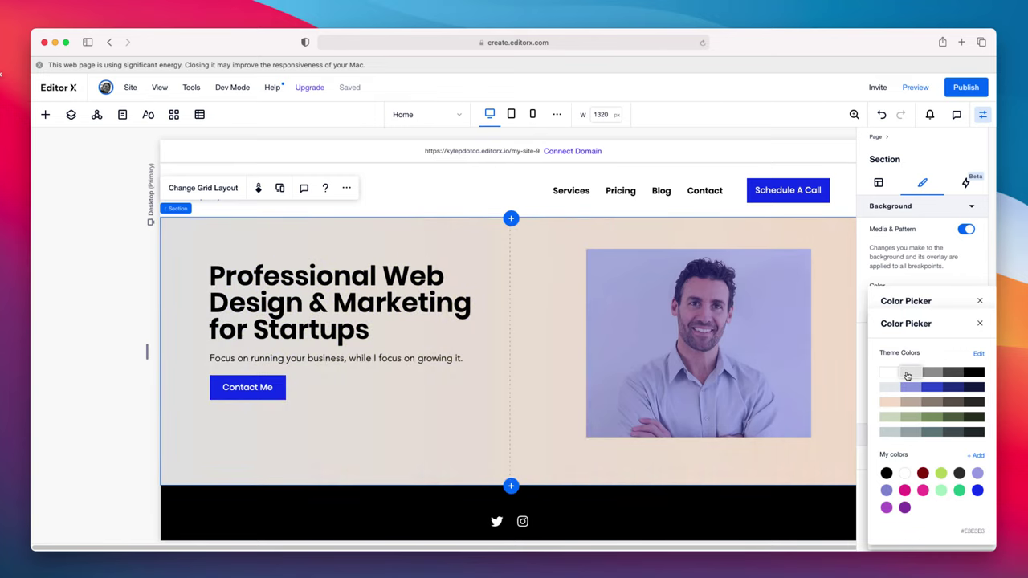
pyautogui.click(981, 323)
# Step: Set the end color of the hero background gradient to white
pyautogui.click(951, 455)
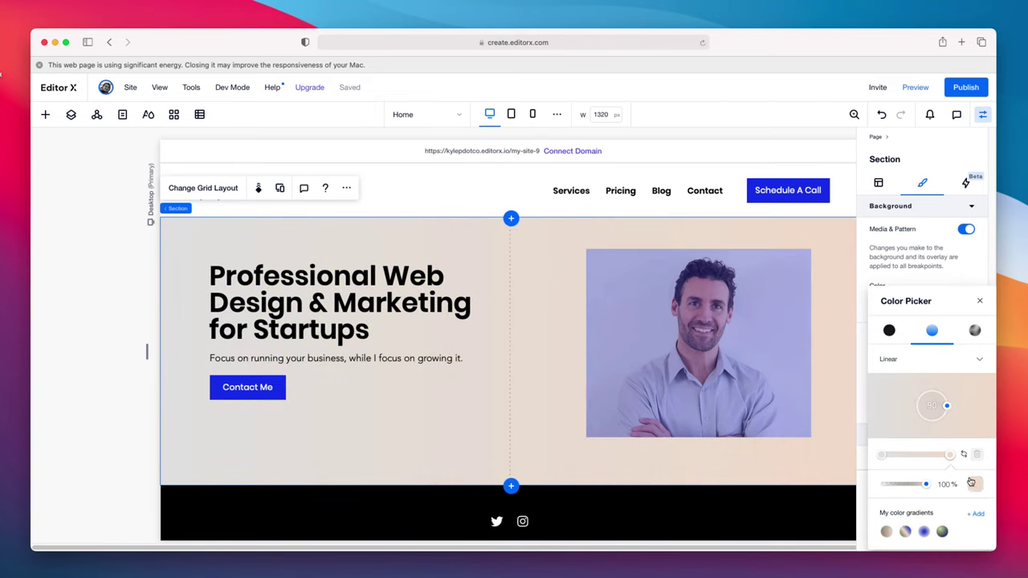
pyautogui.click(975, 484)
pyautogui.click(898, 375)
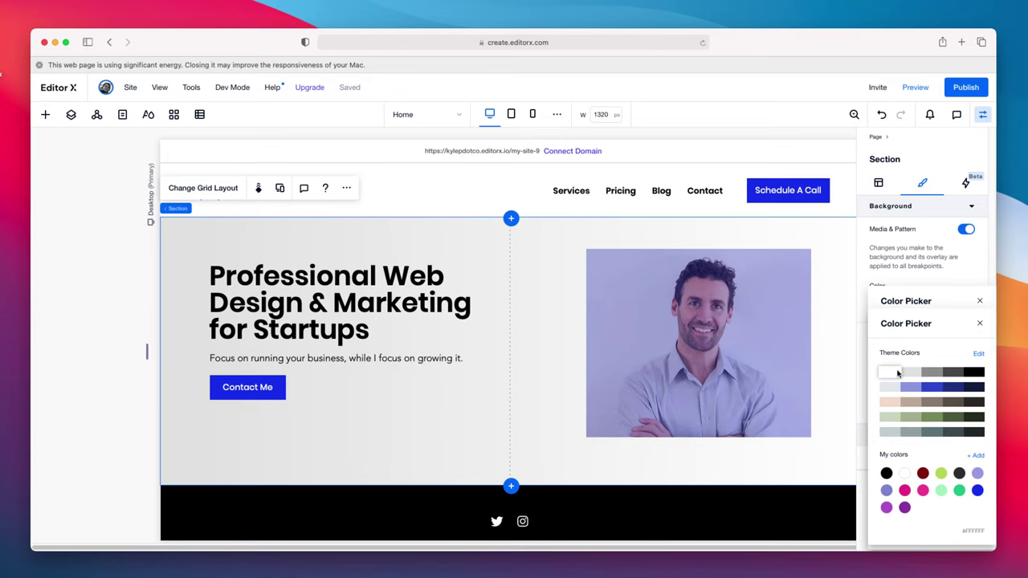
pyautogui.click(981, 324)
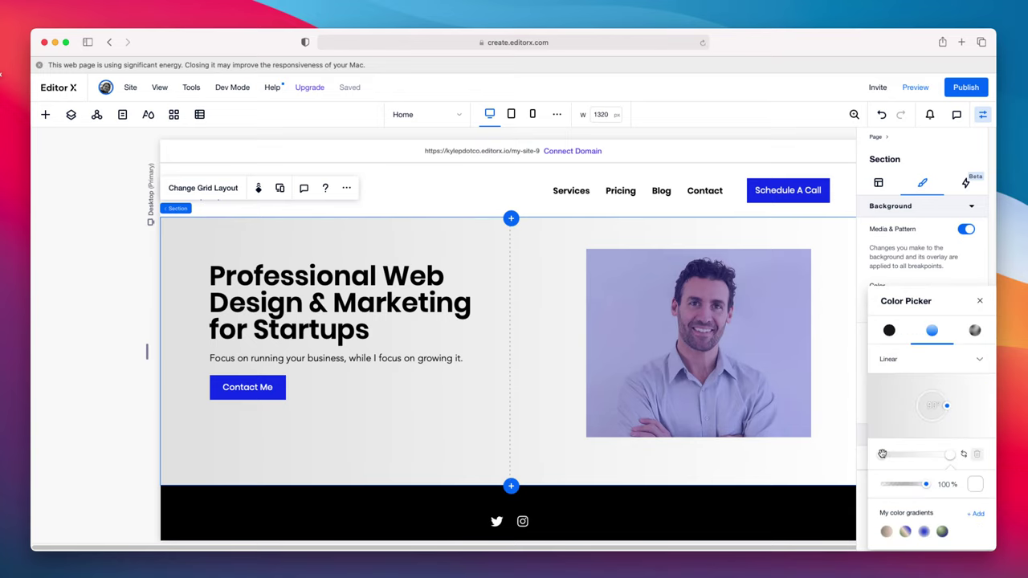
# Step: Change the gradient's starting color to the pale blue-grey theme color #E8EAED and close the color picker
pyautogui.click(882, 455)
pyautogui.click(975, 483)
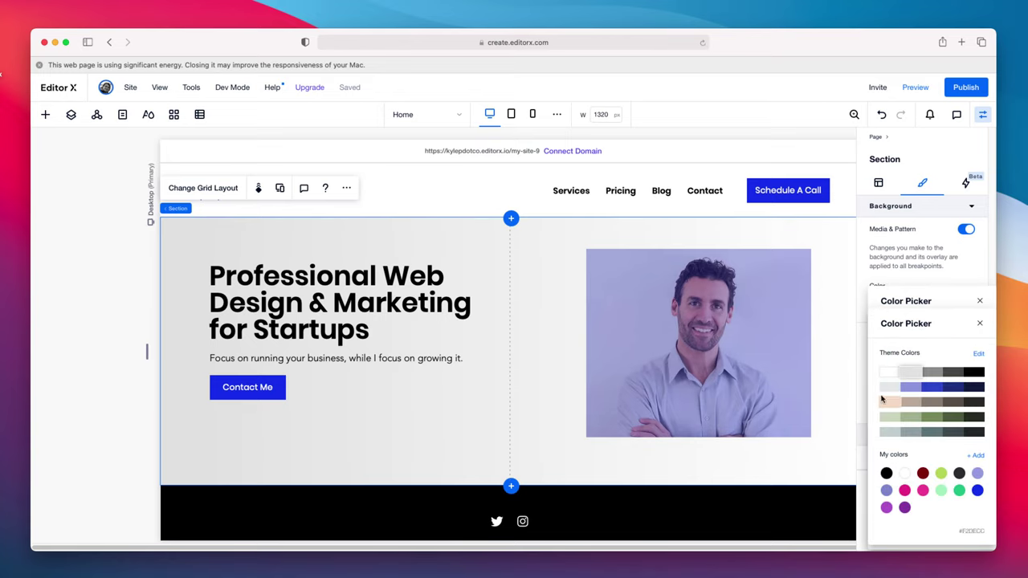
pyautogui.click(891, 389)
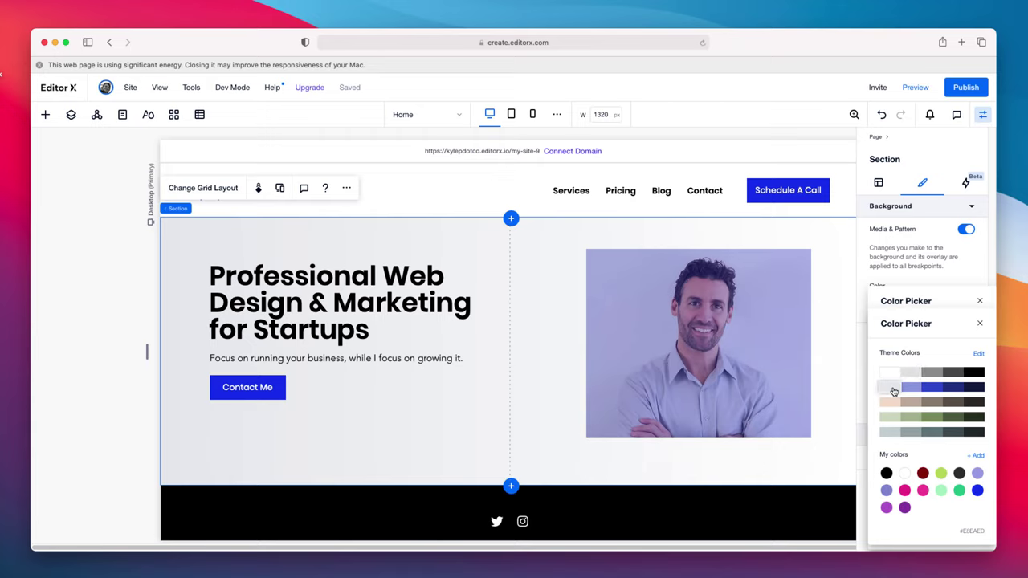
pyautogui.click(981, 324)
pyautogui.click(980, 301)
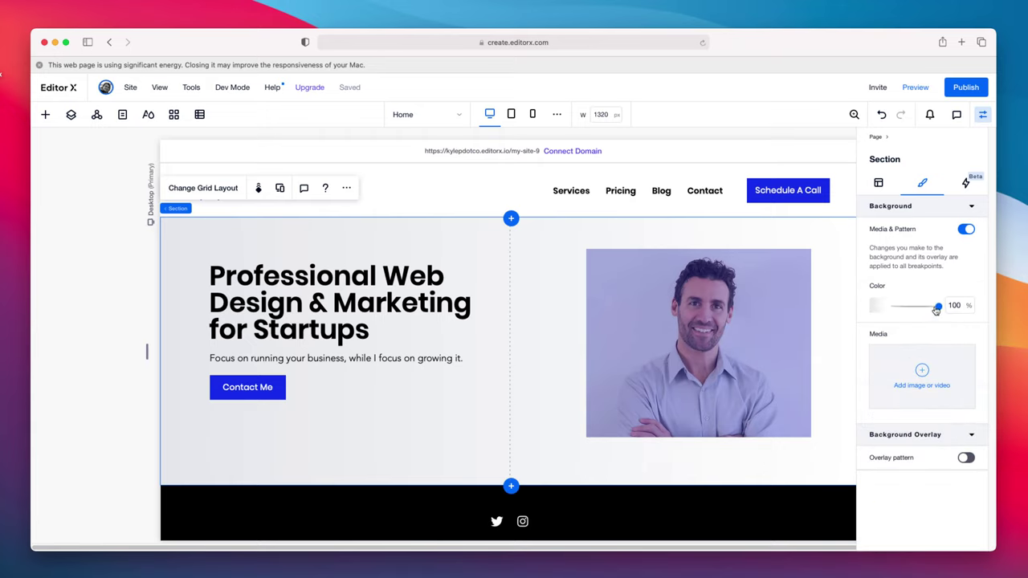
# Step: Lower the hero background's opacity to 64%, set the gradient angle to 270°, and hide the section properties
pyautogui.moveTo(936, 311); pyautogui.dragTo(922, 313)
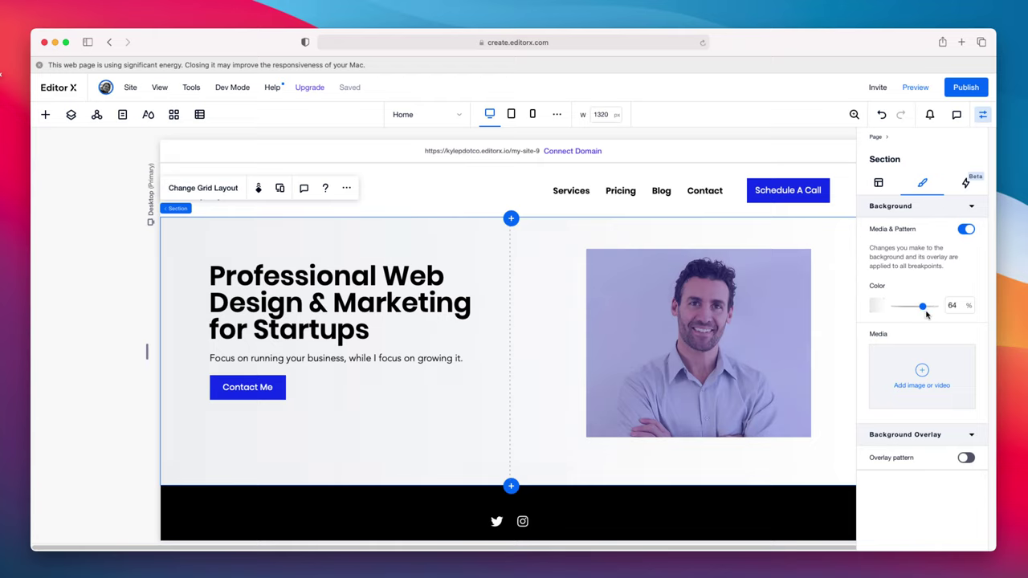
pyautogui.click(877, 306)
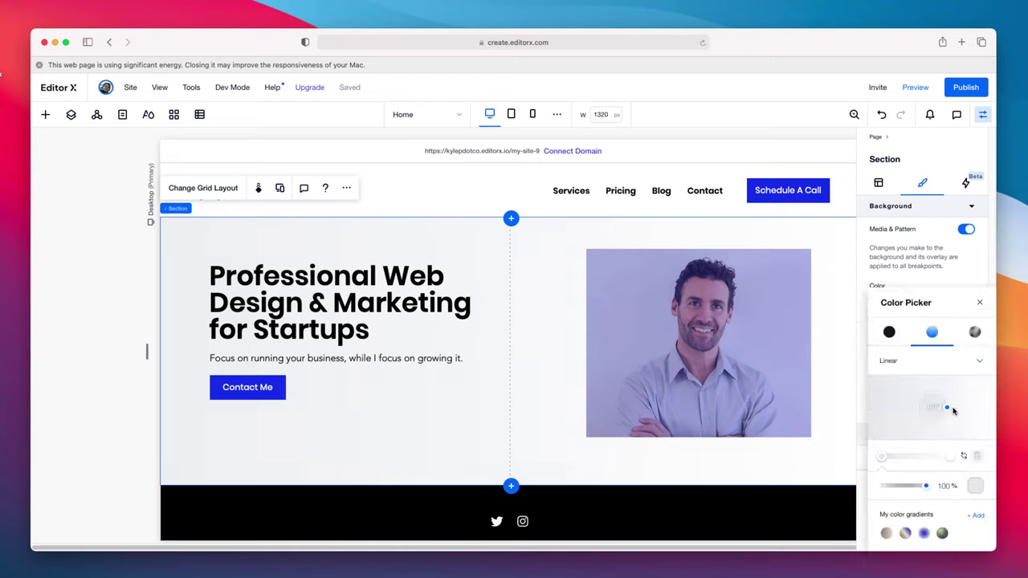
pyautogui.moveTo(952, 409); pyautogui.dragTo(920, 409)
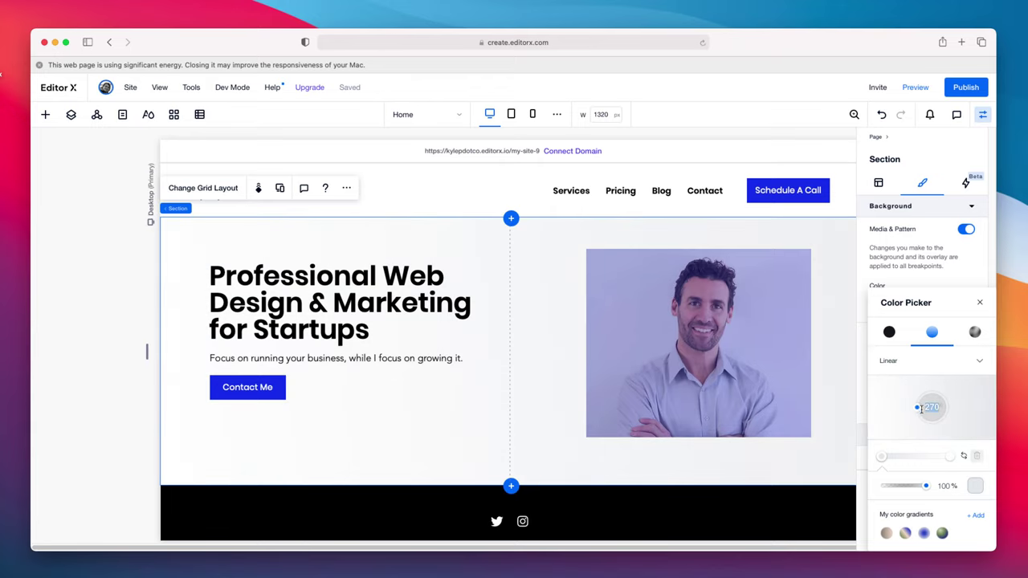
pyautogui.click(980, 303)
pyautogui.click(983, 115)
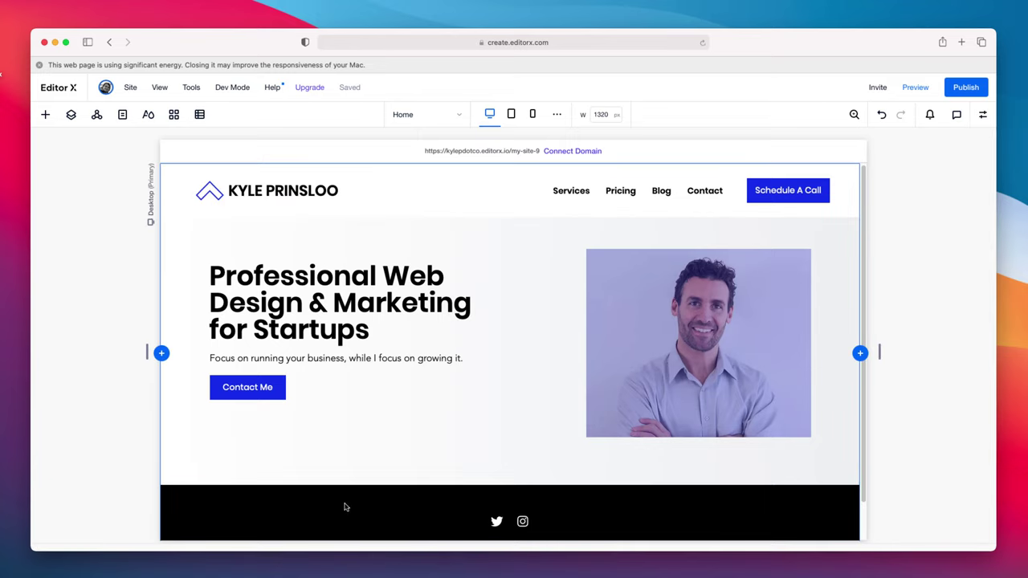
# Step: Add a blank section between the hero and the footer
pyautogui.scroll(-1, 482, 458)
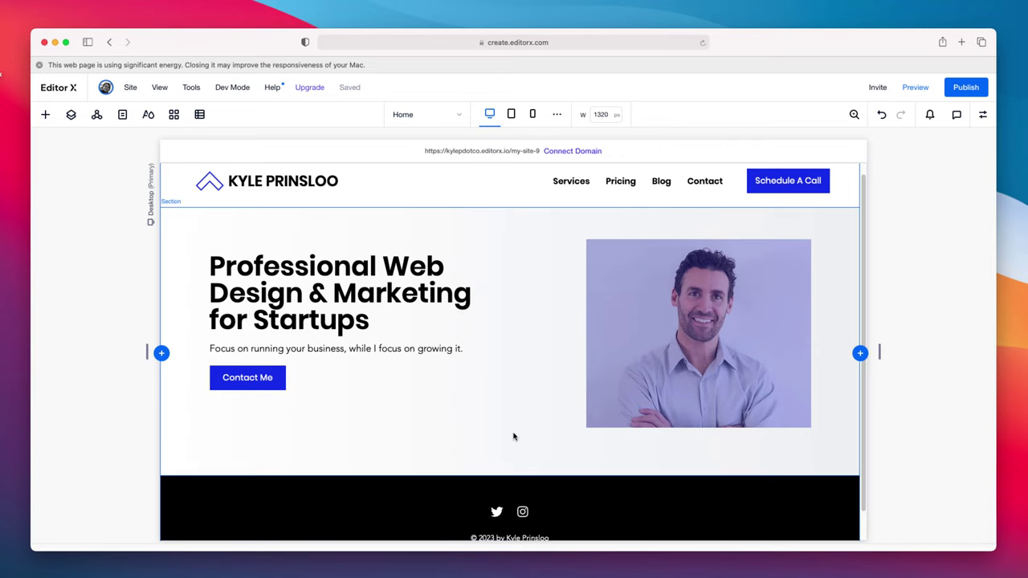
pyautogui.scroll(1, 547, 421)
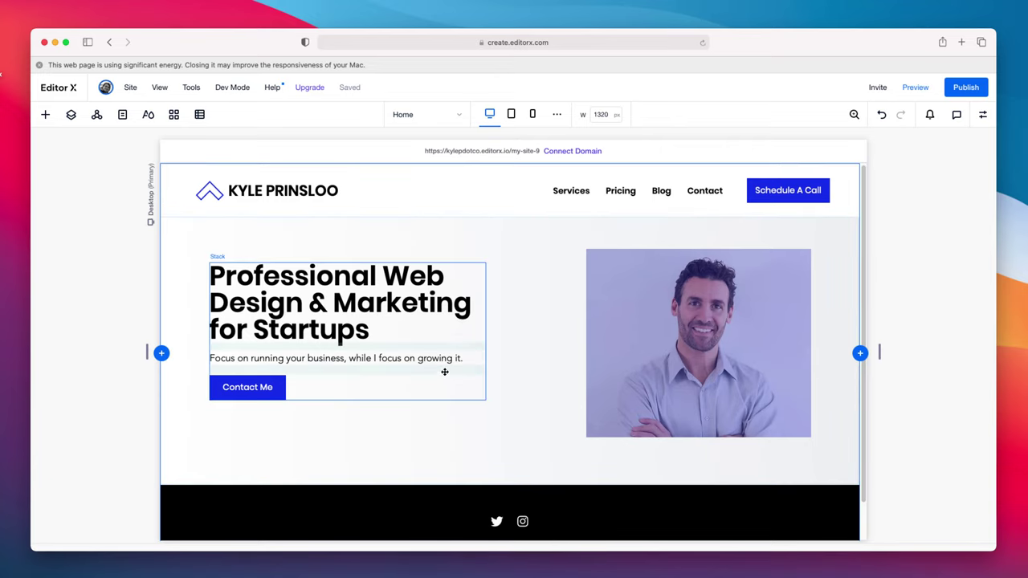
pyautogui.click(510, 481)
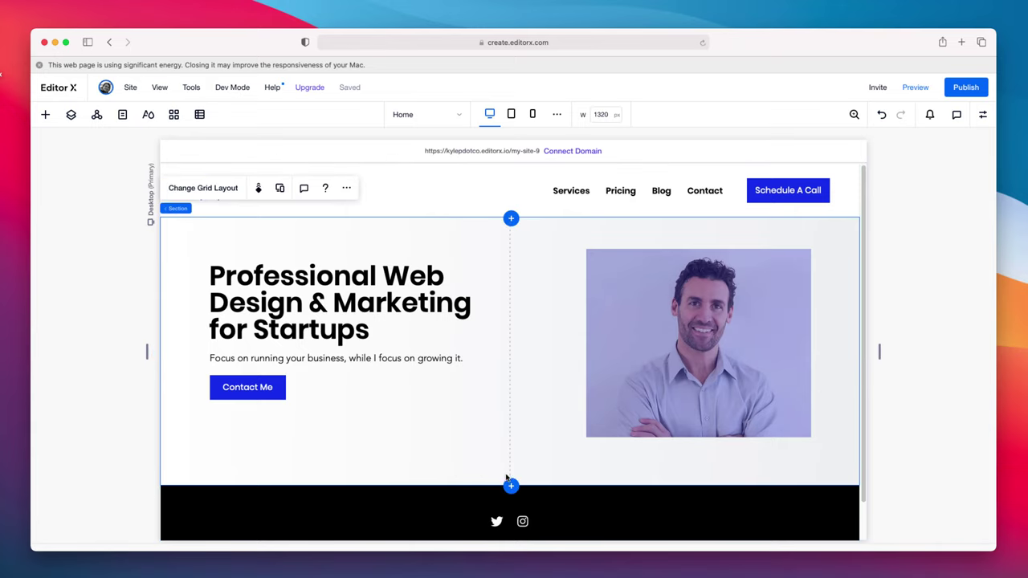
pyautogui.click(511, 488)
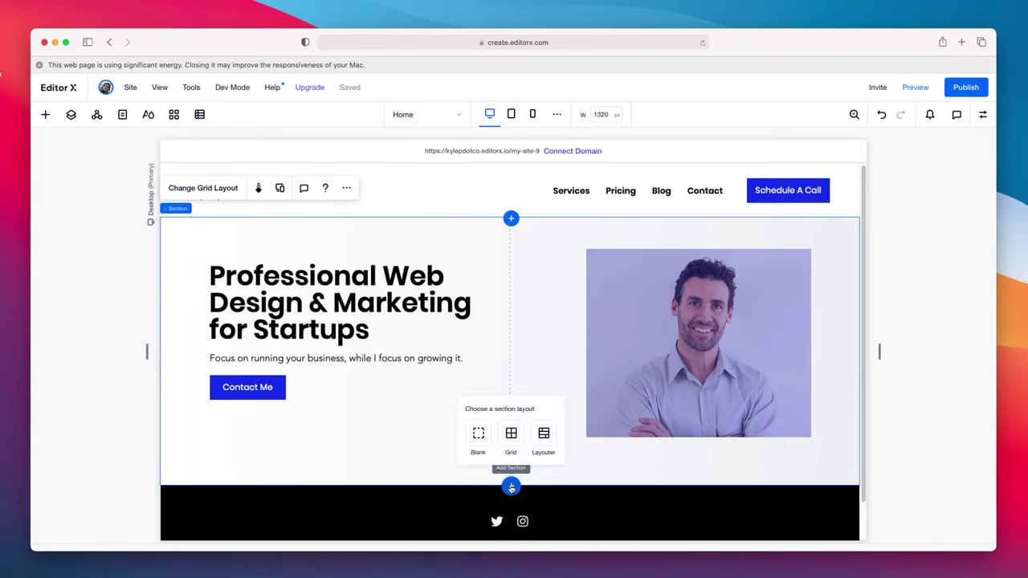
pyautogui.click(479, 435)
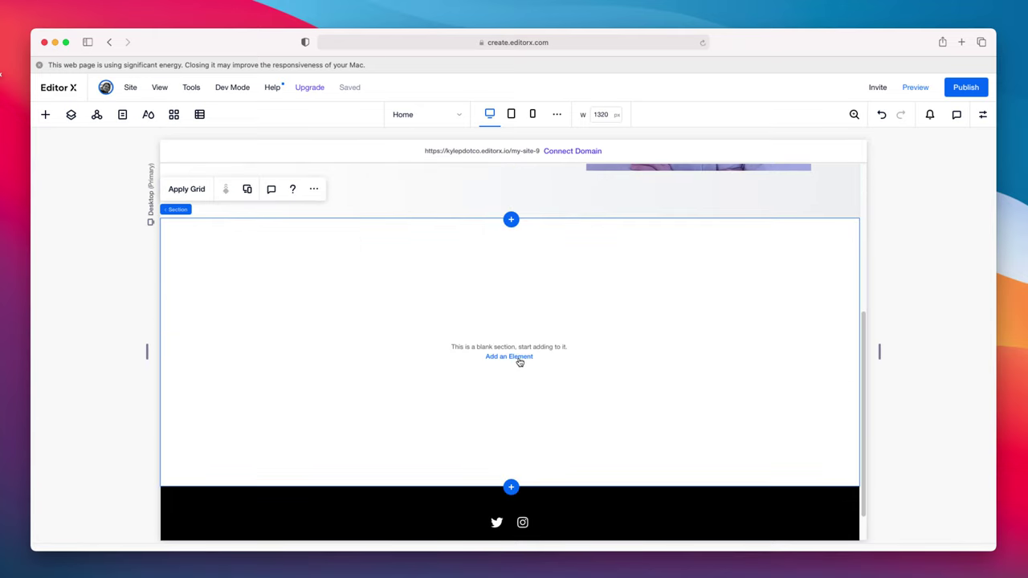
# Step: Add a Heading 2 title reading "A website should be a solution - not a problem." and place it near the blank section's upper edge
pyautogui.click(46, 114)
pyautogui.click(169, 199)
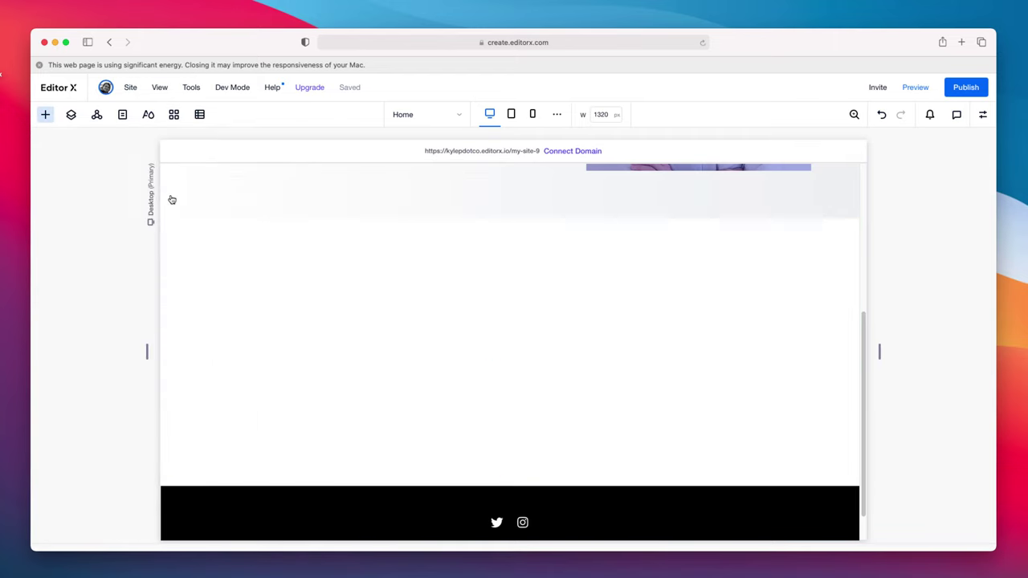
pyautogui.doubleClick(441, 354)
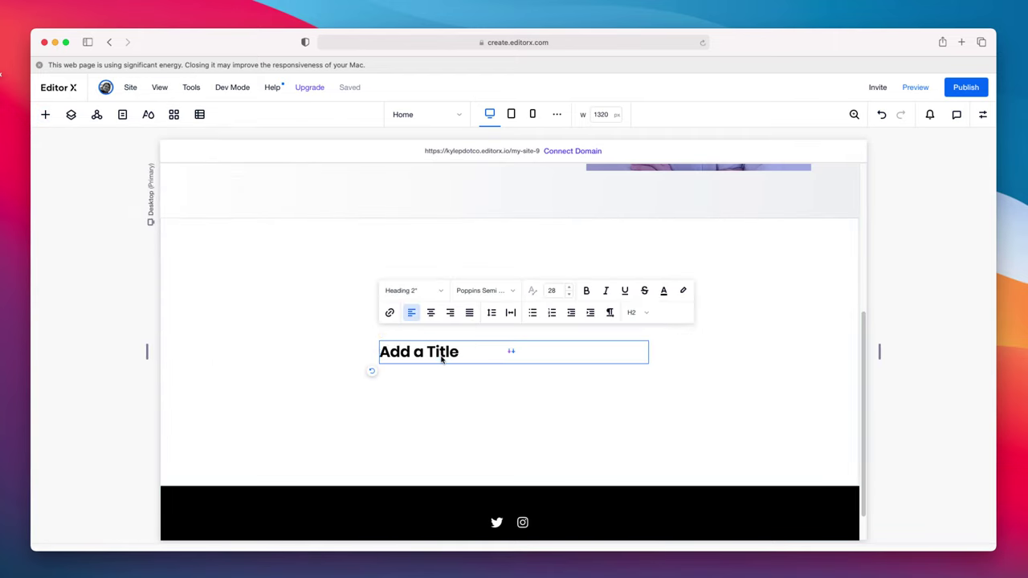
pyautogui.write('A website should be a solution - not a problem.')
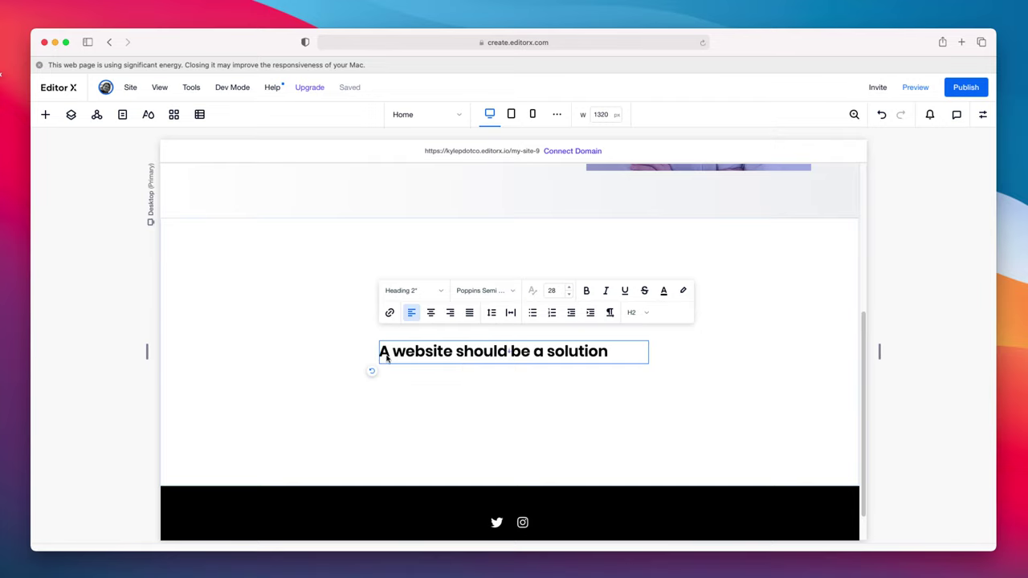
pyautogui.click(728, 352)
pyautogui.click(606, 356)
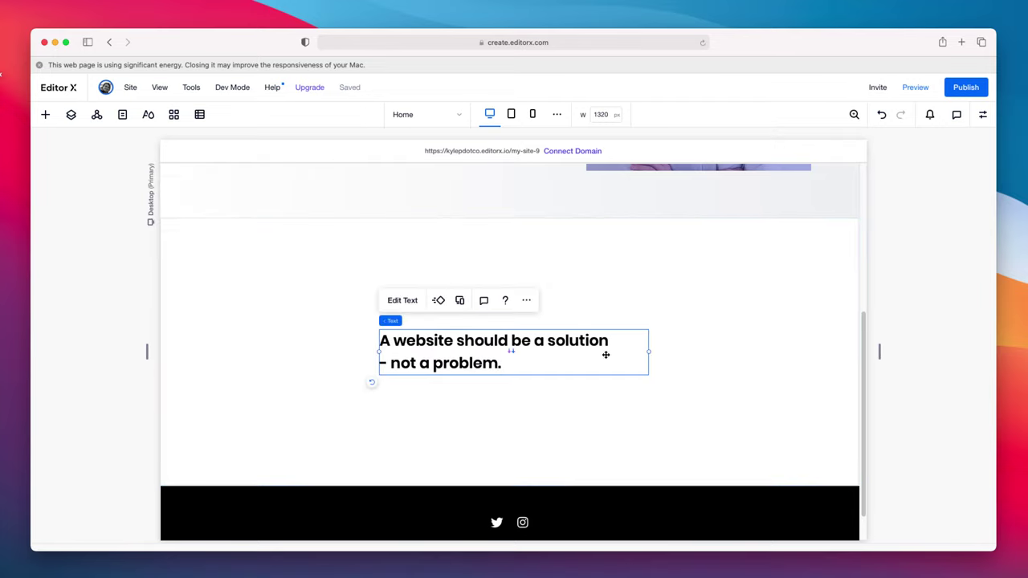
pyautogui.moveTo(606, 356); pyautogui.dragTo(606, 281)
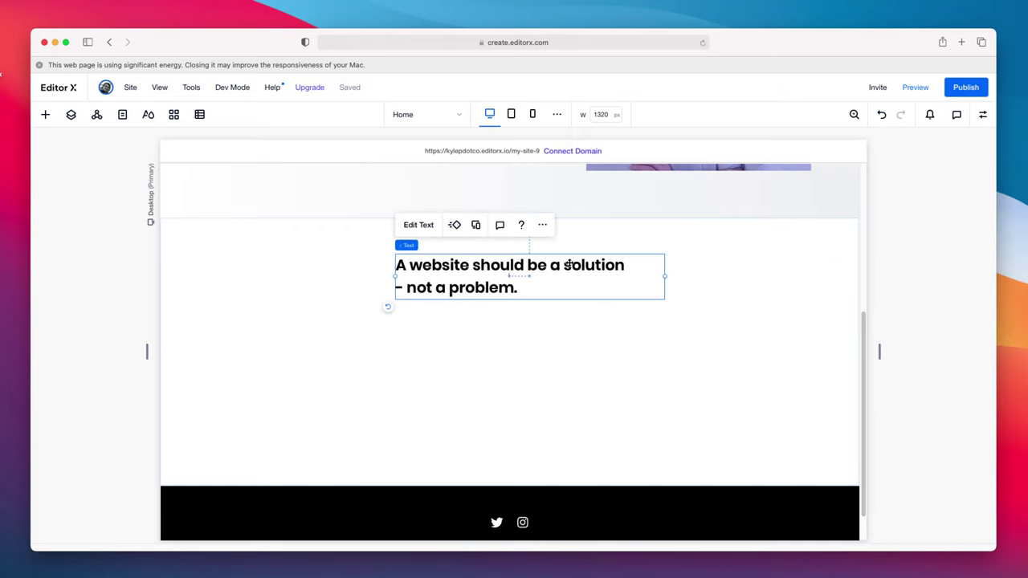
# Step: Turn off auto spacing for the new title and set its line spacing to 1
pyautogui.click(414, 223)
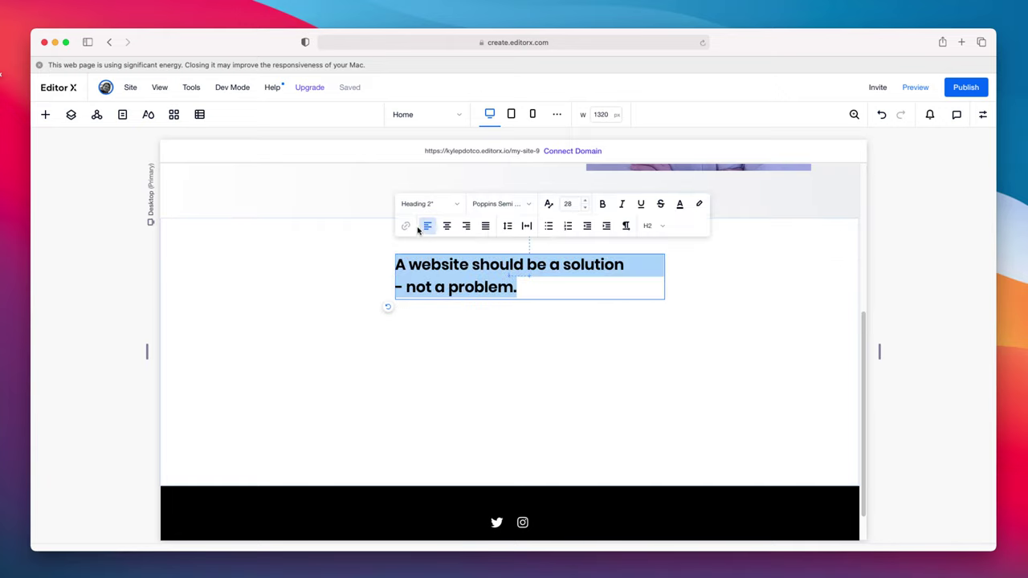
pyautogui.click(508, 229)
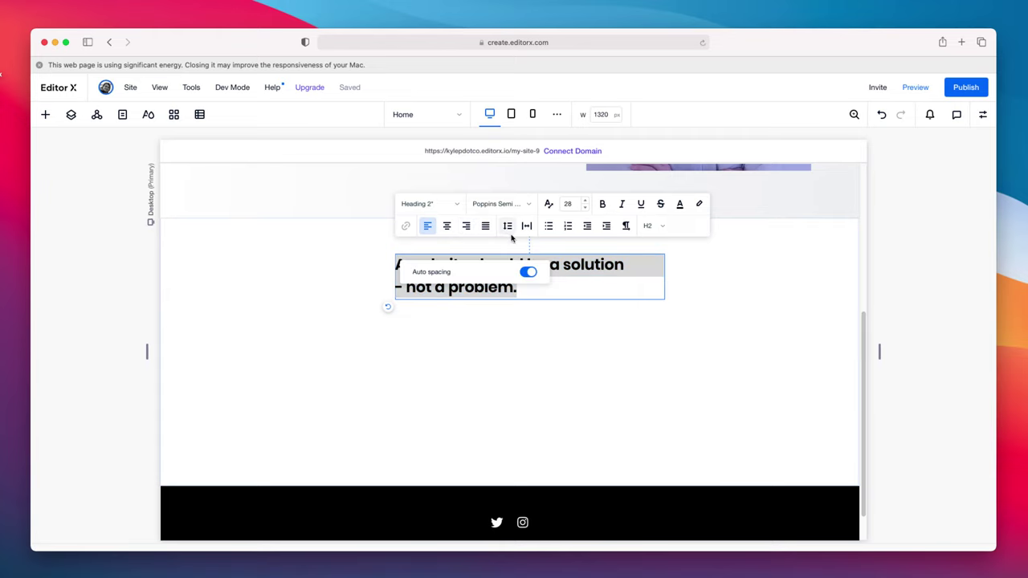
pyautogui.click(528, 274)
pyautogui.click(529, 302)
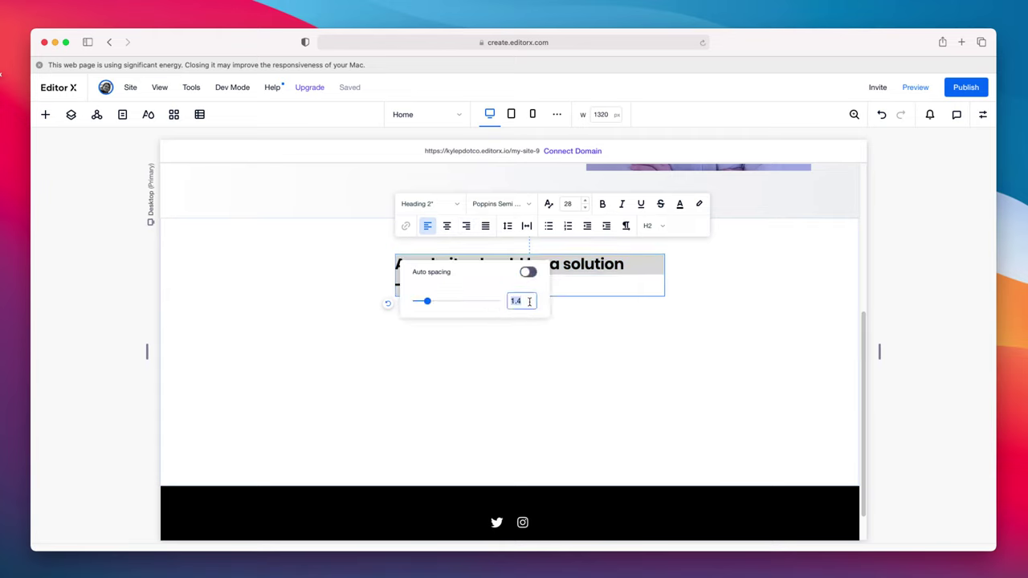
pyautogui.write('1')
pyautogui.press('Return')
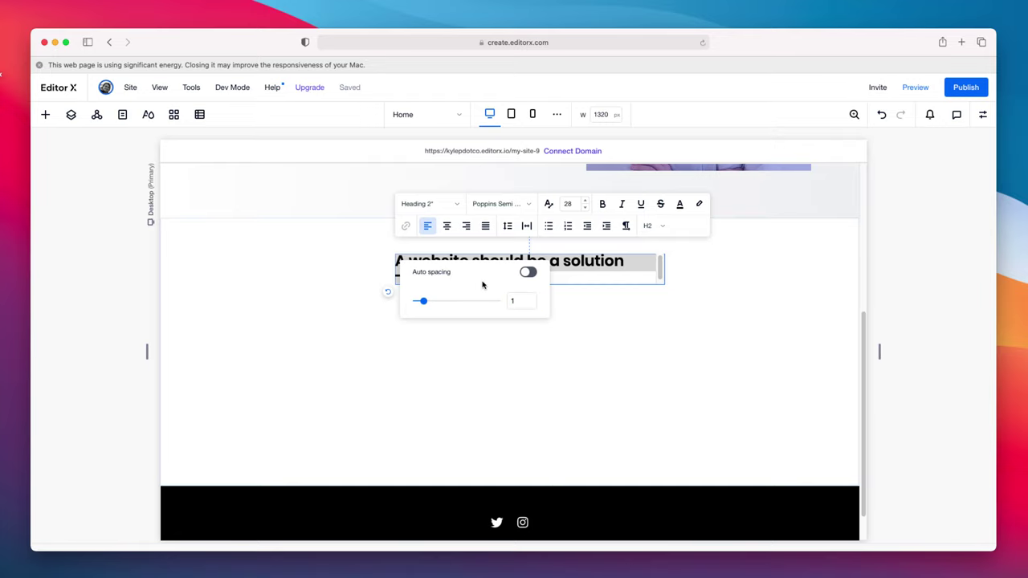
pyautogui.click(553, 258)
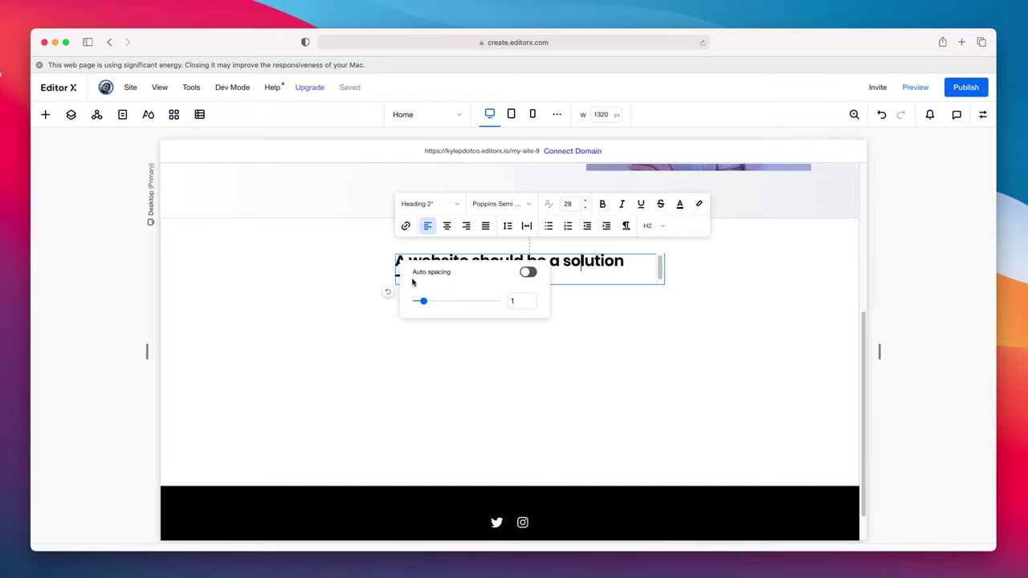
pyautogui.click(377, 271)
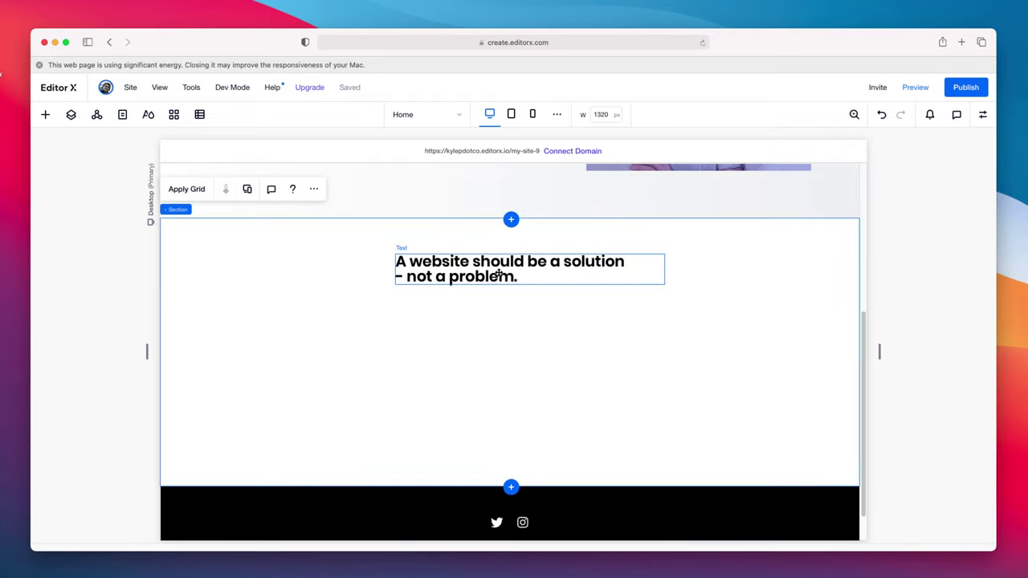
# Step: Nudge the "A website should be a solution - not a problem." title slightly and set its font size to 36
pyautogui.moveTo(499, 275); pyautogui.dragTo(509, 282)
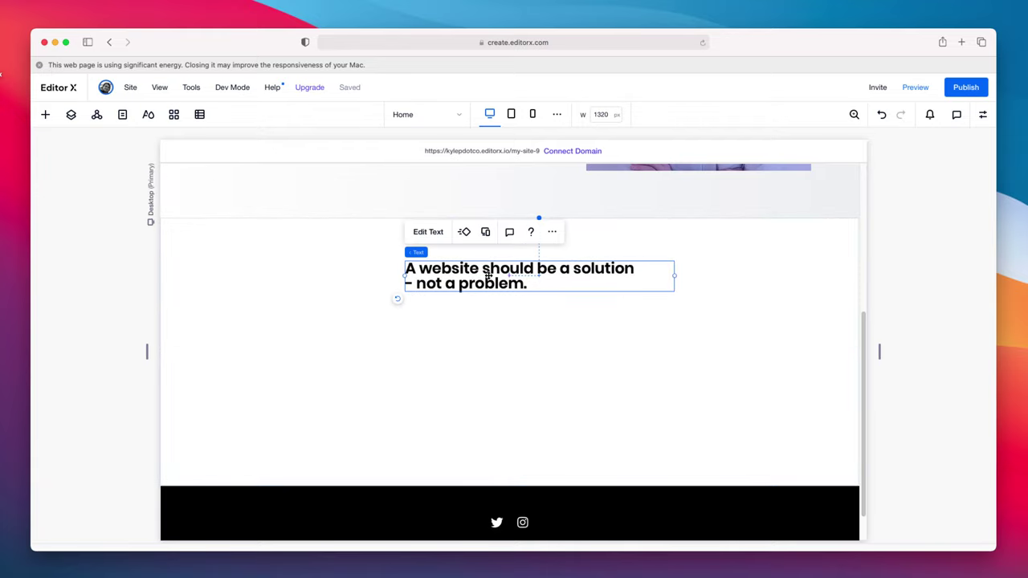
pyautogui.click(436, 232)
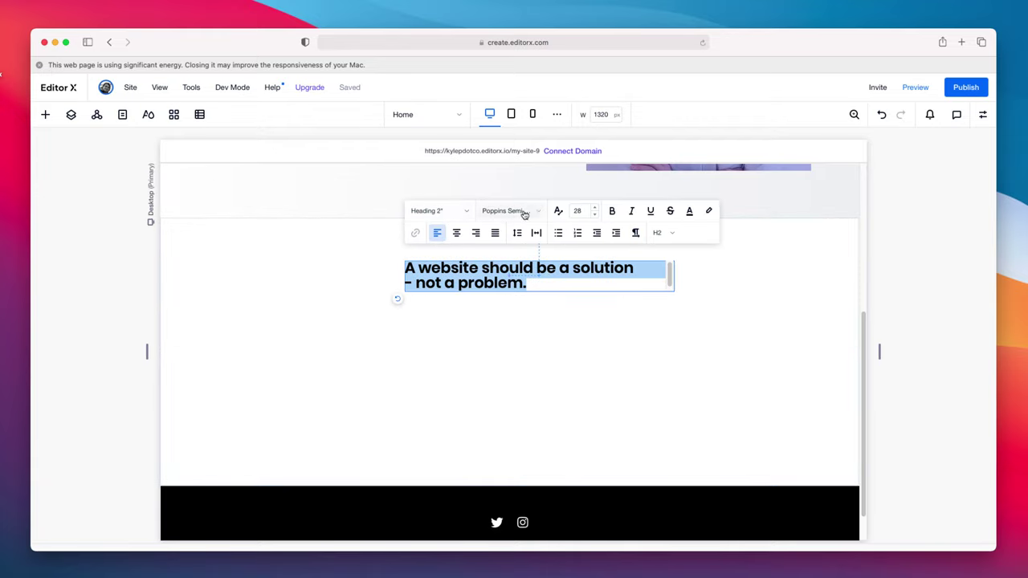
pyautogui.click(595, 211)
pyautogui.click(595, 209)
pyautogui.click(594, 209)
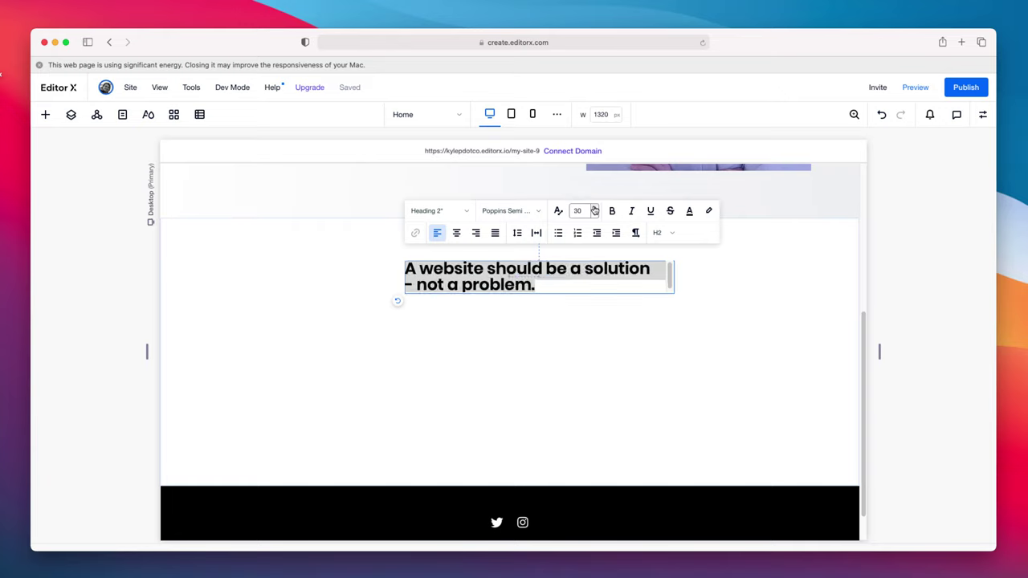
pyautogui.click(595, 209)
pyautogui.click(595, 209)
pyautogui.click(594, 208)
pyautogui.click(594, 208)
pyautogui.click(595, 209)
pyautogui.click(594, 209)
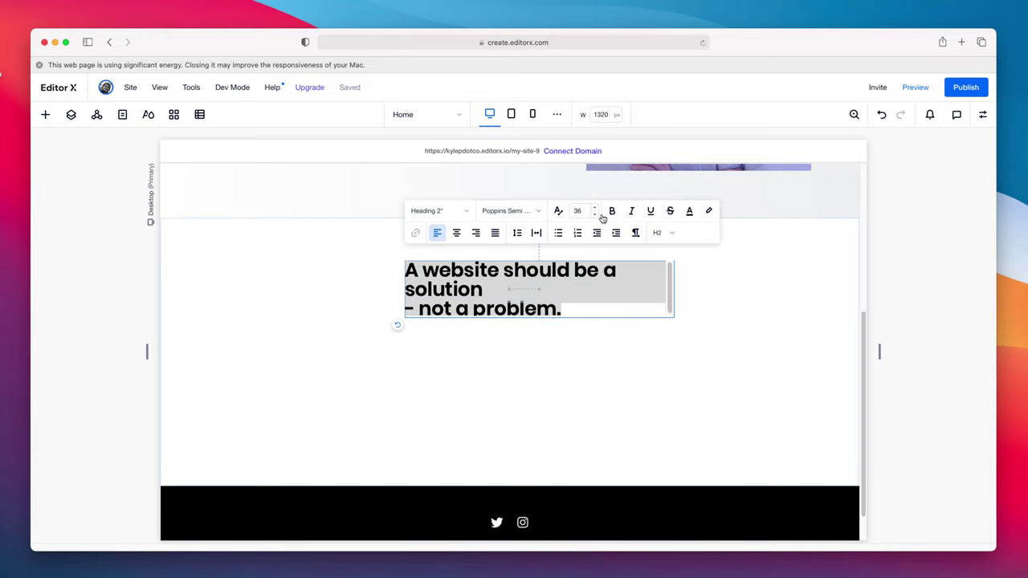
pyautogui.click(627, 340)
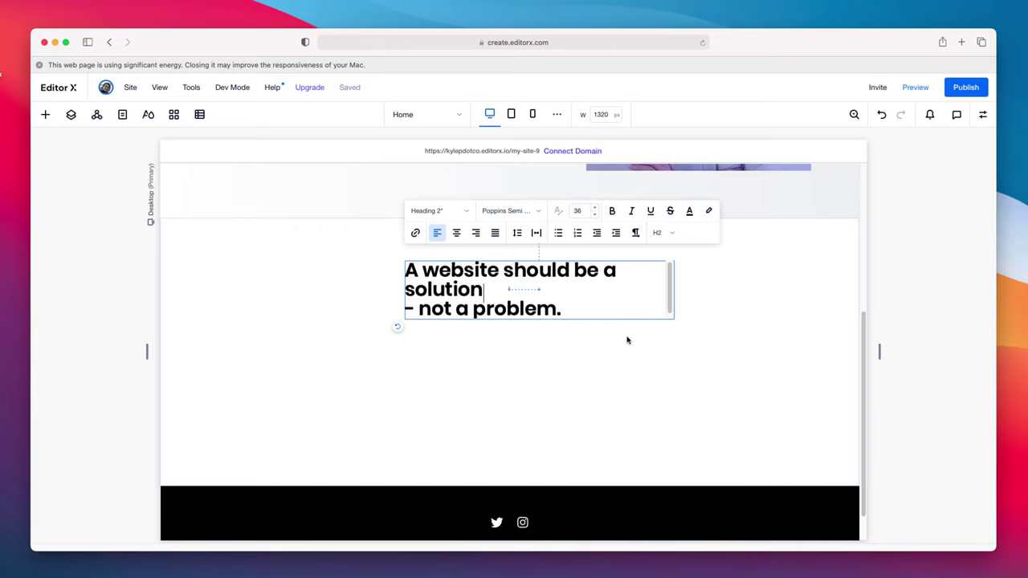
# Step: Widen the title's text box to about 43.6% so it fits on two lines, and center-align its text
pyautogui.click(636, 279)
pyautogui.moveTo(675, 291); pyautogui.dragTo(710, 289)
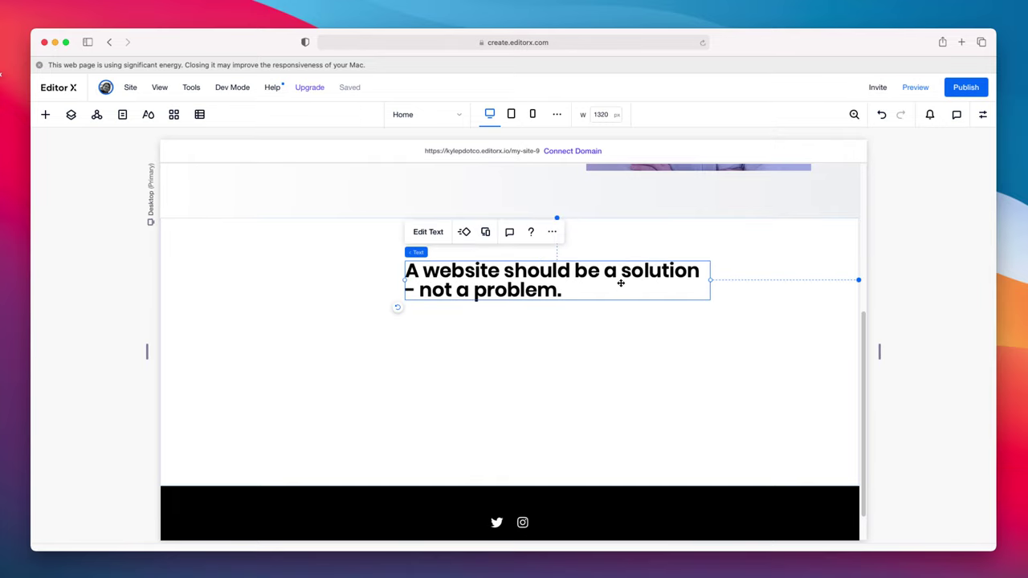
pyautogui.click(439, 235)
pyautogui.click(456, 233)
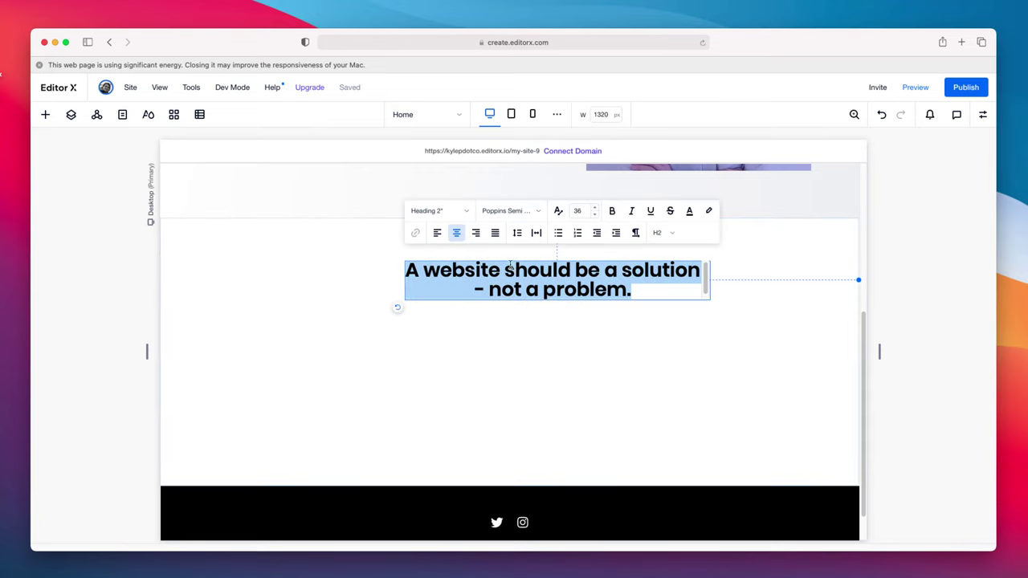
pyautogui.click(699, 305)
pyautogui.click(639, 273)
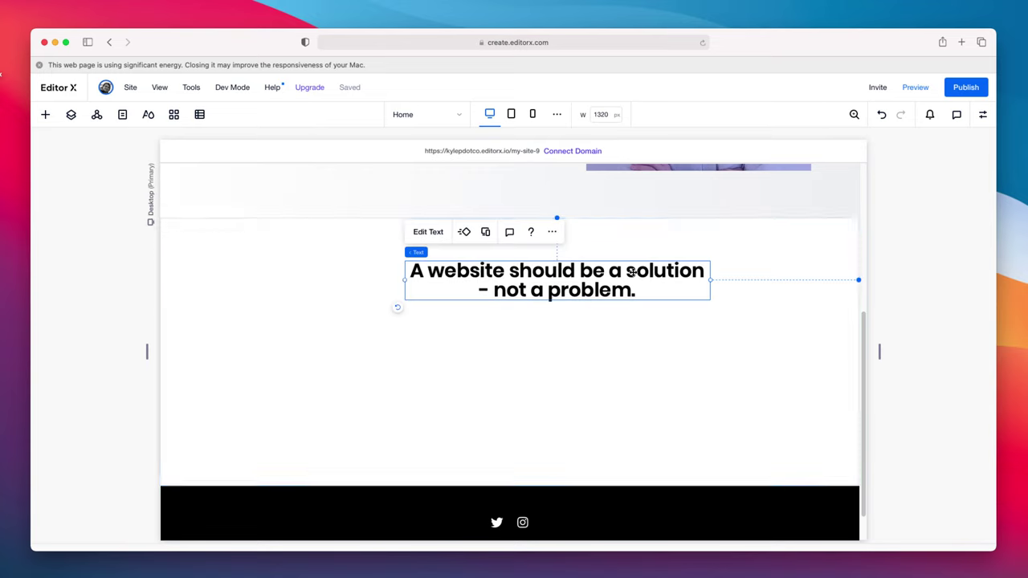
# Step: Center the two-line title horizontally within its section and hide the text properties
pyautogui.click(985, 115)
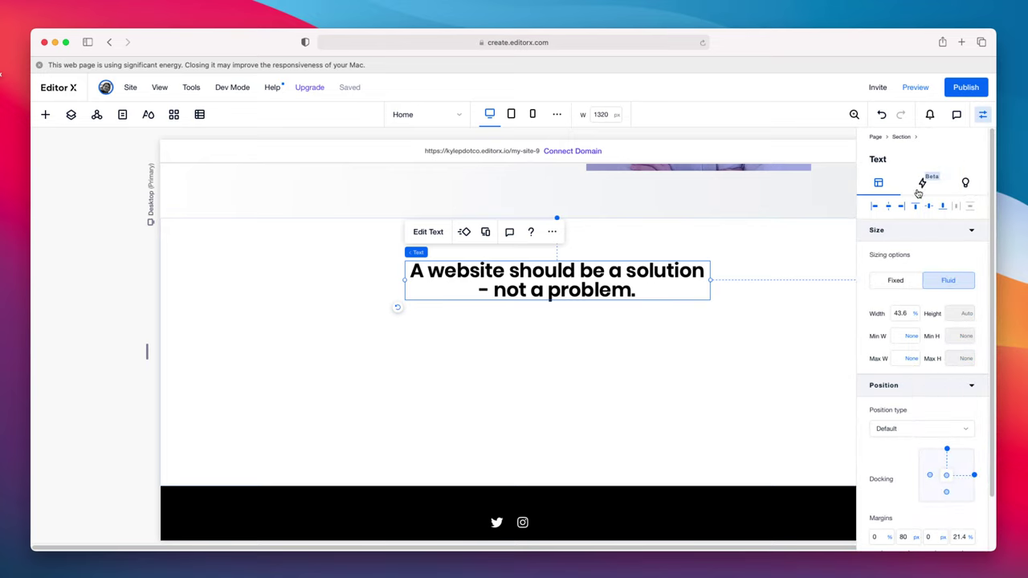
pyautogui.click(764, 280)
pyautogui.click(982, 115)
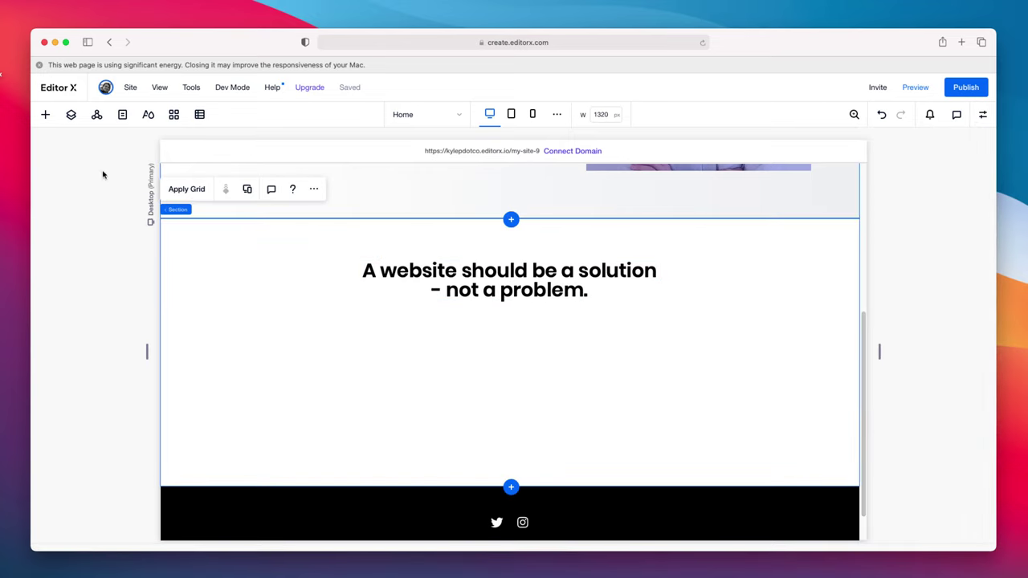
# Step: Add another title reading "SERVICES" and place it directly above the two-line title, about 38 px below the section's upper edge
pyautogui.click(46, 115)
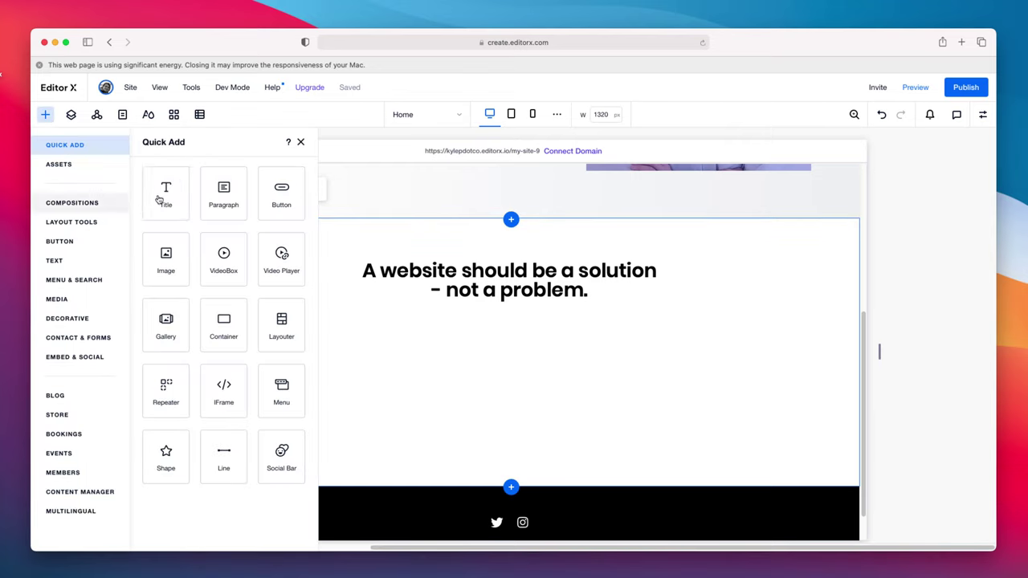
pyautogui.click(164, 166)
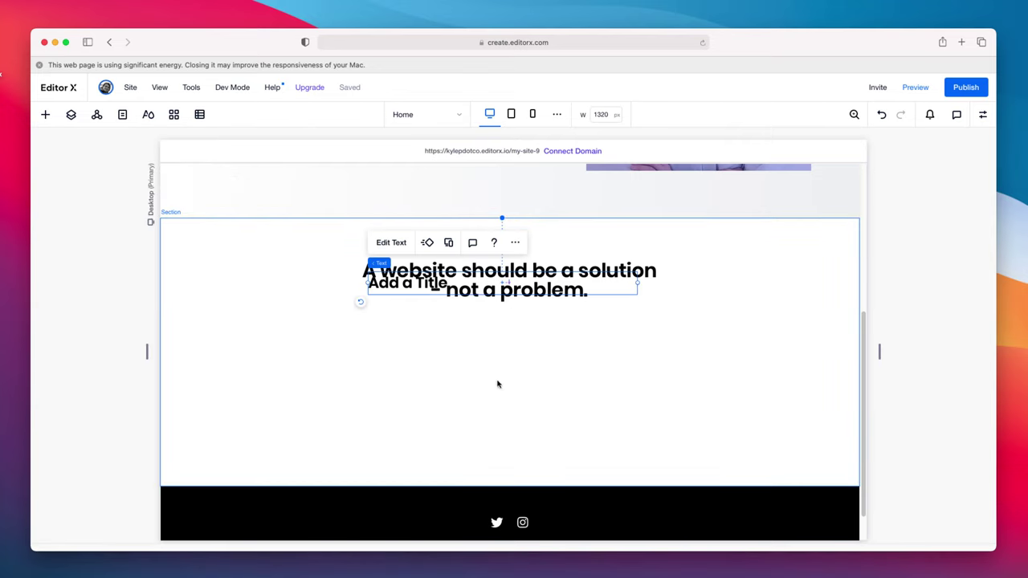
pyautogui.doubleClick(426, 288)
pyautogui.write('ser')
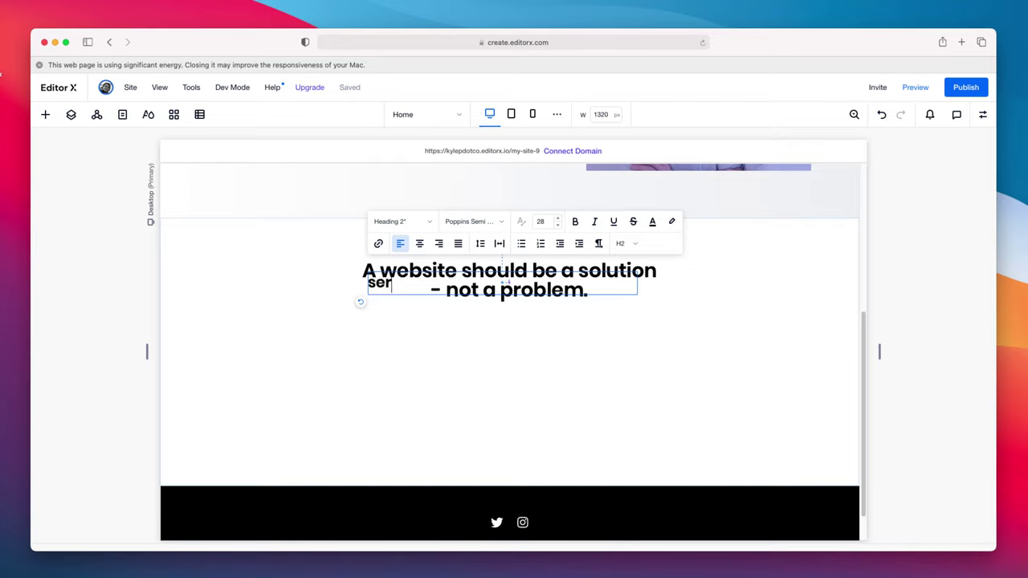
pyautogui.press('BackSpace')
pyautogui.press('BackSpace')
pyautogui.press('BackSpace')
pyautogui.write('SERVICES')
pyautogui.click(473, 340)
pyautogui.moveTo(426, 285); pyautogui.dragTo(471, 252)
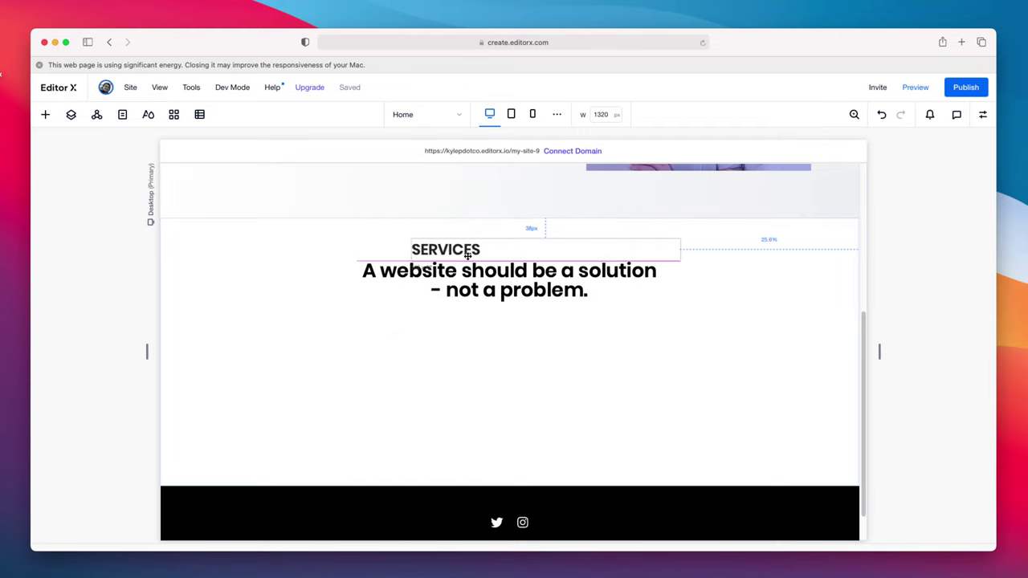
# Step: Narrow the SERVICES text box to about 10.5% width and center it horizontally in the section
pyautogui.moveTo(681, 250); pyautogui.dragTo(487, 251)
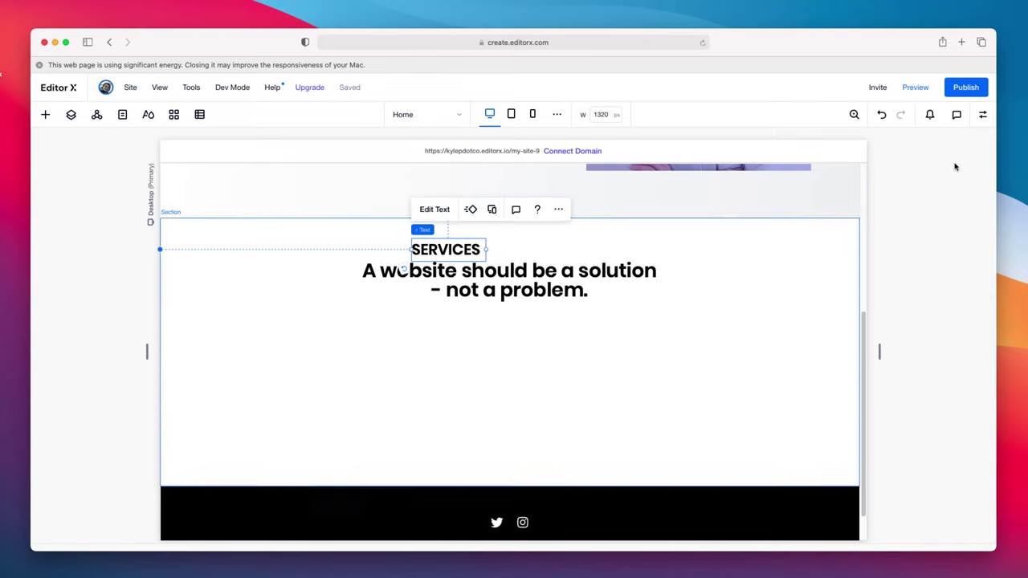
pyautogui.click(983, 114)
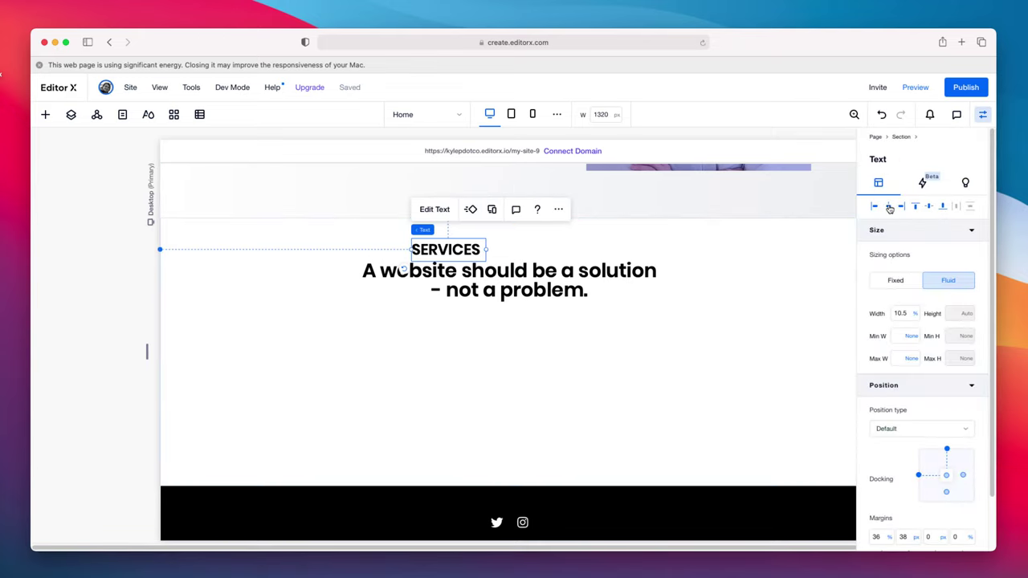
pyautogui.click(888, 206)
pyautogui.click(983, 114)
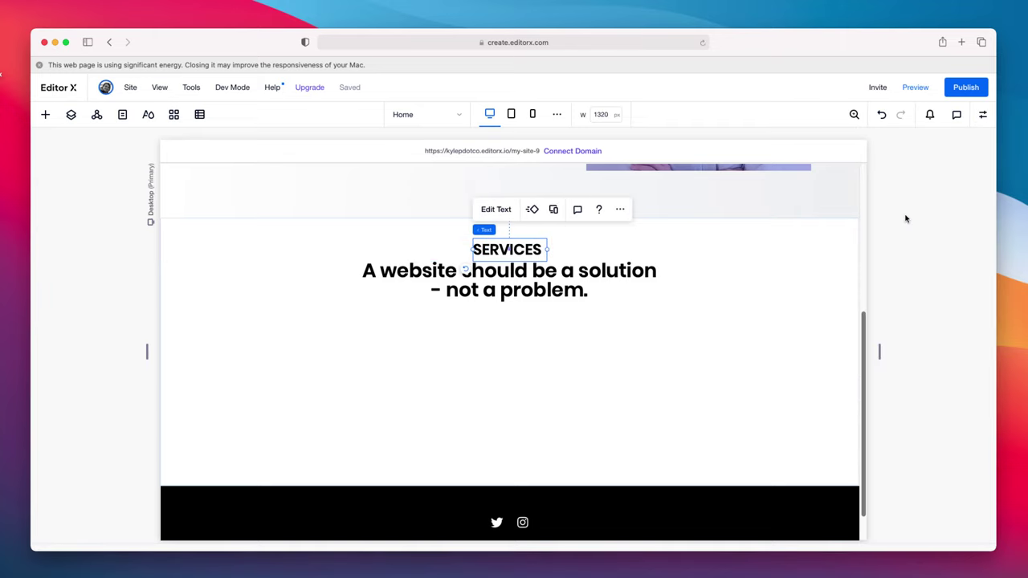
pyautogui.click(907, 218)
# Step: Open the SERVICES title's text for editing
pyautogui.click(538, 252)
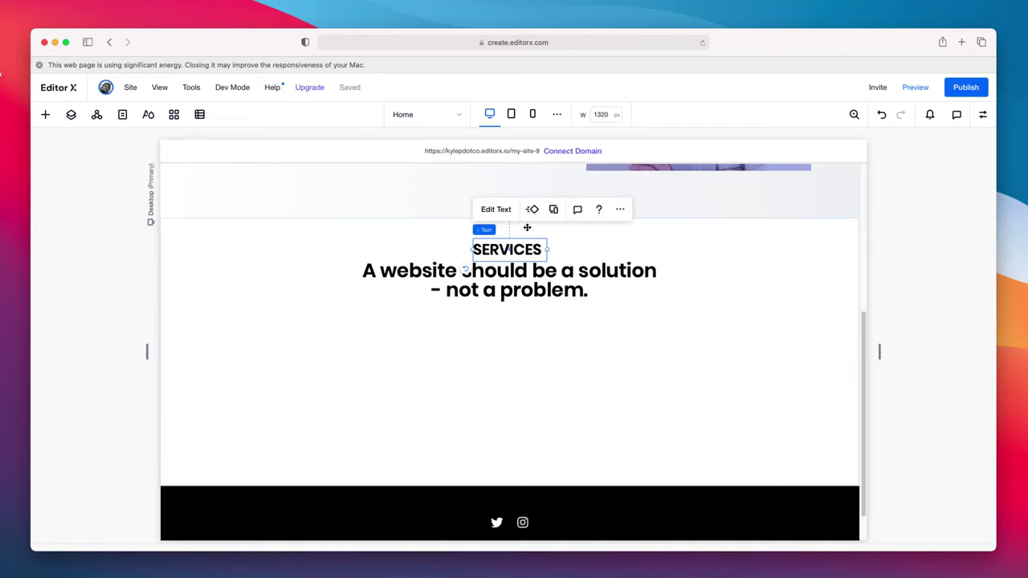
pyautogui.click(506, 211)
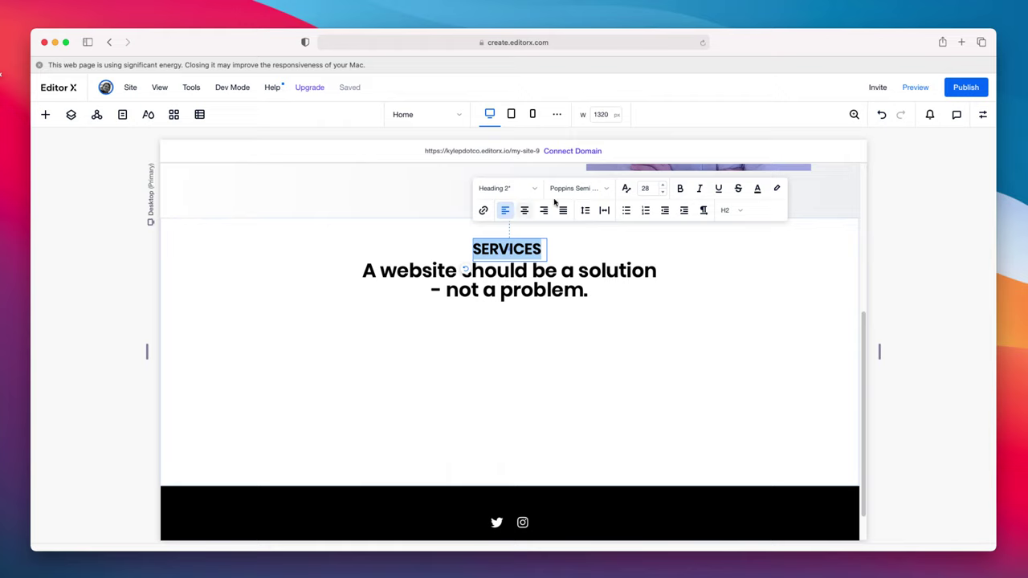
# Step: Set the font size of the SERVICES text to 20
pyautogui.click(651, 189)
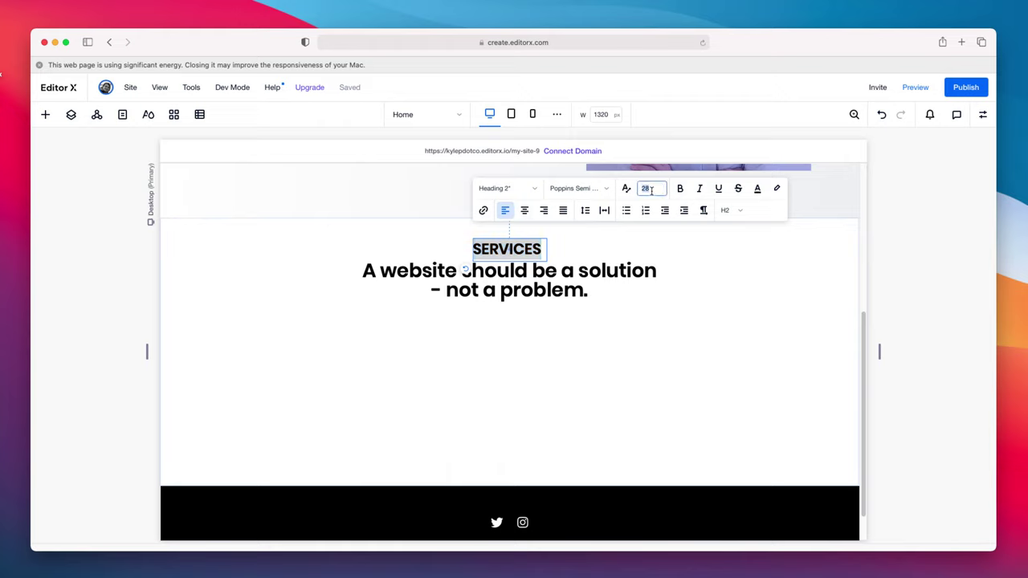
pyautogui.write('20')
pyautogui.press('Return')
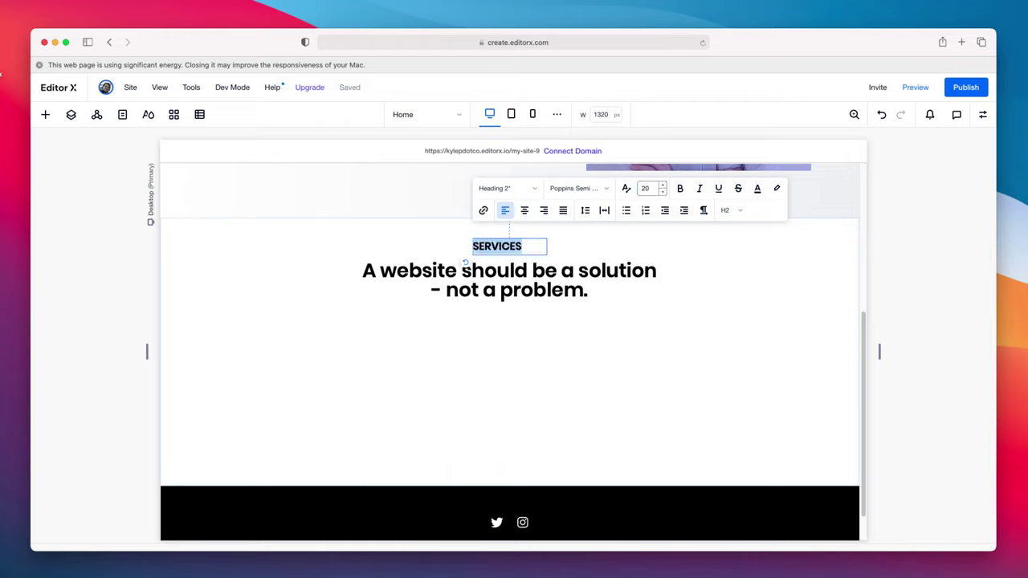
pyautogui.click(578, 307)
# Step: Narrow the SERVICES text box to fit its word and centre it horizontally above the headline
pyautogui.click(505, 245)
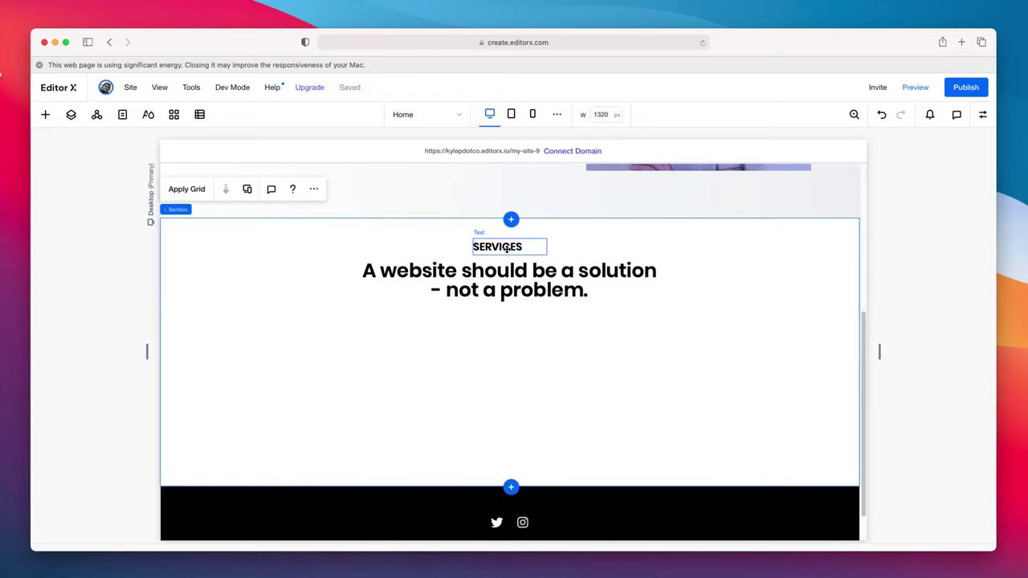
pyautogui.moveTo(507, 250); pyautogui.dragTo(524, 253)
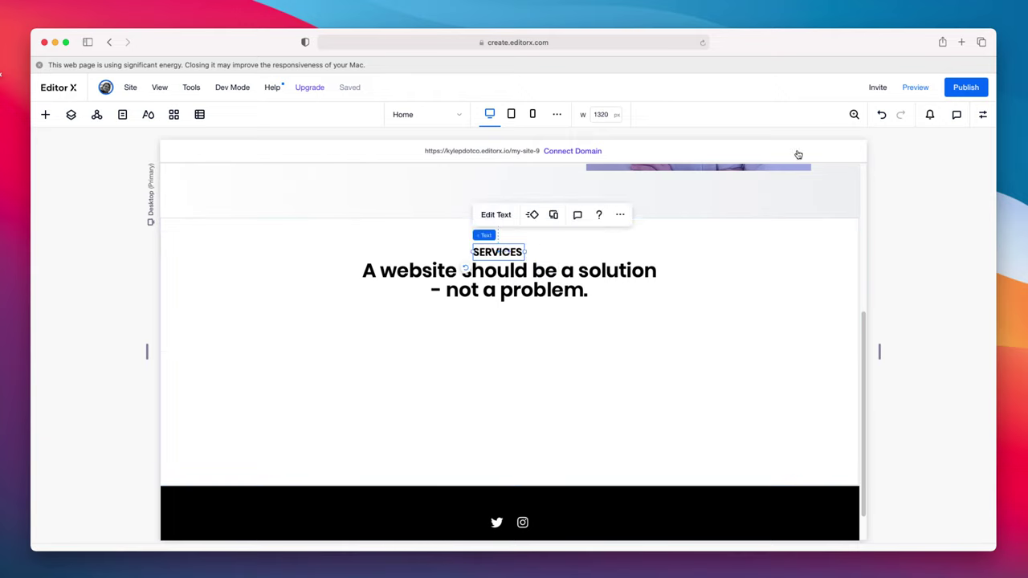
pyautogui.click(981, 117)
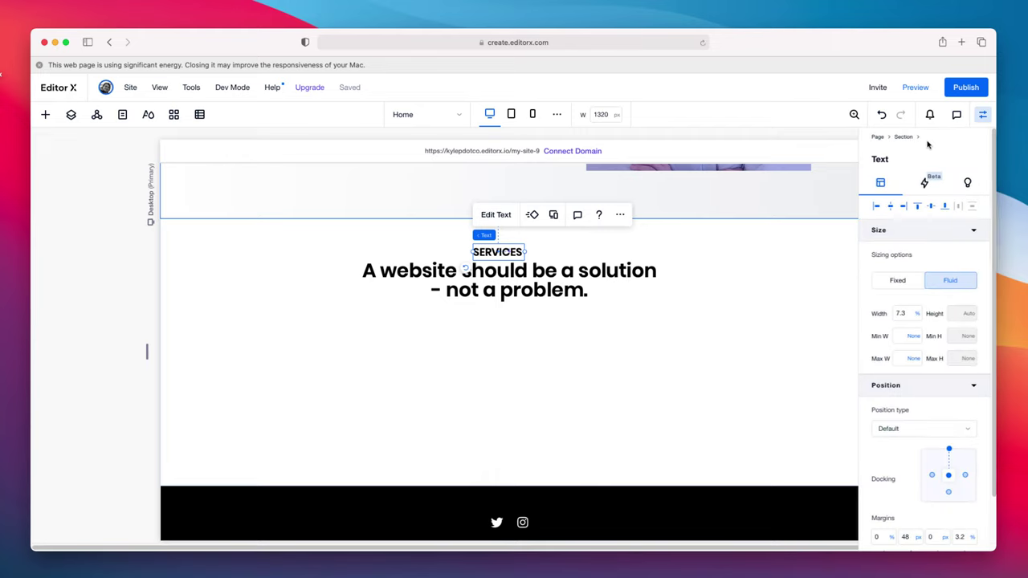
pyautogui.click(983, 114)
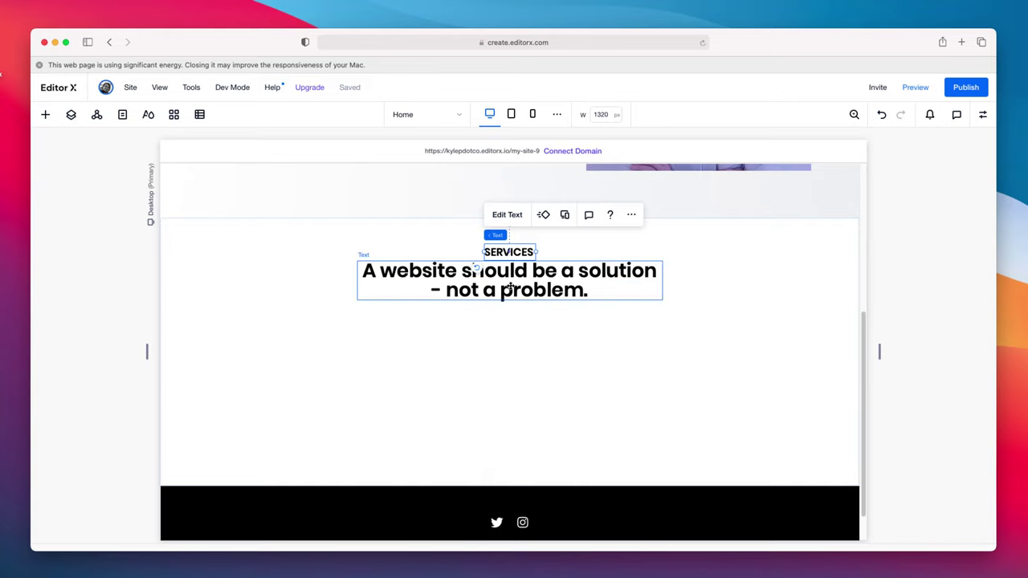
# Step: Stack the SERVICES text with the headline below it and shift the stack within the section
pyautogui.click(509, 287)
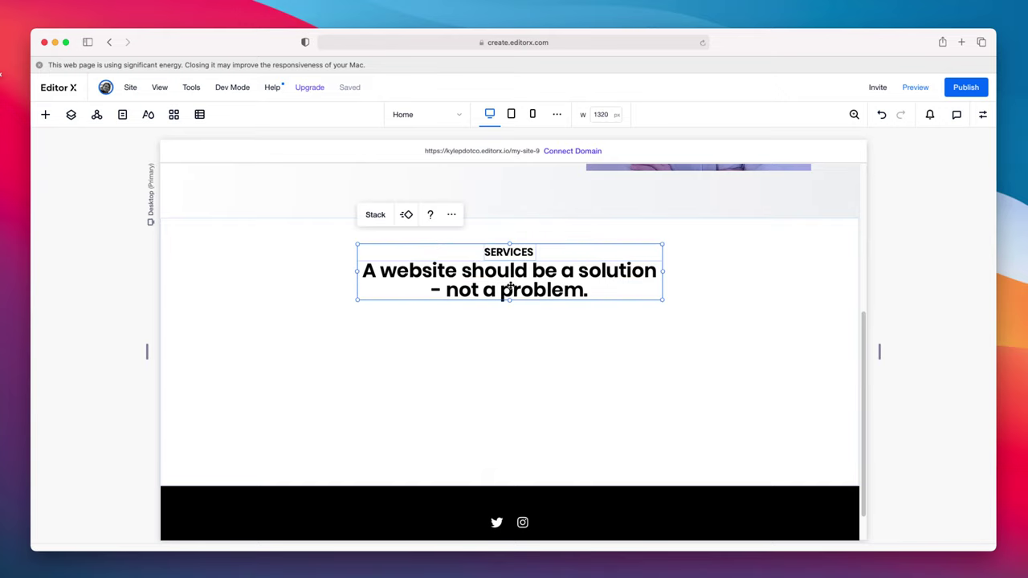
pyautogui.click(376, 216)
pyautogui.moveTo(544, 272); pyautogui.dragTo(599, 286)
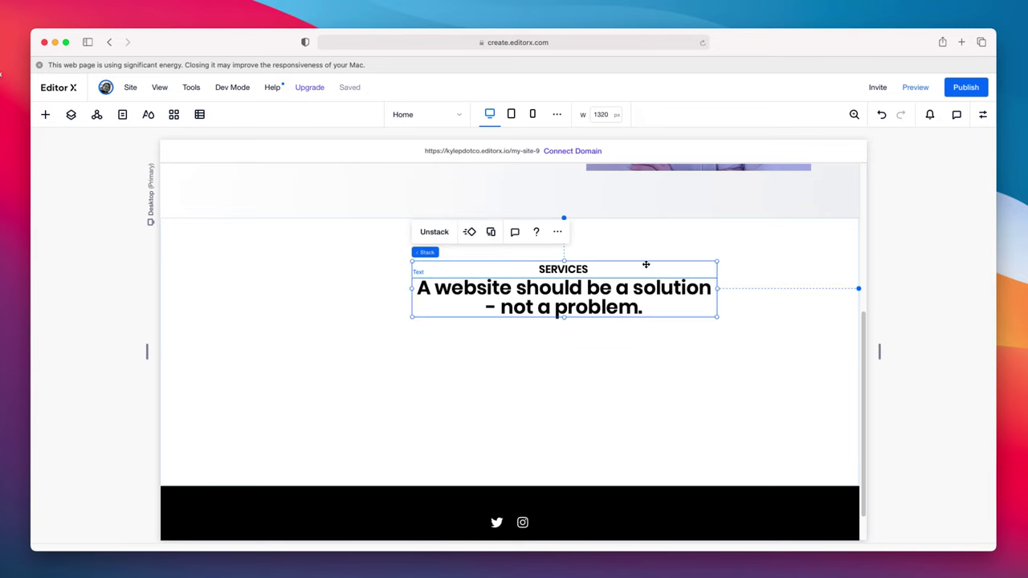
# Step: Centre the heading stack horizontally in the section and move it up slightly
pyautogui.click(983, 114)
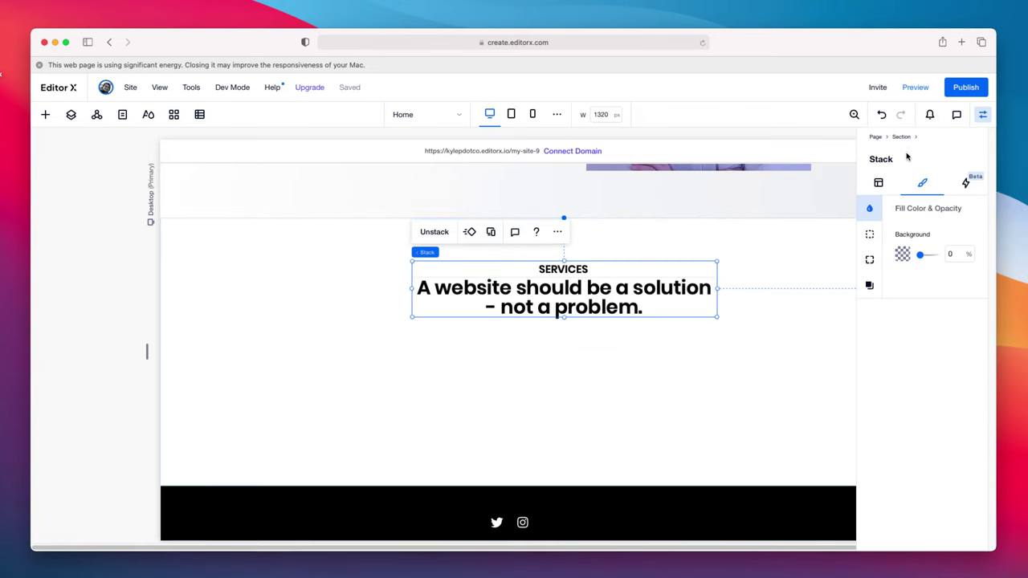
pyautogui.click(879, 184)
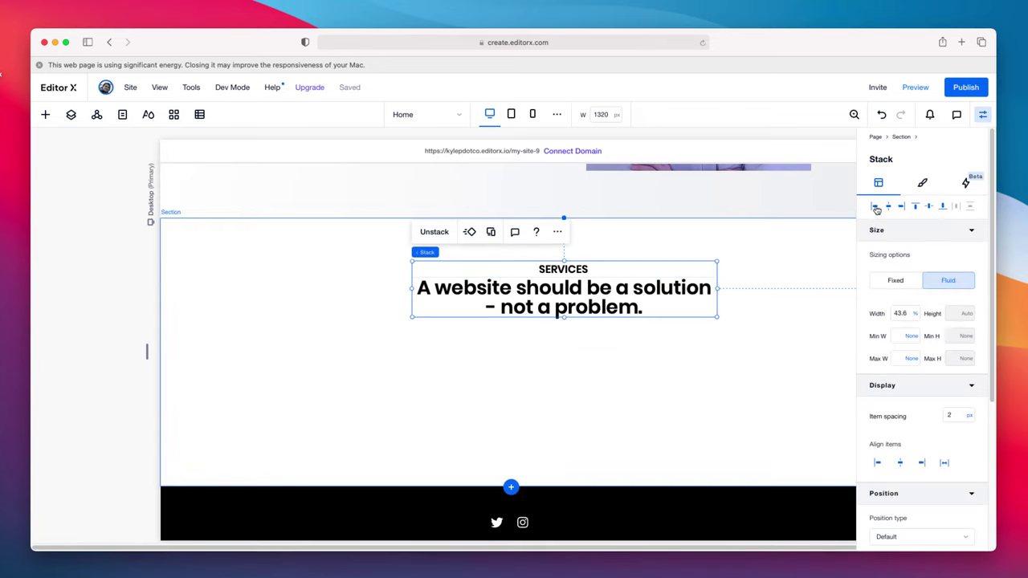
pyautogui.click(889, 206)
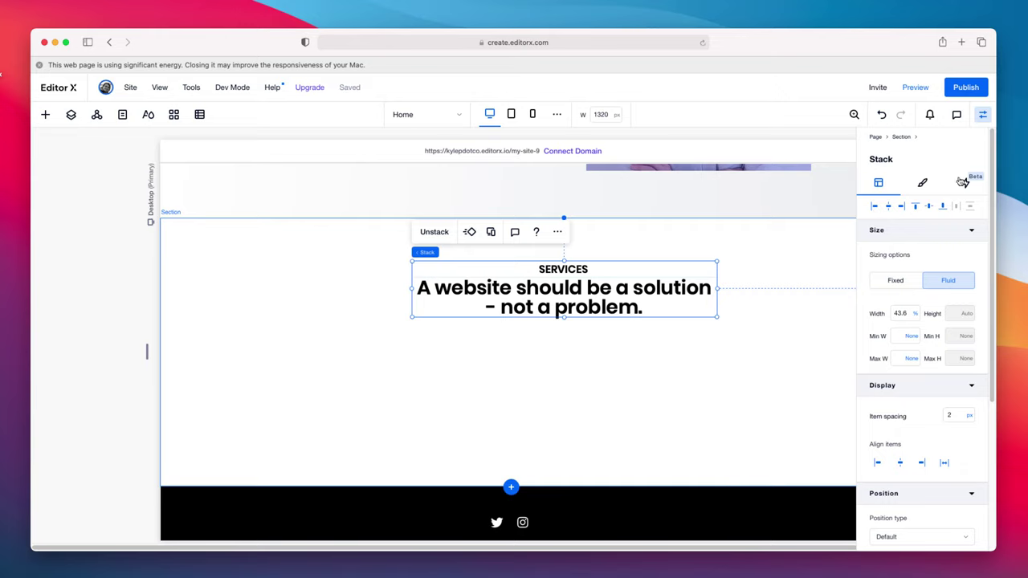
pyautogui.click(981, 117)
pyautogui.click(905, 246)
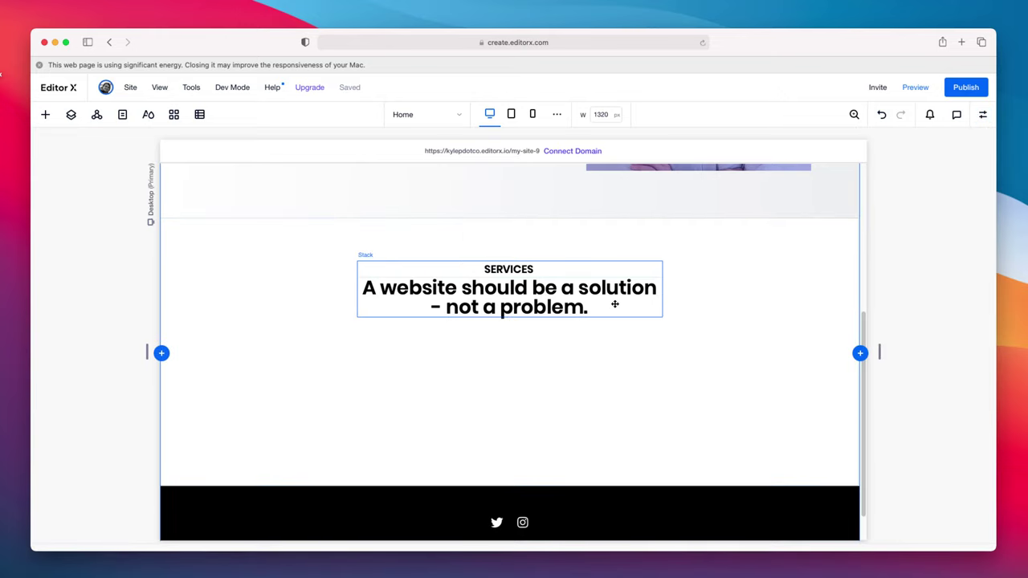
pyautogui.moveTo(615, 303); pyautogui.dragTo(614, 286)
pyautogui.moveTo(625, 328); pyautogui.dragTo(625, 330)
pyautogui.click(625, 331)
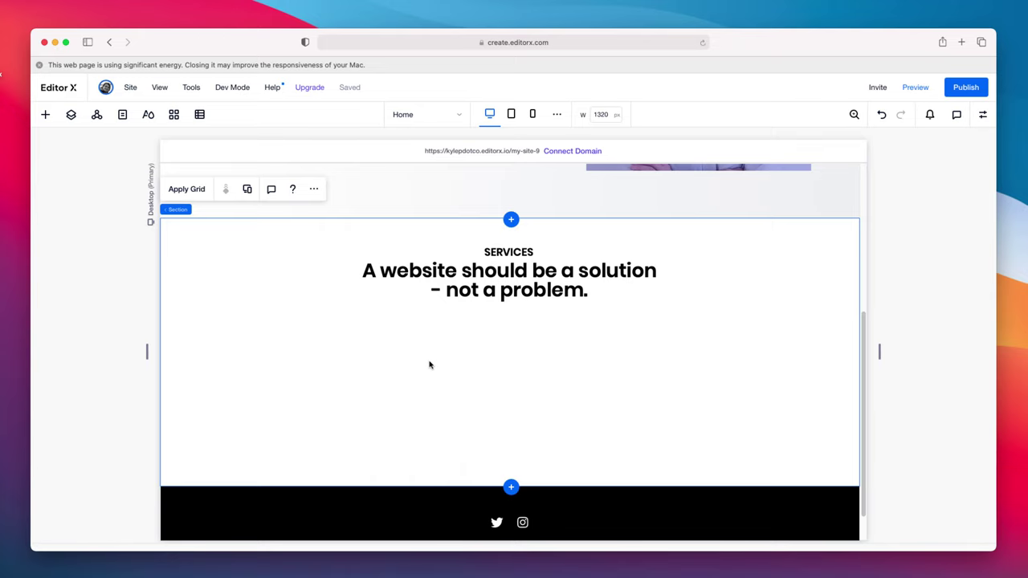
# Step: Add a three-item repeater below the headline and widen it to about 739 px
pyautogui.click(45, 115)
pyautogui.click(165, 398)
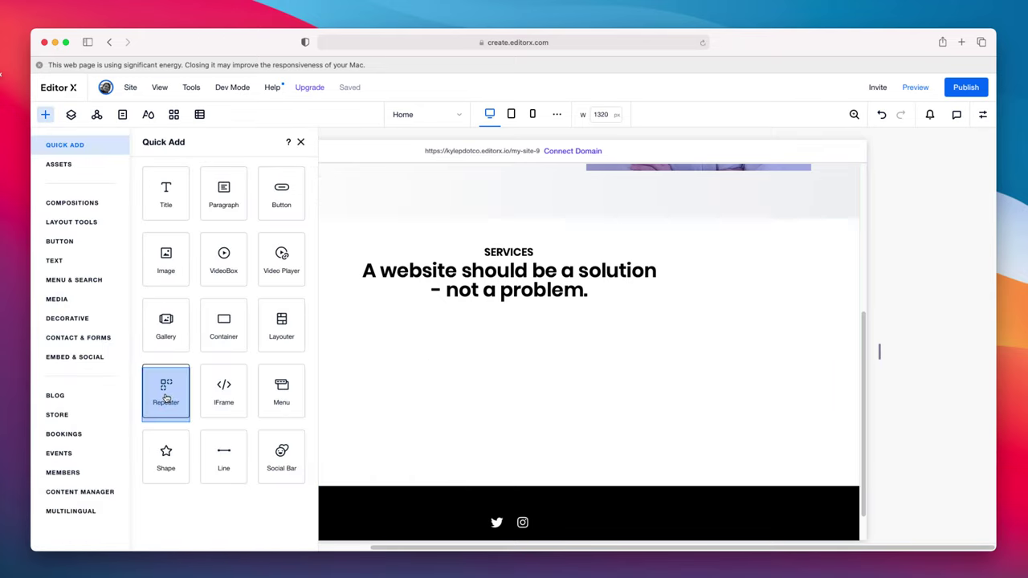
pyautogui.moveTo(531, 315); pyautogui.dragTo(538, 357)
pyautogui.moveTo(359, 383); pyautogui.dragTo(361, 391)
pyautogui.click(362, 395)
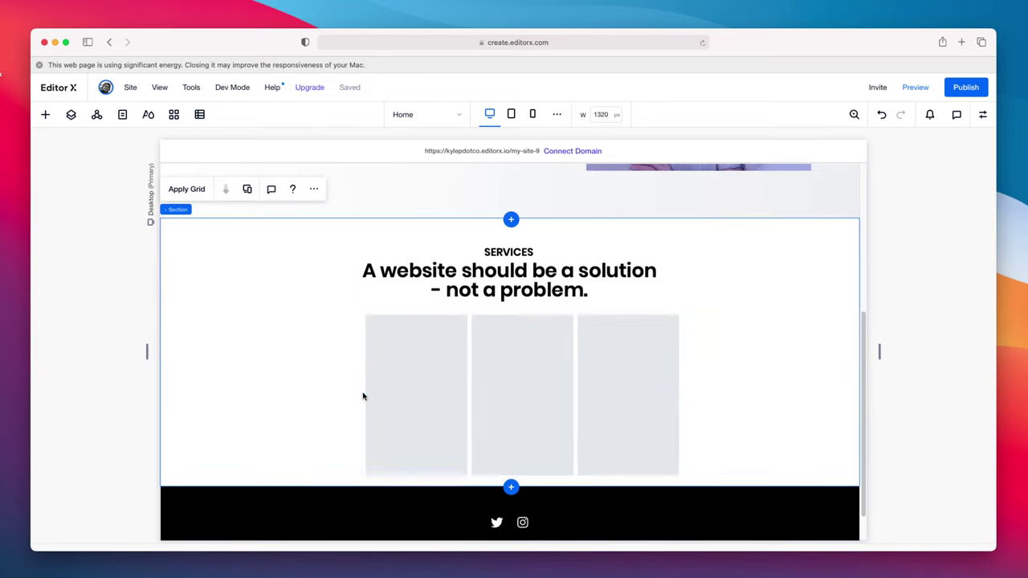
pyautogui.click(376, 387)
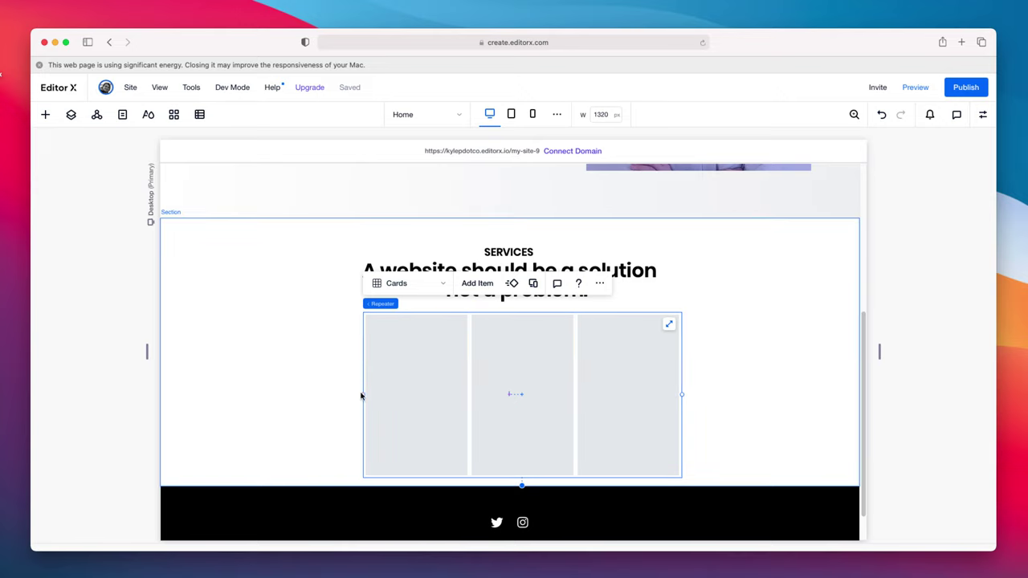
pyautogui.moveTo(361, 394); pyautogui.dragTo(283, 397)
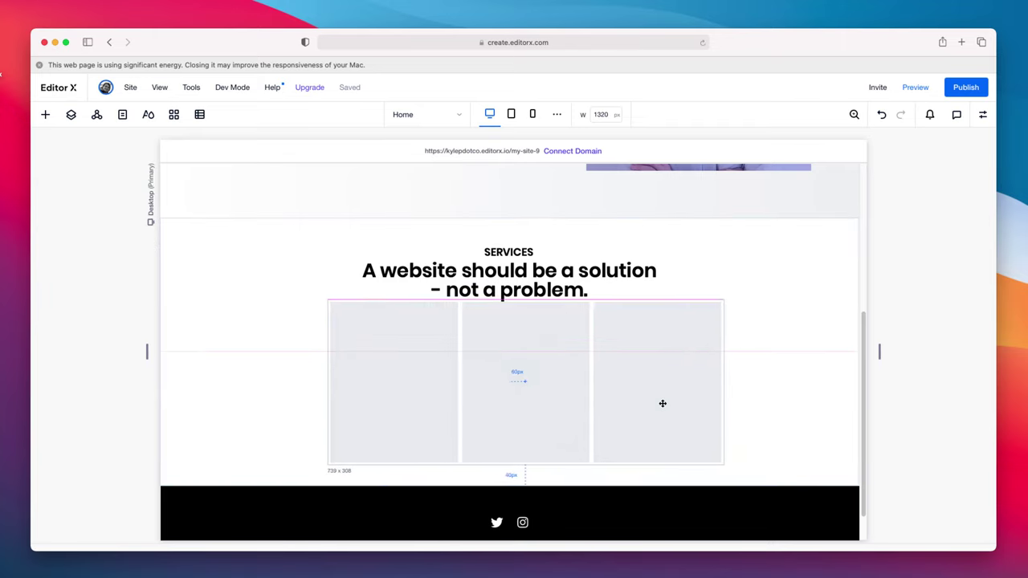
# Step: Change the repeater items' background fill to white (#FFFFFF)
pyautogui.click(383, 367)
pyautogui.click(382, 367)
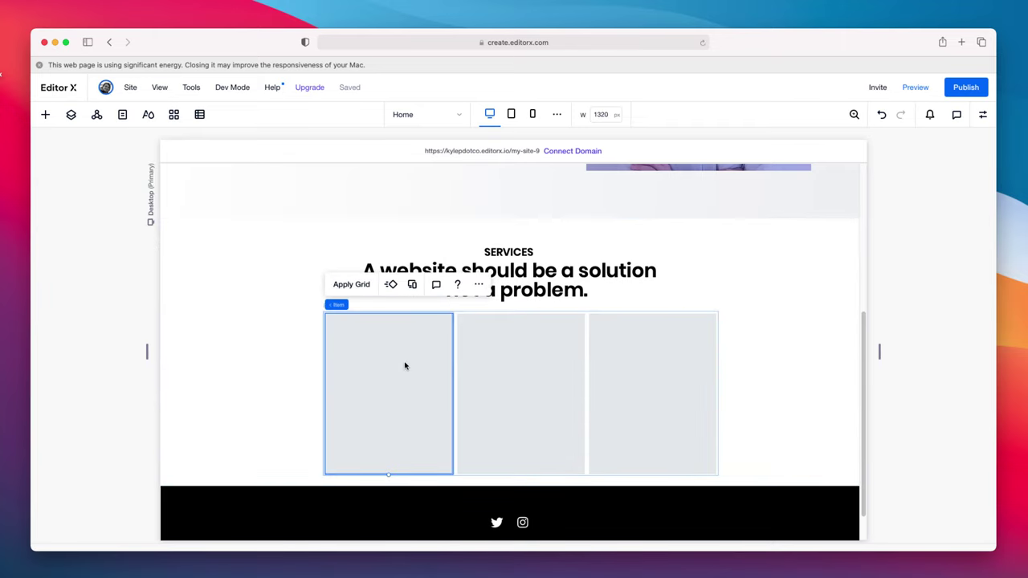
pyautogui.click(985, 115)
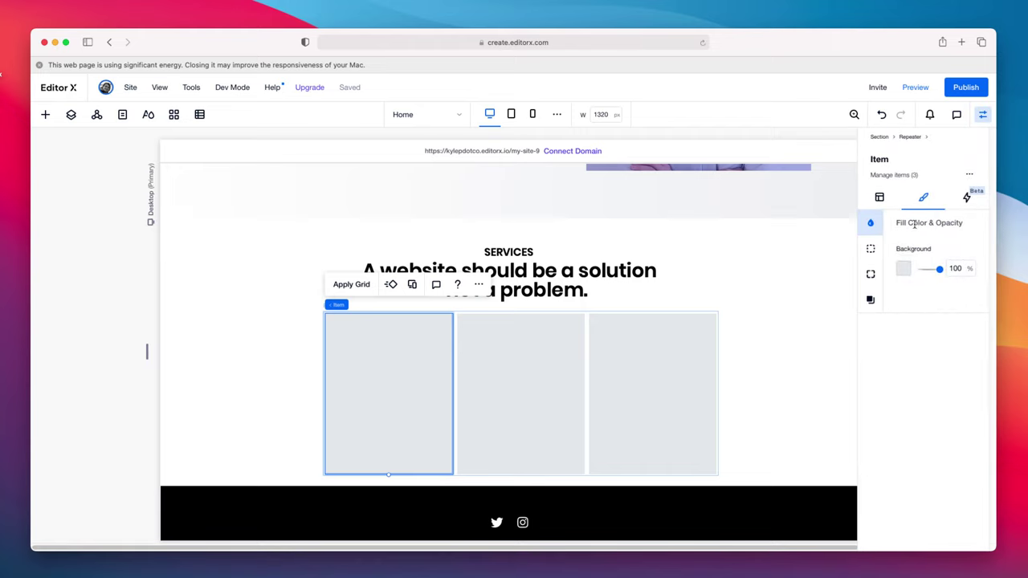
pyautogui.click(902, 267)
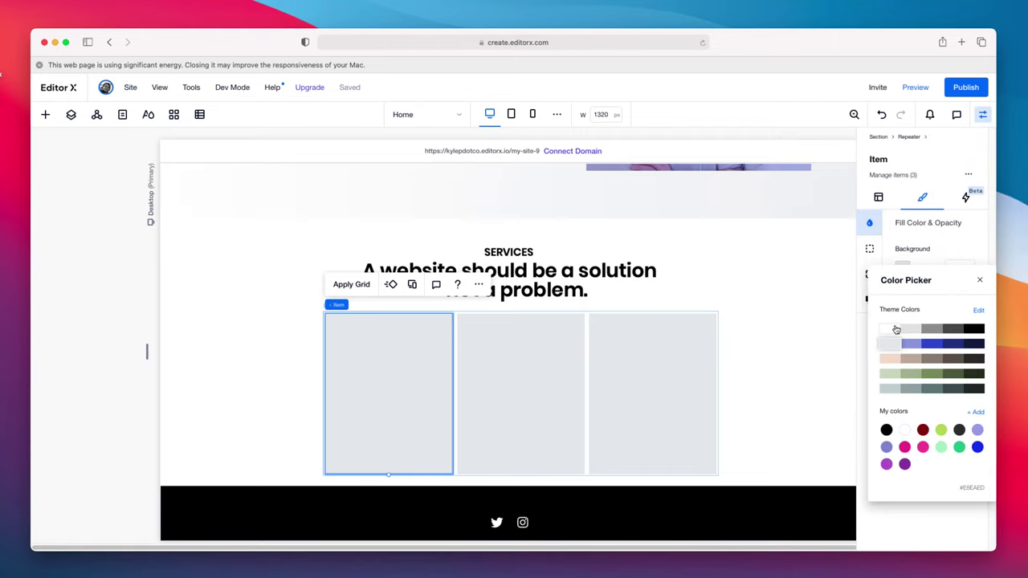
pyautogui.click(896, 330)
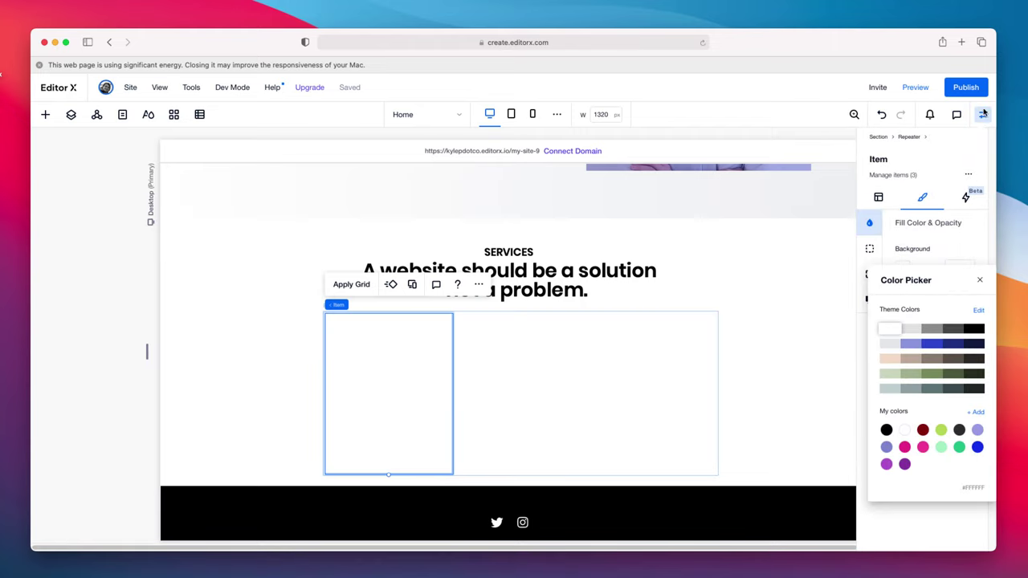
pyautogui.click(984, 114)
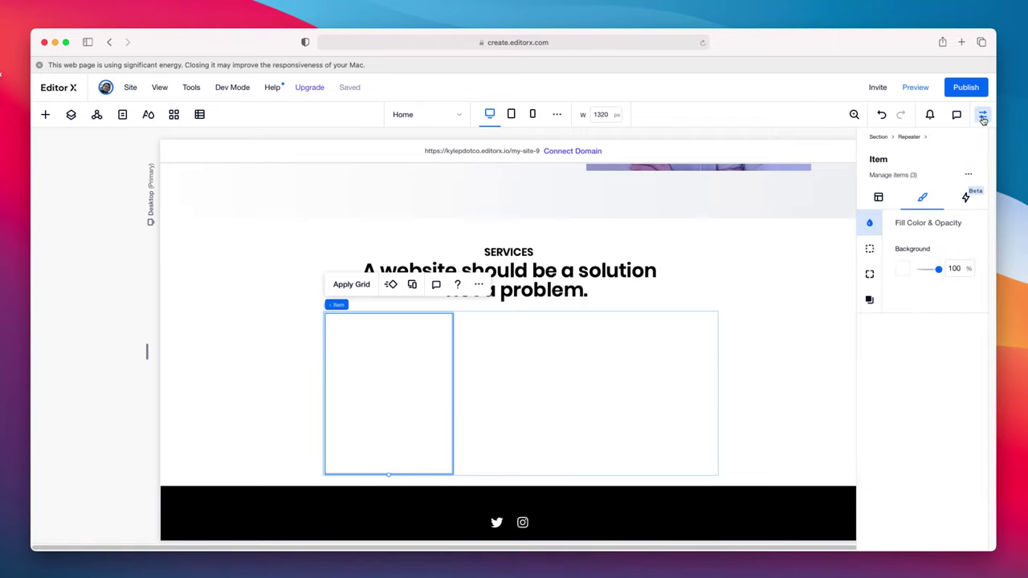
pyautogui.click(404, 382)
pyautogui.click(404, 379)
pyautogui.click(540, 371)
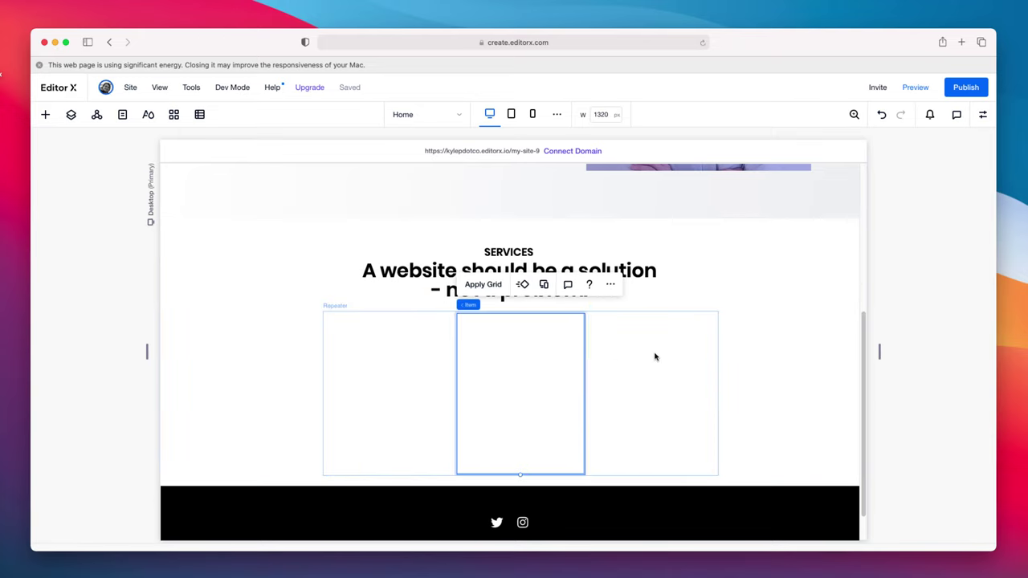
pyautogui.click(654, 356)
# Step: Add a star shape and attach it to the upper left corner of the first repeater item
pyautogui.click(412, 365)
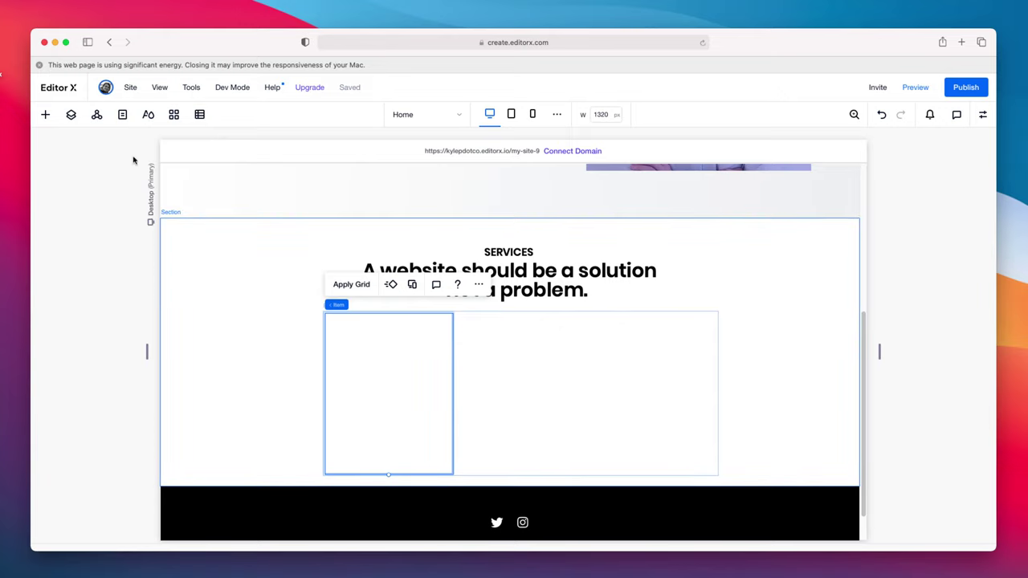
pyautogui.click(45, 114)
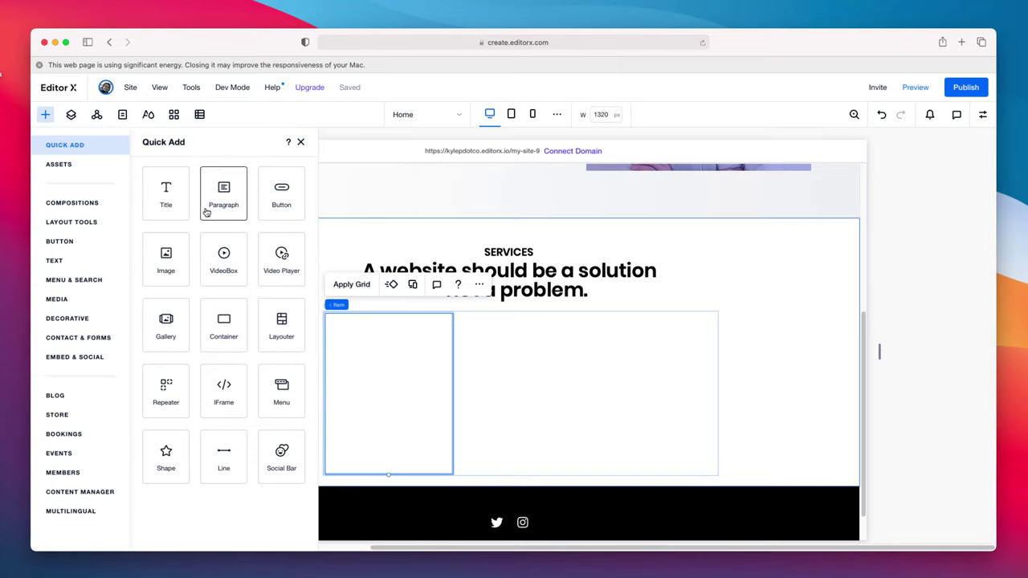
pyautogui.click(171, 454)
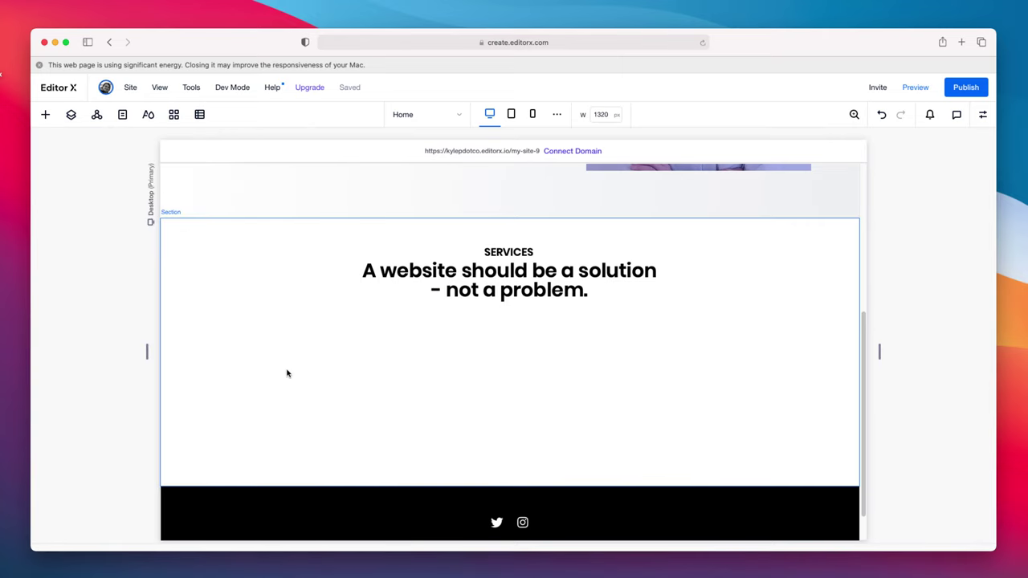
pyautogui.moveTo(544, 347); pyautogui.dragTo(344, 328)
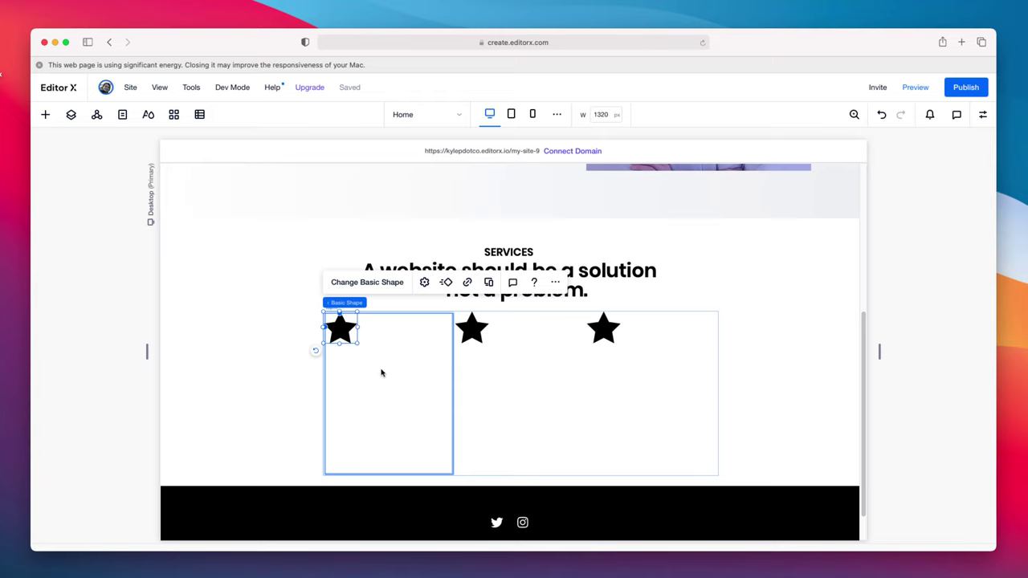
# Step: Add a title below the star in the first repeater item and narrow it to the item's width
pyautogui.click(47, 115)
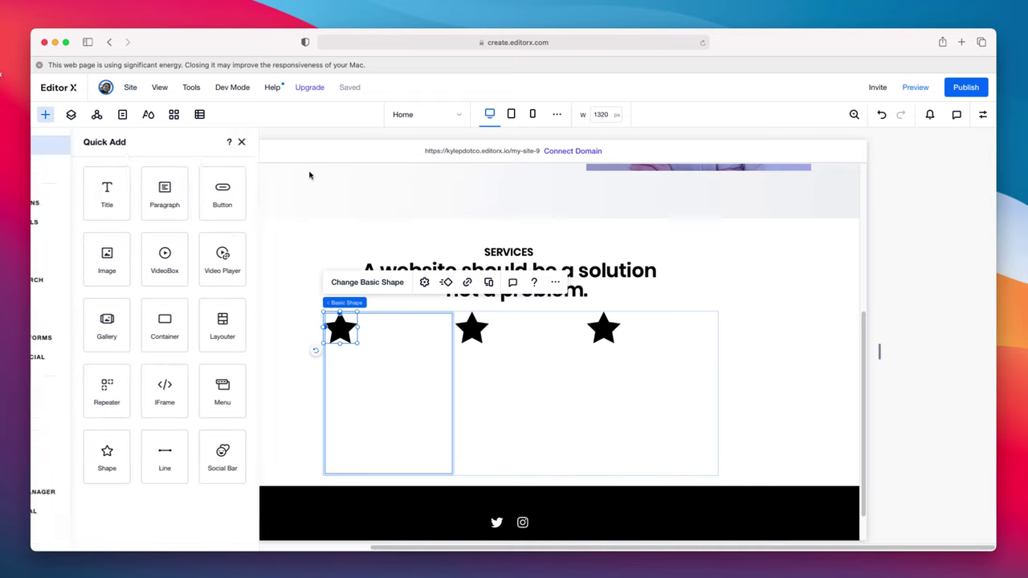
pyautogui.moveTo(165, 197); pyautogui.dragTo(366, 389)
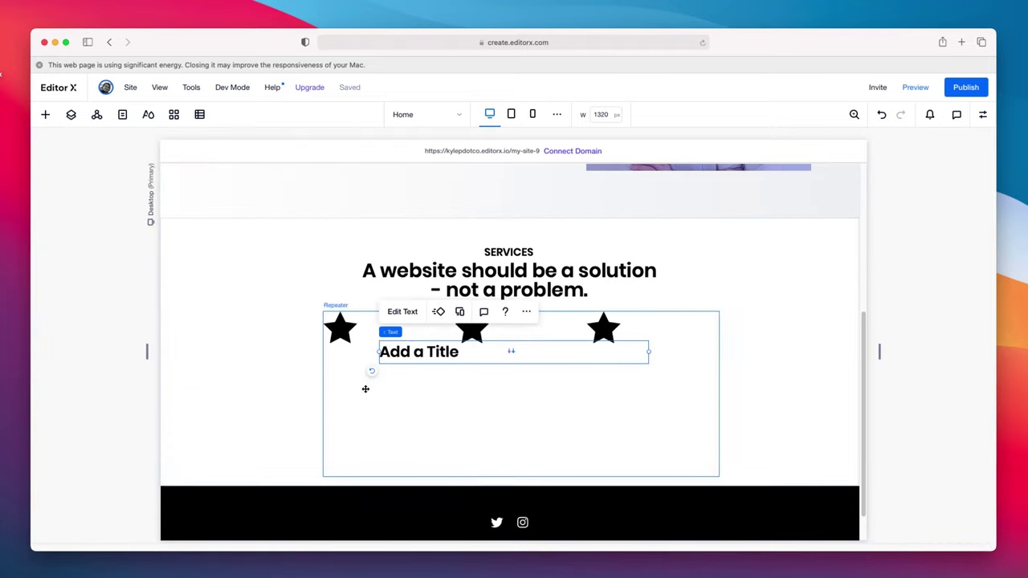
pyautogui.moveTo(458, 356); pyautogui.dragTo(406, 372)
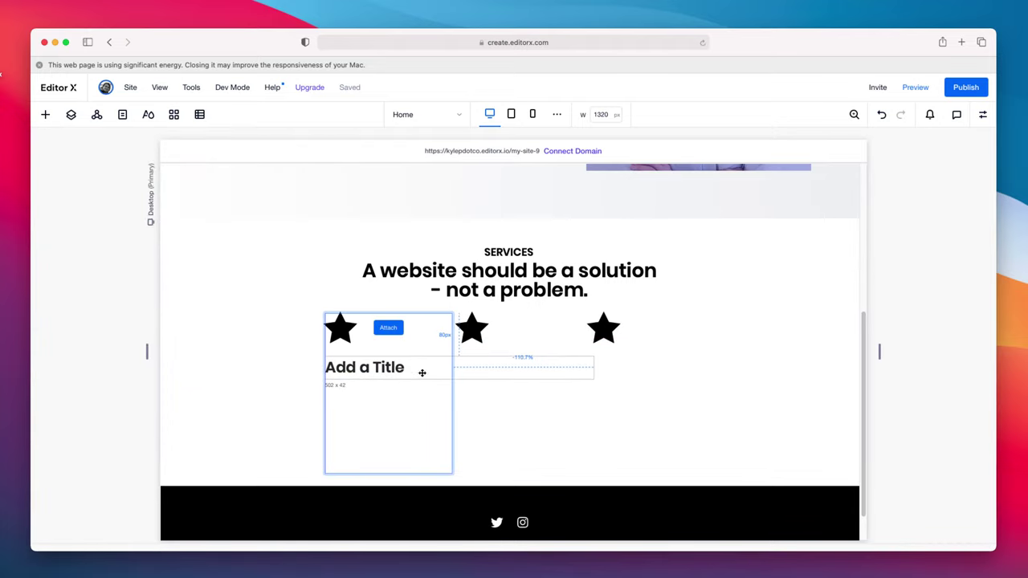
pyautogui.moveTo(591, 368); pyautogui.dragTo(451, 366)
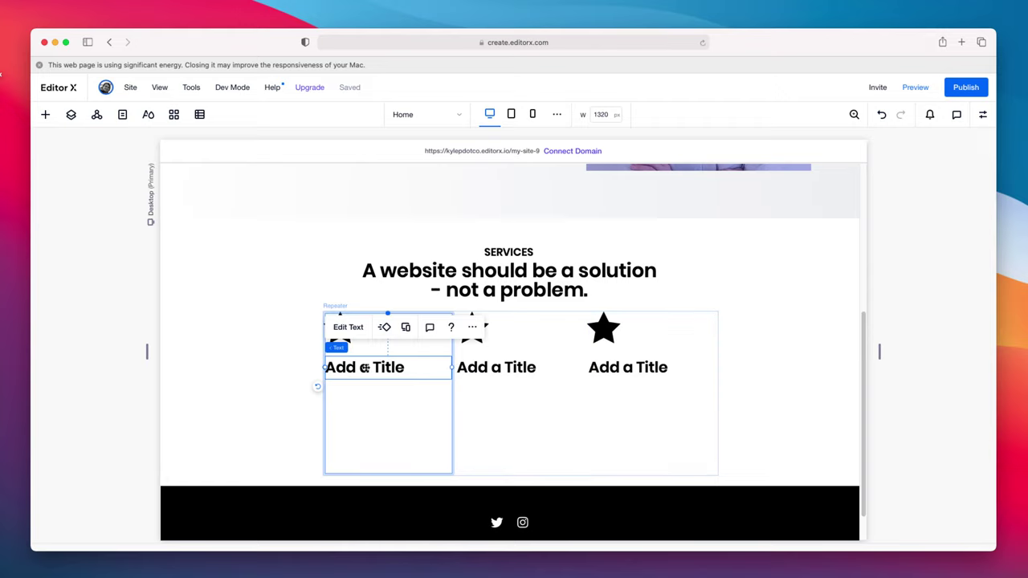
# Step: Set the font size of the repeater item's title to 20
pyautogui.click(348, 327)
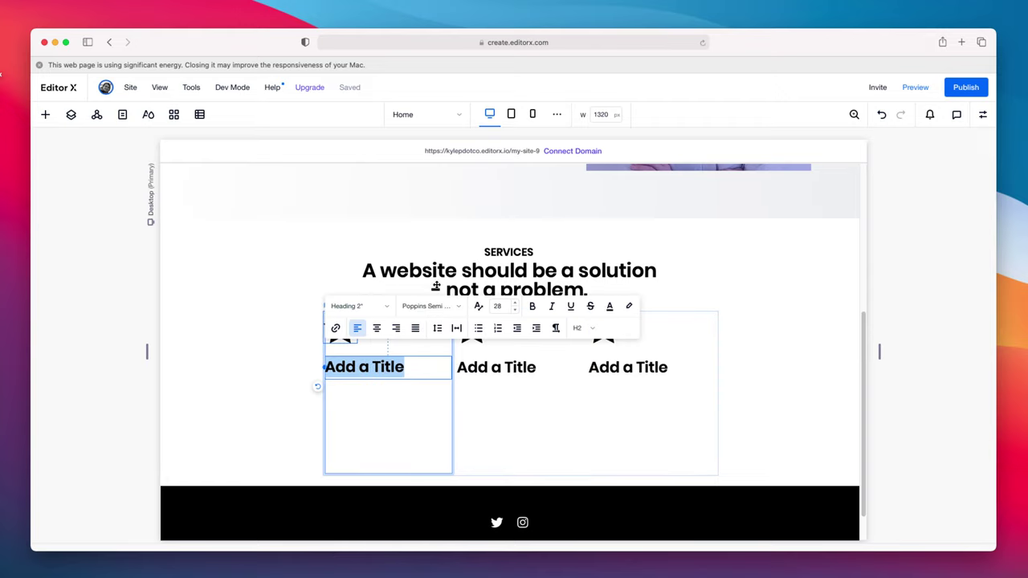
pyautogui.click(500, 306)
pyautogui.press('BackSpace')
pyautogui.press('BackSpace')
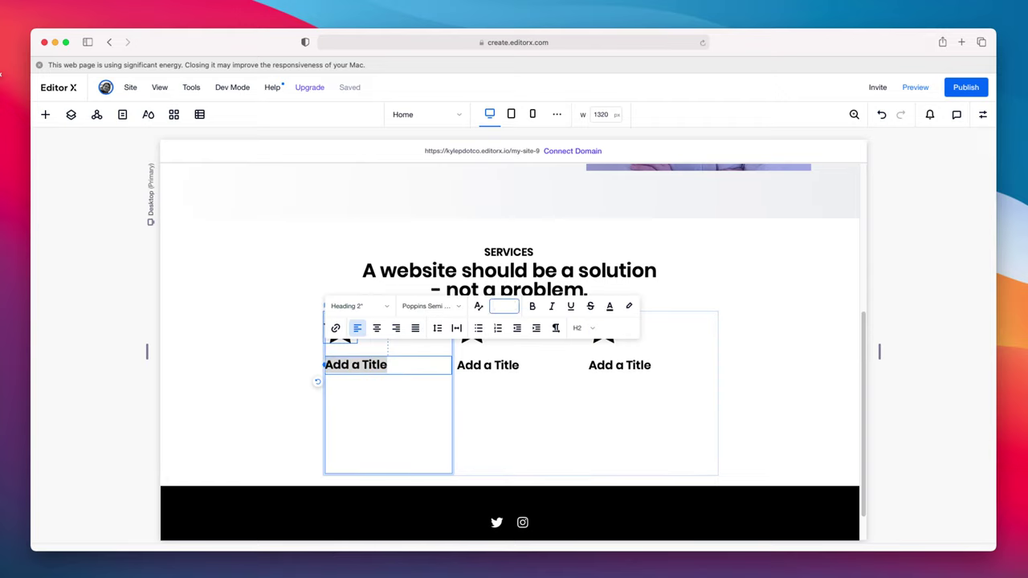
pyautogui.write('20')
pyautogui.press('Return')
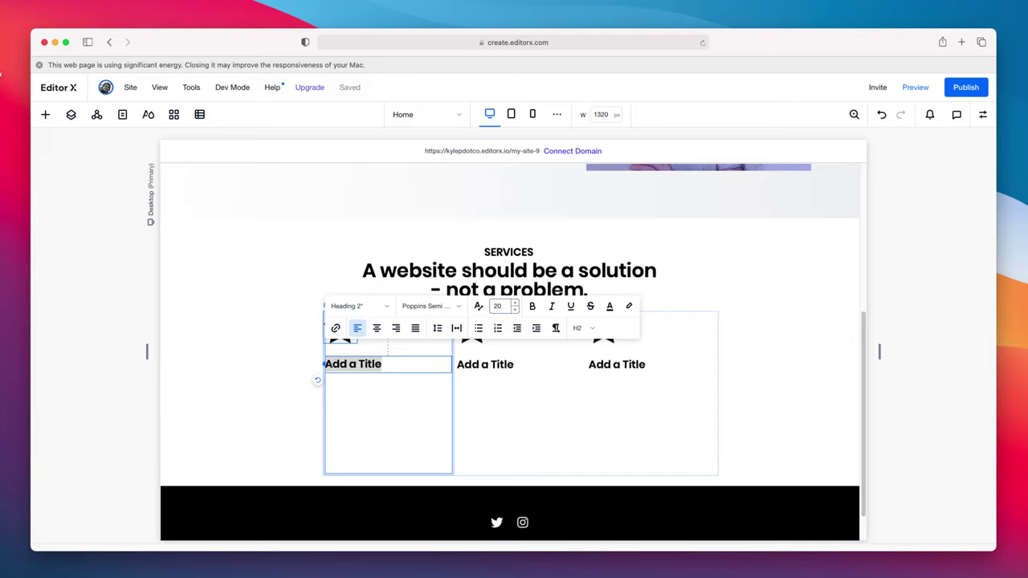
pyautogui.click(428, 403)
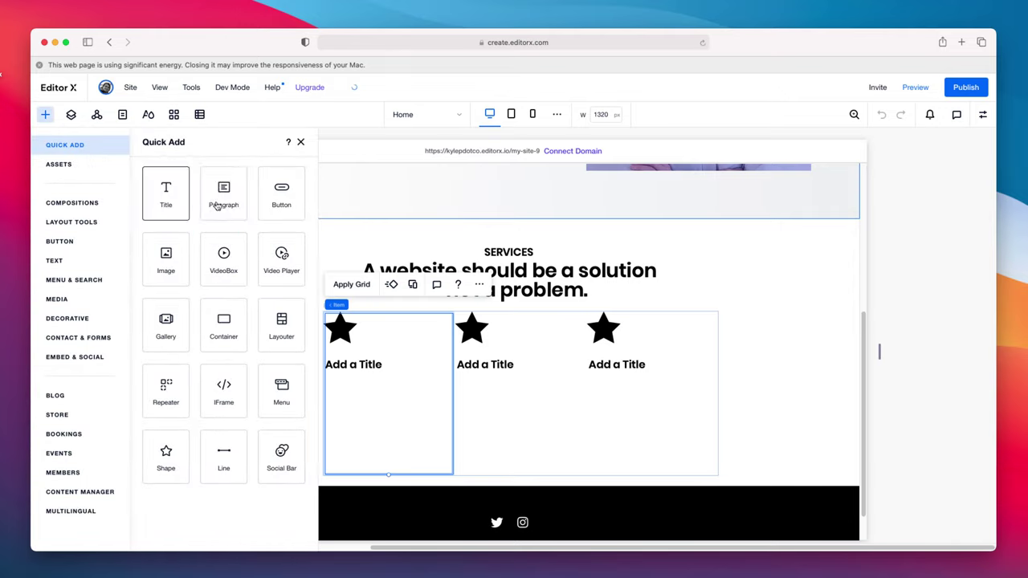
# Step: Add a paragraph below the title in the first repeater item, narrowed to the item's width, with font size 14
pyautogui.moveTo(216, 203); pyautogui.dragTo(381, 413)
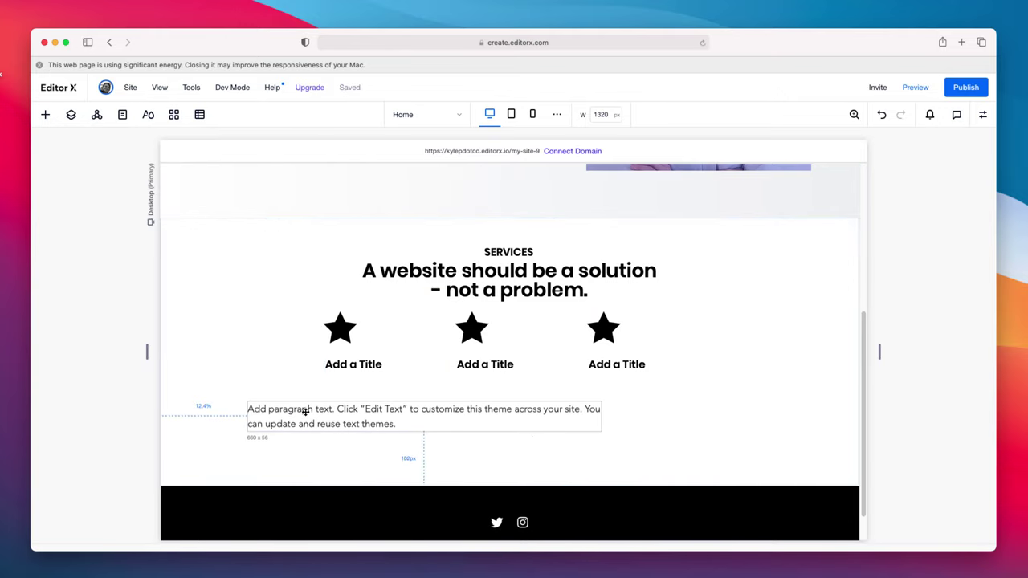
pyautogui.moveTo(603, 410); pyautogui.dragTo(453, 415)
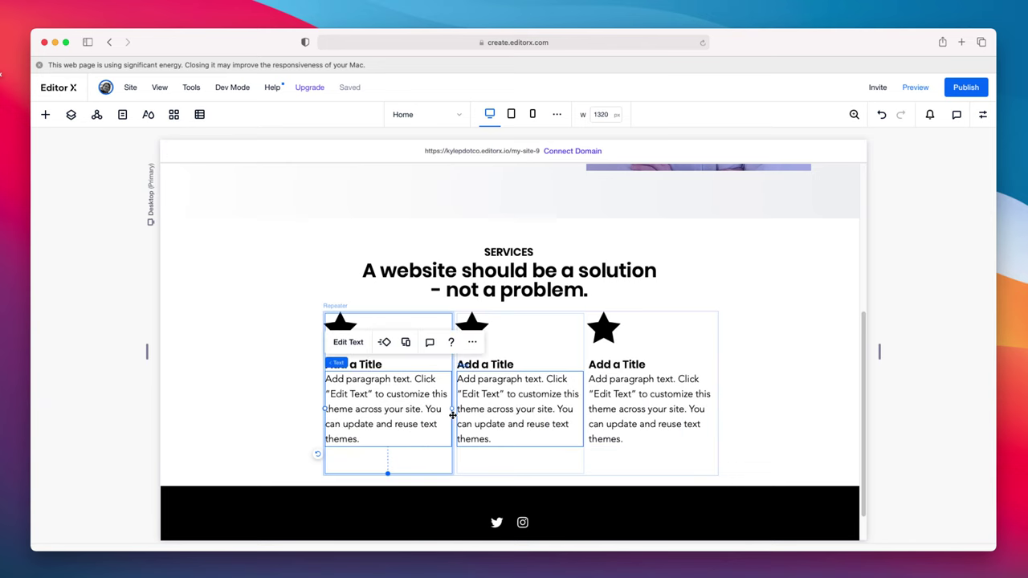
pyautogui.click(348, 342)
pyautogui.click(503, 320)
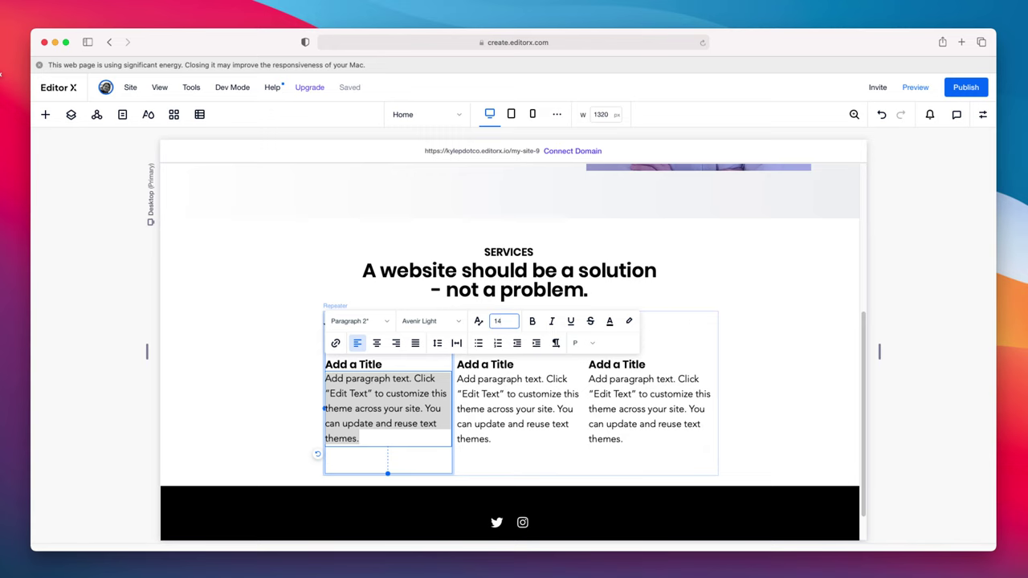
pyautogui.write('14')
pyautogui.press('Return')
pyautogui.click(246, 415)
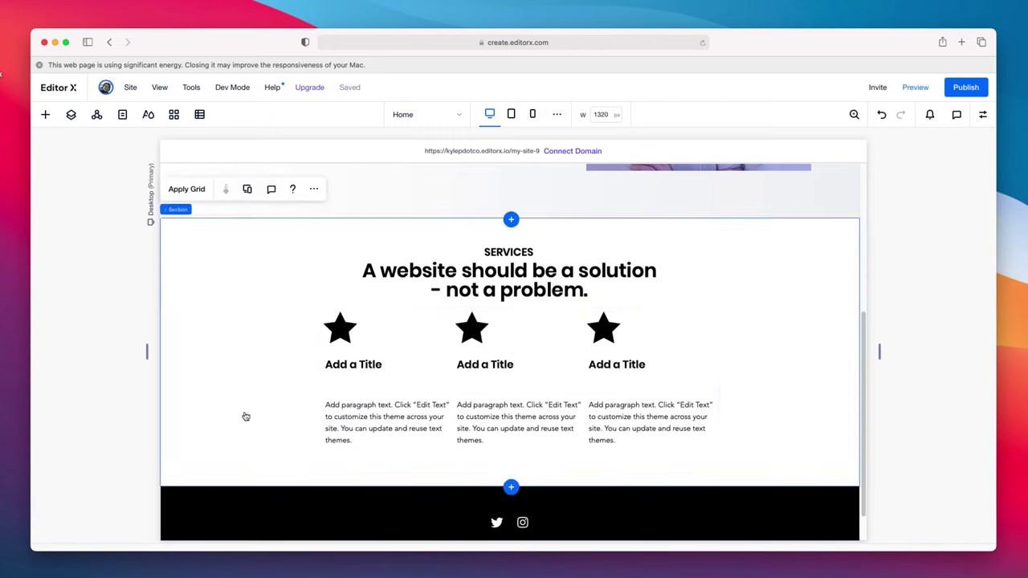
# Step: Align the repeater to the horizontal center of the Services section
pyautogui.click(983, 114)
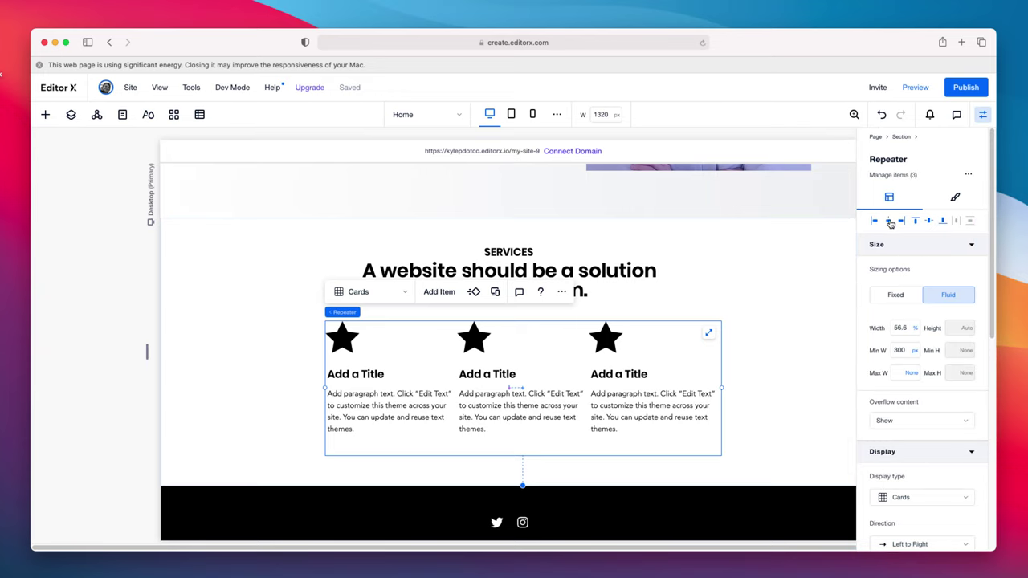
pyautogui.click(889, 222)
pyautogui.click(983, 114)
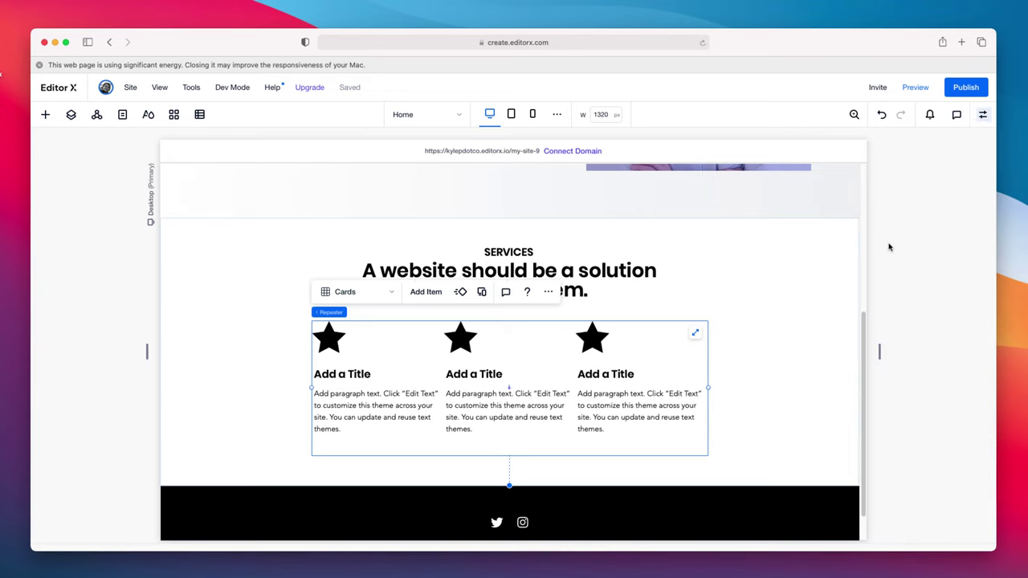
# Step: Replace the three repeater item titles with "Your problem", "How I solve it" and "Outcome"
pyautogui.click(332, 375)
pyautogui.doubleClick(333, 375)
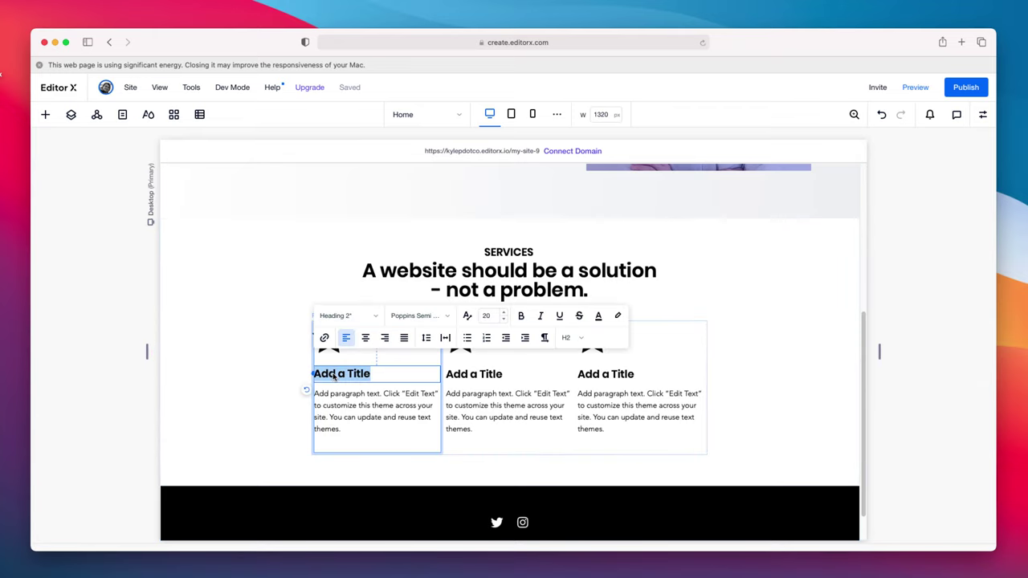
pyautogui.write('Your problem')
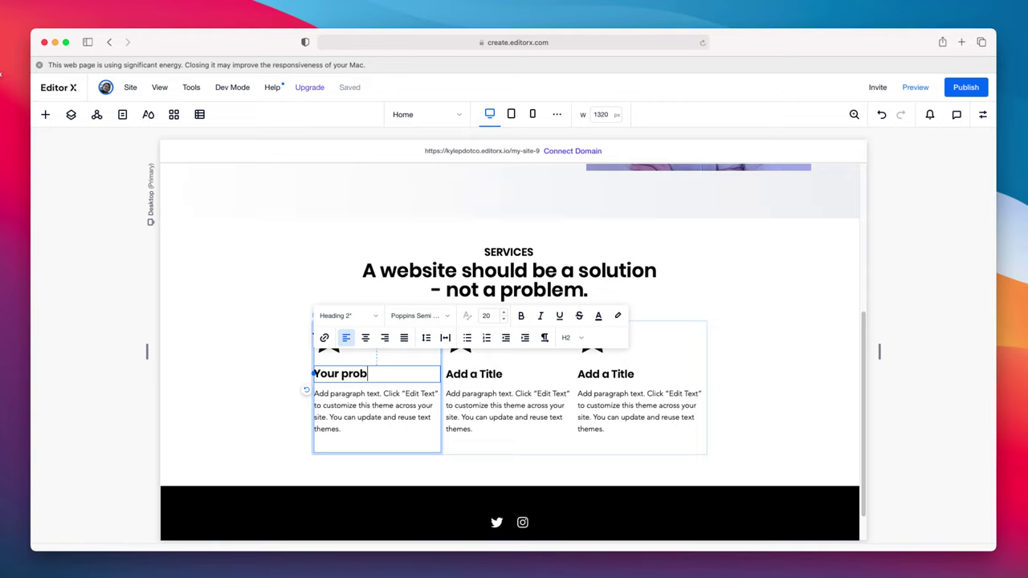
pyautogui.doubleClick(471, 376)
pyautogui.write('How')
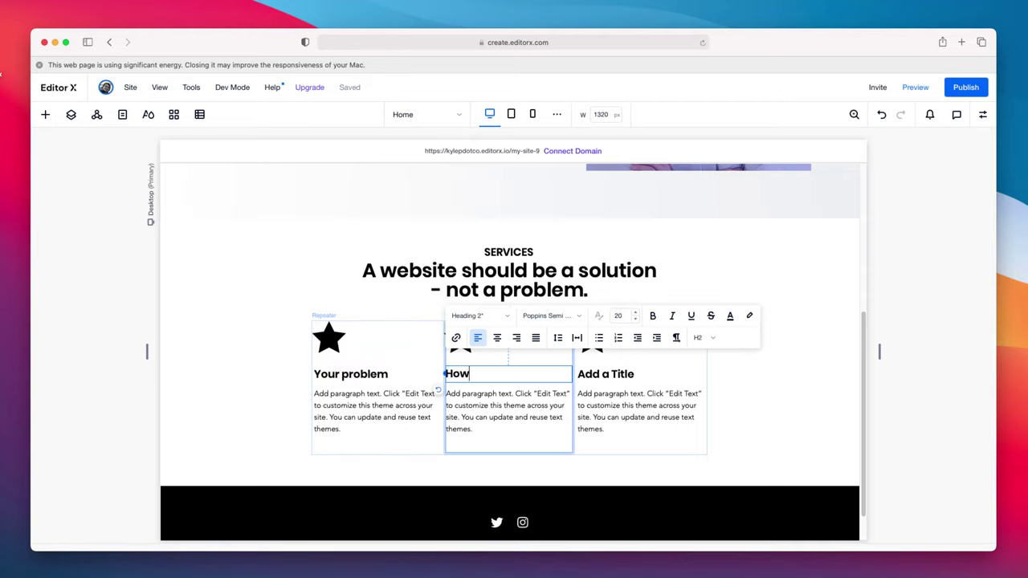
pyautogui.write(' I solve it')
pyautogui.click(614, 376)
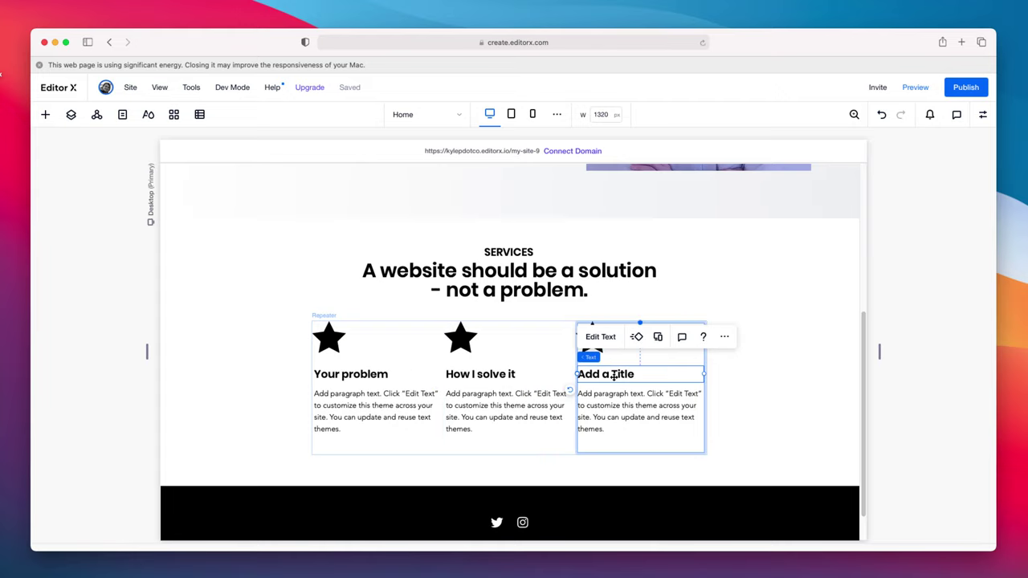
pyautogui.doubleClick(613, 376)
pyautogui.write('Outcome')
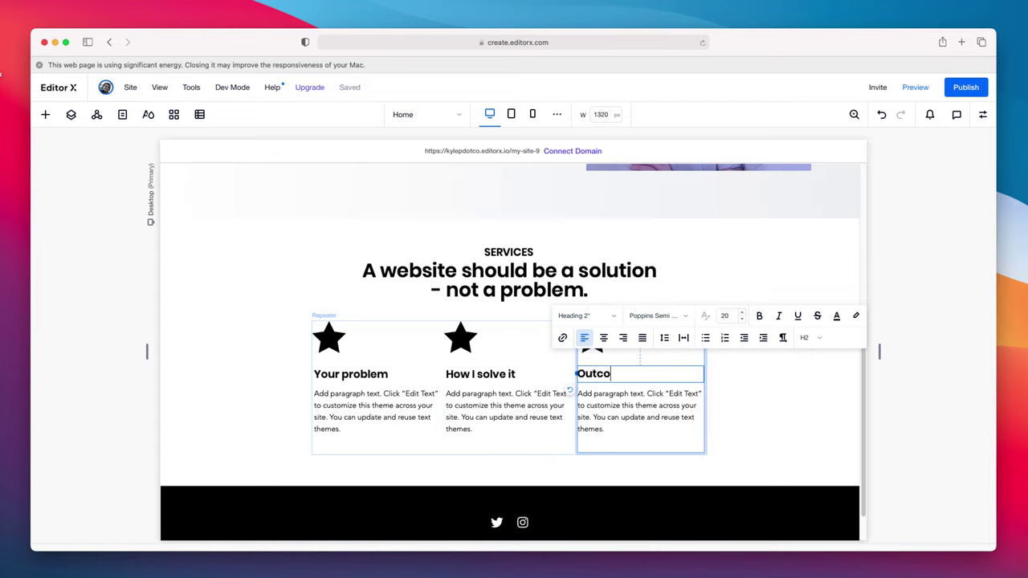
# Step: Set the first paragraph to "You have a great looking website, but it doesn't lead to more sales - or even worse, you don't have a website" with emoji
pyautogui.click(340, 412)
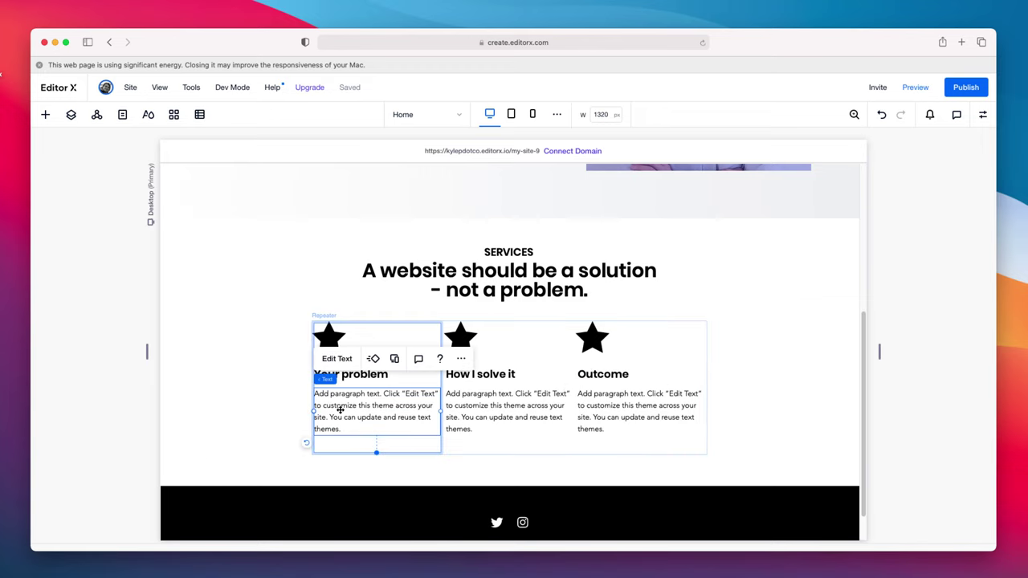
pyautogui.doubleClick(340, 412)
pyautogui.write("You have a great looking website, but it doesn't lead to more sales - or even worse, you don't have a website 😡")
# Step: Replace the second item's paragraph with "I help improve your existing website or I'll create a custom solution that gets you better results."
pyautogui.doubleClick(509, 409)
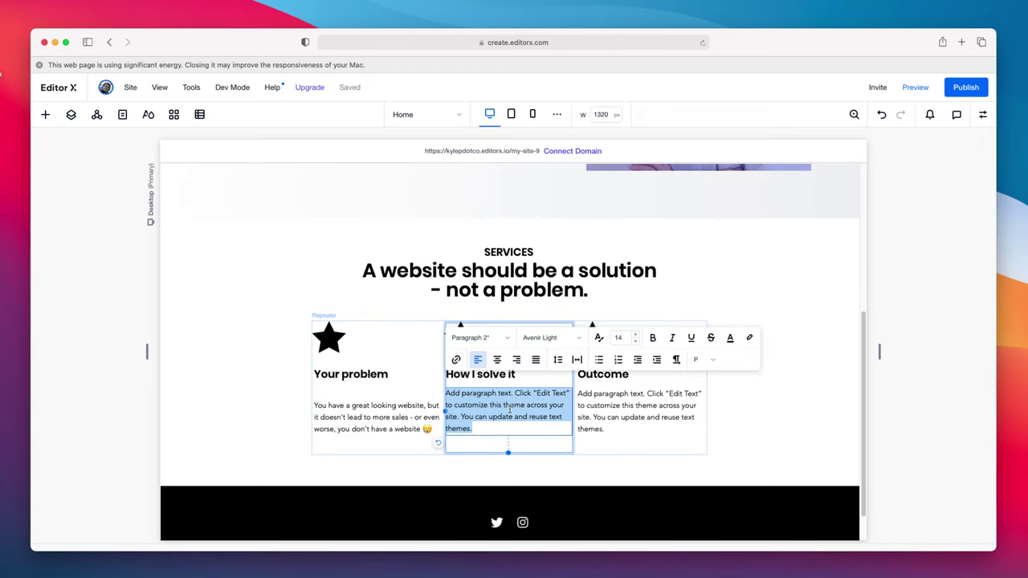
pyautogui.write("I help improve your existing website or I'll create a custom solution that gets you better results.")
# Step: Make Outcome's paragraph read "From websites to marketing services, you can be rest assured the outcome will be results-focused so you can spend more time running your business."
pyautogui.doubleClick(634, 409)
pyautogui.click(657, 406)
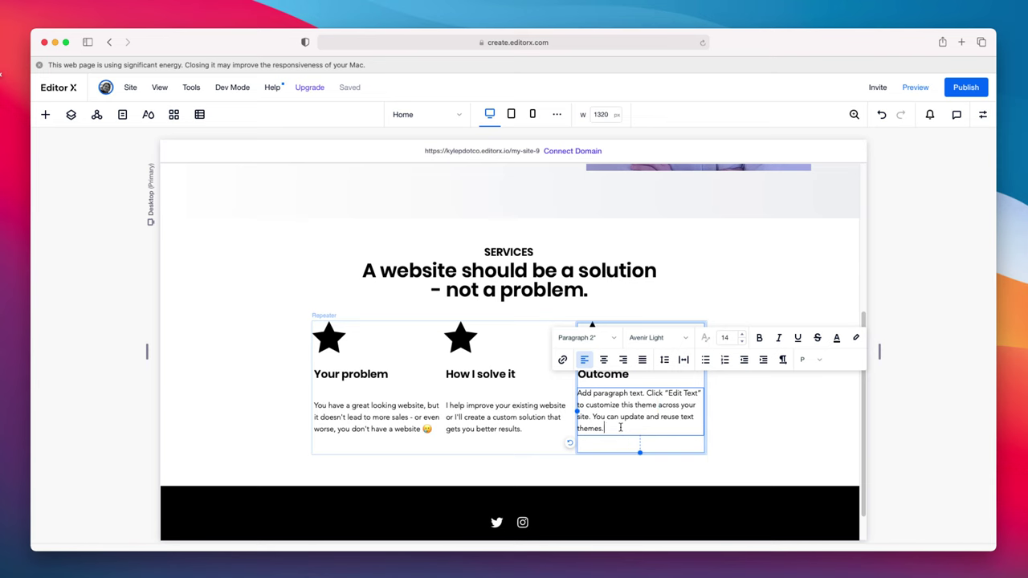
pyautogui.press('cmd+a')
pyautogui.write('From websites to marketing services, you can be rest assured the outcome will be results-focused so you can spend more time running your business.')
pyautogui.press('Escape')
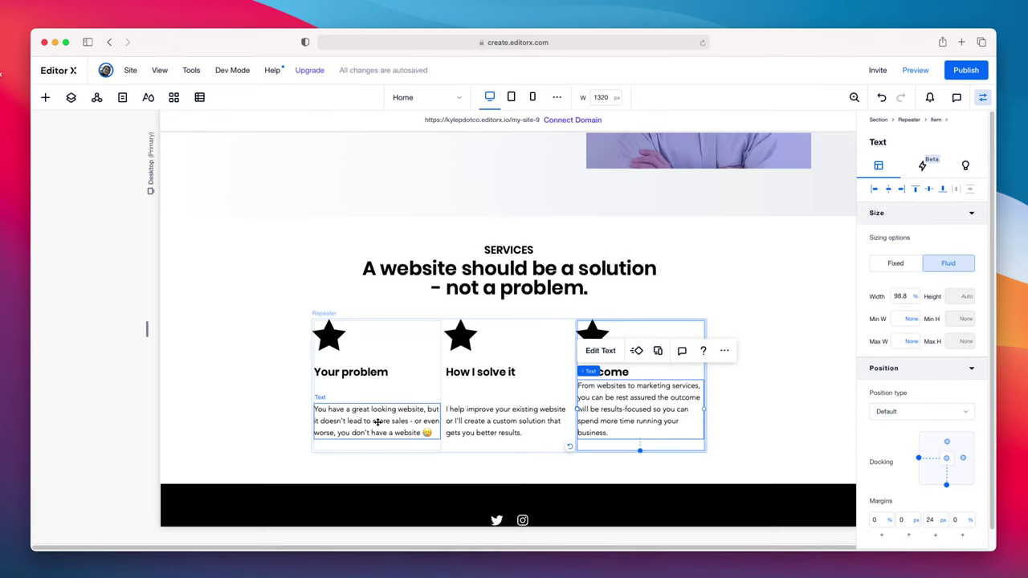
# Step: Widen the repeater and stretch the first item's paragraph to the item's full width
pyautogui.click(378, 422)
pyautogui.moveTo(399, 408); pyautogui.dragTo(427, 422)
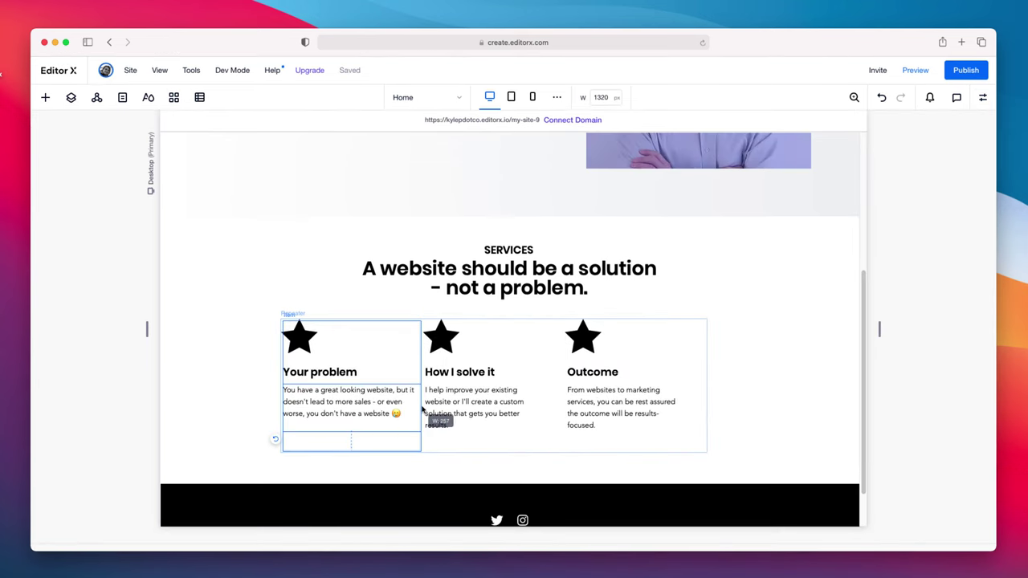
pyautogui.click(555, 346)
pyautogui.click(525, 354)
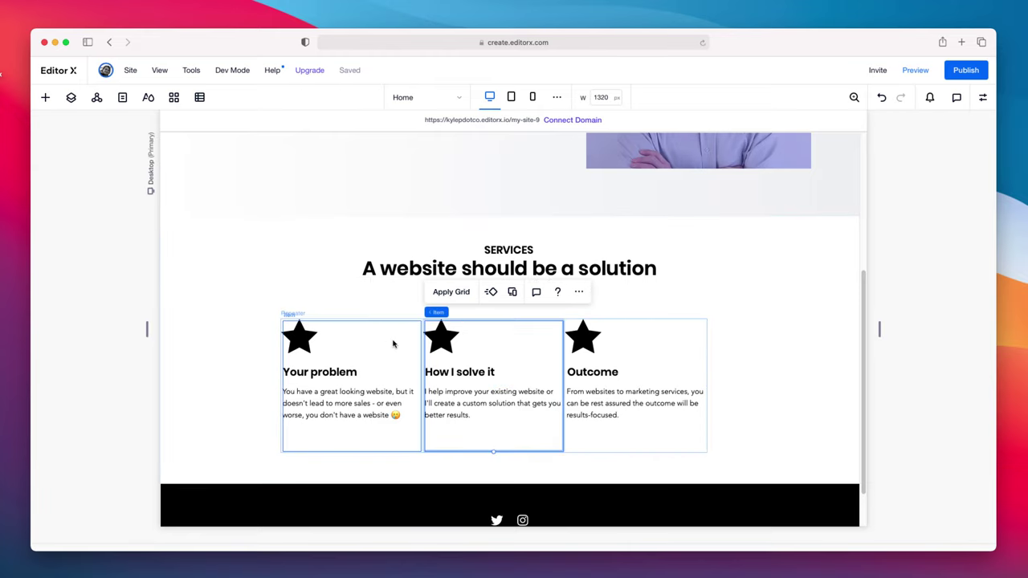
# Step: Set the left and right padding of the first repeater item to 10 px
pyautogui.click(400, 344)
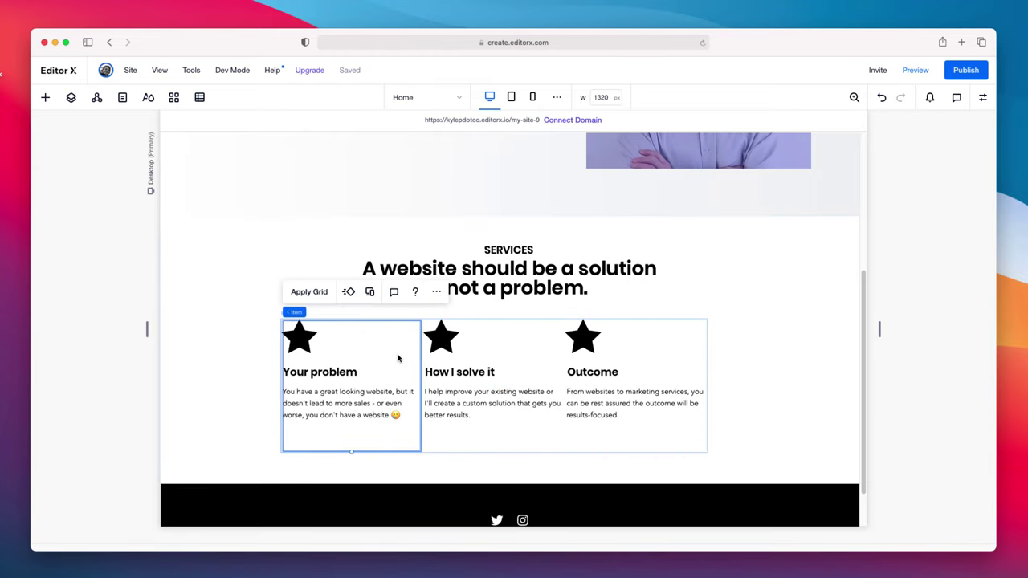
pyautogui.click(983, 98)
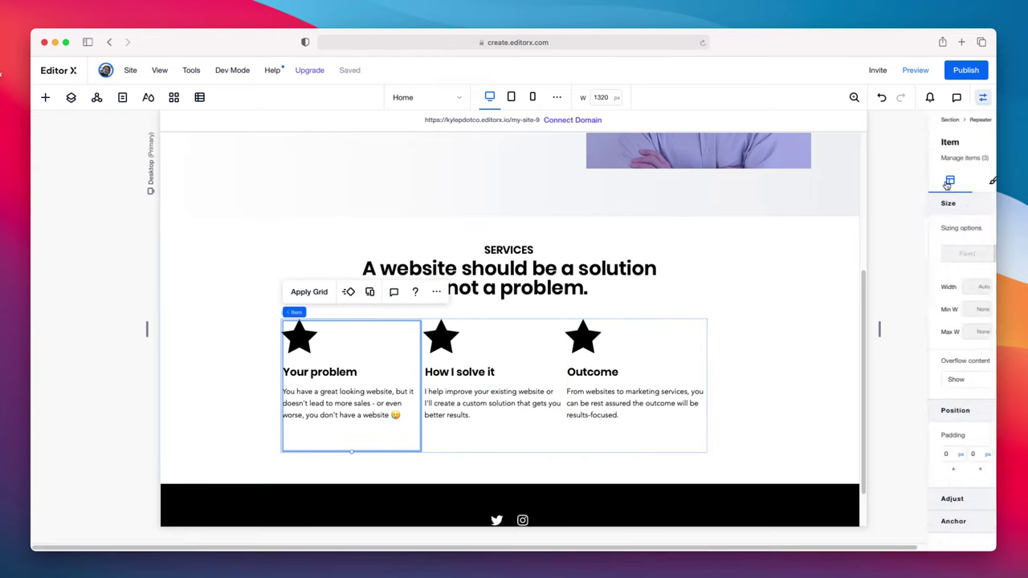
pyautogui.click(882, 455)
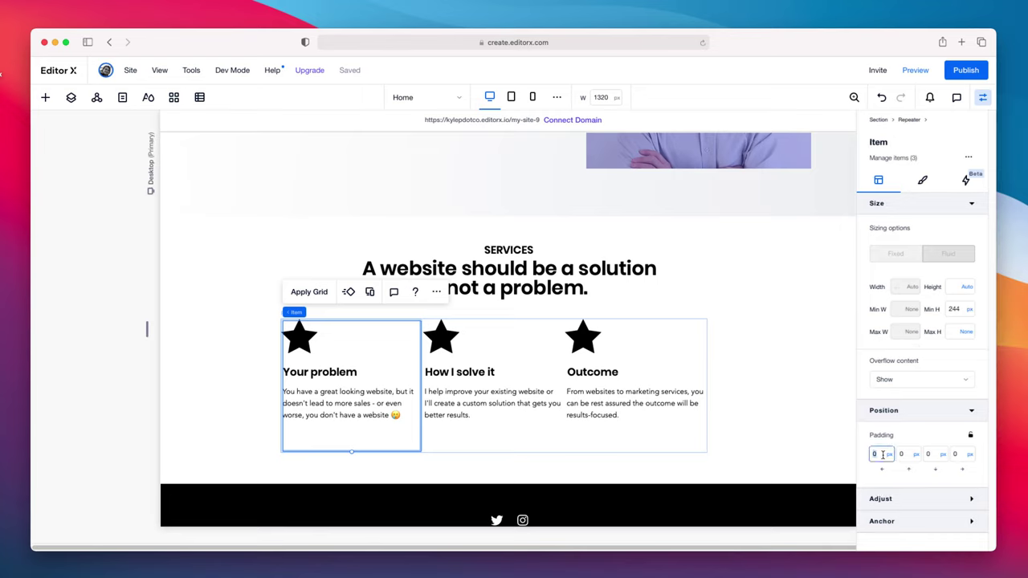
pyautogui.click(961, 454)
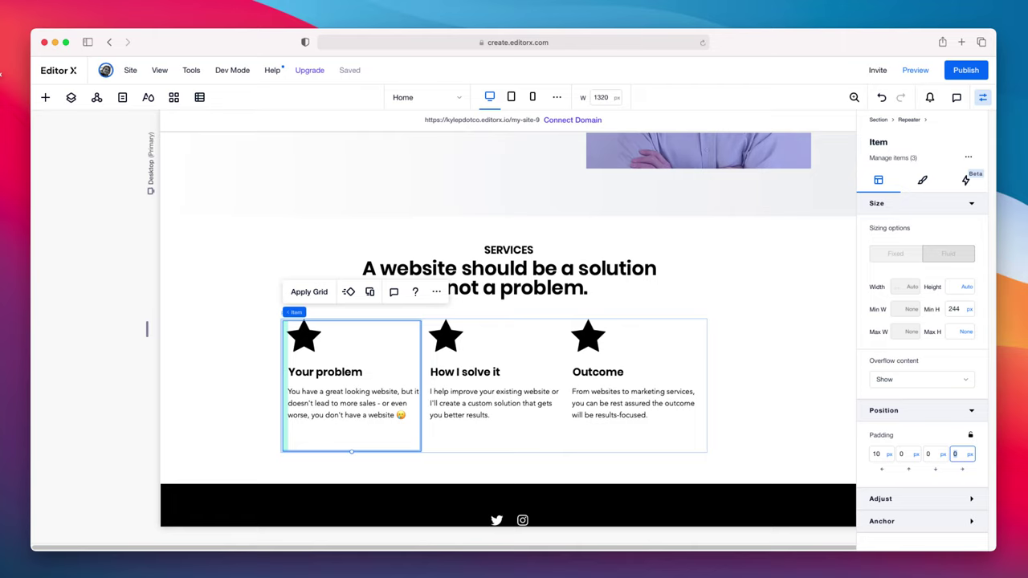
pyautogui.write('10')
pyautogui.press('Return')
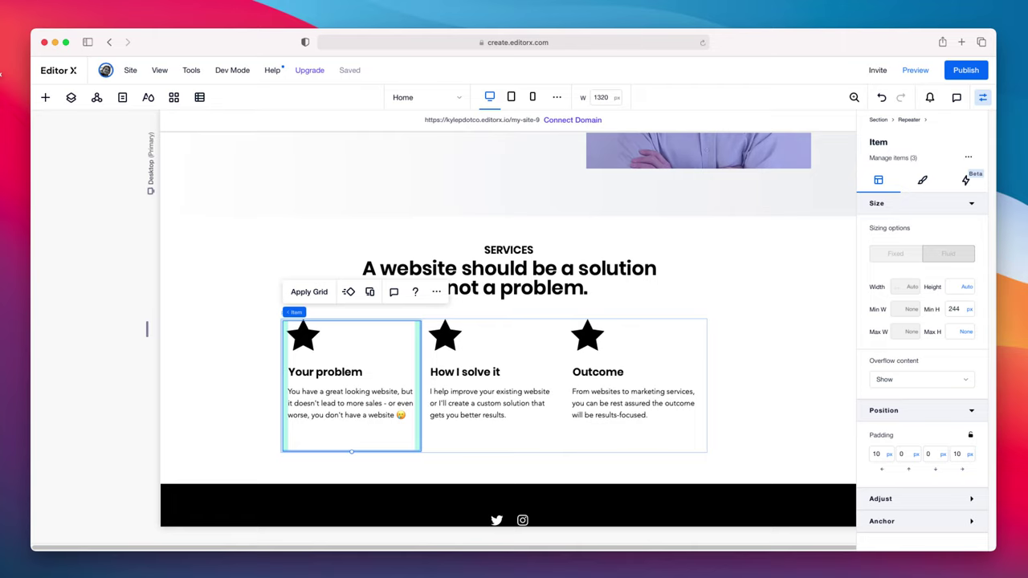
pyautogui.click(740, 371)
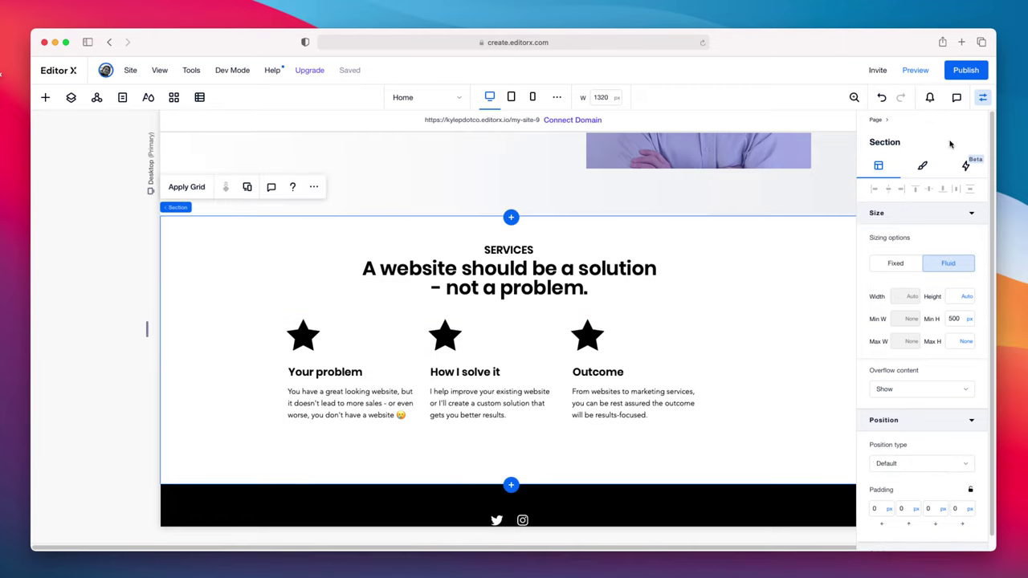
pyautogui.click(982, 98)
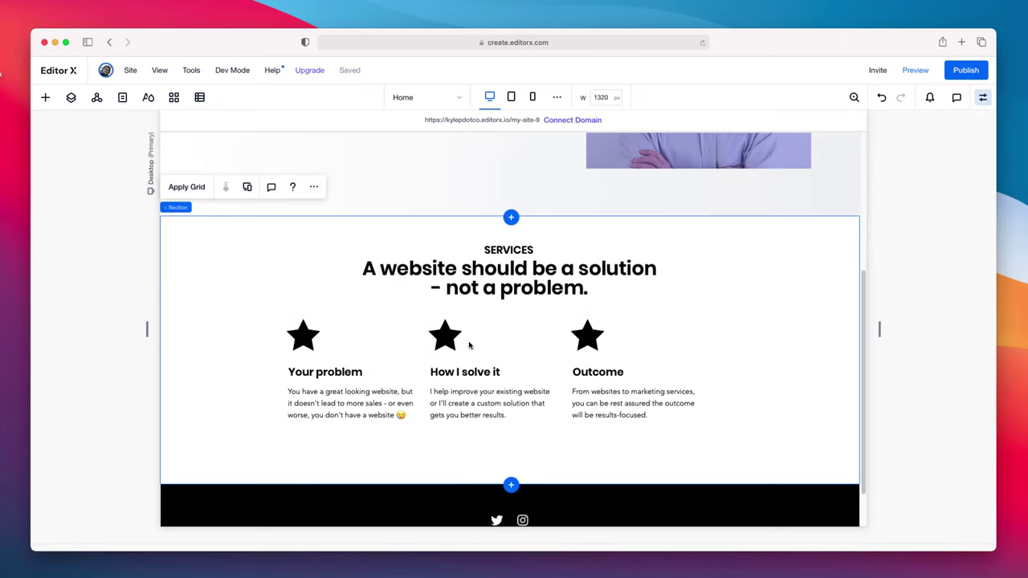
# Step: Replace the star in the "Your problem" item with the circled X icon found by searching for "x"
pyautogui.click(306, 339)
pyautogui.click(303, 337)
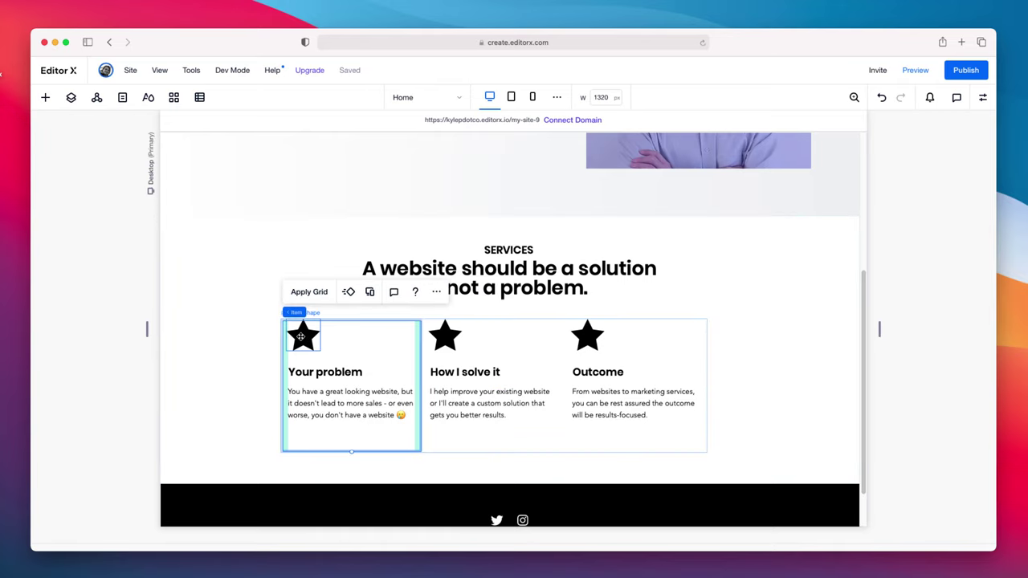
pyautogui.click(301, 337)
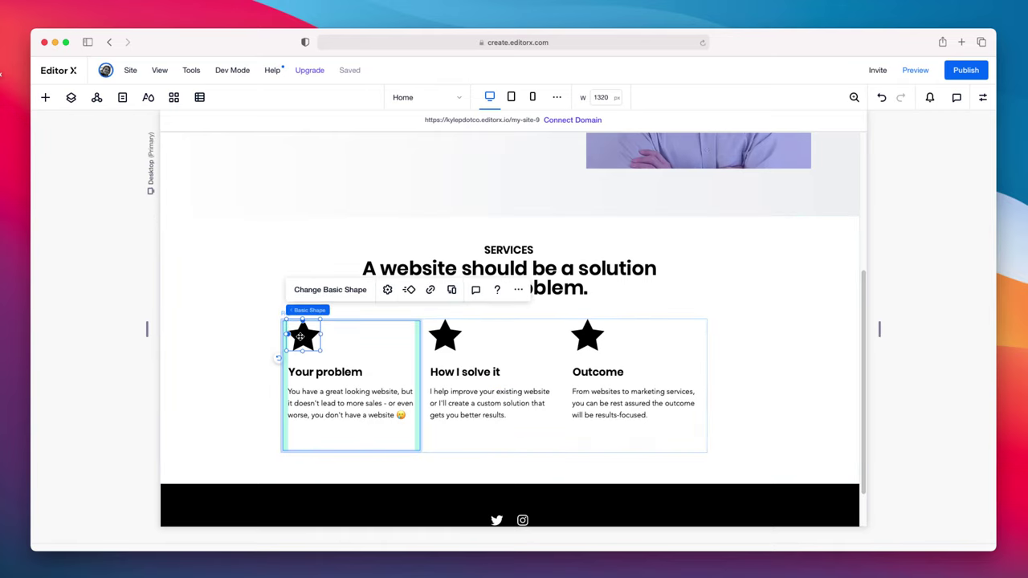
pyautogui.click(320, 290)
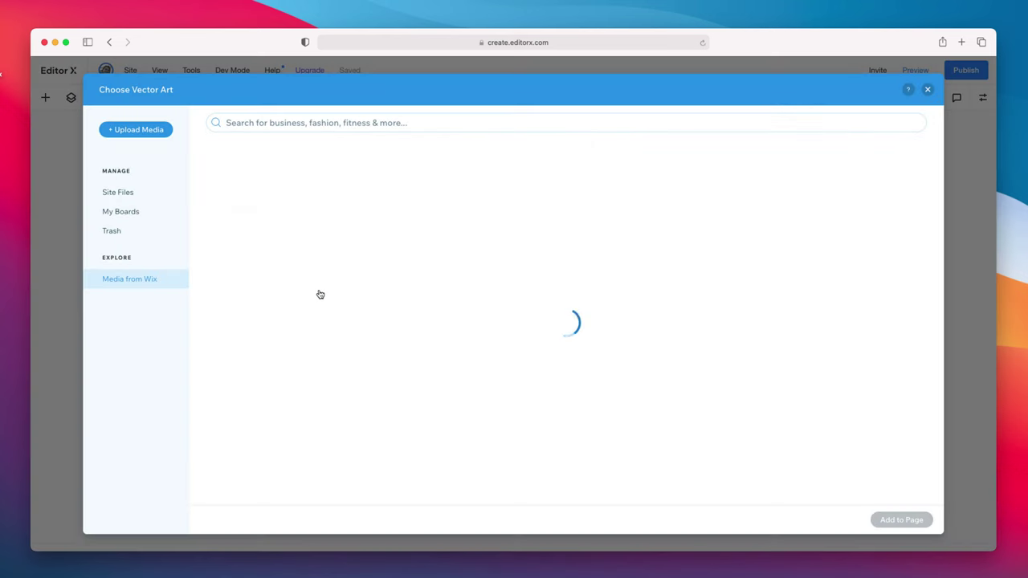
pyautogui.click(318, 125)
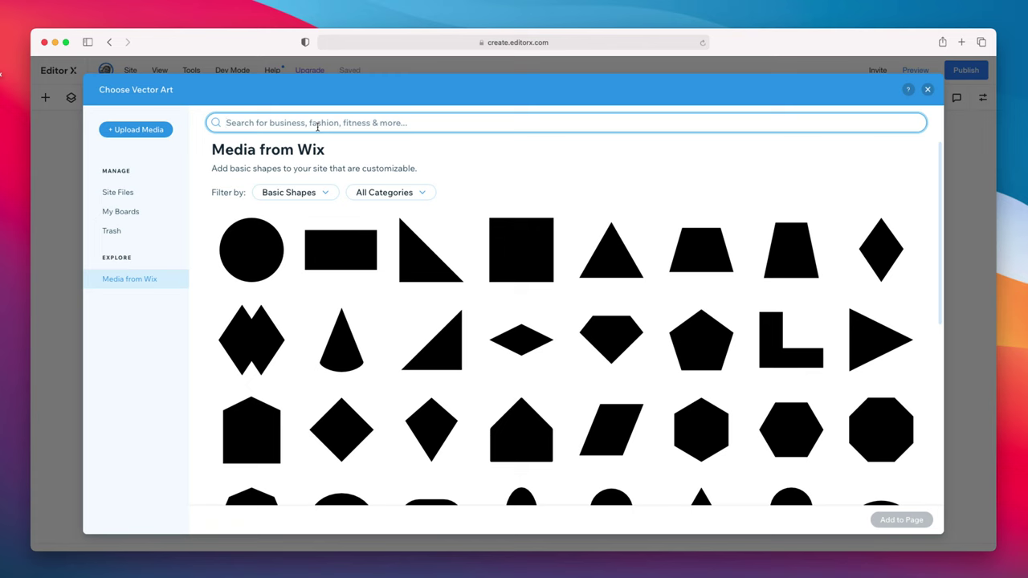
pyautogui.write('x')
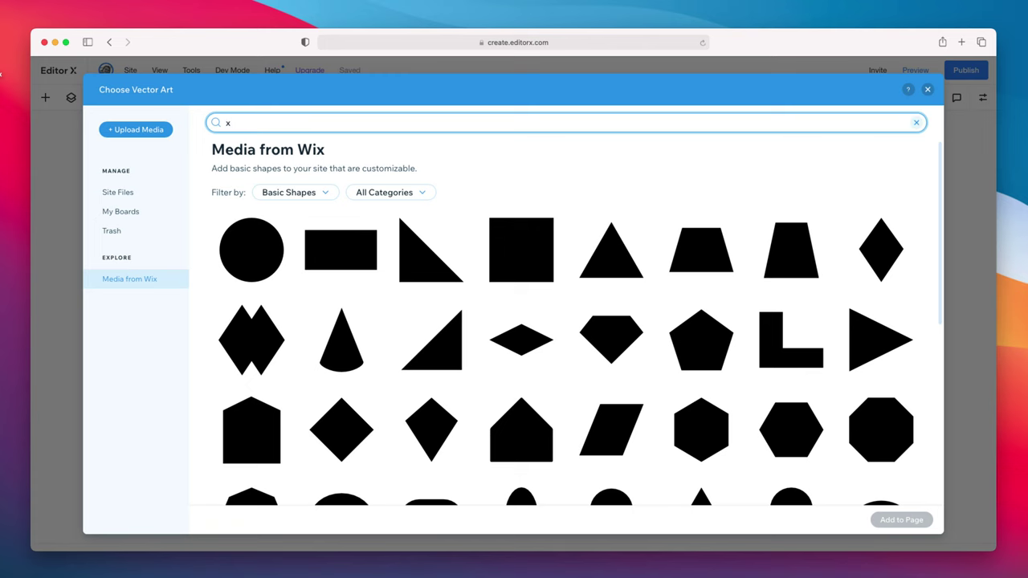
pyautogui.press('Return')
pyautogui.click(881, 283)
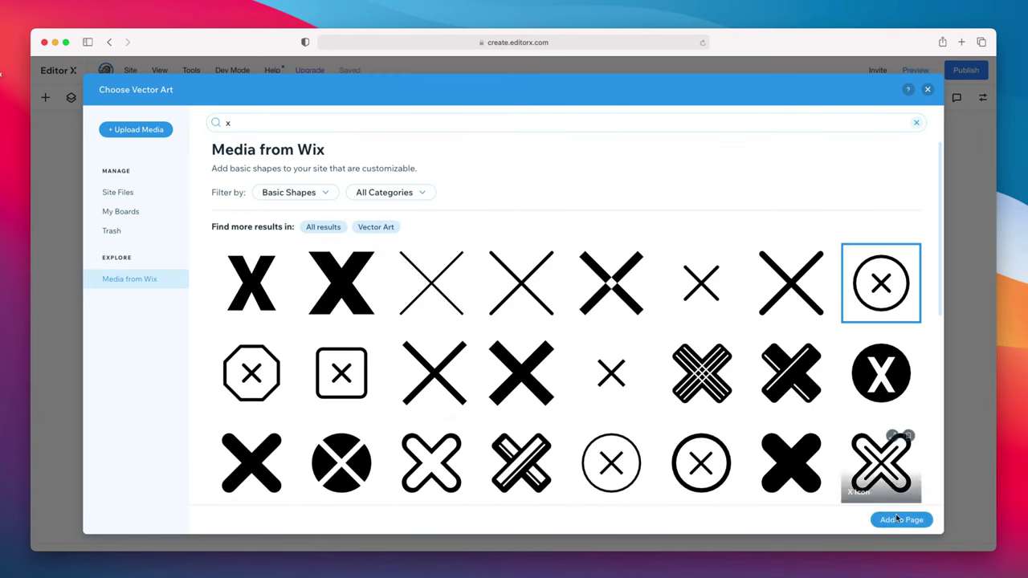
pyautogui.click(897, 519)
# Step: Replace the star in the "How I solve it" item with the wrench icon found by searching for "wrench"
pyautogui.click(447, 338)
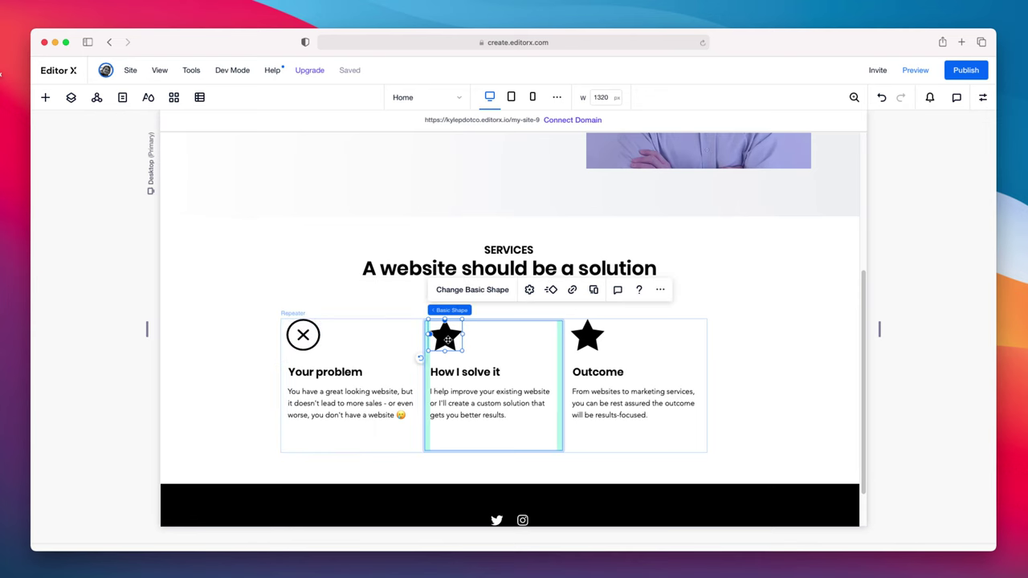
pyautogui.click(493, 289)
pyautogui.click(314, 122)
pyautogui.write('wre')
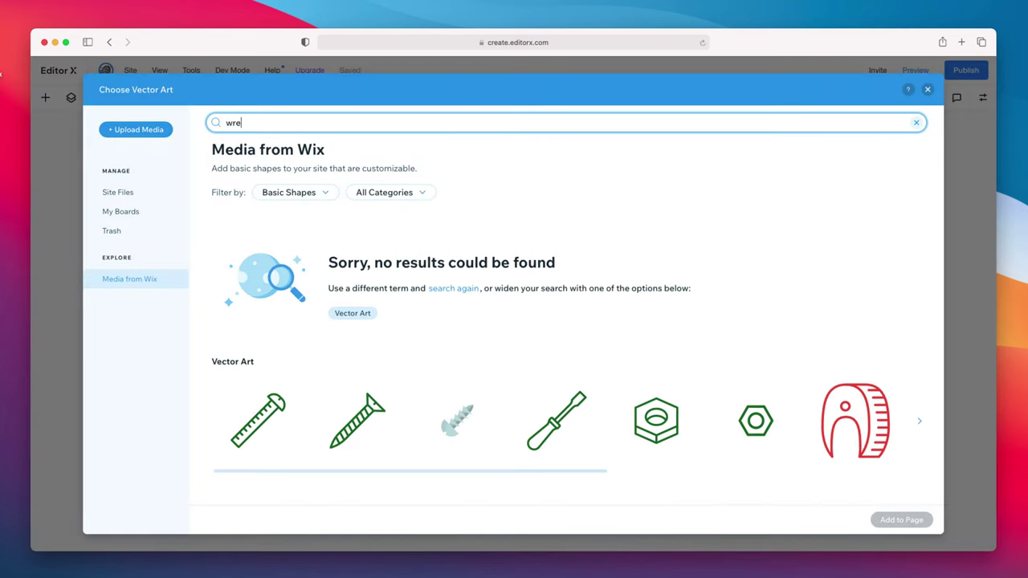
pyautogui.write('nch')
pyautogui.press('Return')
pyautogui.click(252, 283)
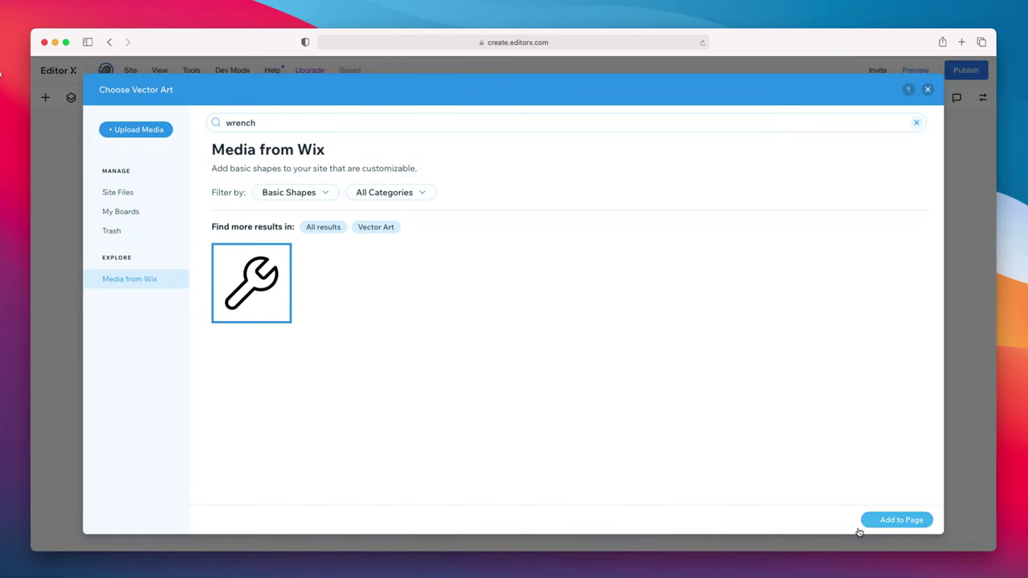
pyautogui.click(896, 520)
# Step: Replace the star in the "Outcome" item with the Check in Circle icon found by searching for "check"
pyautogui.click(587, 337)
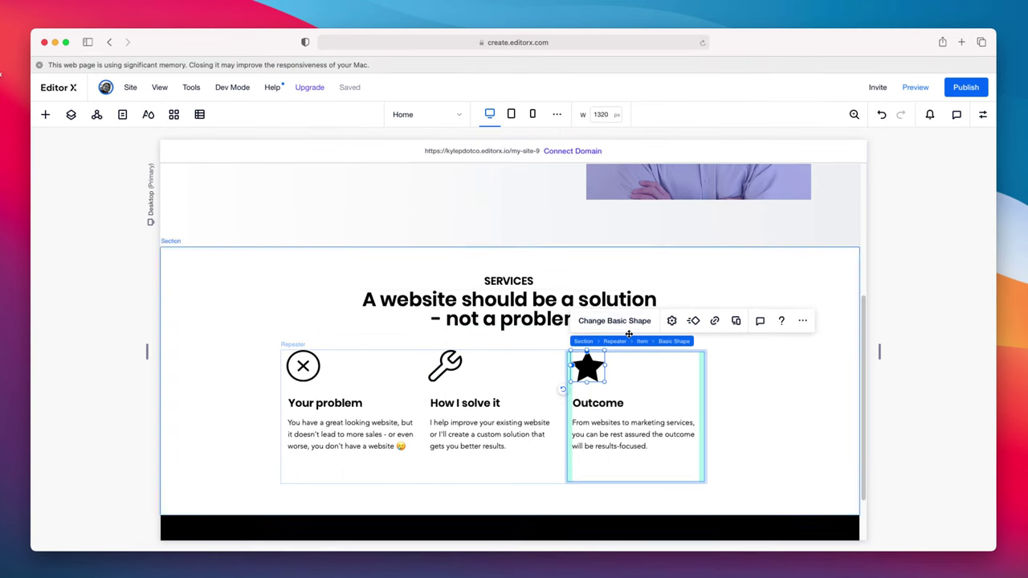
pyautogui.click(616, 322)
pyautogui.write('check')
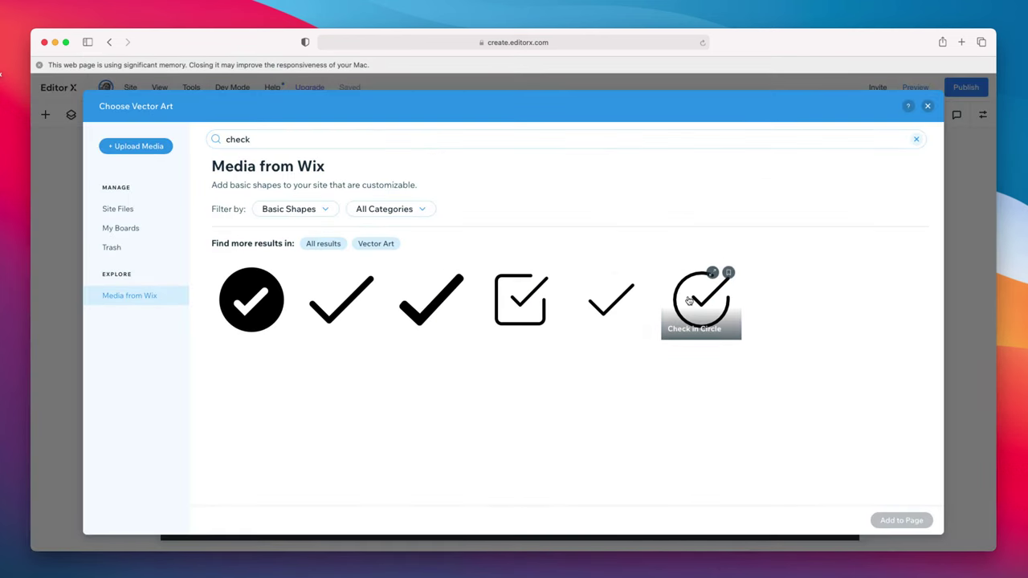
pyautogui.click(690, 300)
pyautogui.click(900, 520)
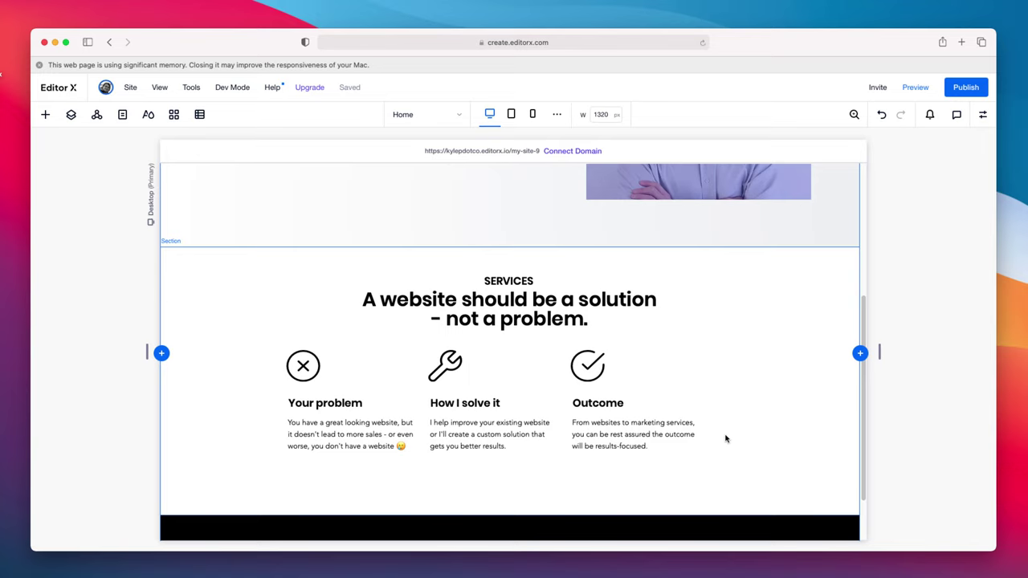
# Step: Move the repeater slightly further below the Services heading and centre it horizontally in the section
pyautogui.scroll(2, 725, 438)
pyautogui.scroll(-3, 726, 439)
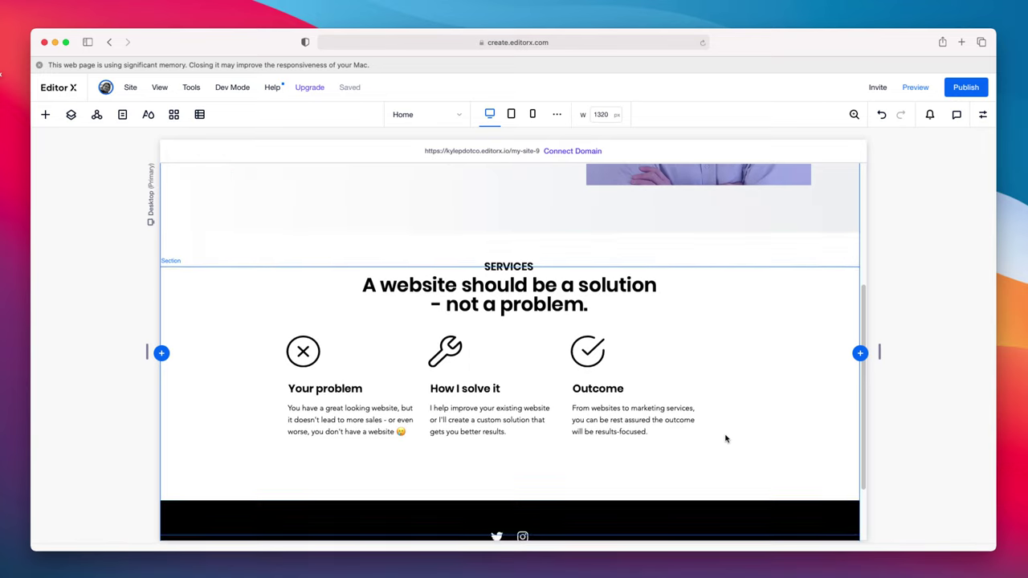
pyautogui.click(646, 352)
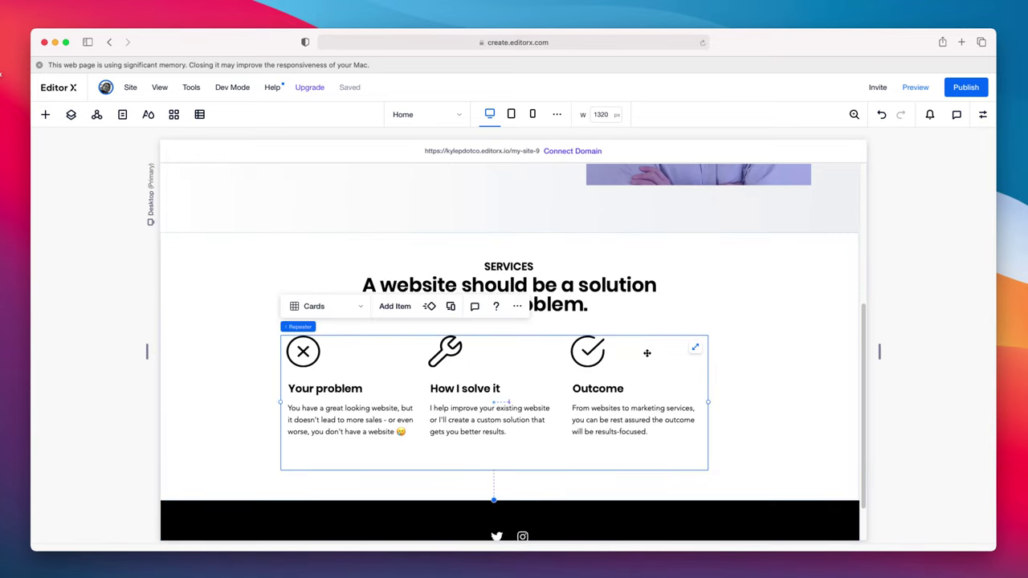
pyautogui.moveTo(647, 353); pyautogui.dragTo(647, 362)
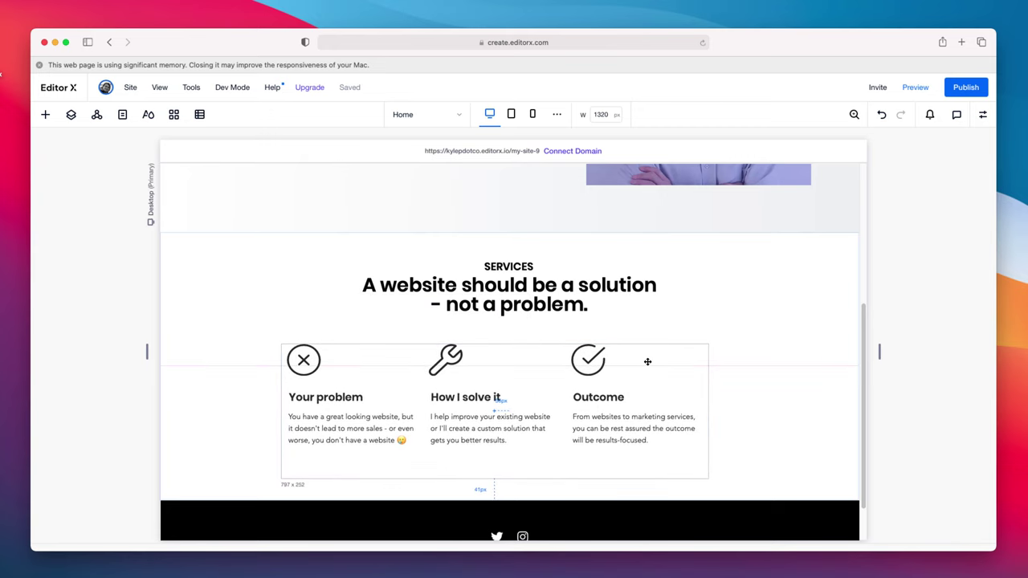
pyautogui.click(982, 114)
pyautogui.click(887, 222)
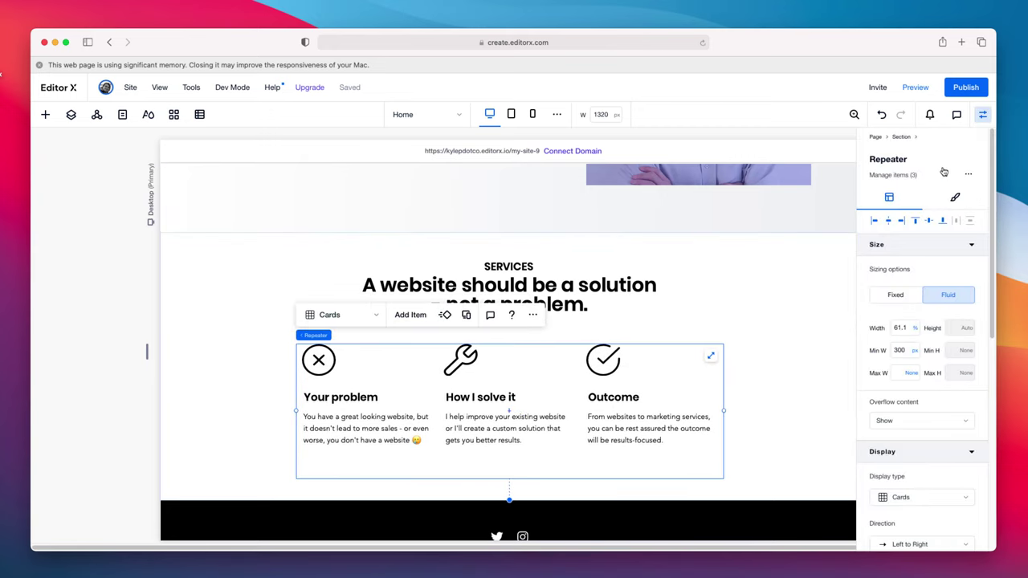
pyautogui.click(983, 115)
pyautogui.press('Escape')
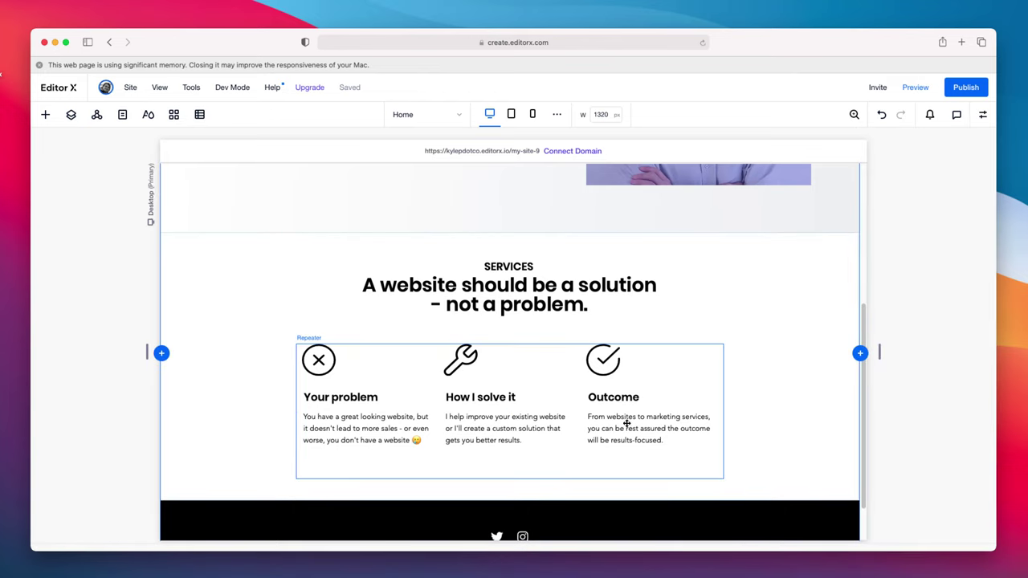
# Step: Add a blank section between the Services section and the footer
pyautogui.scroll(5, 567, 377)
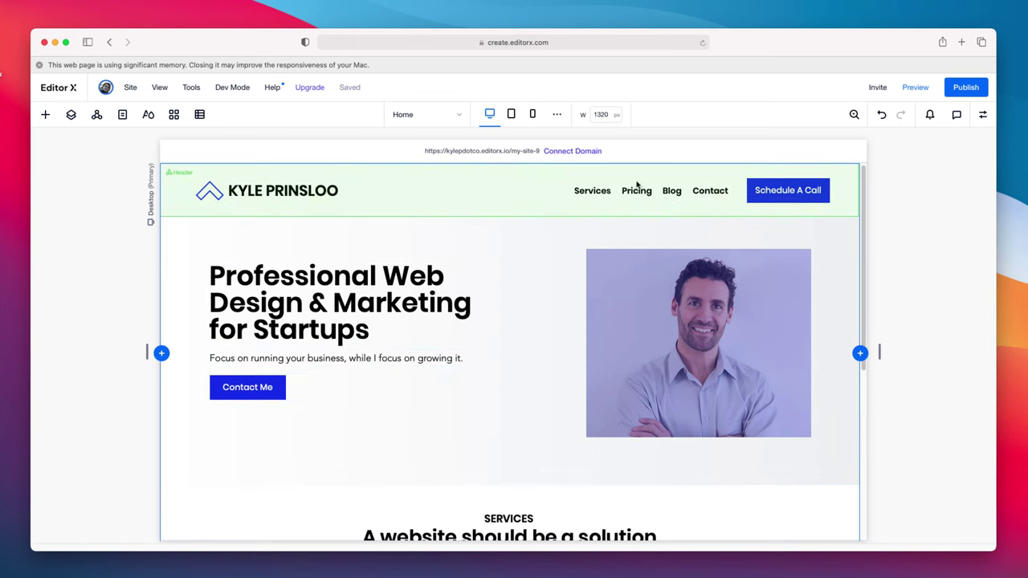
pyautogui.scroll(-4, 455, 367)
pyautogui.scroll(4, 218, 252)
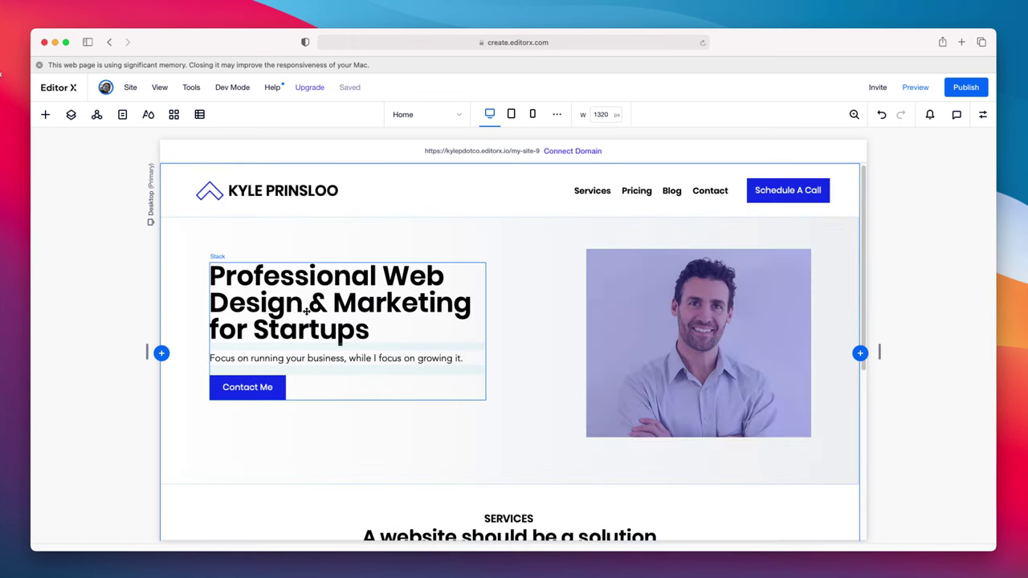
pyautogui.scroll(-5, 510, 360)
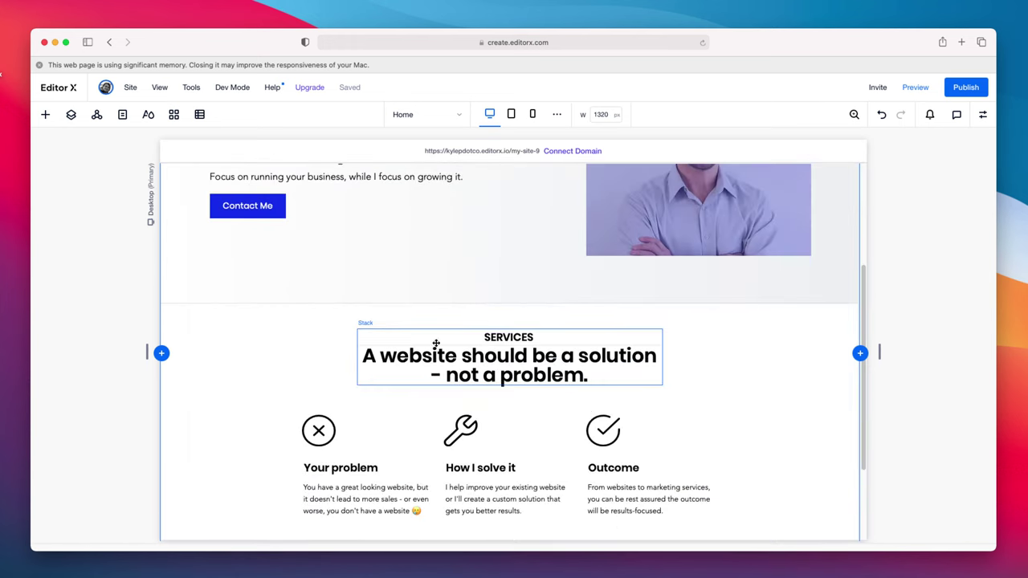
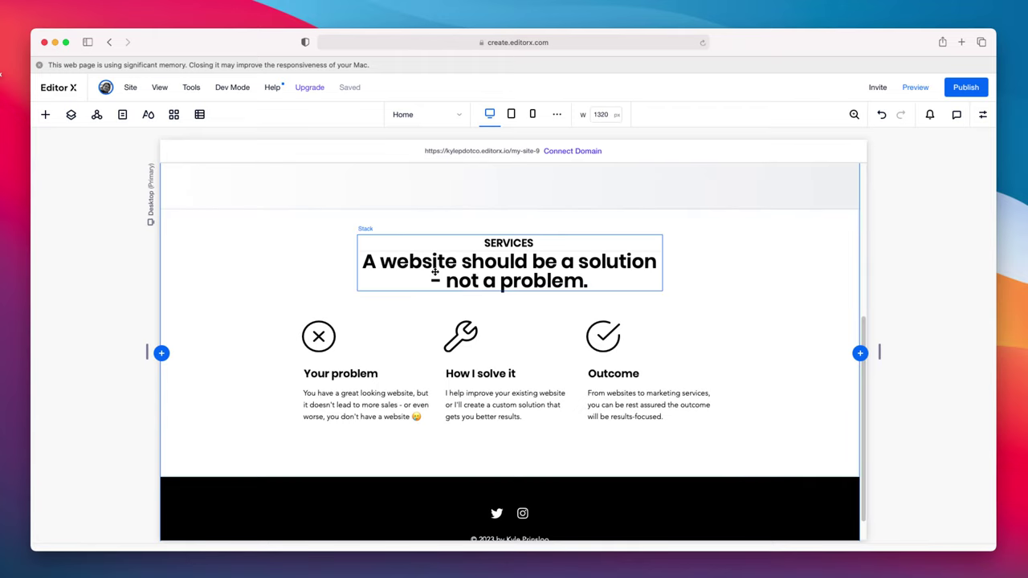
pyautogui.scroll(-1, 436, 276)
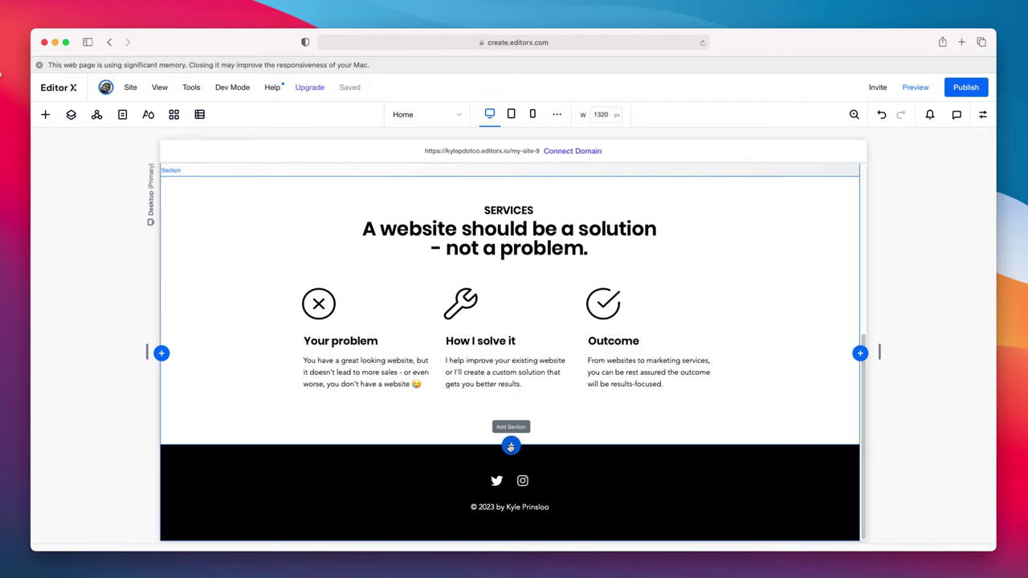
pyautogui.click(511, 446)
pyautogui.click(477, 396)
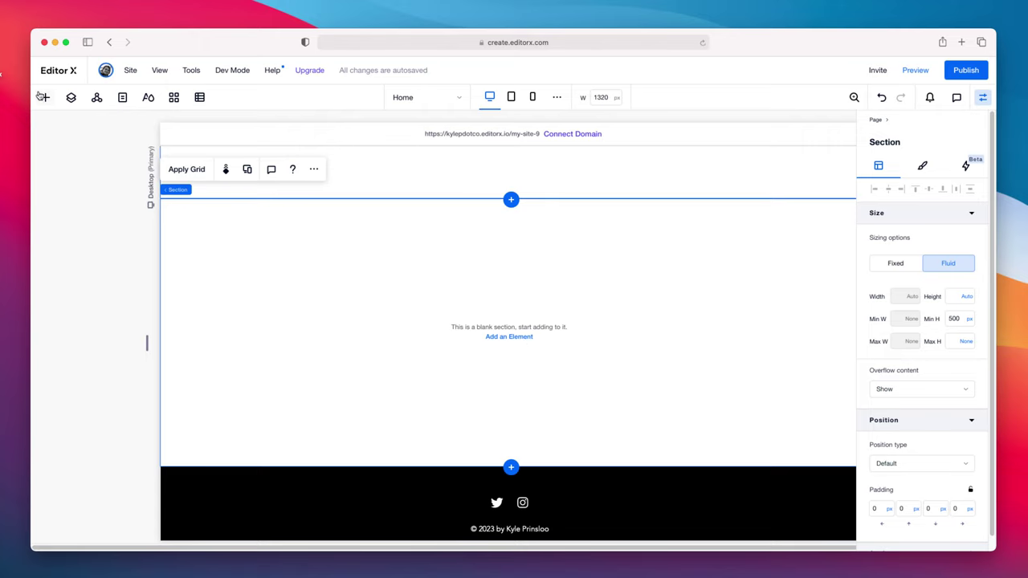
# Step: Add a title element to the blank section and set its text to "CLIENT PROJECTS"
pyautogui.click(44, 96)
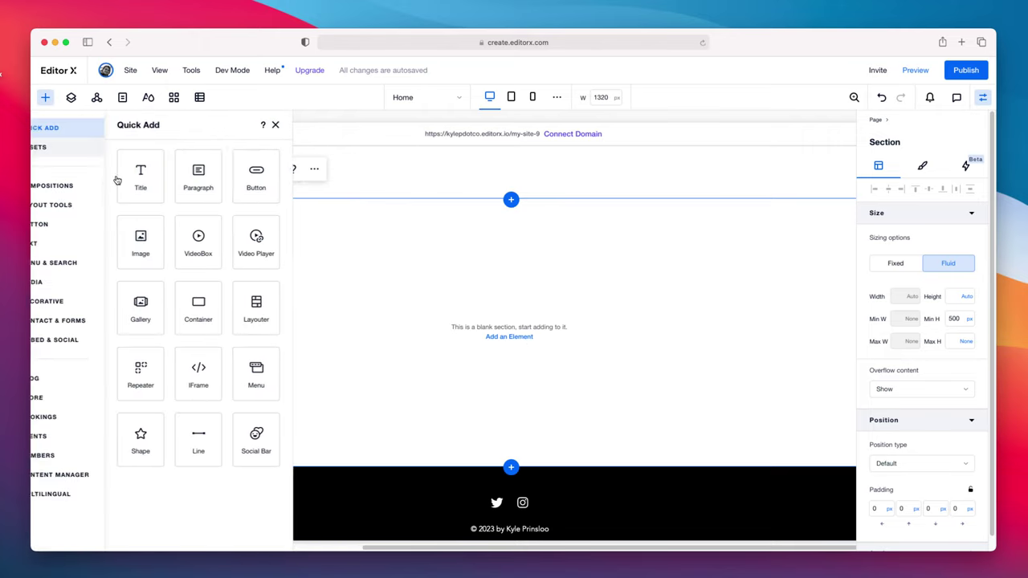
pyautogui.click(152, 182)
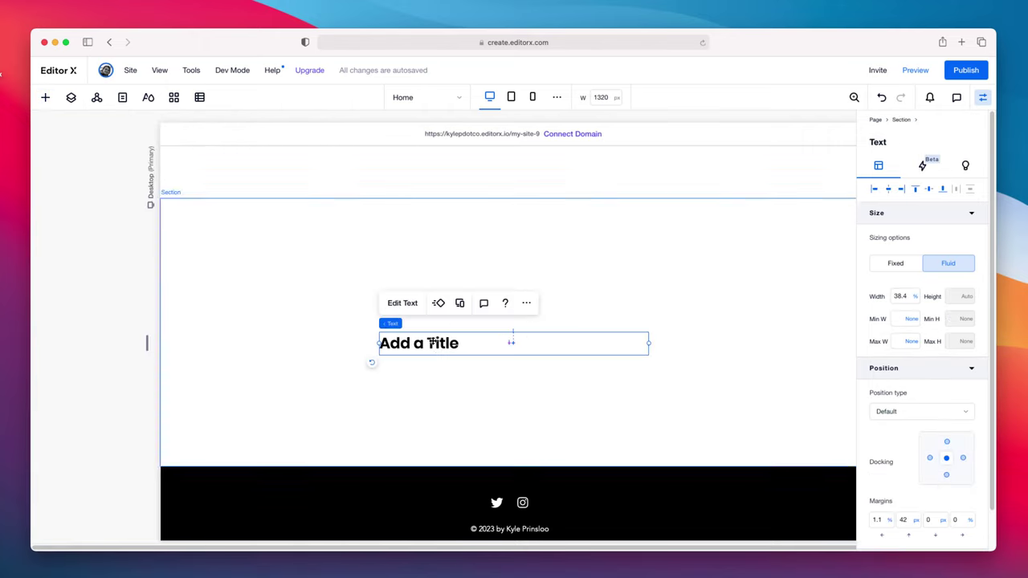
pyautogui.doubleClick(446, 343)
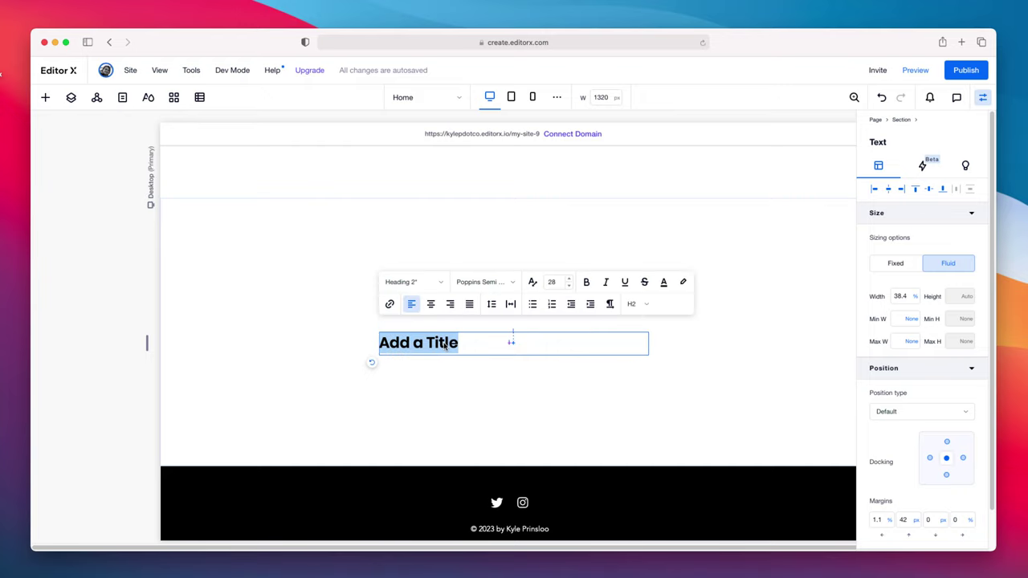
pyautogui.write('CLIENT P')
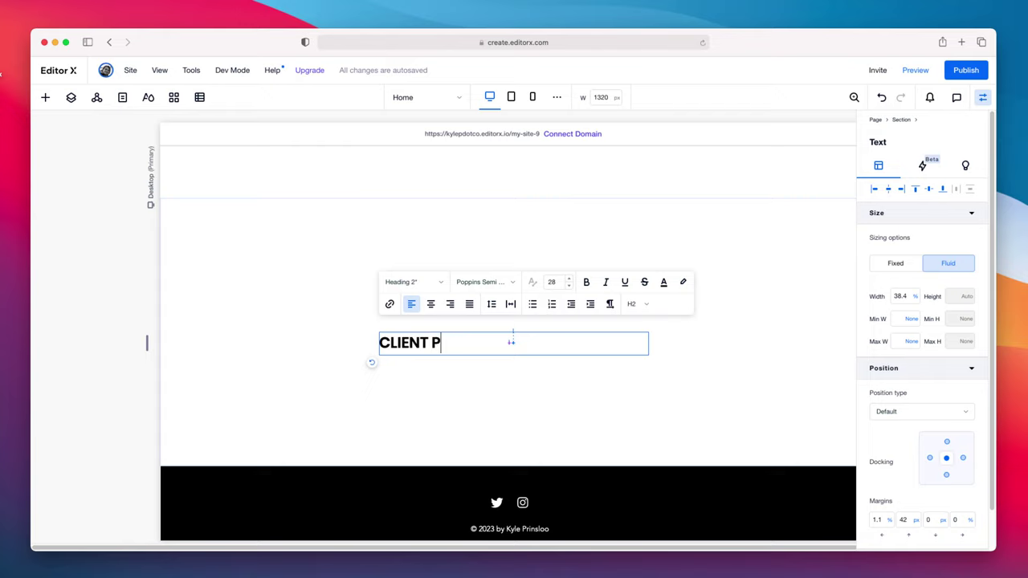
pyautogui.write('ROJECTS')
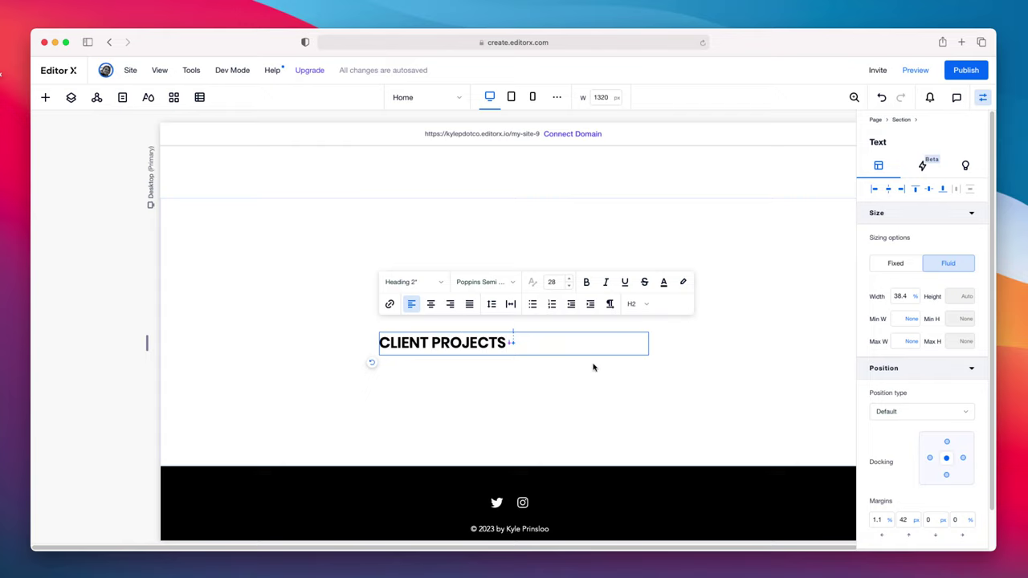
# Step: Narrow the "CLIENT PROJECTS" title to about 19.3% width and place it in the section's upper left, about 44 px from the section's top edge
pyautogui.click(624, 358)
pyautogui.click(636, 343)
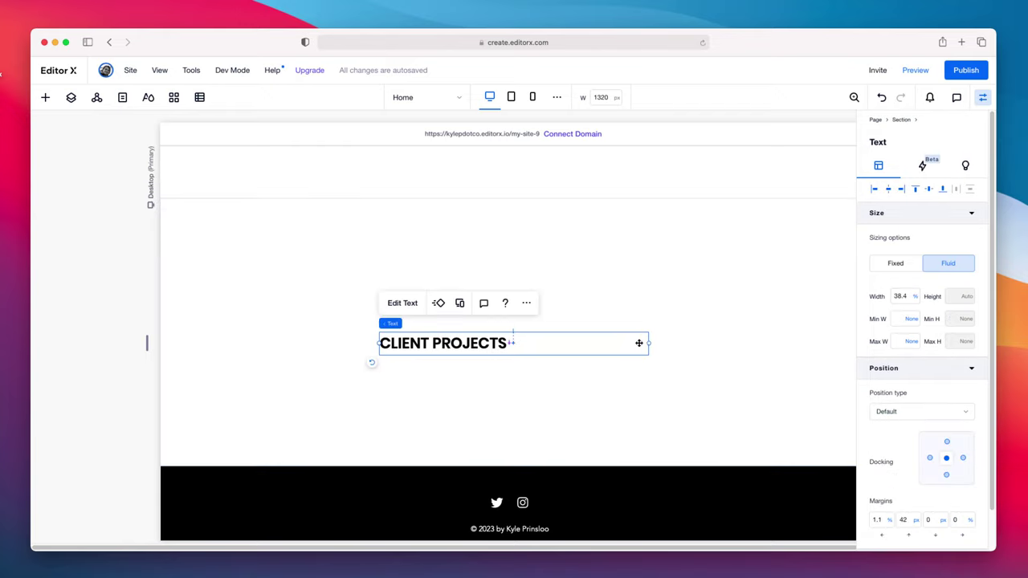
pyautogui.moveTo(649, 343); pyautogui.dragTo(471, 344)
pyautogui.moveTo(405, 243); pyautogui.dragTo(350, 239)
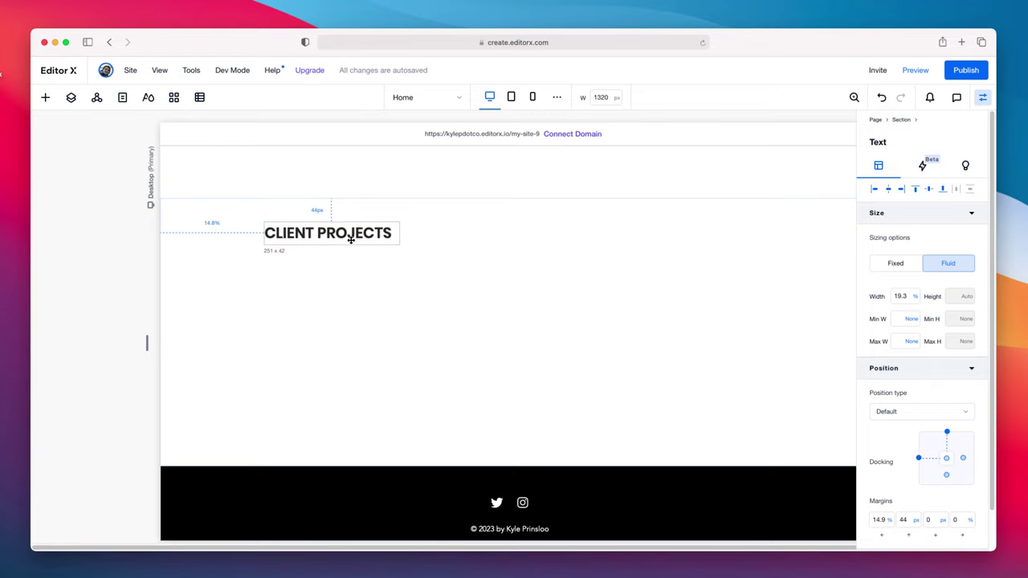
# Step: Add a second title reading "I'm obsessed about getting my clients' results." and place it to the right of "CLIENT PROJECTS", aligned with its top
pyautogui.click(196, 170)
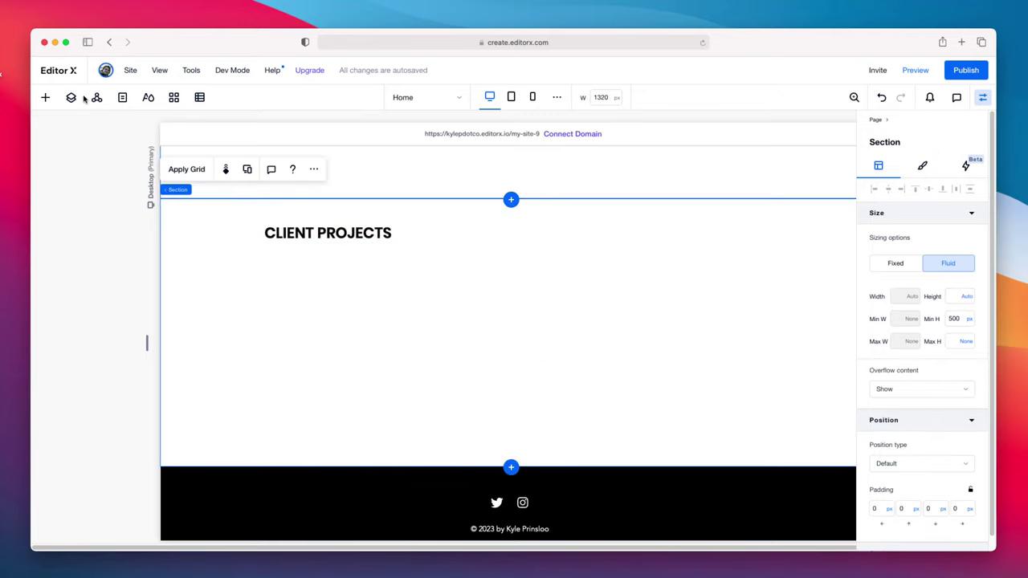
pyautogui.click(46, 98)
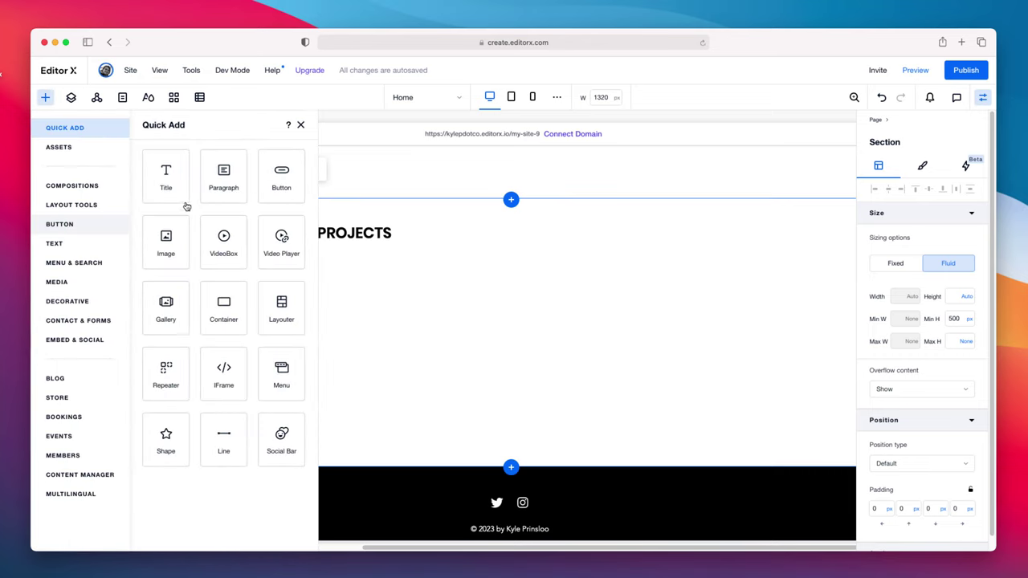
pyautogui.click(181, 197)
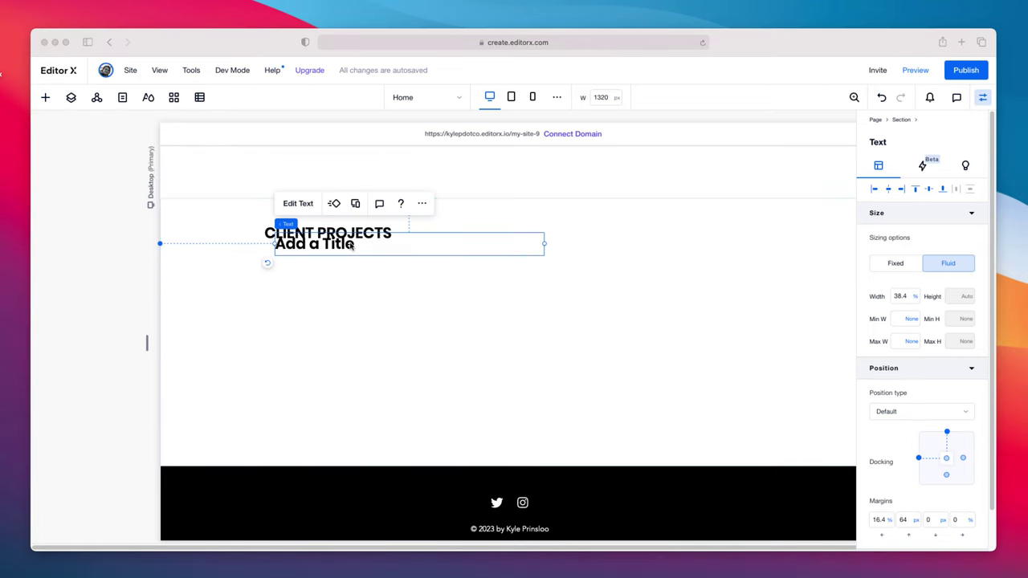
pyautogui.click(386, 309)
pyautogui.moveTo(350, 243); pyautogui.dragTo(394, 260)
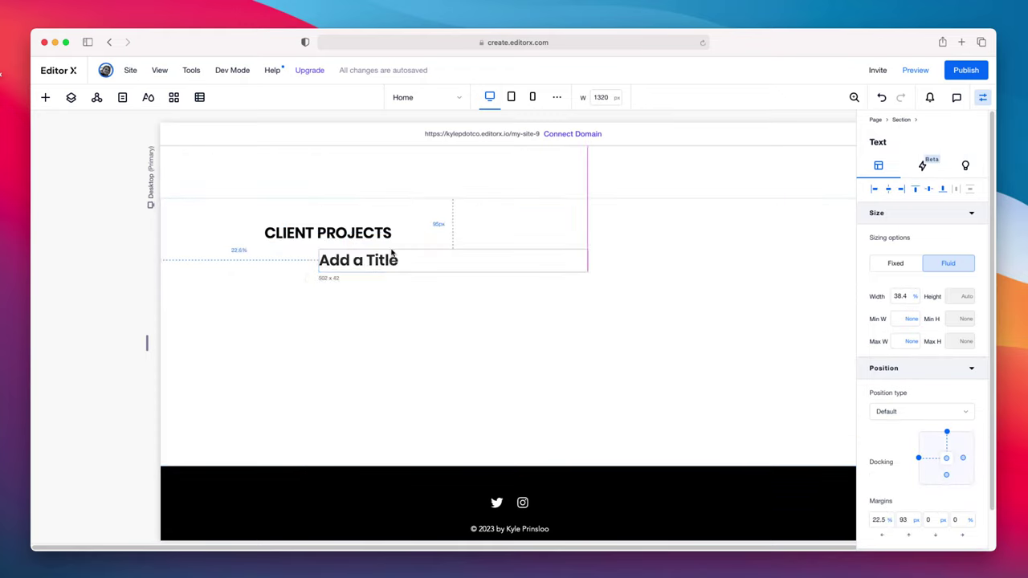
pyautogui.doubleClick(393, 259)
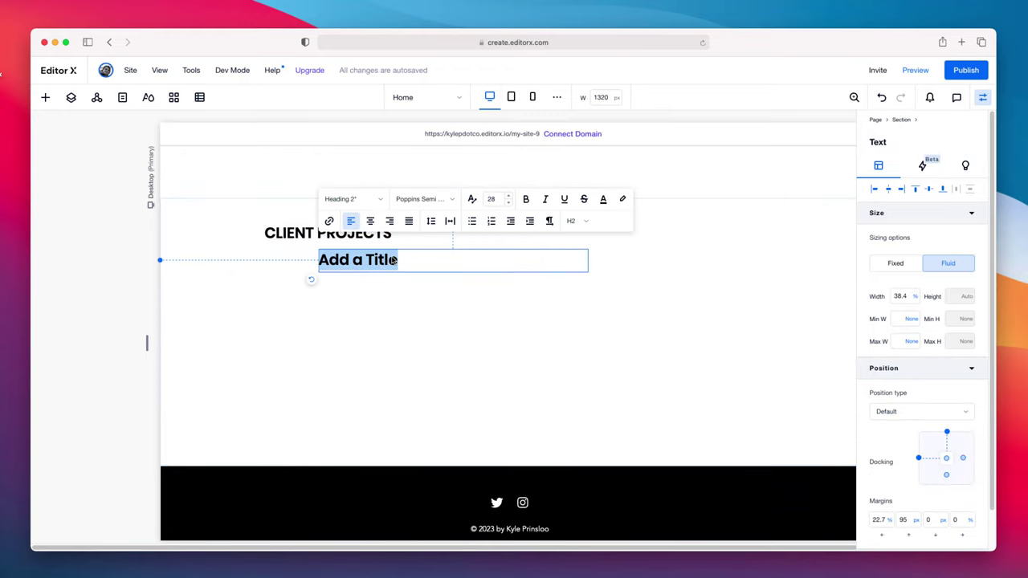
pyautogui.write("I'm obsessed about getting my clients' results.")
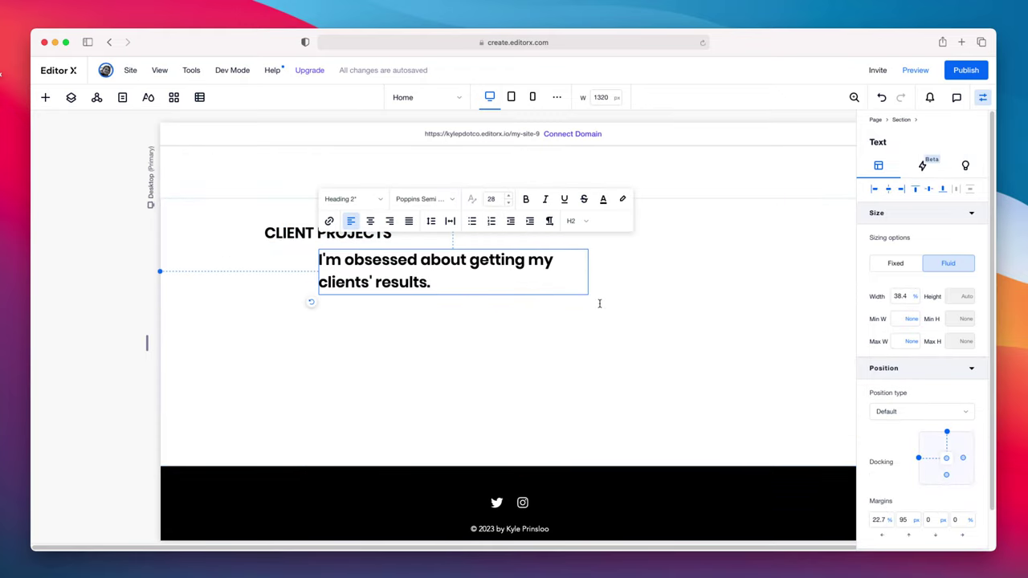
pyautogui.click(556, 309)
pyautogui.moveTo(515, 281); pyautogui.dragTo(592, 248)
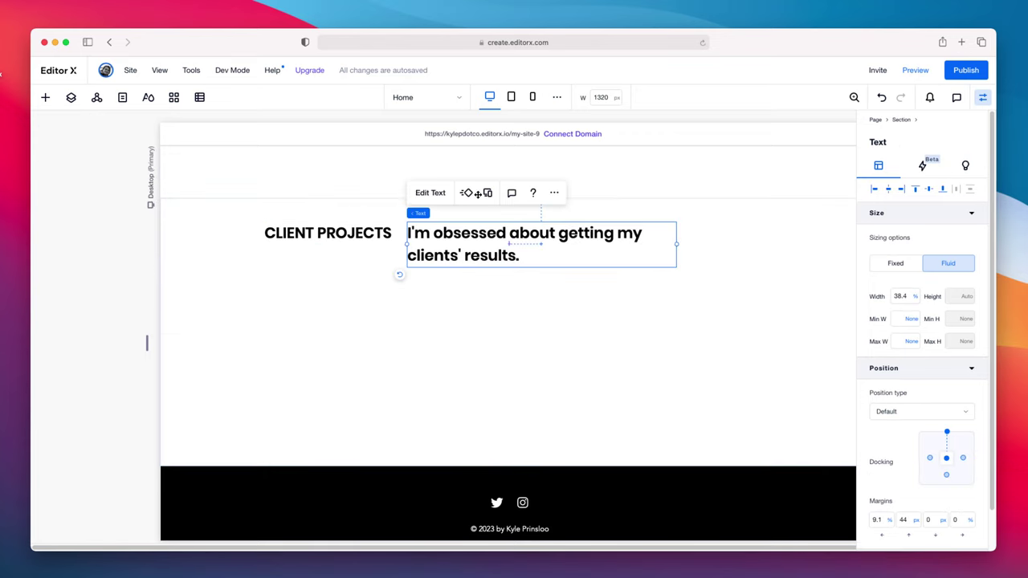
# Step: Set the second title's font size to 40 and widen its box to about 52.5% so the text fits on two lines
pyautogui.click(428, 194)
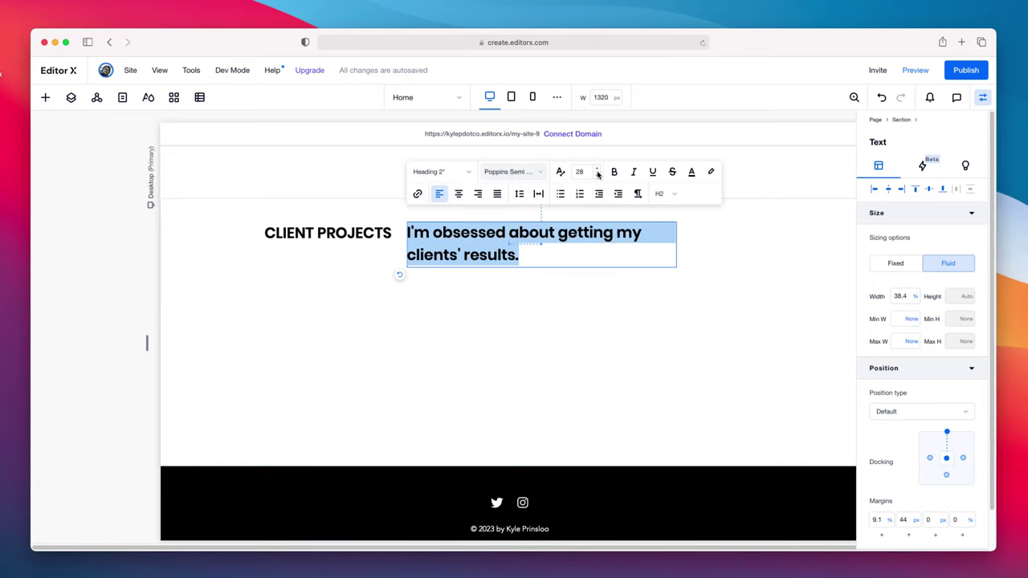
pyautogui.click(589, 172)
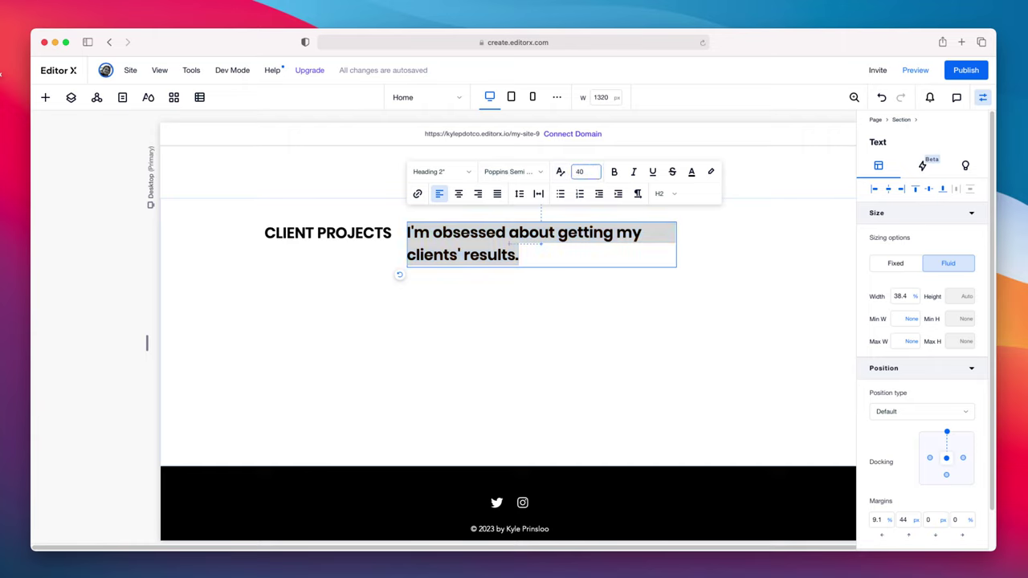
pyautogui.write('40')
pyautogui.press('Return')
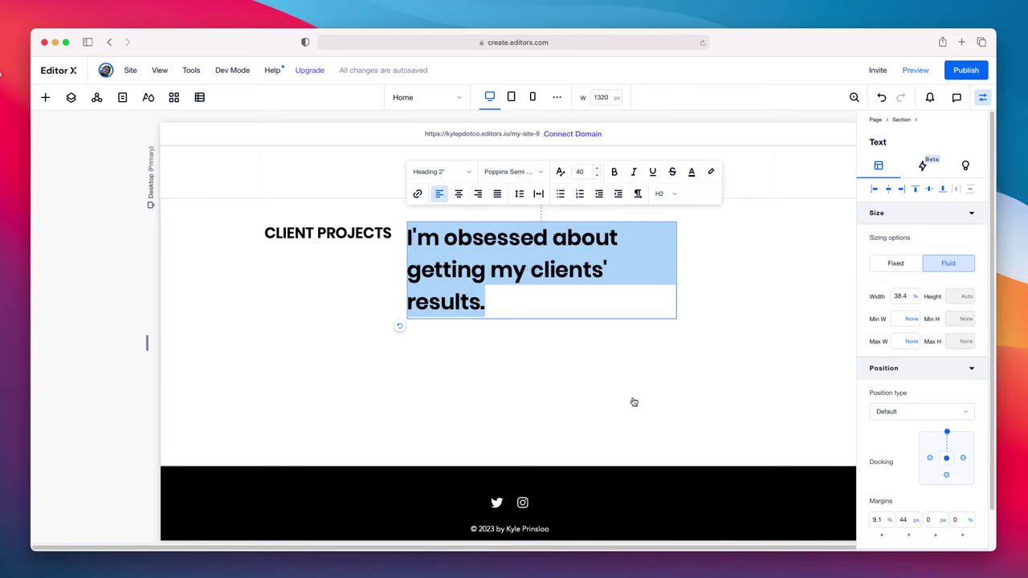
pyautogui.click(644, 351)
pyautogui.click(641, 279)
pyautogui.moveTo(736, 255); pyautogui.dragTo(776, 259)
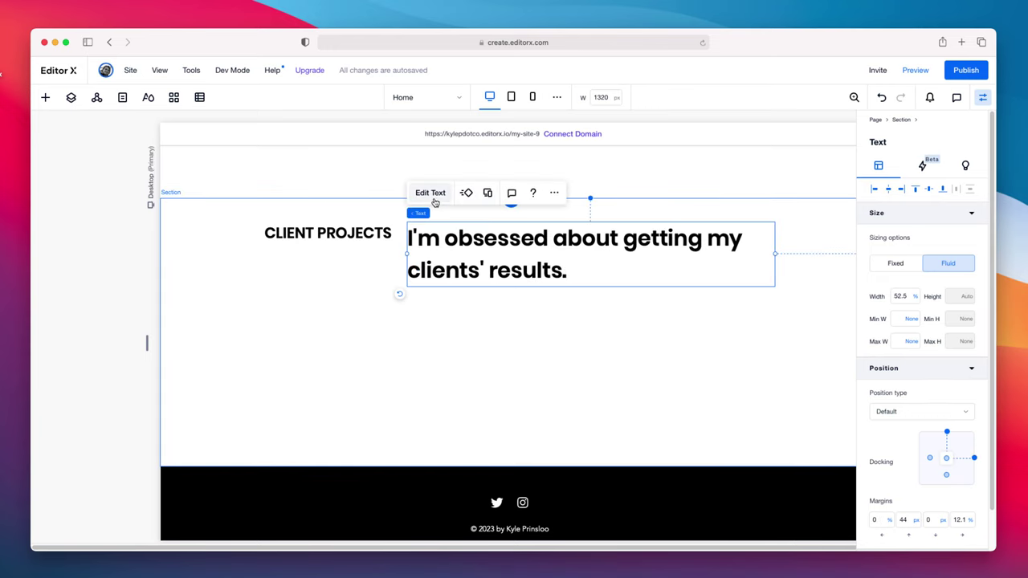
# Step: Turn off auto line spacing for the "I'm obsessed about getting my clients' results." title and set its line spacing to 1
pyautogui.click(431, 197)
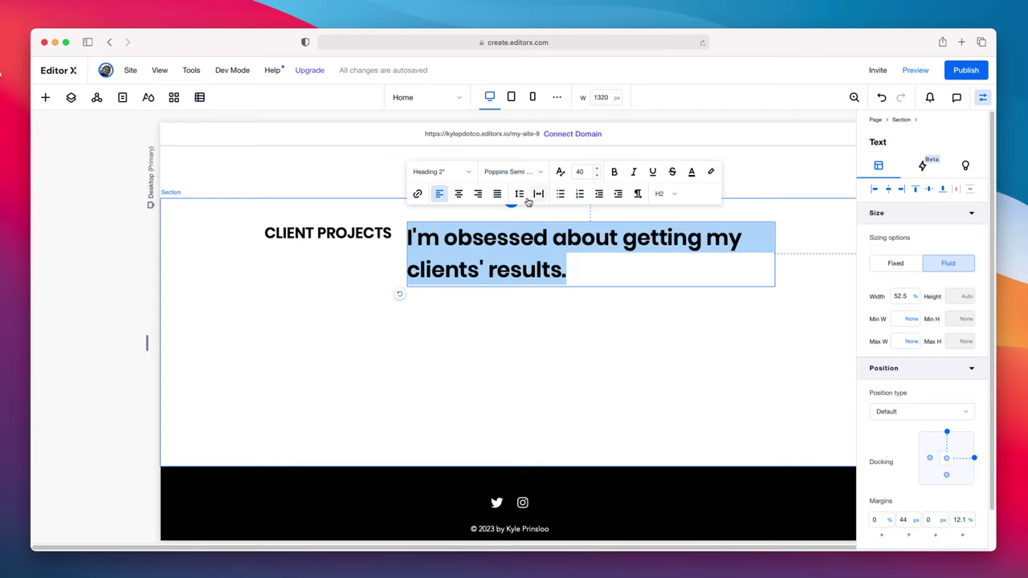
pyautogui.click(522, 198)
pyautogui.click(589, 239)
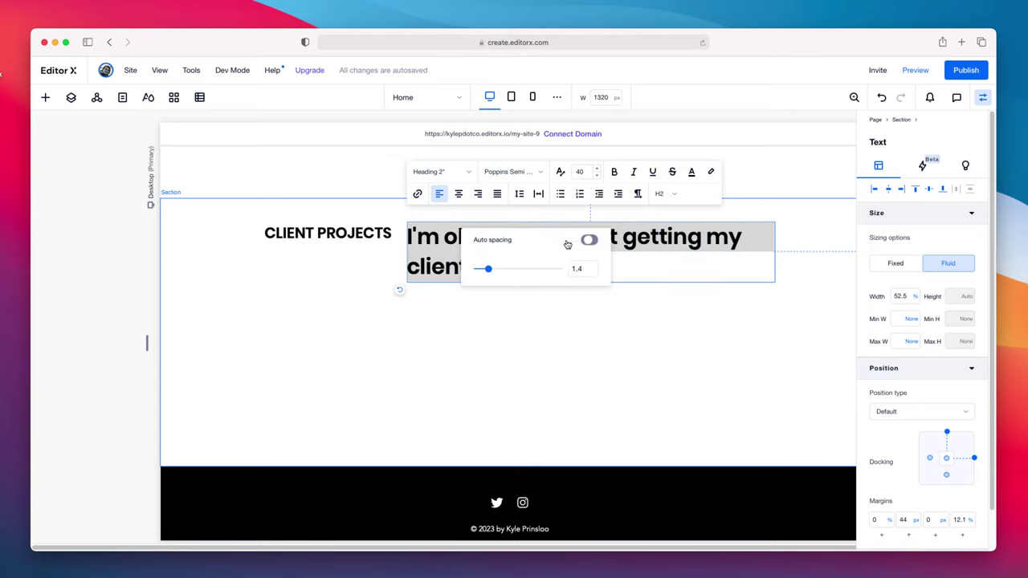
pyautogui.click(576, 269)
pyautogui.write('1')
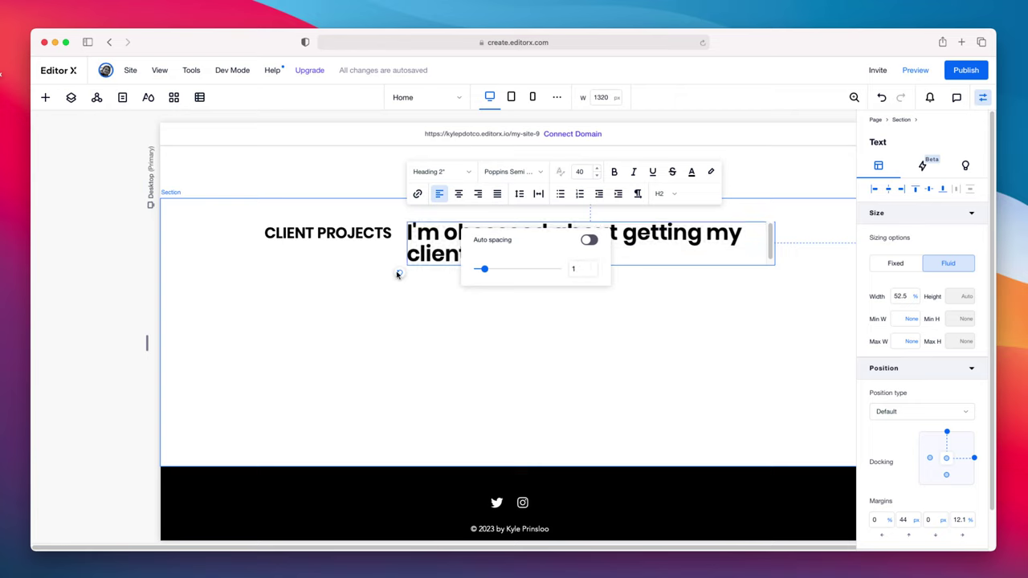
# Step: Set the "CLIENT PROJECTS" title's font size to 18
pyautogui.click(399, 273)
pyautogui.click(349, 248)
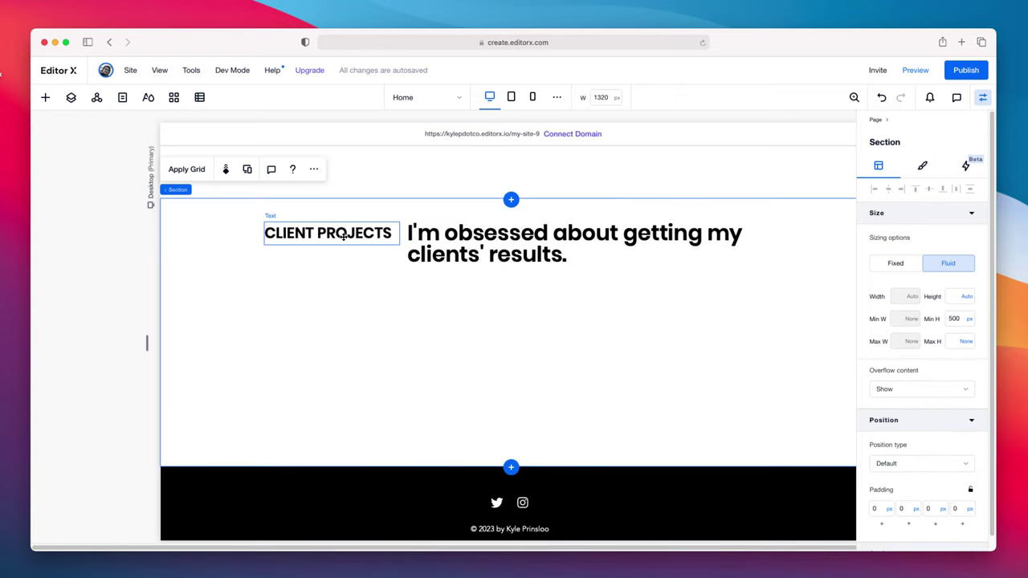
pyautogui.click(346, 237)
pyautogui.click(288, 194)
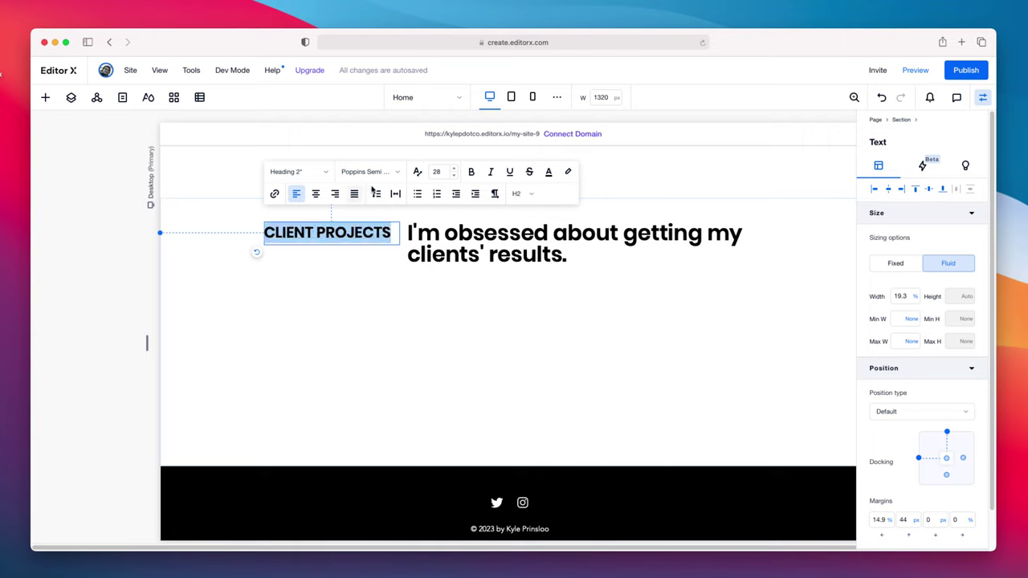
pyautogui.click(439, 172)
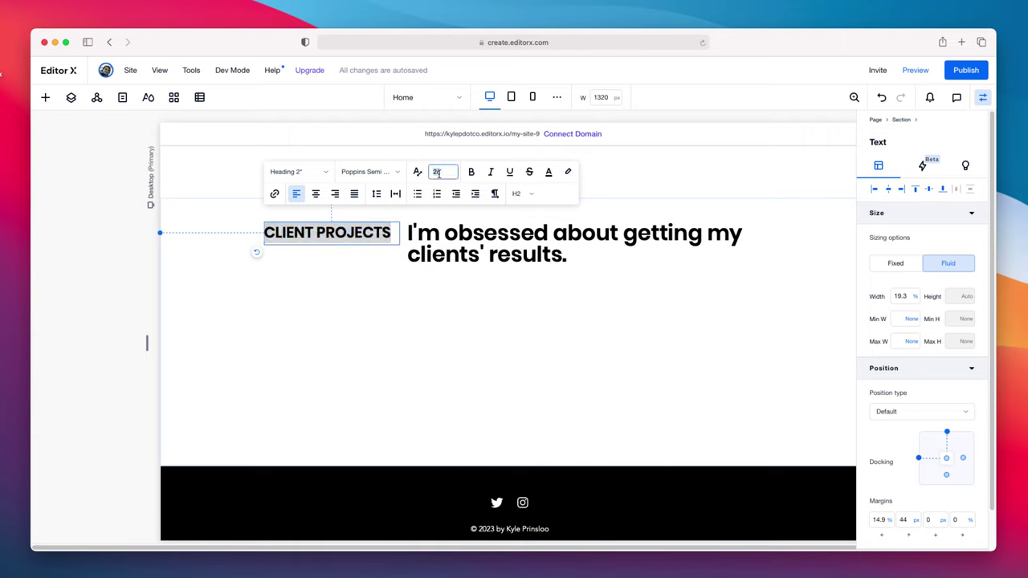
pyautogui.write('18')
pyautogui.press('Return')
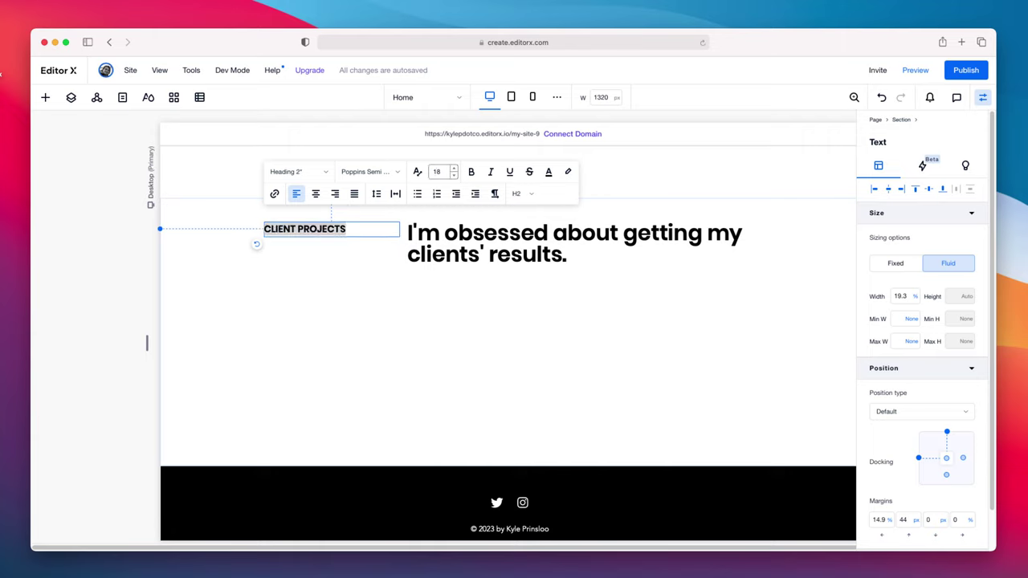
# Step: Narrow the "CLIENT PROJECTS" title to about 12.5% width and place it beside the large heading, vertically centred on it, about 71 px from the section's top
pyautogui.click(463, 290)
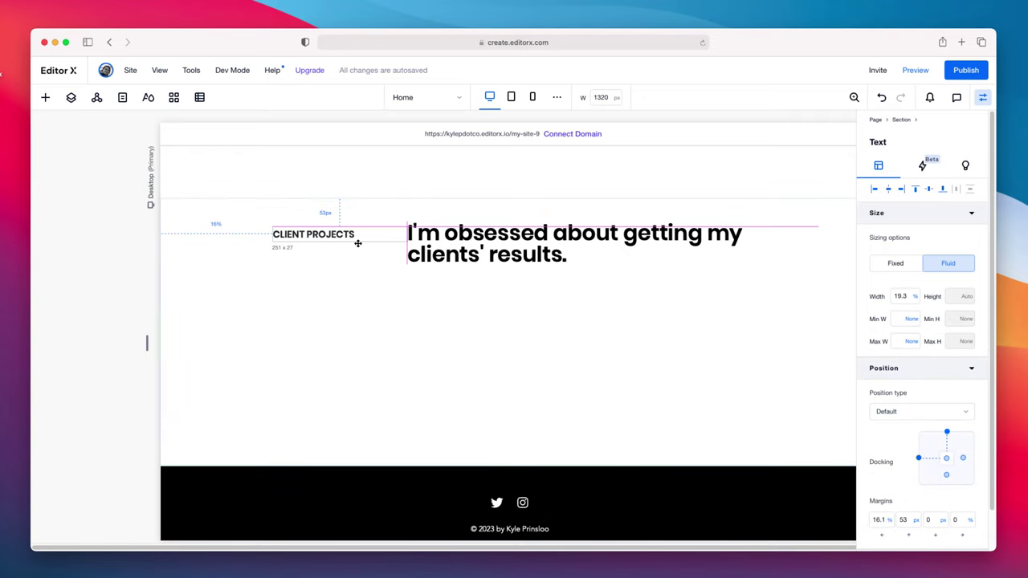
pyautogui.moveTo(357, 242)
pyautogui.mouseDown()
pyautogui.moveTo(368, 244)
pyautogui.moveTo(330, 246)
pyautogui.moveTo(381, 243)
pyautogui.moveTo(371, 246)
pyautogui.mouseUp()
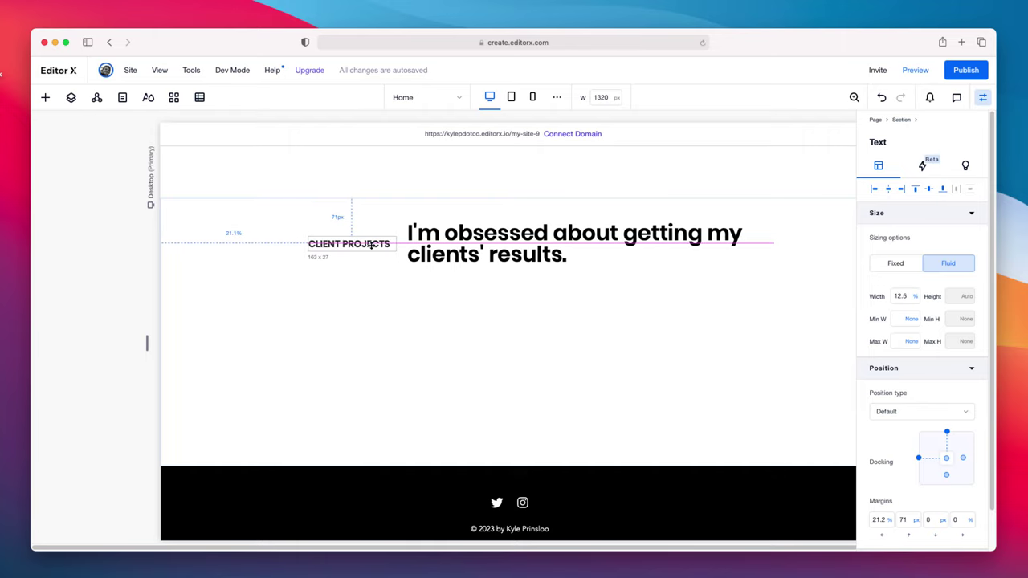
pyautogui.moveTo(612, 282); pyautogui.dragTo(608, 291)
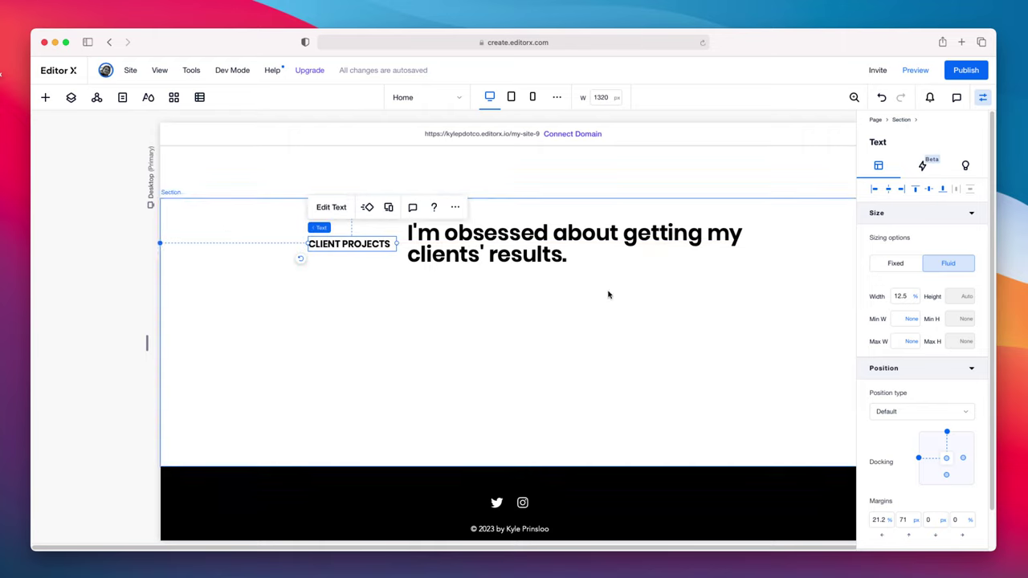
# Step: Place the "CLIENT PROJECTS" title and the large heading together in one container and shift the container slightly to the left
pyautogui.keyDown('shift'); pyautogui.click(443, 251); pyautogui.keyUp('shift')
pyautogui.click(353, 201)
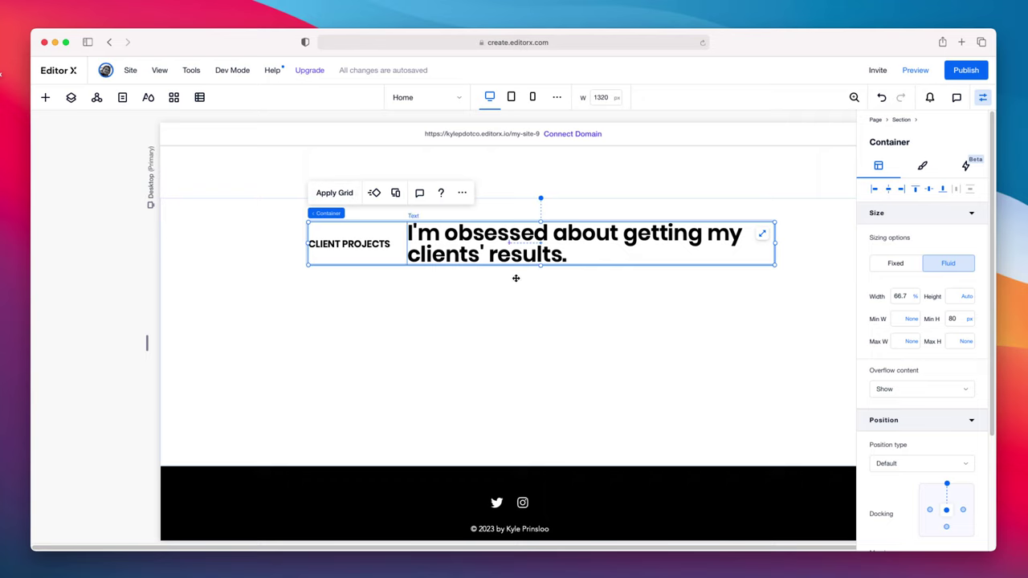
pyautogui.click(534, 309)
pyautogui.moveTo(553, 251)
pyautogui.mouseDown()
pyautogui.moveTo(540, 272)
pyautogui.moveTo(521, 255)
pyautogui.moveTo(557, 241)
pyautogui.moveTo(507, 241)
pyautogui.moveTo(543, 247)
pyautogui.mouseUp()
pyautogui.moveTo(609, 327); pyautogui.dragTo(609, 327)
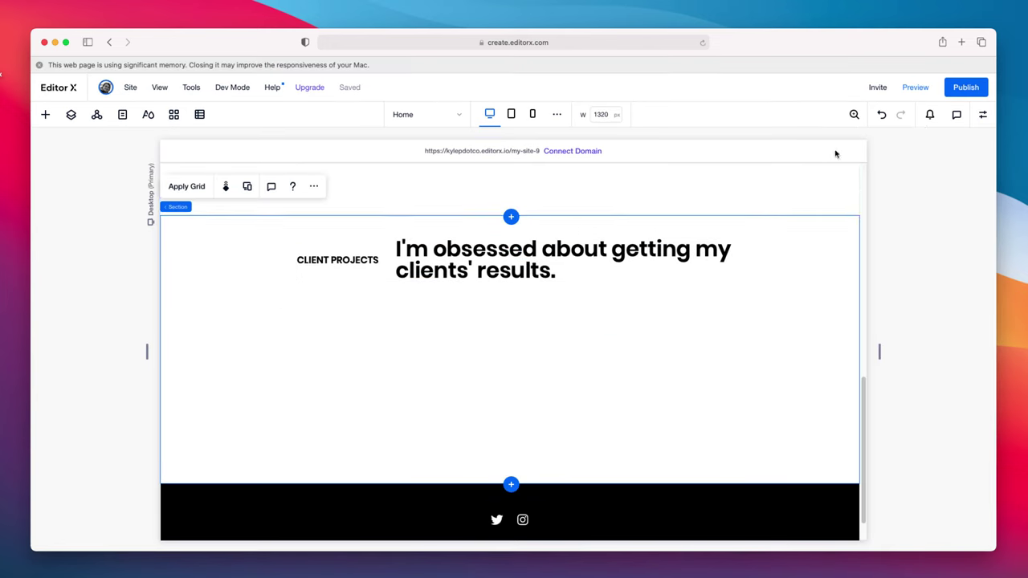
# Step: Set the Client Projects section's minimum height to 200 px
pyautogui.click(983, 115)
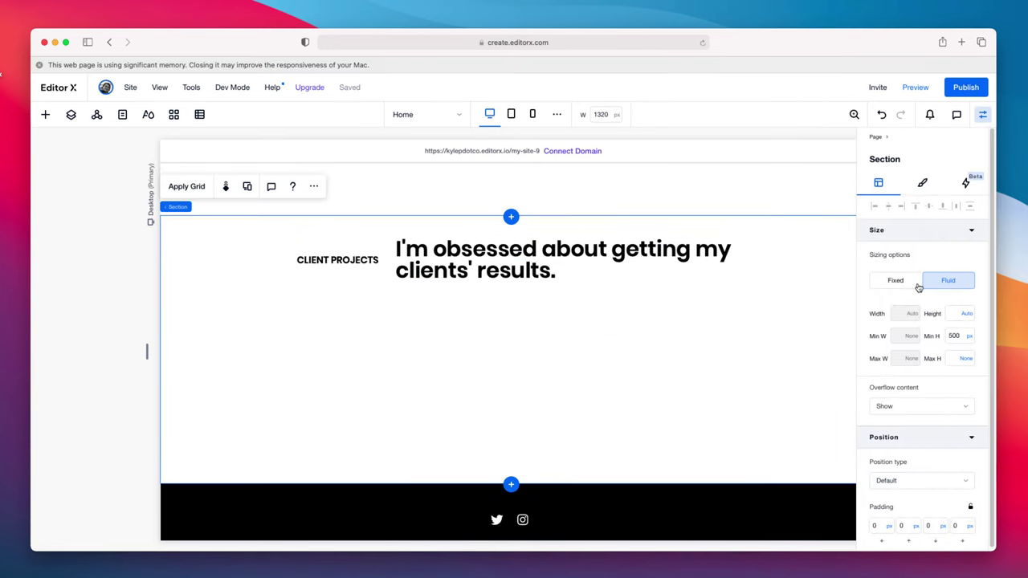
pyautogui.click(964, 332)
pyautogui.write('20')
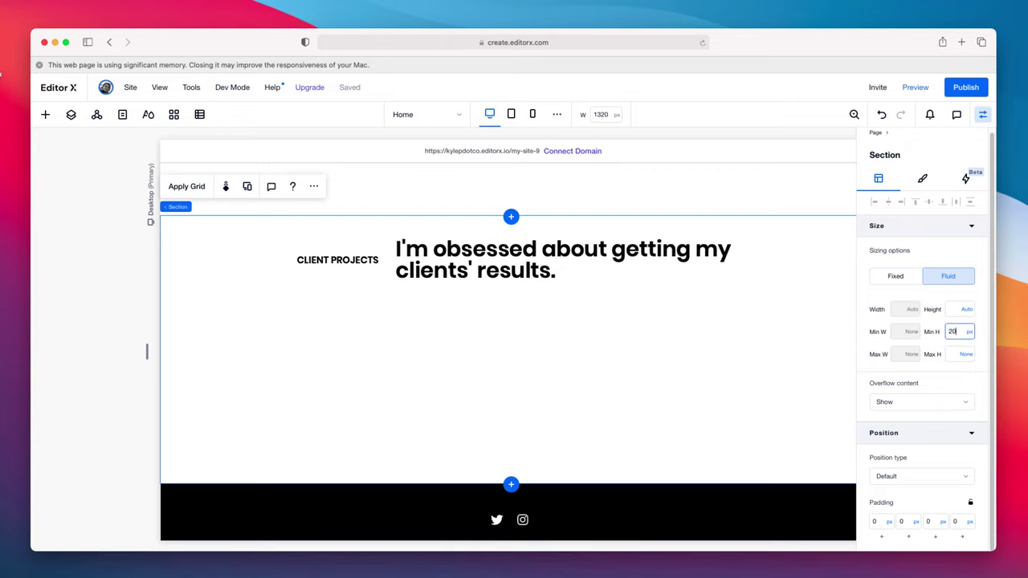
pyautogui.press('Return')
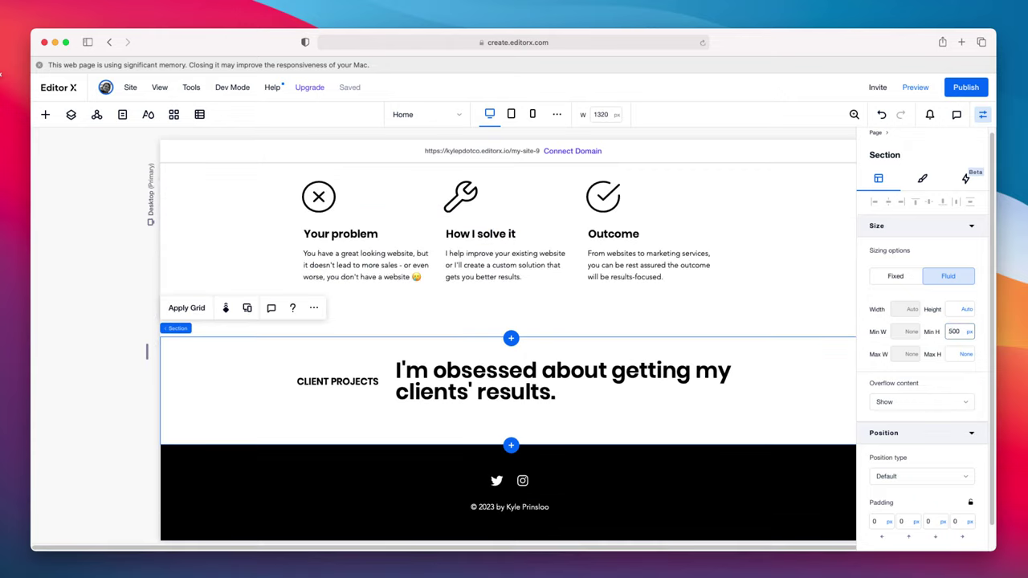
# Step: Centre the container with the two titles vertically within the Client Projects section
pyautogui.click(349, 385)
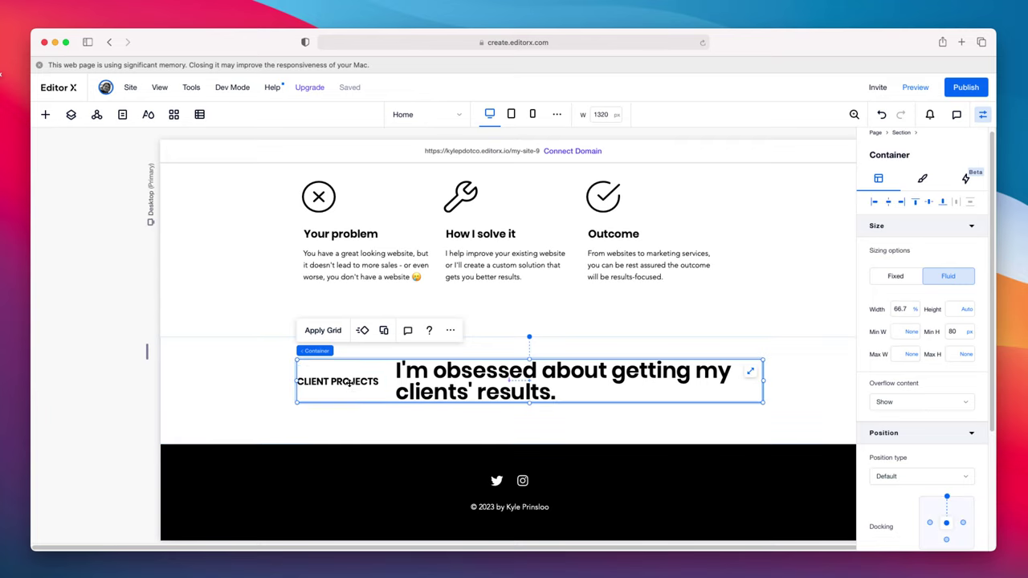
pyautogui.click(657, 408)
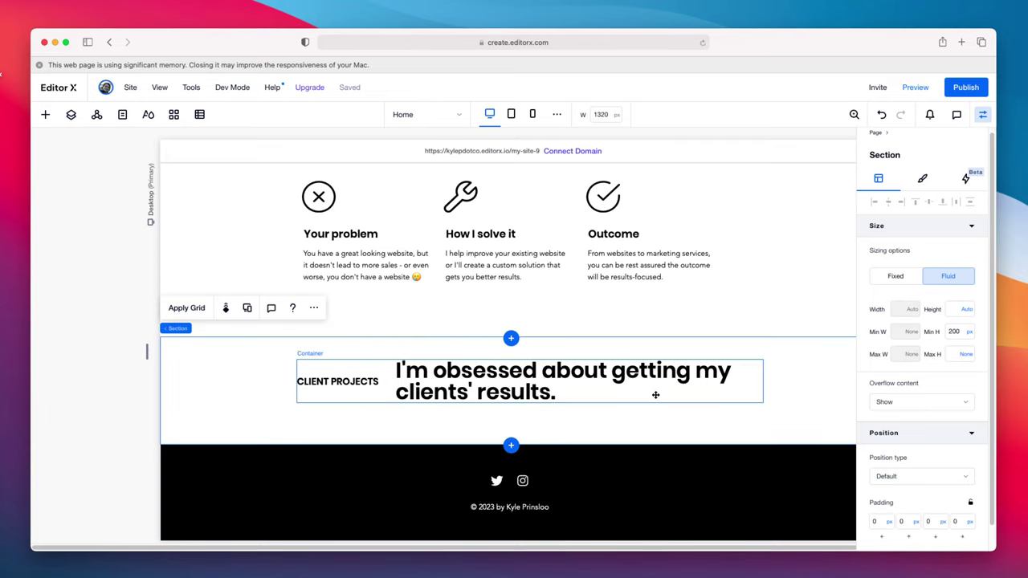
pyautogui.click(657, 395)
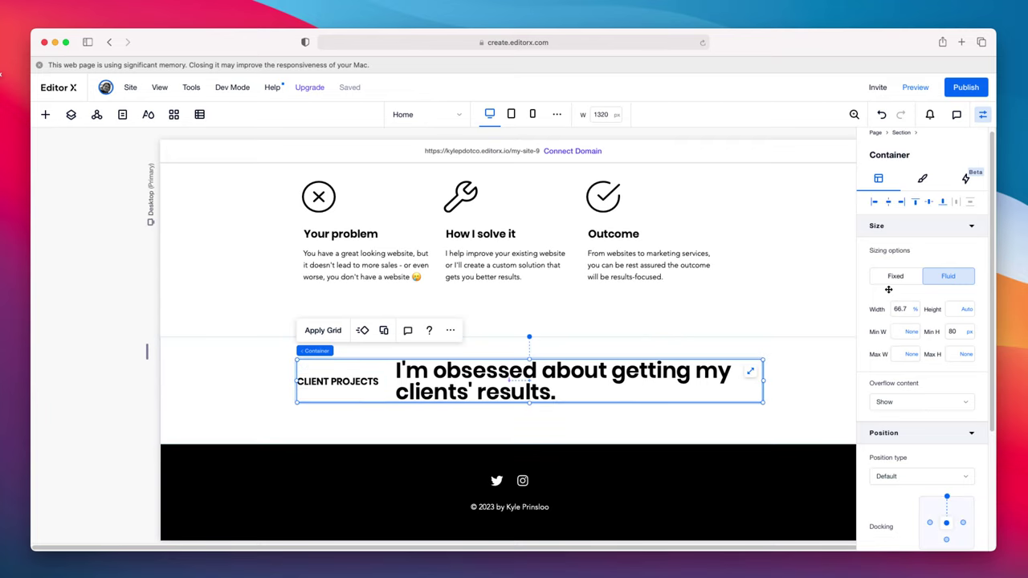
pyautogui.click(929, 202)
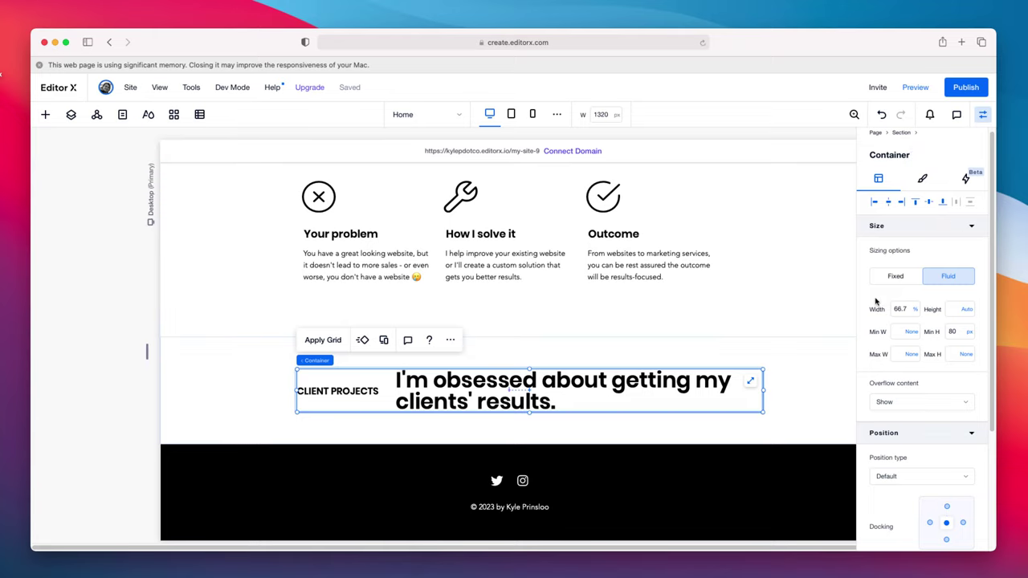
pyautogui.click(811, 353)
pyautogui.click(983, 114)
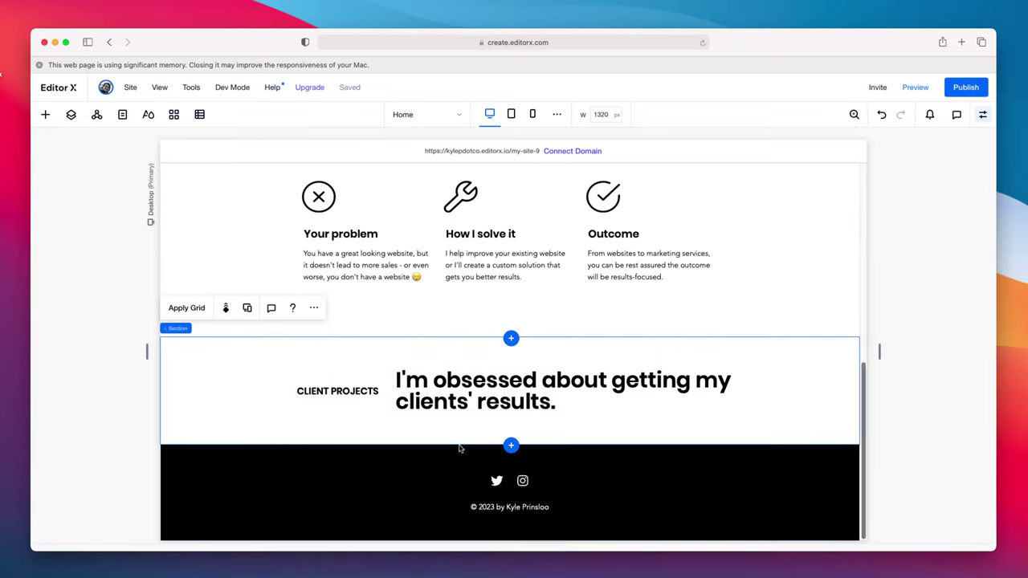
# Step: Add a blank section below the Client Projects heading section and apply a 2x2 grid to it
pyautogui.click(511, 445)
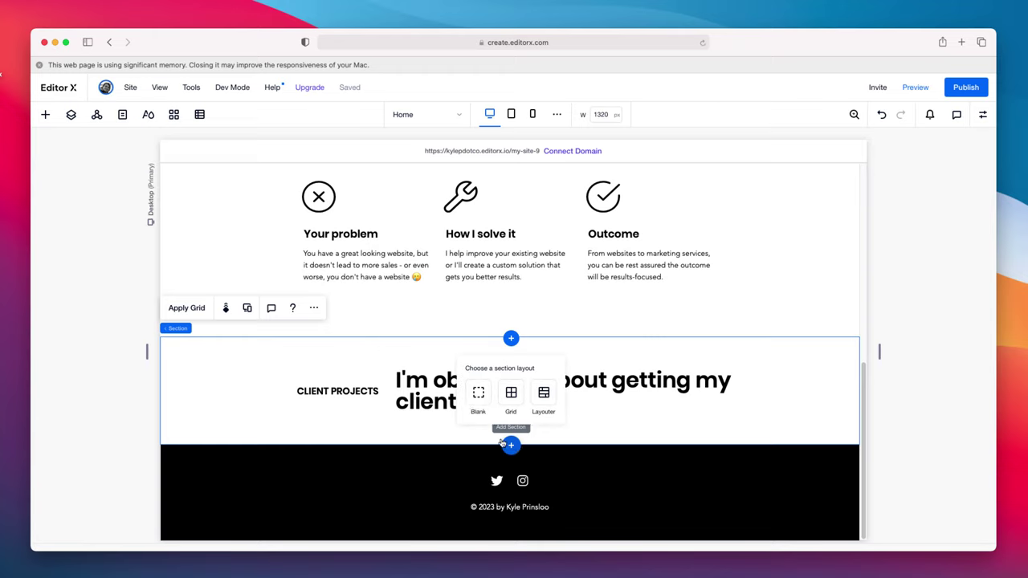
pyautogui.click(478, 396)
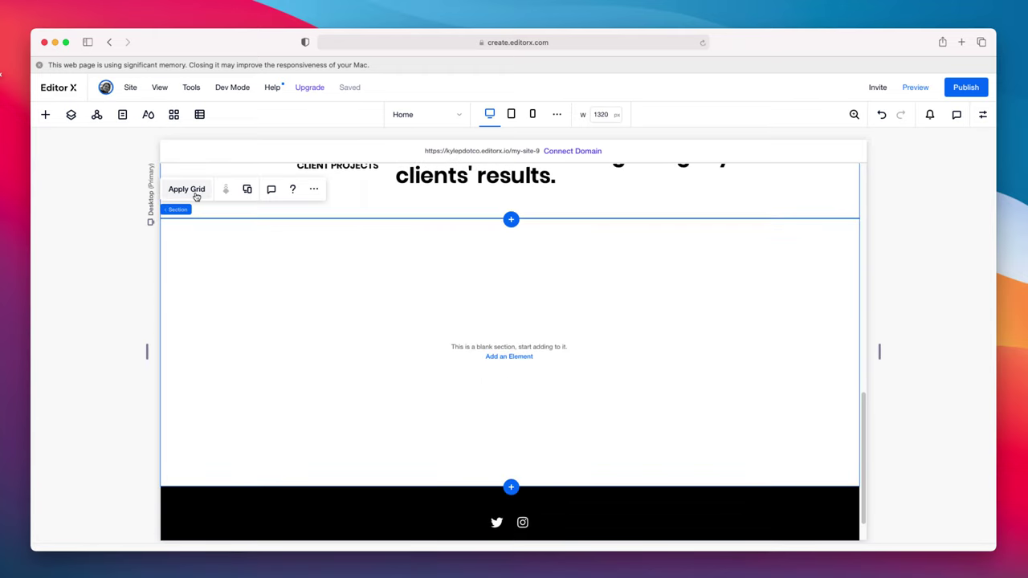
pyautogui.click(195, 193)
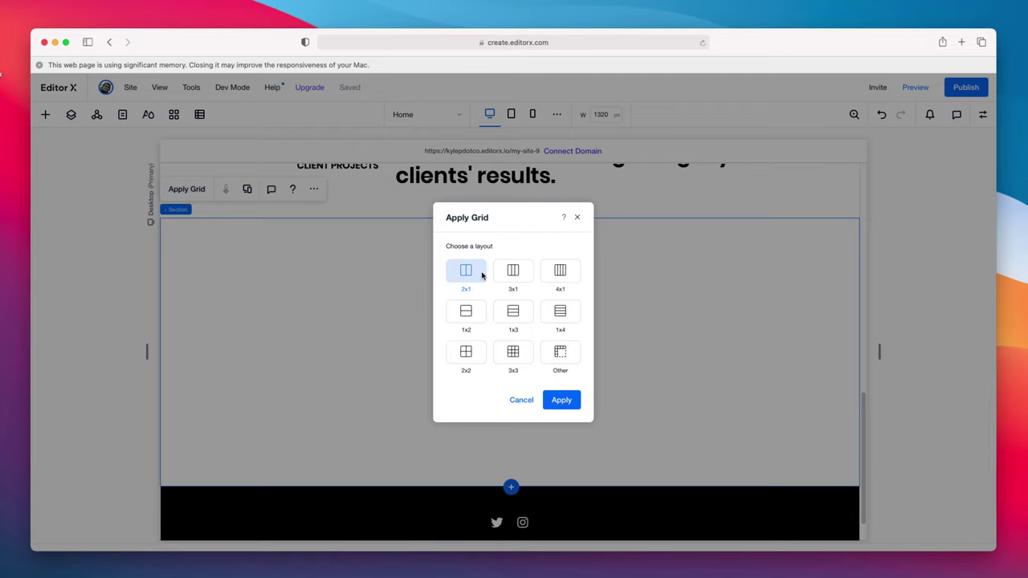
pyautogui.click(475, 358)
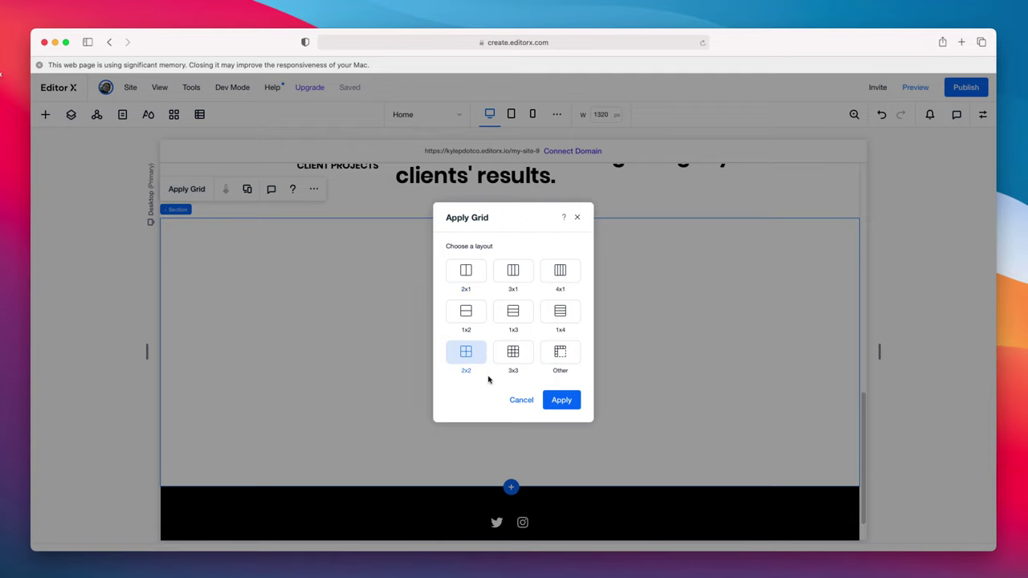
pyautogui.click(562, 400)
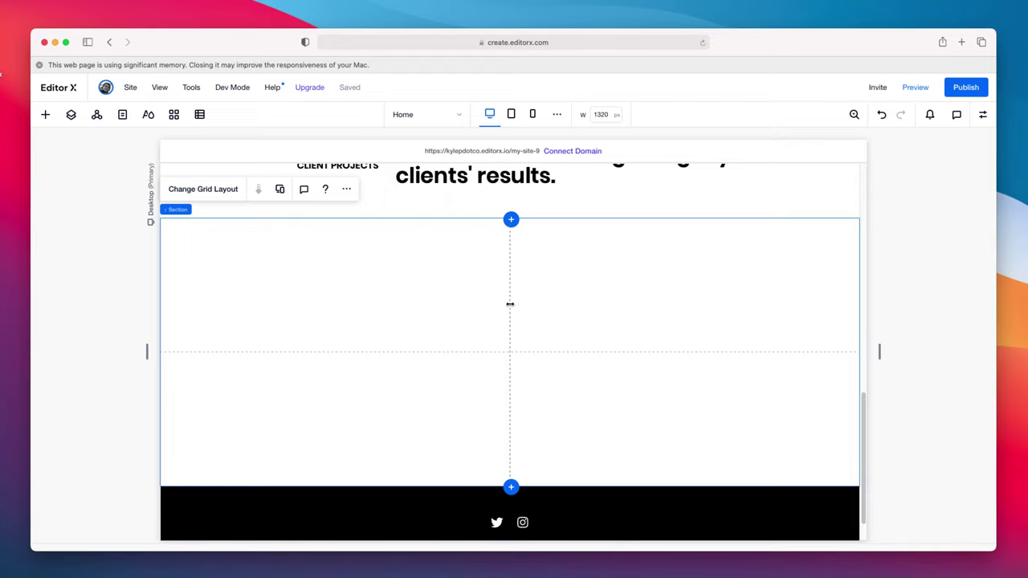
# Step: Narrow the grid's left column to a little over a third of the section's width
pyautogui.moveTo(510, 304); pyautogui.dragTo(402, 306)
pyautogui.moveTo(431, 311); pyautogui.dragTo(411, 313)
# Step: Add an image to the new section, shrink it to fit the upper left grid cell and centre it there
pyautogui.click(45, 115)
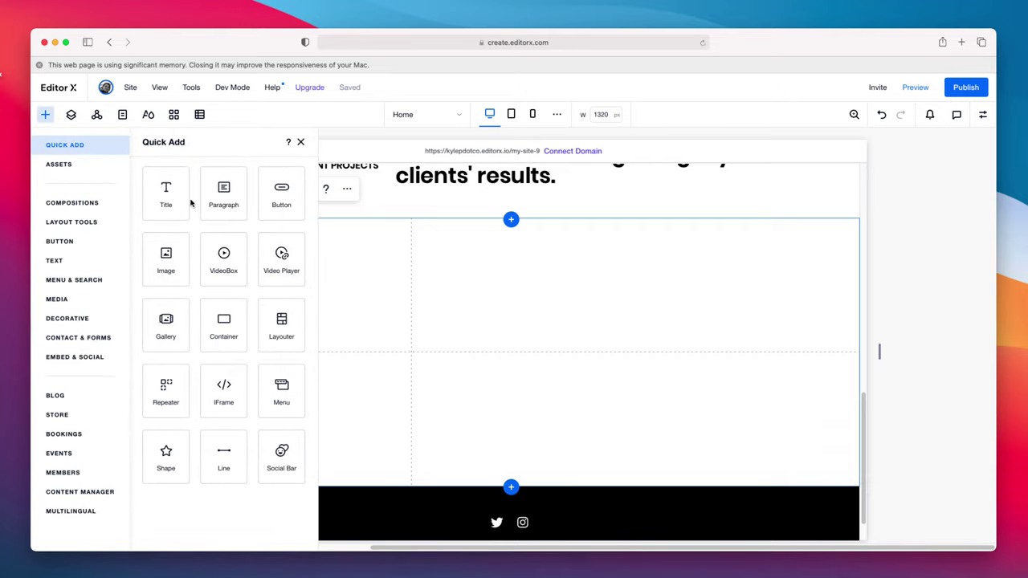
pyautogui.click(165, 259)
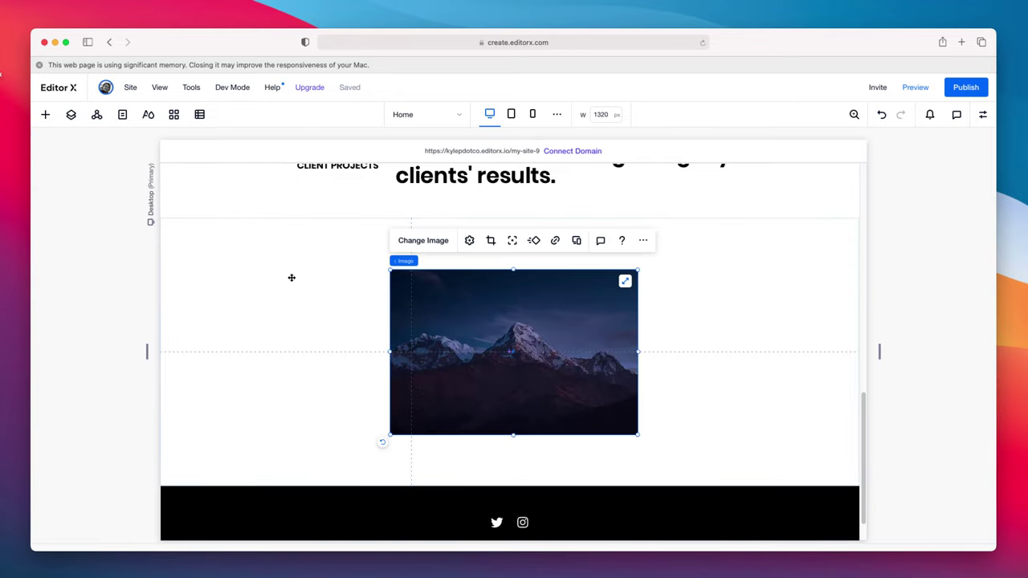
pyautogui.moveTo(635, 361); pyautogui.dragTo(445, 324)
pyautogui.moveTo(436, 234); pyautogui.dragTo(345, 287)
pyautogui.moveTo(313, 334); pyautogui.dragTo(328, 281)
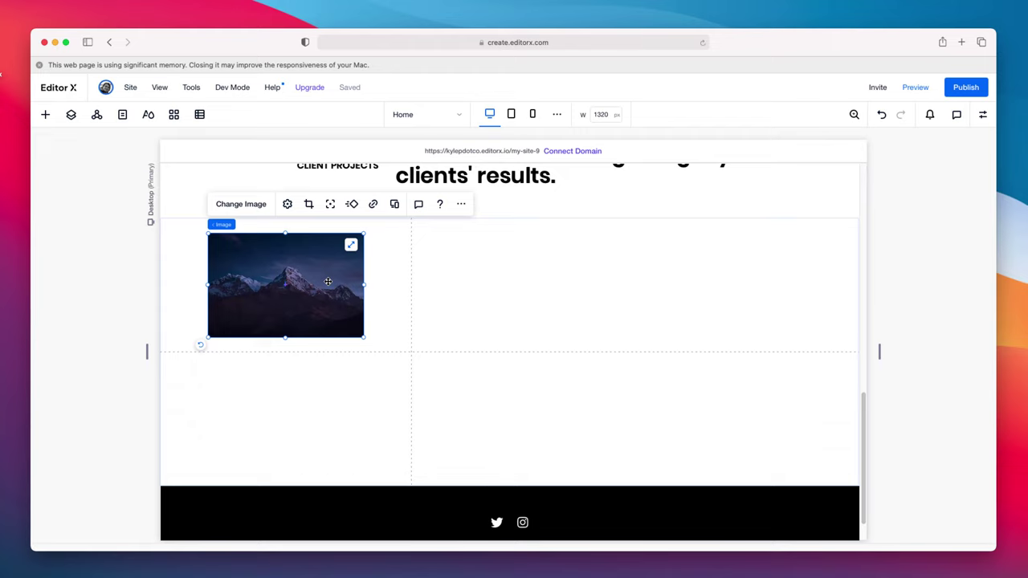
# Step: Duplicate the mountain image and place the copy directly below it in the lower left grid cell
pyautogui.rightClick(328, 281)
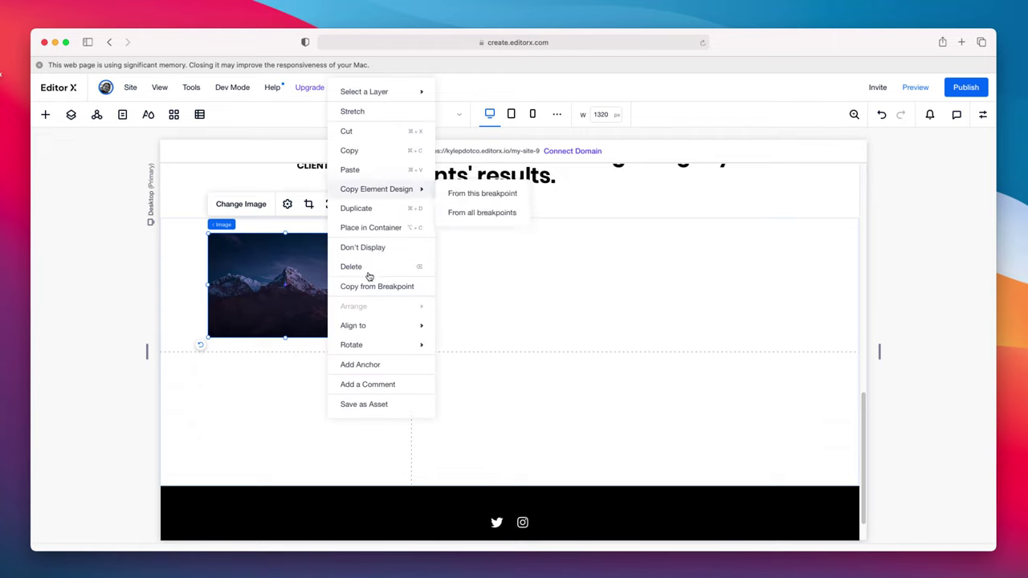
pyautogui.click(376, 213)
pyautogui.moveTo(348, 310); pyautogui.dragTo(335, 426)
pyautogui.click(470, 290)
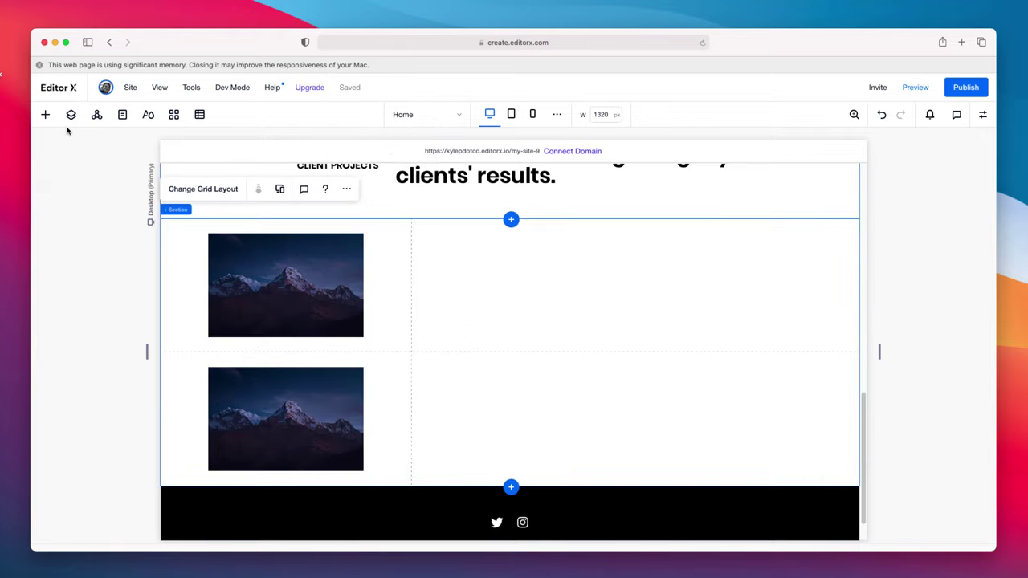
# Step: Add a title at the top of the upper right grid cell, level with the image's top edge, and a paragraph directly beneath it
pyautogui.click(45, 114)
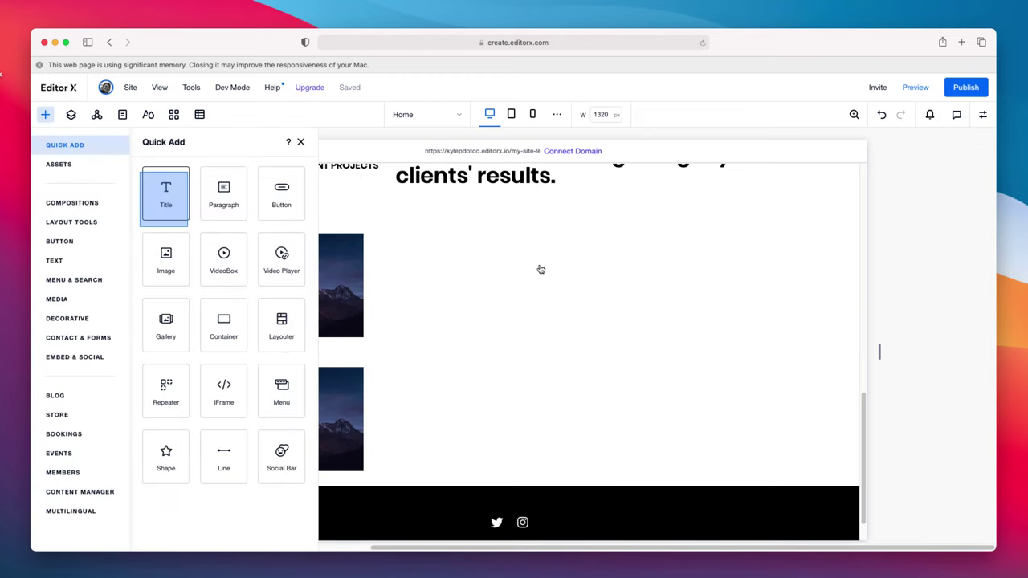
pyautogui.moveTo(541, 269); pyautogui.dragTo(479, 370)
pyautogui.moveTo(525, 317); pyautogui.dragTo(531, 243)
pyautogui.moveTo(708, 252); pyautogui.dragTo(708, 251)
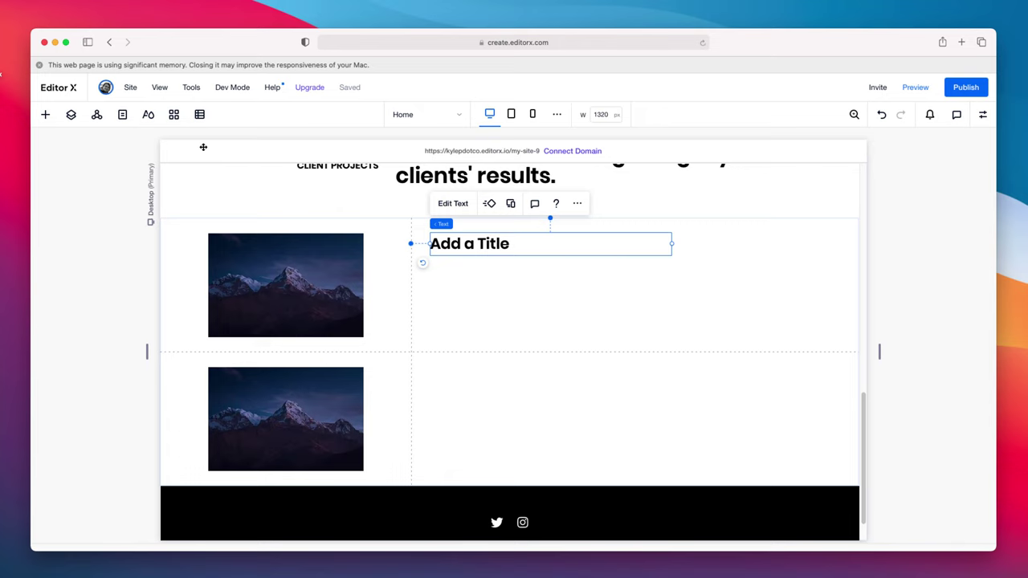
pyautogui.click(46, 115)
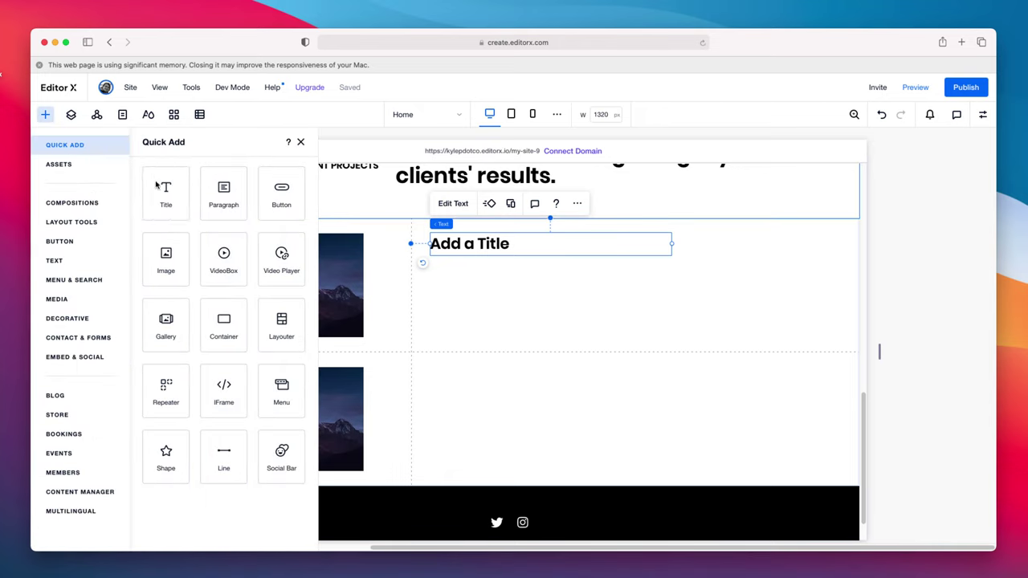
pyautogui.moveTo(274, 225); pyautogui.dragTo(519, 287)
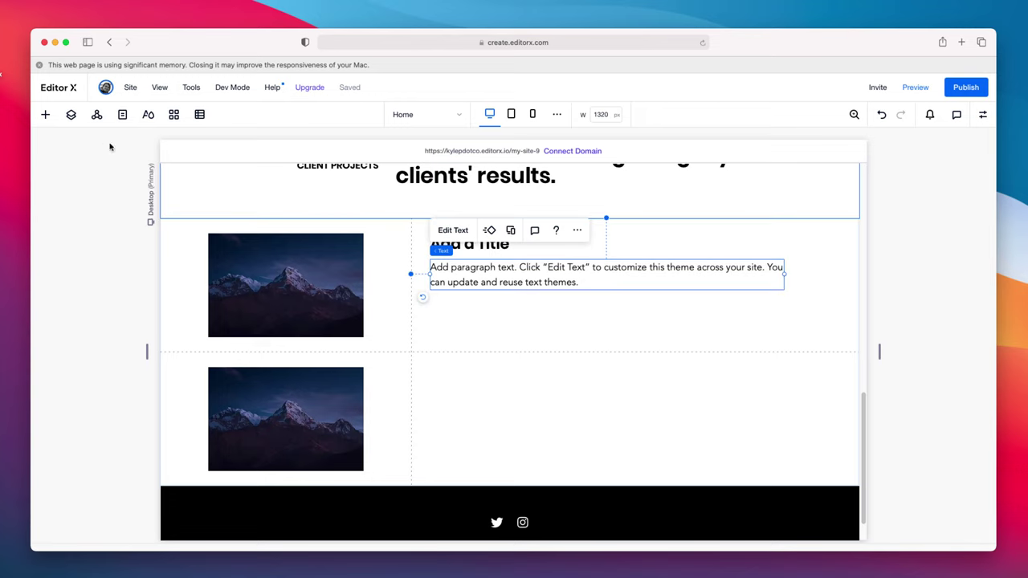
# Step: Add the basic "Read More" button below the paragraph, aligned with the text's left edge
pyautogui.click(46, 115)
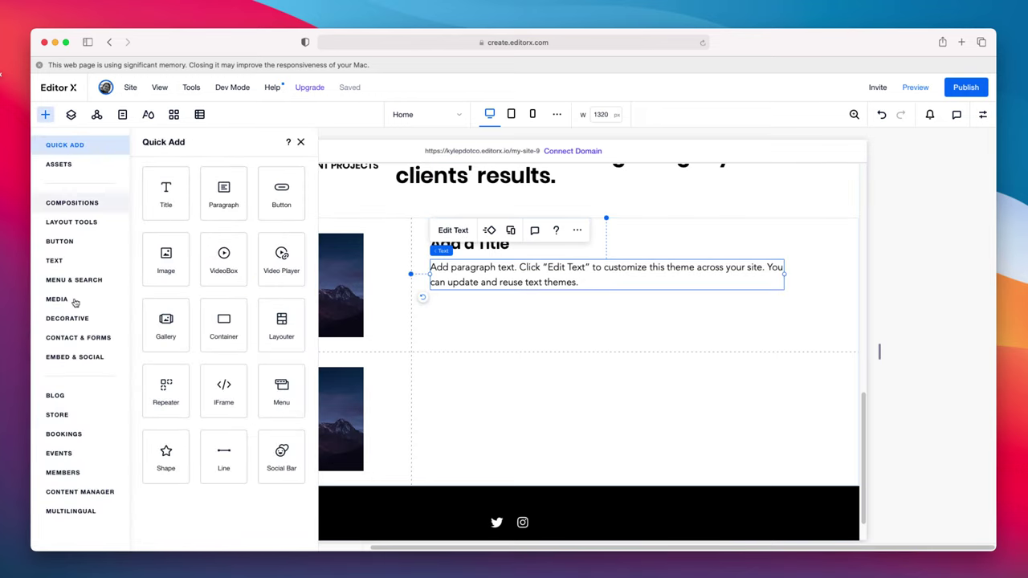
pyautogui.click(69, 241)
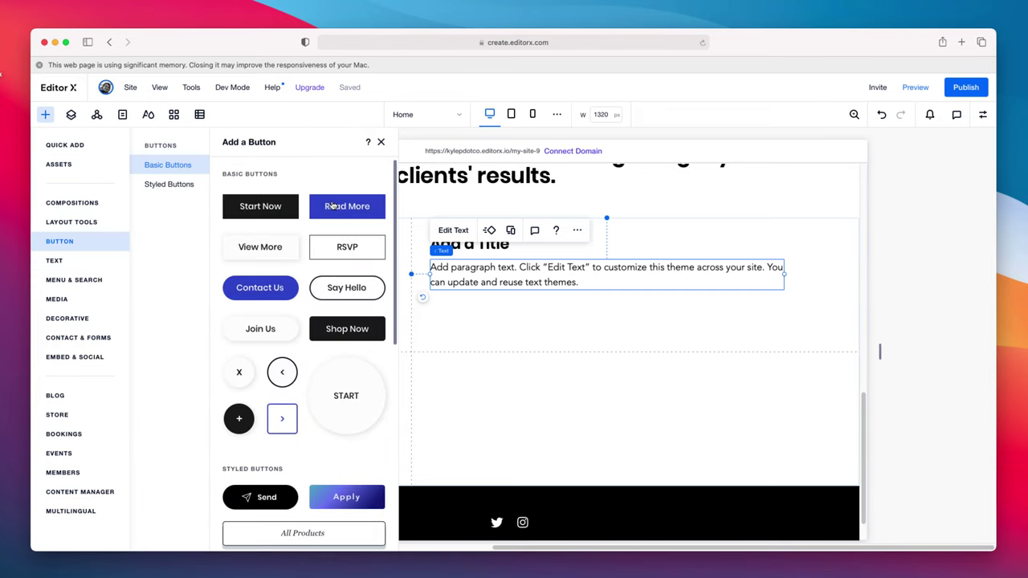
pyautogui.moveTo(347, 207); pyautogui.dragTo(488, 307)
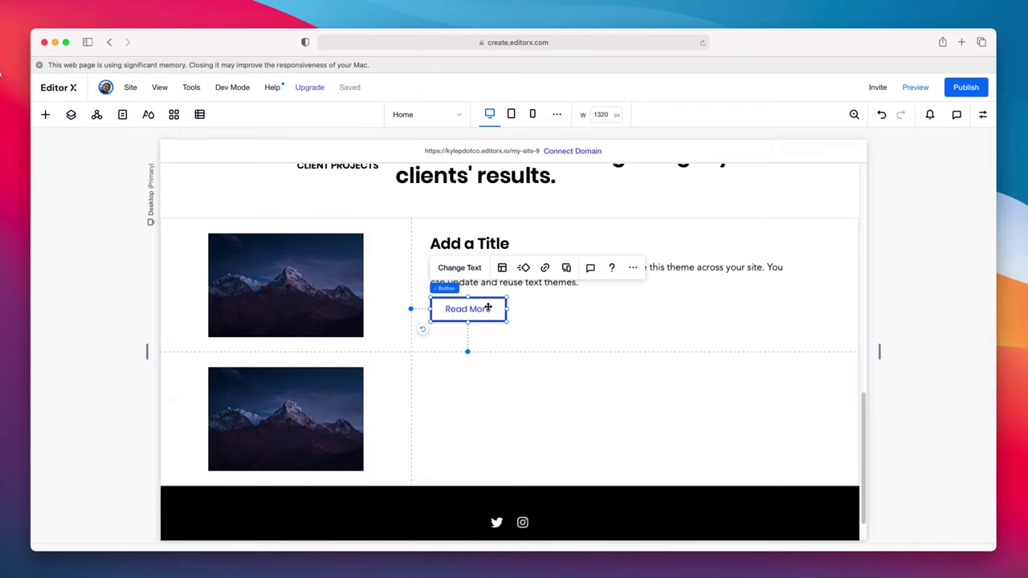
# Step: Change the label of the button beneath the upper paragraph to "Visit Website"
pyautogui.click(472, 267)
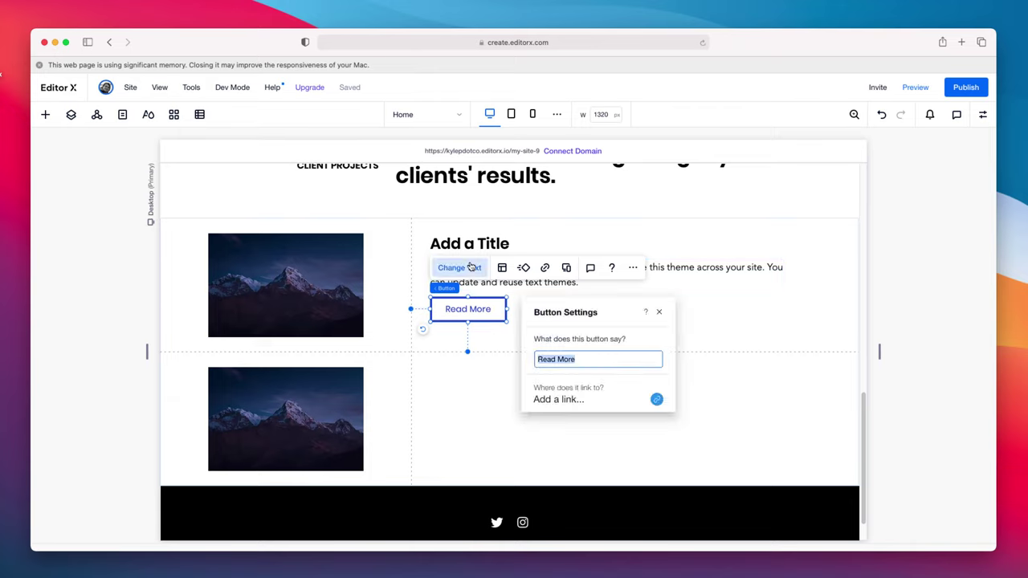
pyautogui.write('Visit Website')
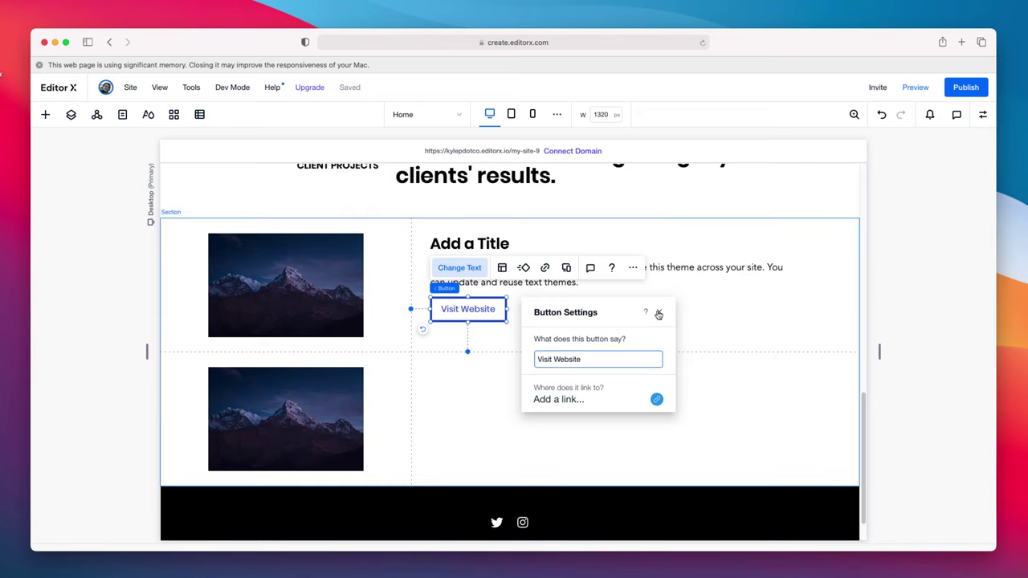
pyautogui.press('Escape')
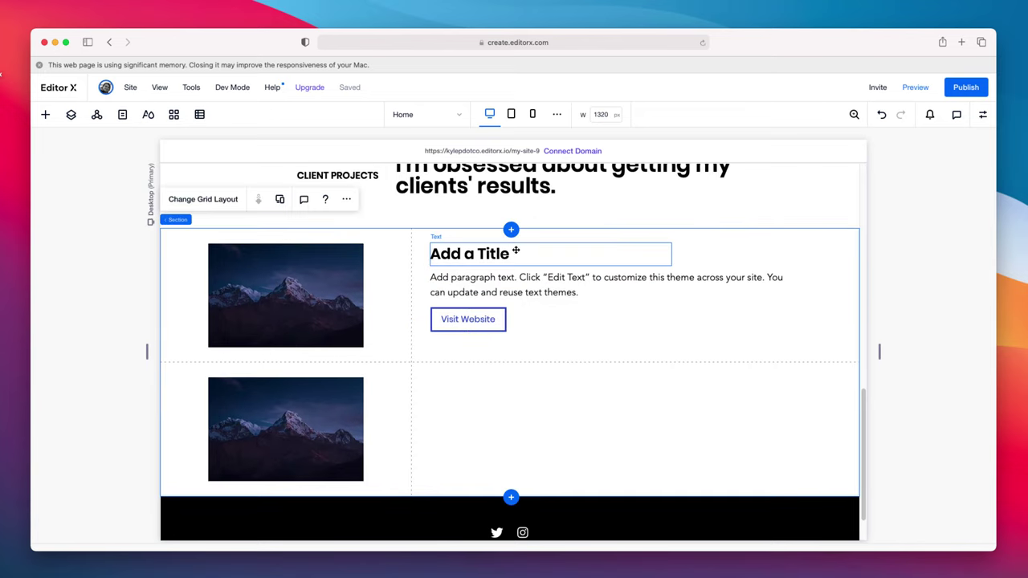
# Step: Stack the title, paragraph and "Visit Website" button in the upper right grid cell into one group
pyautogui.click(516, 252)
pyautogui.keyDown('shift'); pyautogui.click(516, 294); pyautogui.keyUp('shift')
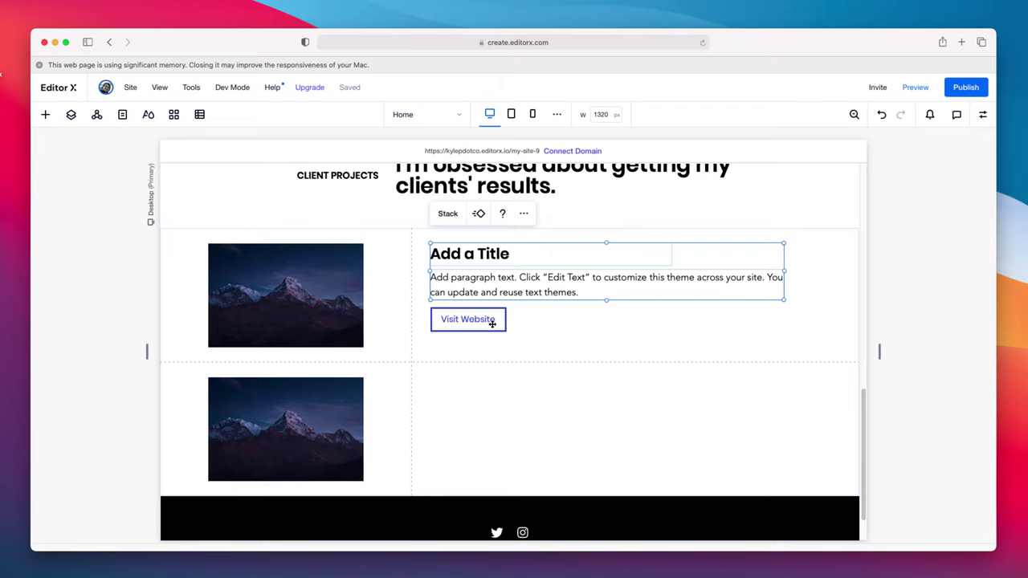
pyautogui.keyDown('shift'); pyautogui.click(493, 323); pyautogui.keyUp('shift')
pyautogui.click(448, 217)
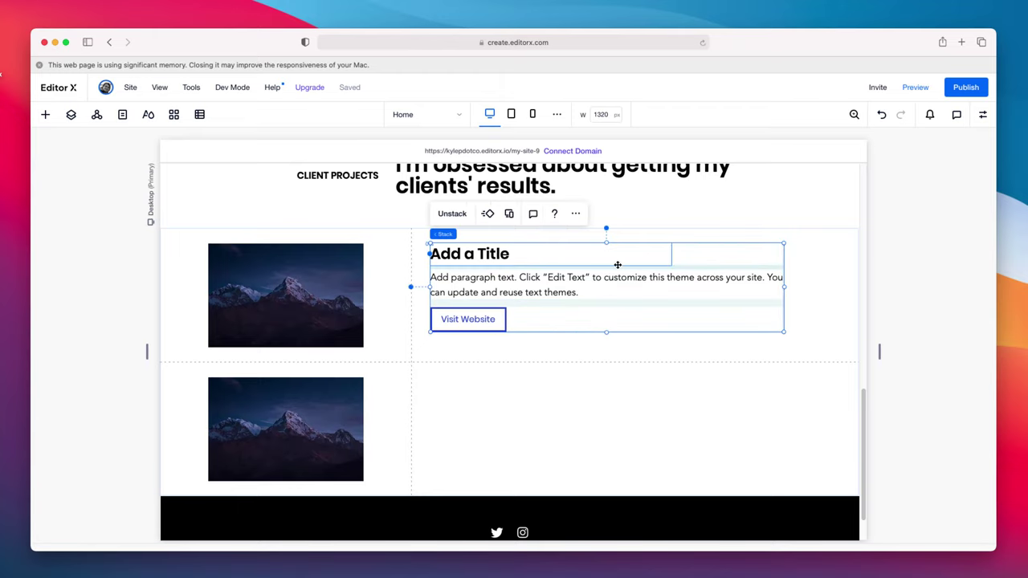
# Step: Duplicate the text stack and place the copy in the lower right grid cell, level with the second image's top edge
pyautogui.rightClick(705, 254)
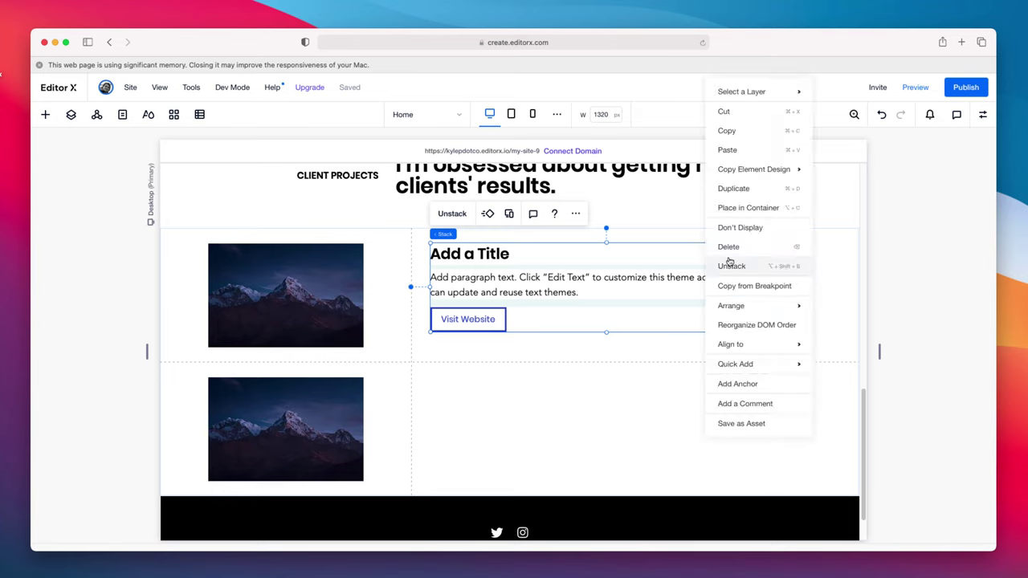
pyautogui.click(731, 190)
pyautogui.moveTo(545, 313); pyautogui.dragTo(534, 438)
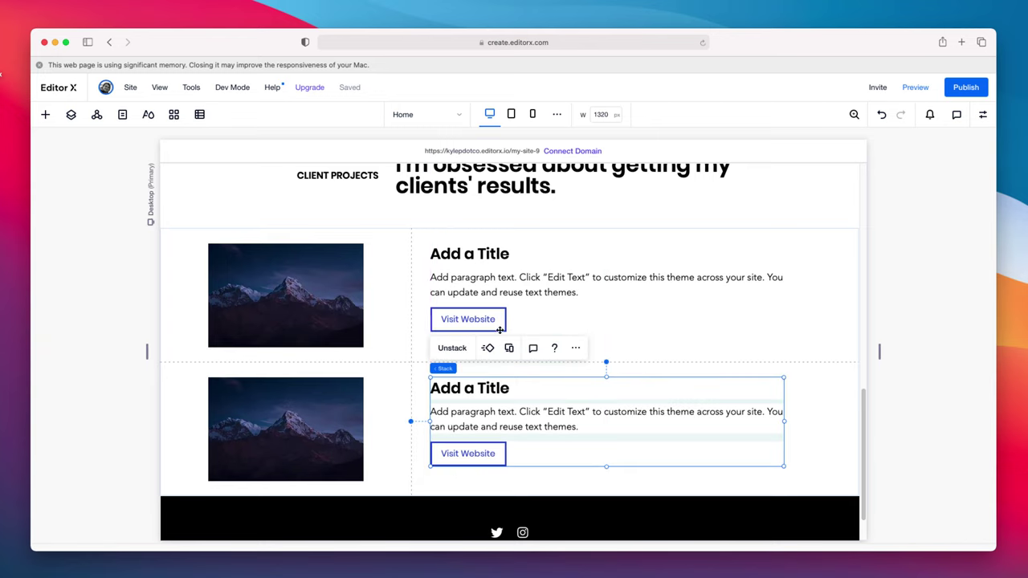
# Step: Replace the upper stack's title with "XYZ Gaming Technologies"
pyautogui.click(470, 255)
pyautogui.click(470, 256)
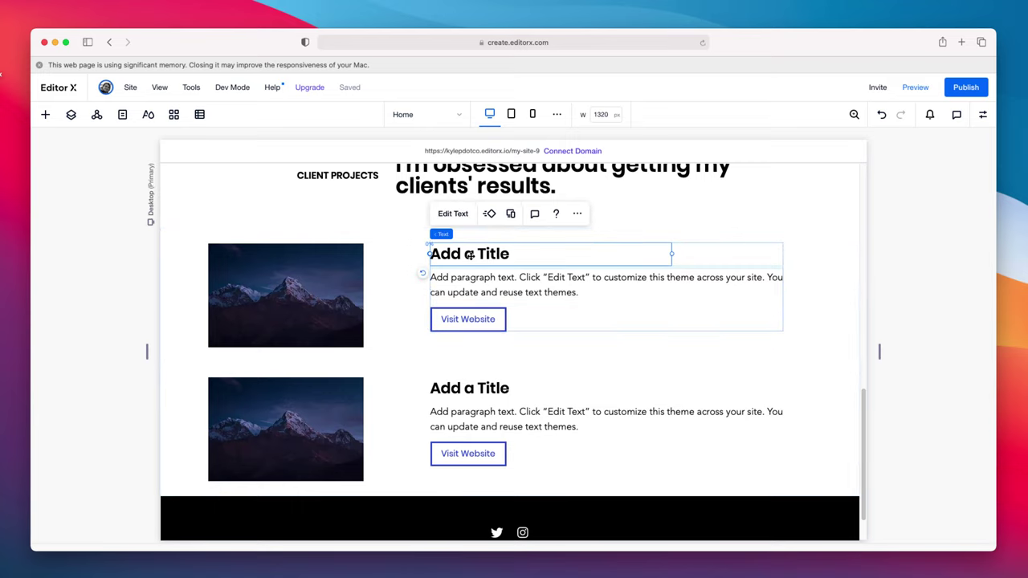
pyautogui.doubleClick(470, 256)
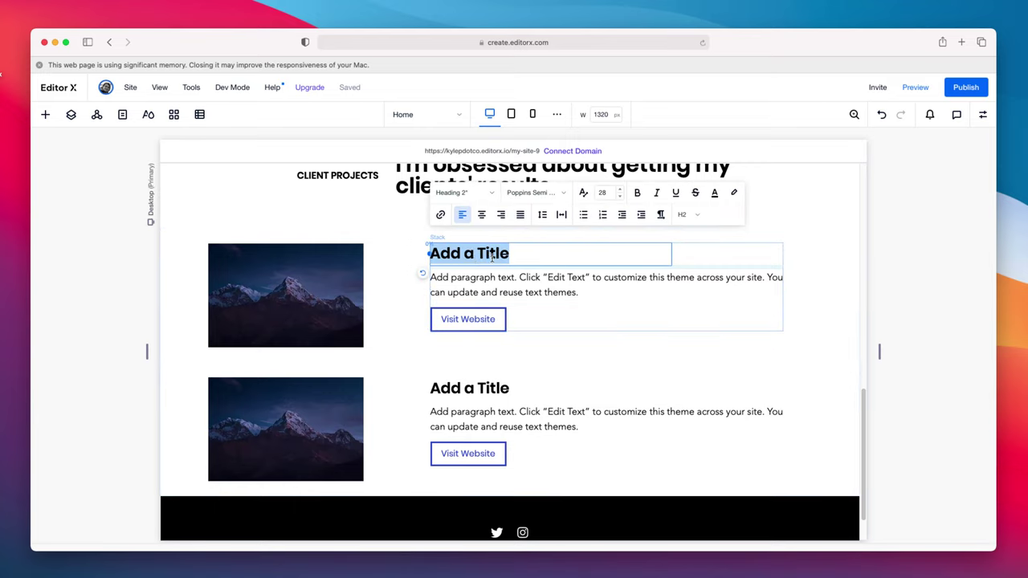
pyautogui.write('XYZ Gam')
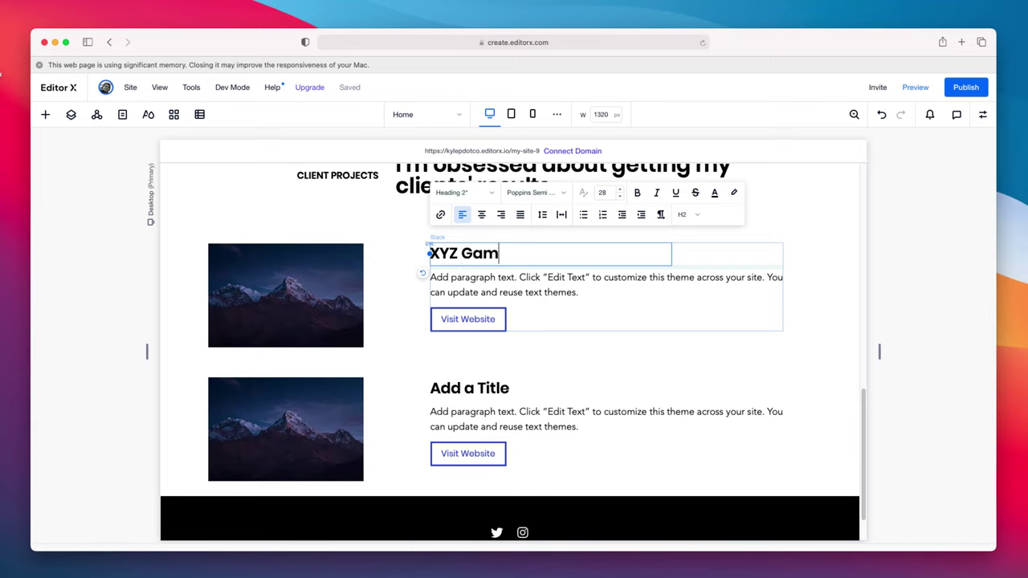
pyautogui.write('ing Technologies')
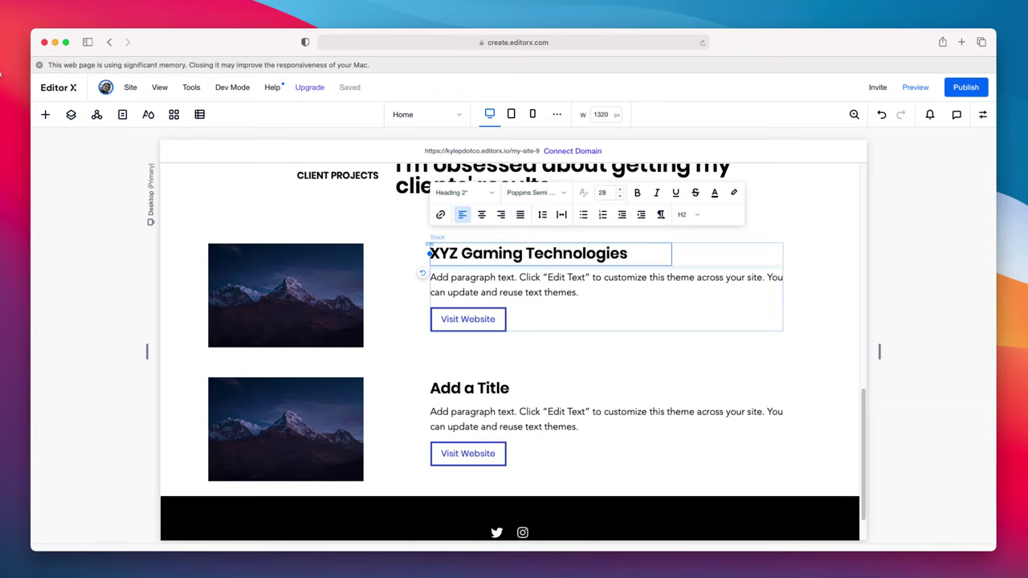
# Step: Replace the lower stack's title with "Bob's SaaS Co."
pyautogui.click(462, 390)
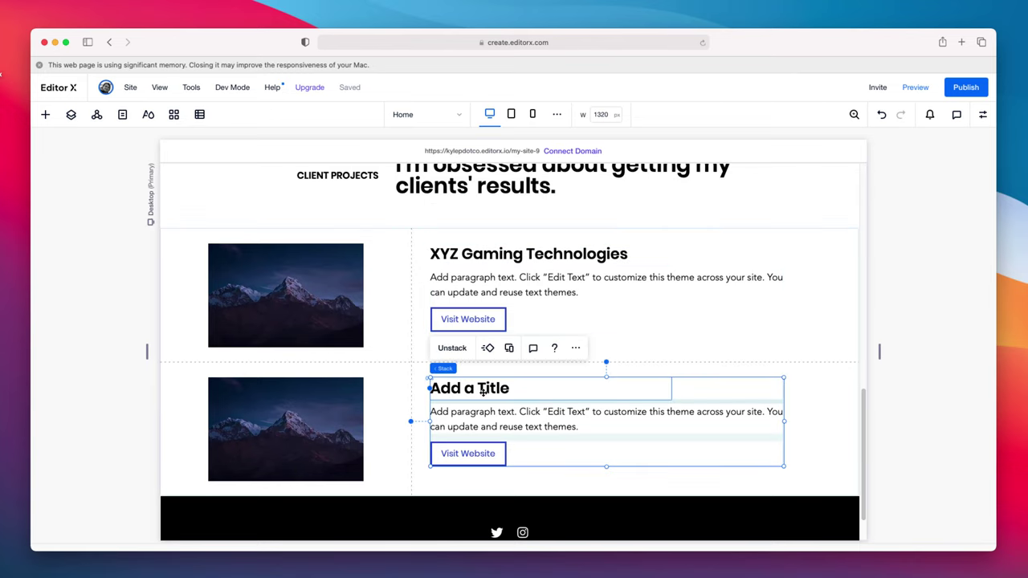
pyautogui.doubleClick(483, 394)
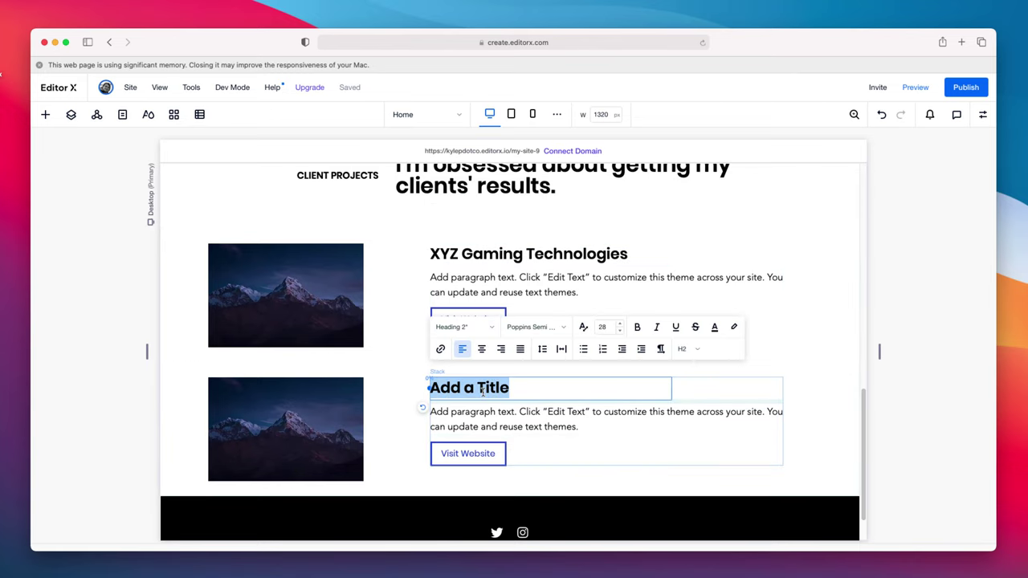
pyautogui.write("Bob's ")
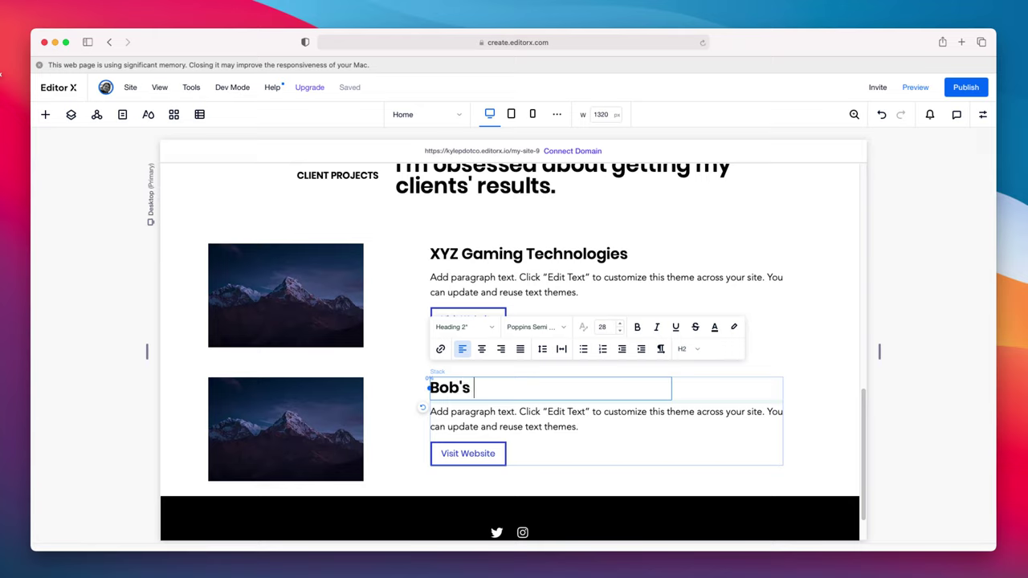
pyautogui.write('SaaS Co.')
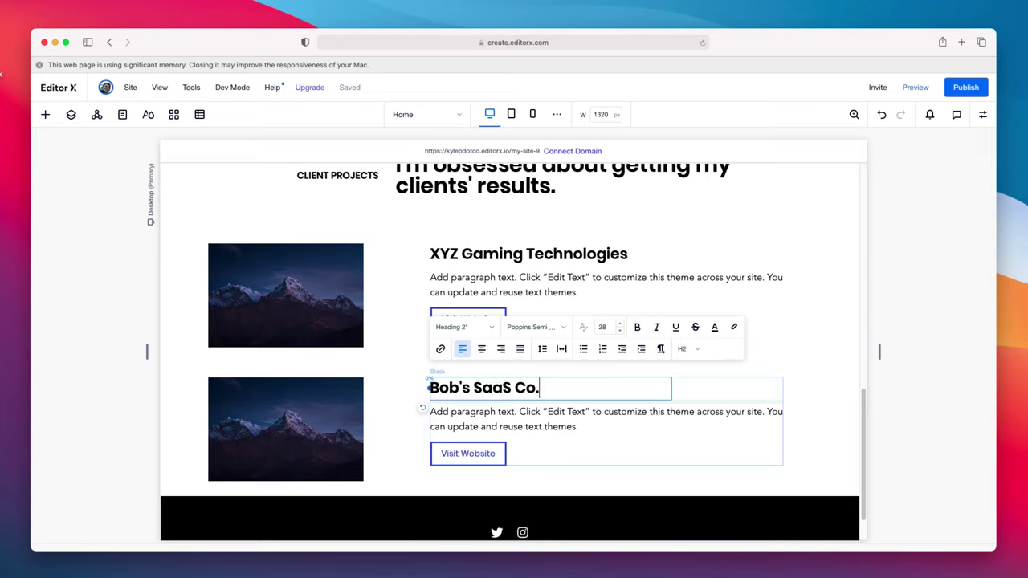
# Step: Replace the upper stack's paragraph with "I redesigned XYZ Gaming Technologies website which resulted in a 37% increase in premium member sign-ups."
pyautogui.click(485, 282)
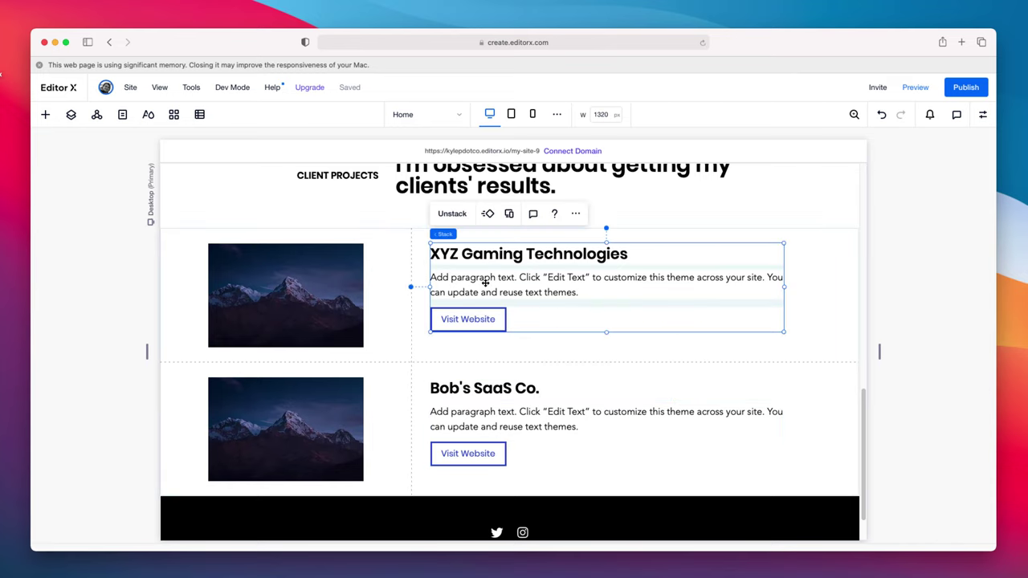
pyautogui.click(485, 283)
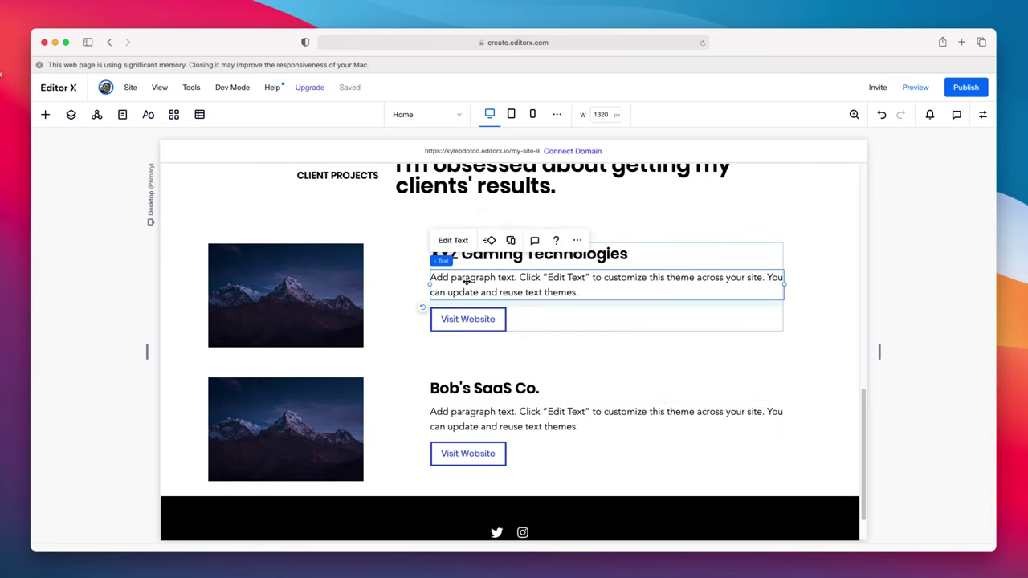
pyautogui.doubleClick(466, 281)
pyautogui.click(462, 281)
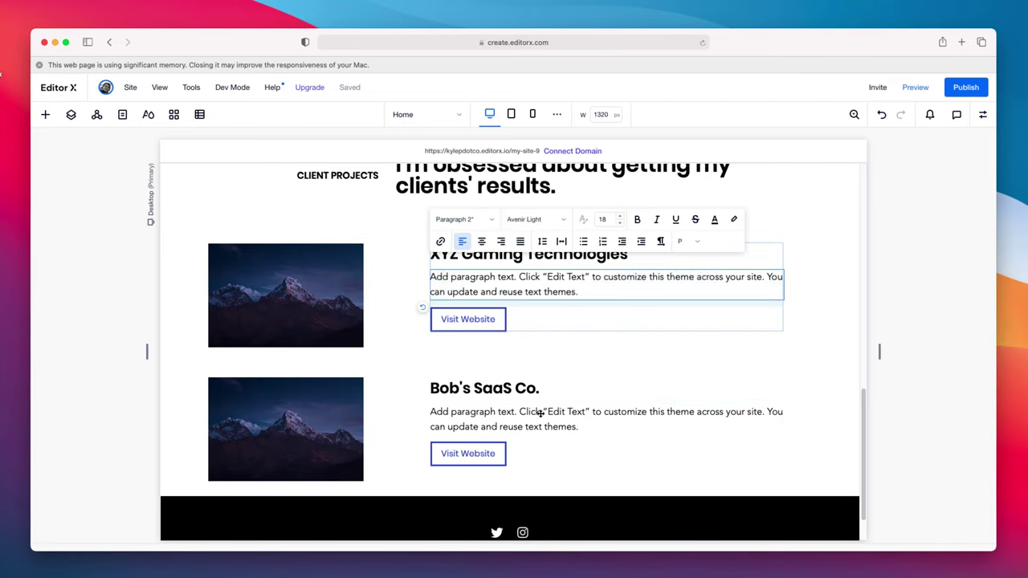
pyautogui.click(513, 315)
pyautogui.click(495, 287)
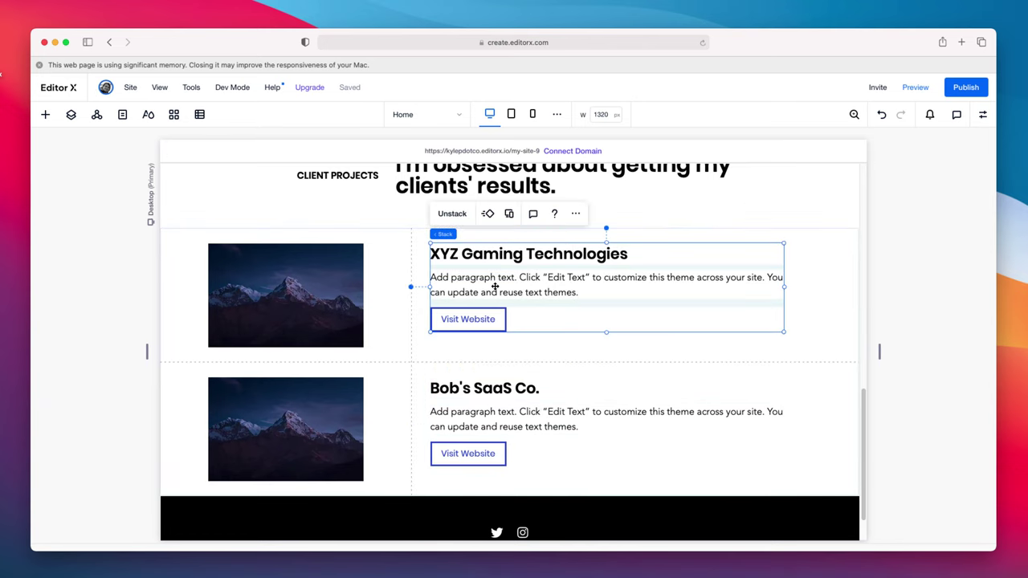
pyautogui.doubleClick(437, 277)
pyautogui.write('I redesigned XYZ Gaming Technologies website which resulted in a 37% increase in premium member sign-ups.')
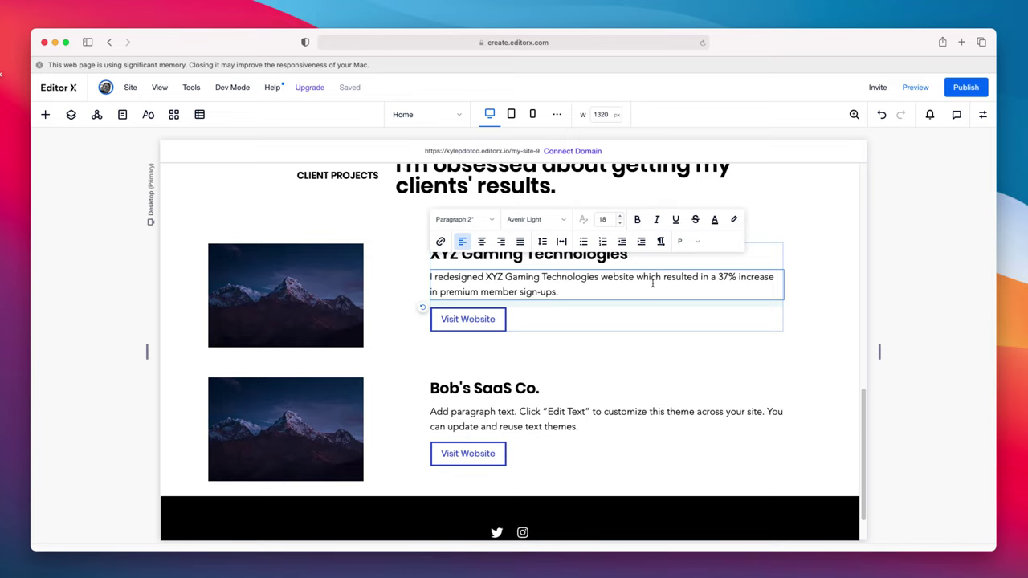
pyautogui.click(542, 348)
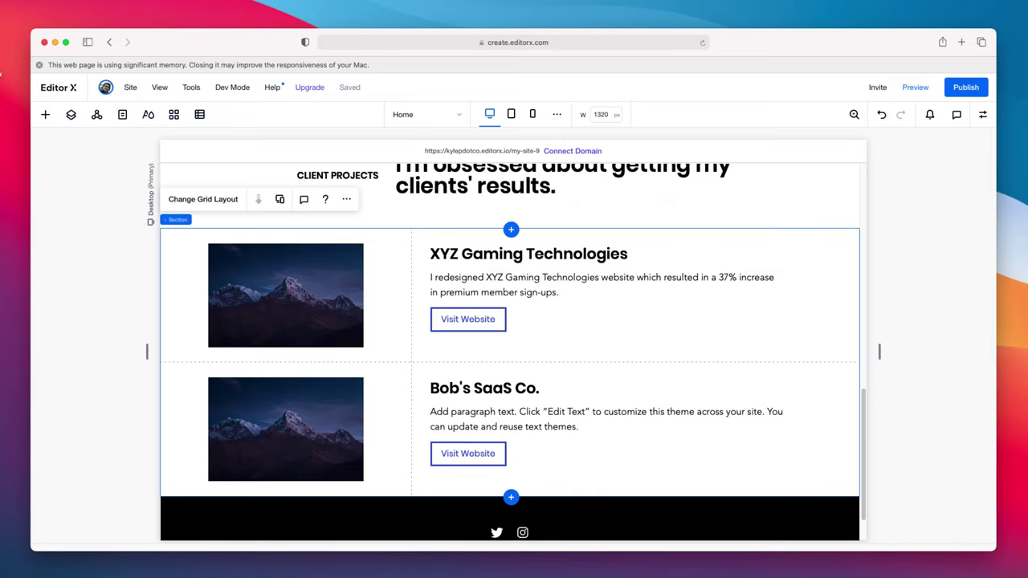
# Step: Replace the lower stack's paragraph with "I helped Bob's SaaS Co generate more customers through an effective website and internet marketing strategy."
pyautogui.doubleClick(529, 406)
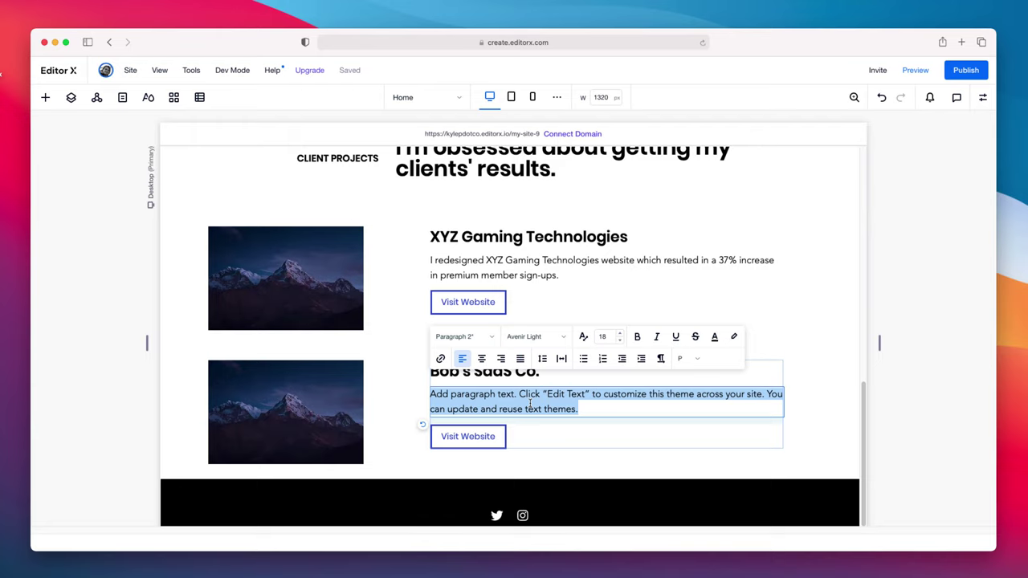
pyautogui.write("I helped Bob's SaaS Co generate more customers through an effective website and internet marketing strategy.")
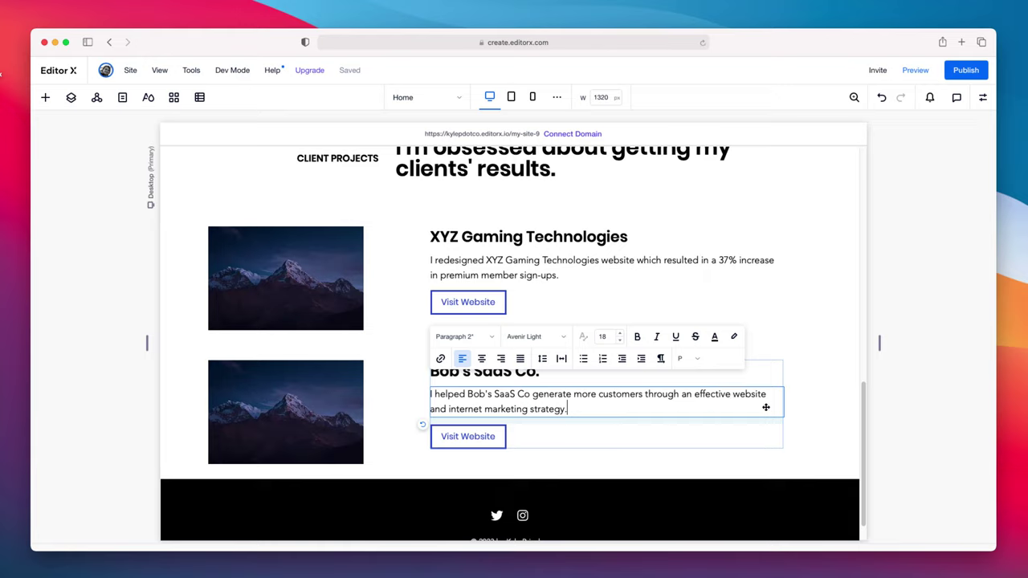
# Step: Add 30 px of bottom padding to the project grid section
pyautogui.click(661, 419)
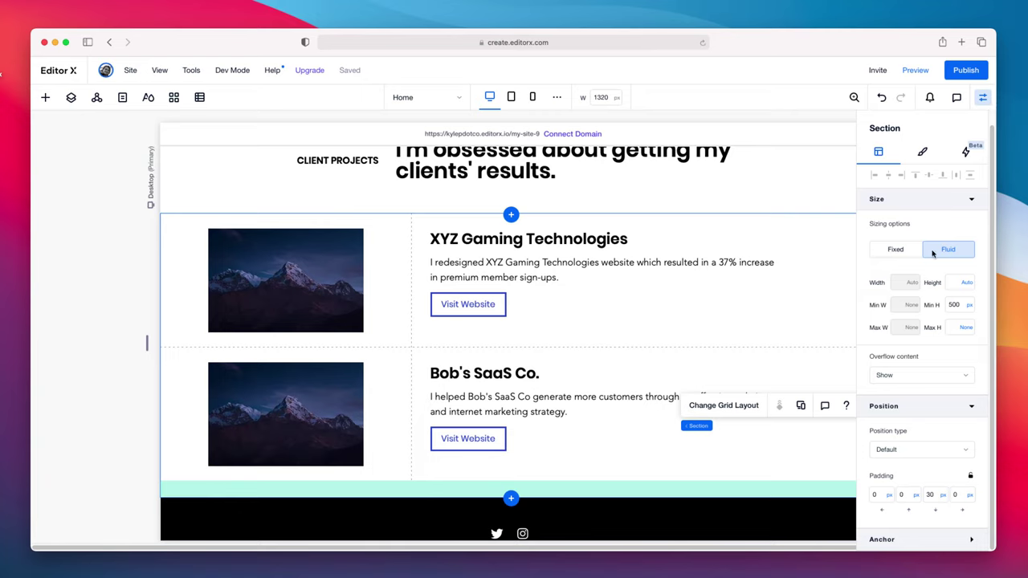
pyautogui.click(982, 97)
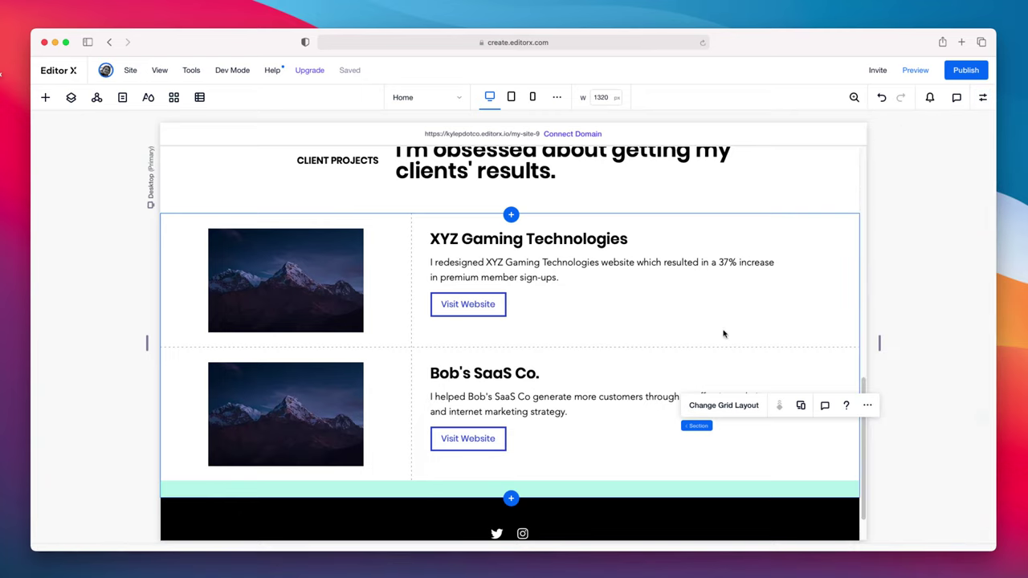
pyautogui.press('Escape')
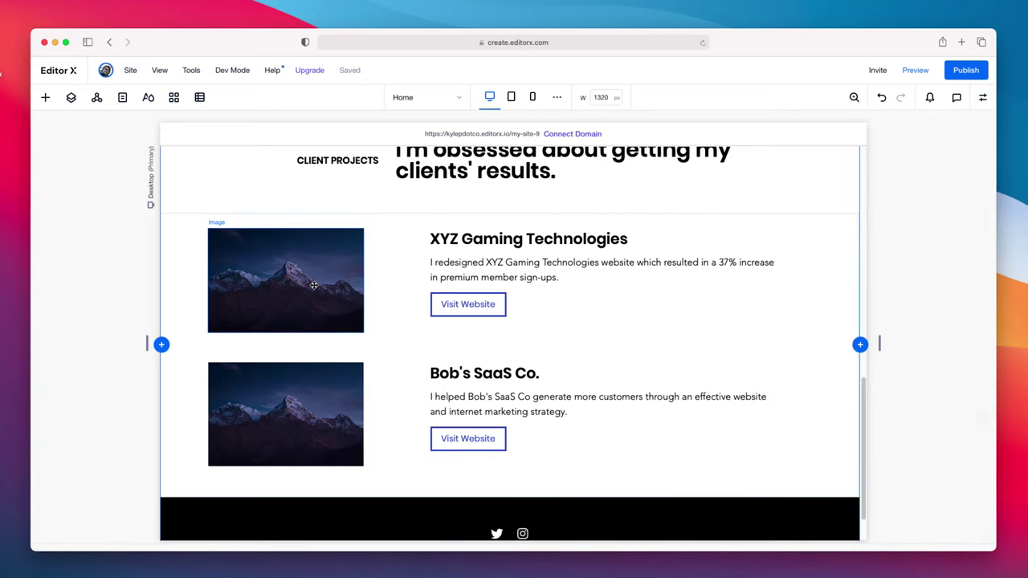
# Step: Upload saas-website.png and gaming-website.png from the computer and replace the upper mountain image with gaming-website.png
pyautogui.scroll(2, 314, 285)
pyautogui.click(265, 317)
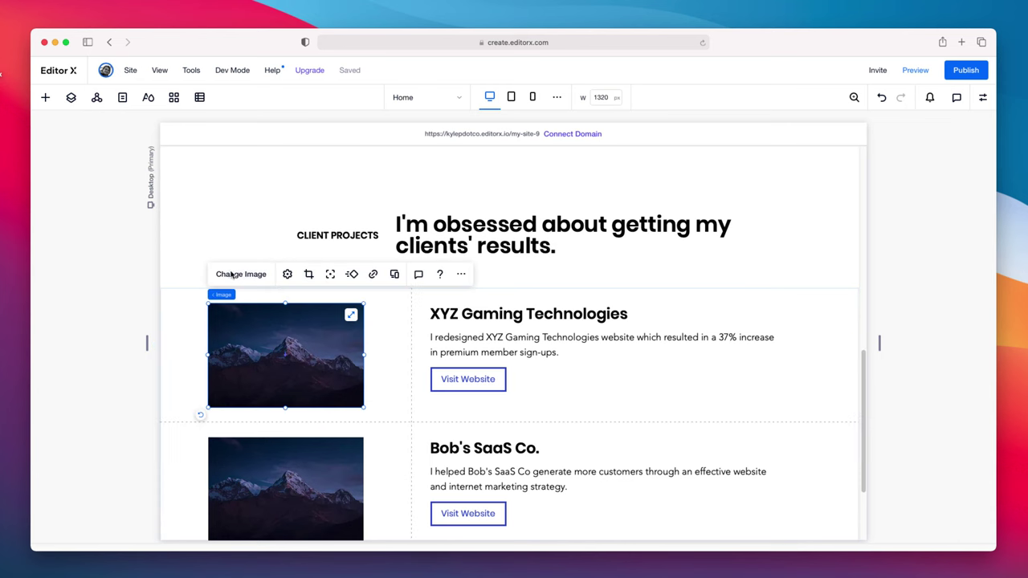
pyautogui.click(231, 275)
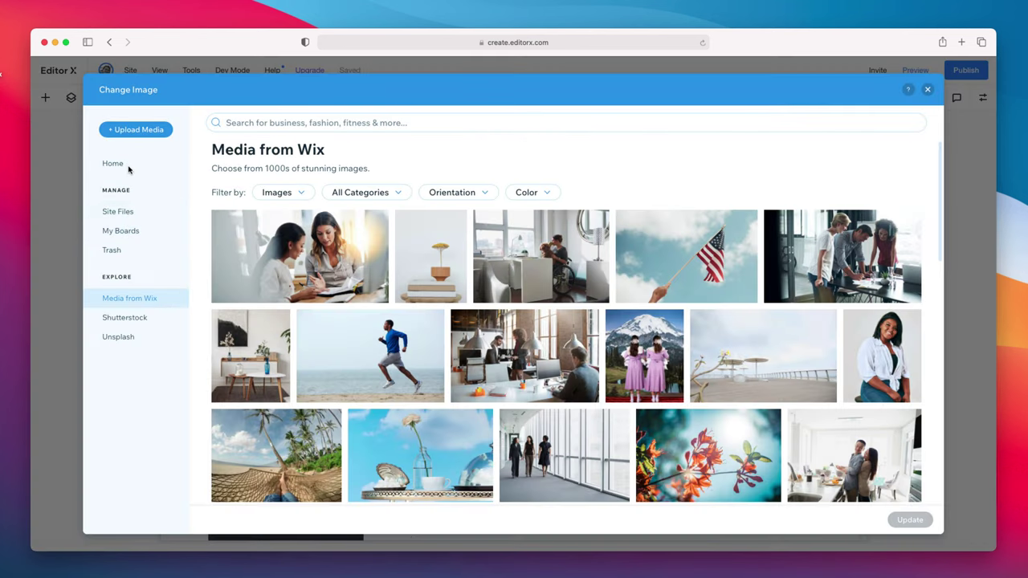
pyautogui.click(145, 135)
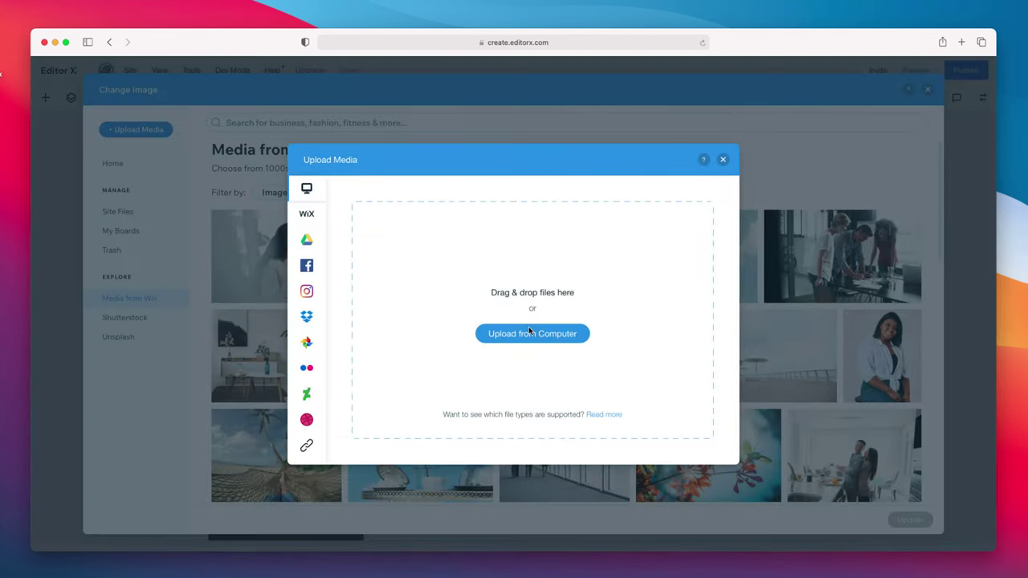
pyautogui.click(529, 333)
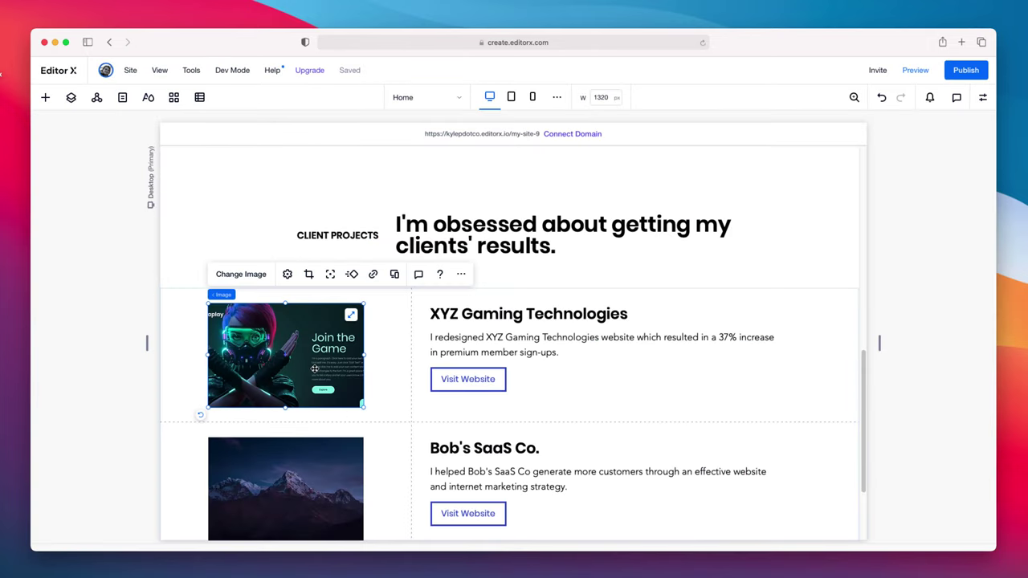
# Step: Replace the lower mountain image with saas-website.png from the site files
pyautogui.scroll(-1, 306, 456)
pyautogui.click(306, 457)
pyautogui.click(234, 383)
pyautogui.click(273, 245)
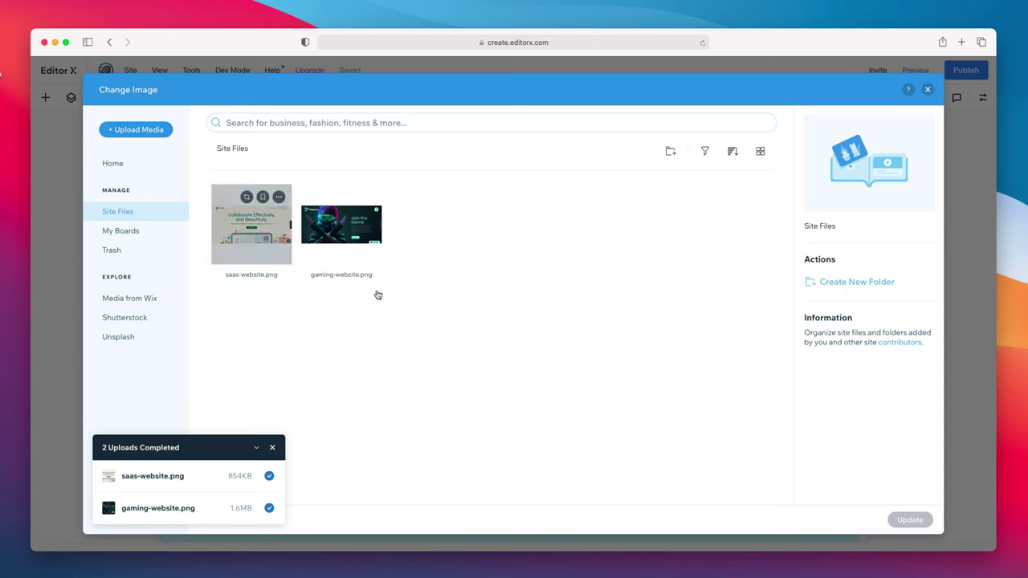
pyautogui.click(926, 522)
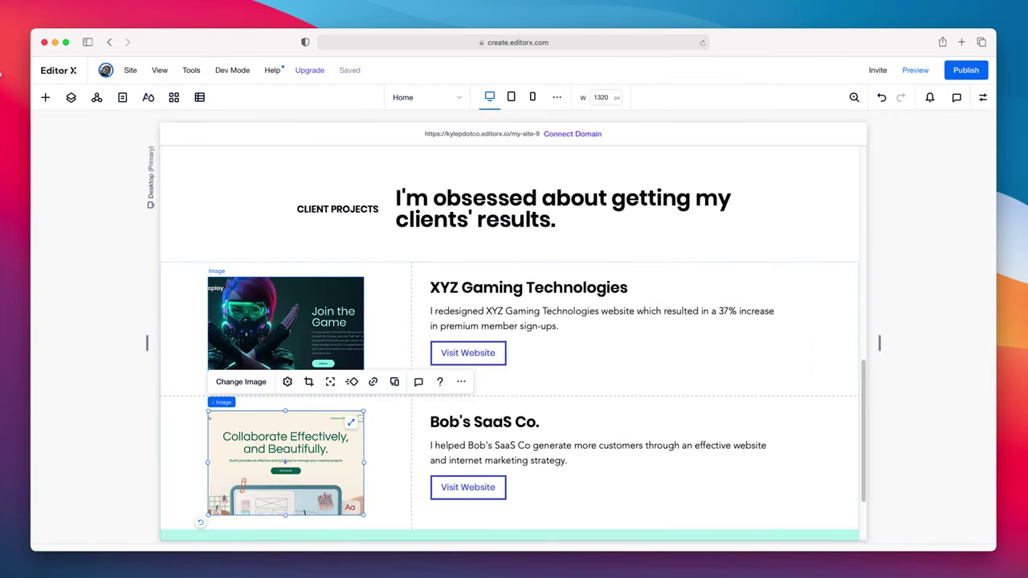
# Step: Reposition the XYZ Gaming Technologies image within its crop frame so the website's logo fits inside
pyautogui.click(294, 318)
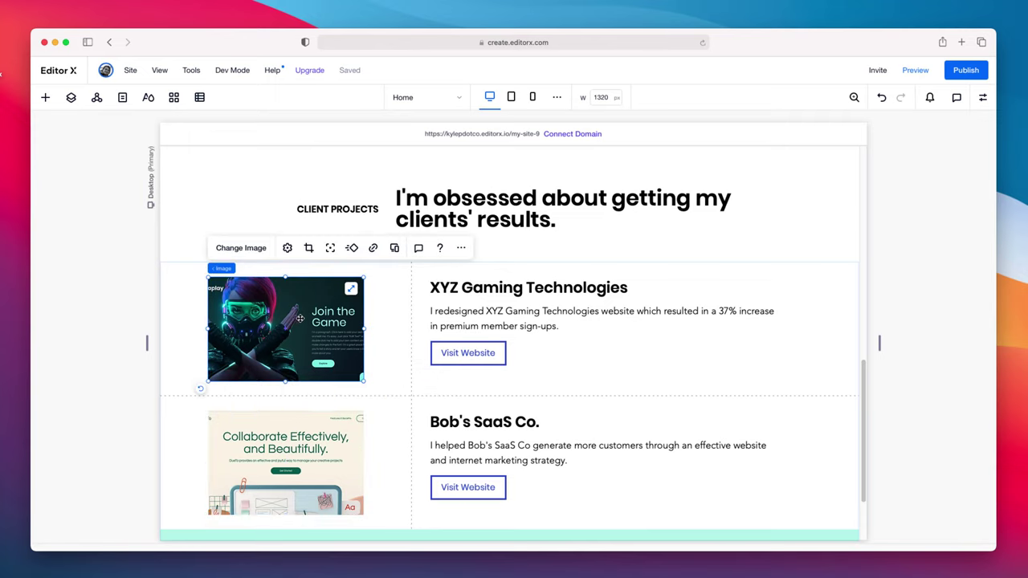
pyautogui.doubleClick(299, 319)
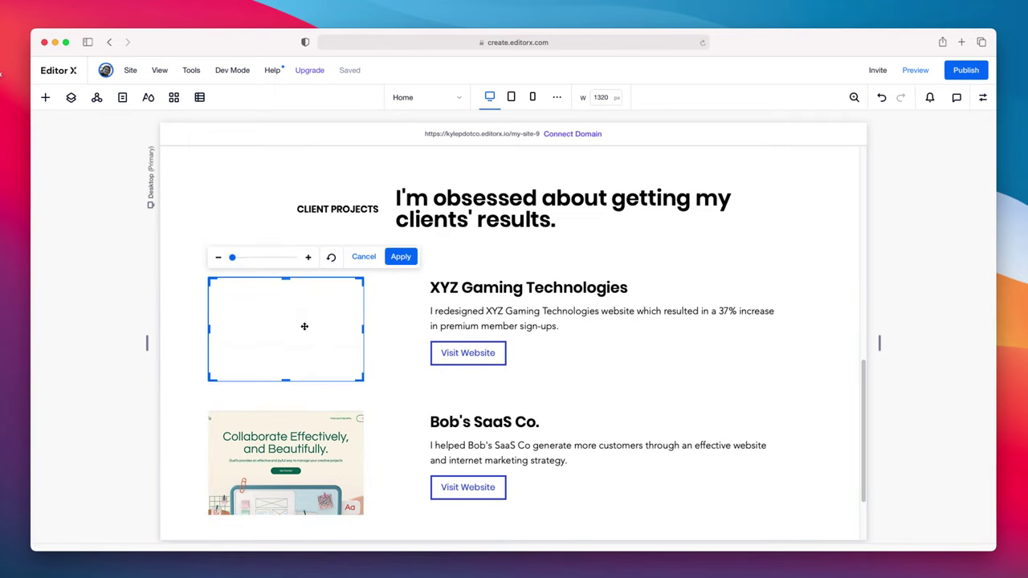
pyautogui.moveTo(297, 329); pyautogui.dragTo(323, 332)
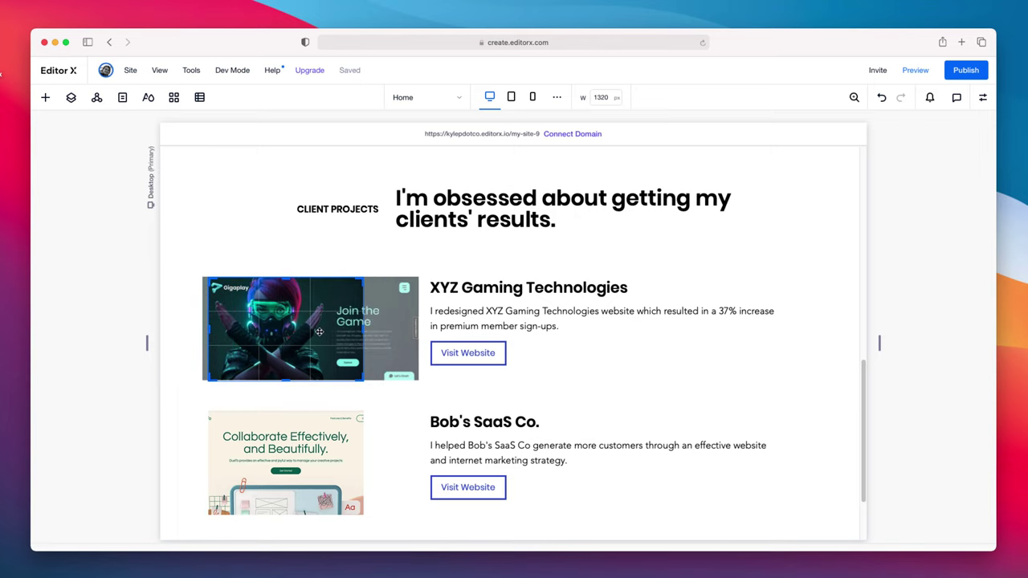
pyautogui.click(394, 259)
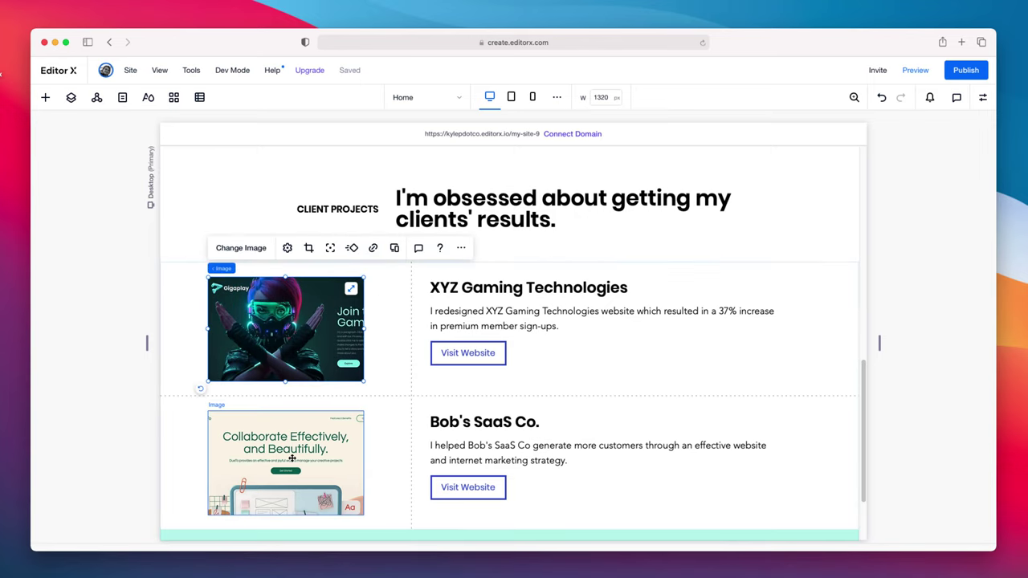
# Step: Shift the Bob's SaaS Co. image slightly to the right within its crop frame and apply the crop
pyautogui.click(292, 458)
pyautogui.doubleClick(292, 458)
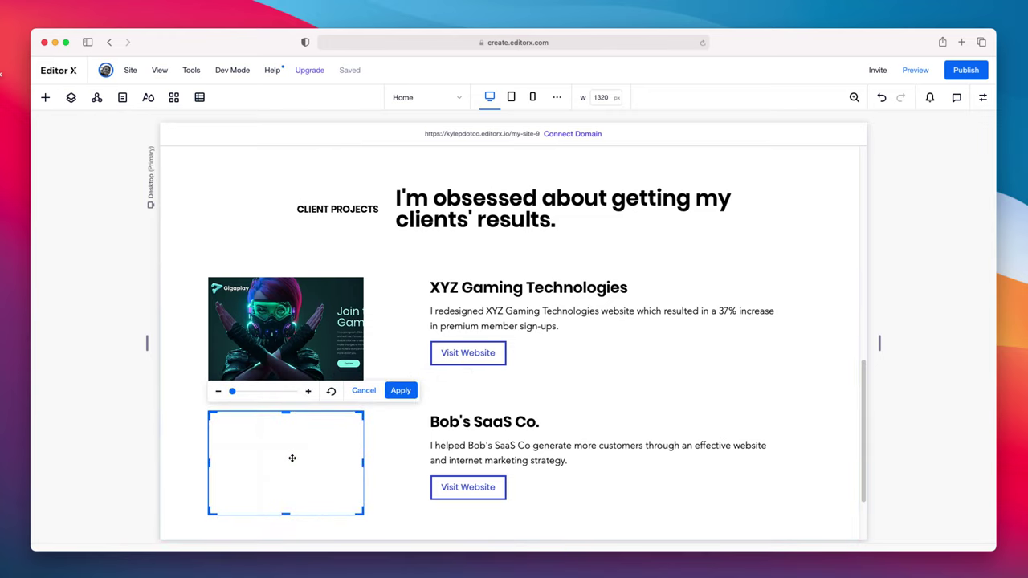
pyautogui.moveTo(291, 458); pyautogui.dragTo(297, 458)
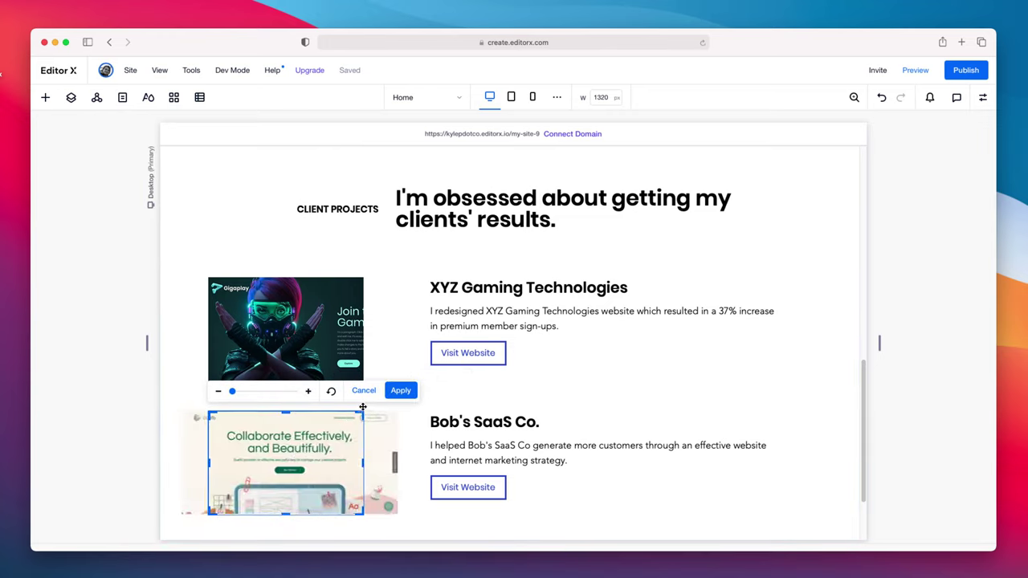
pyautogui.click(400, 390)
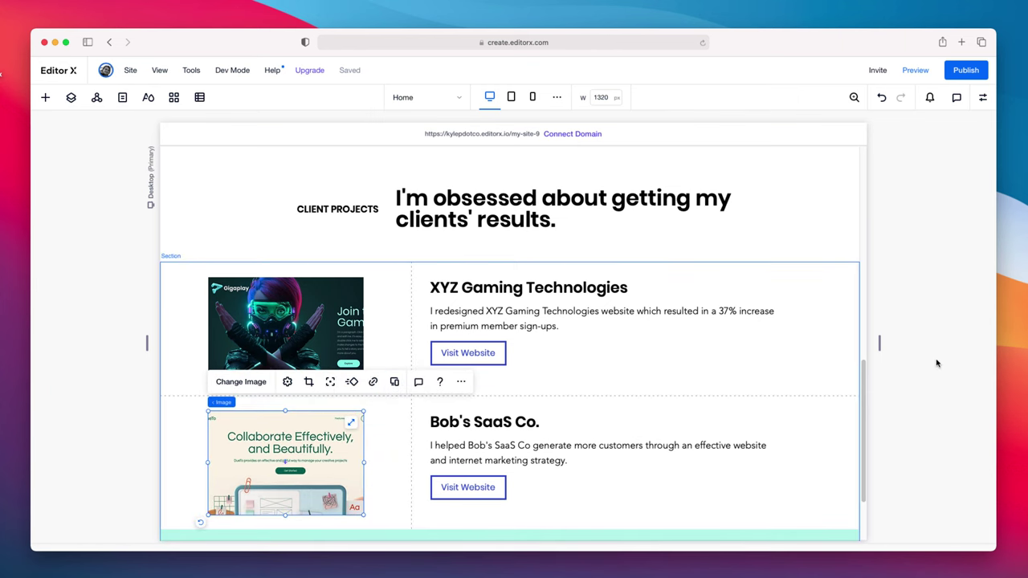
# Step: Add a blank section between the project grid and the footer
pyautogui.scroll(15, 948, 306)
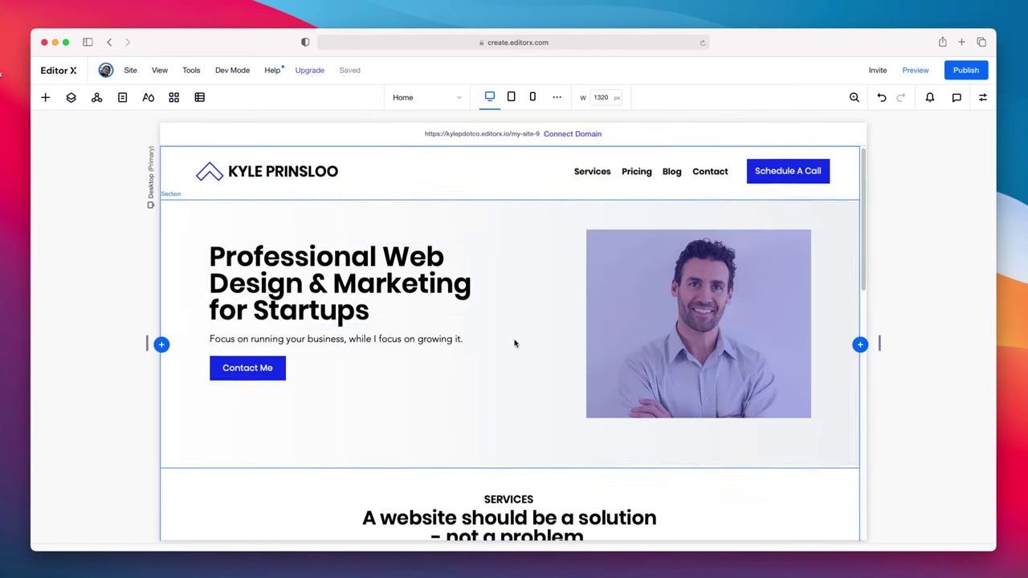
pyautogui.scroll(-3, 514, 342)
pyautogui.scroll(-1, 488, 372)
pyautogui.scroll(-10, 487, 374)
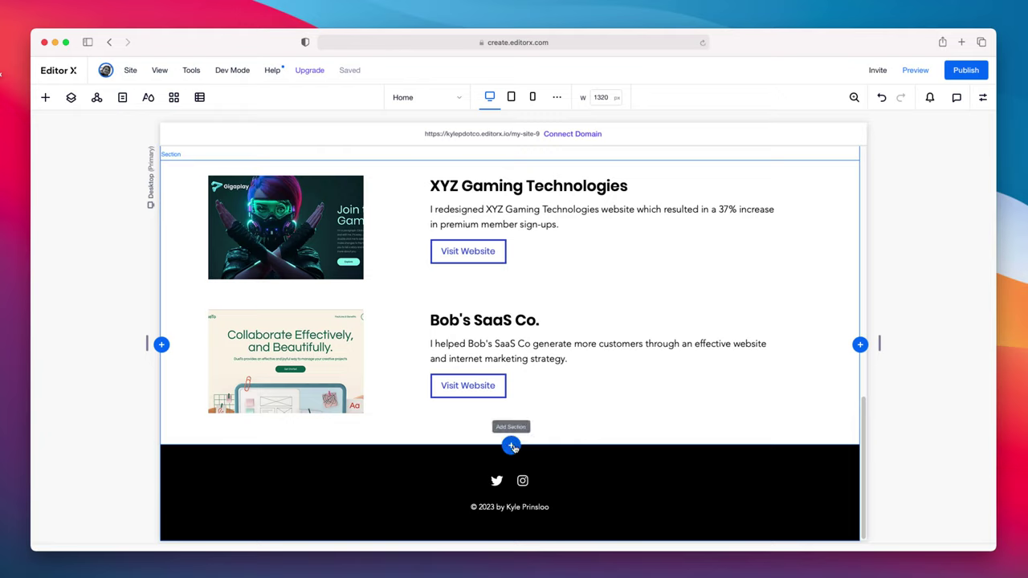
pyautogui.click(511, 447)
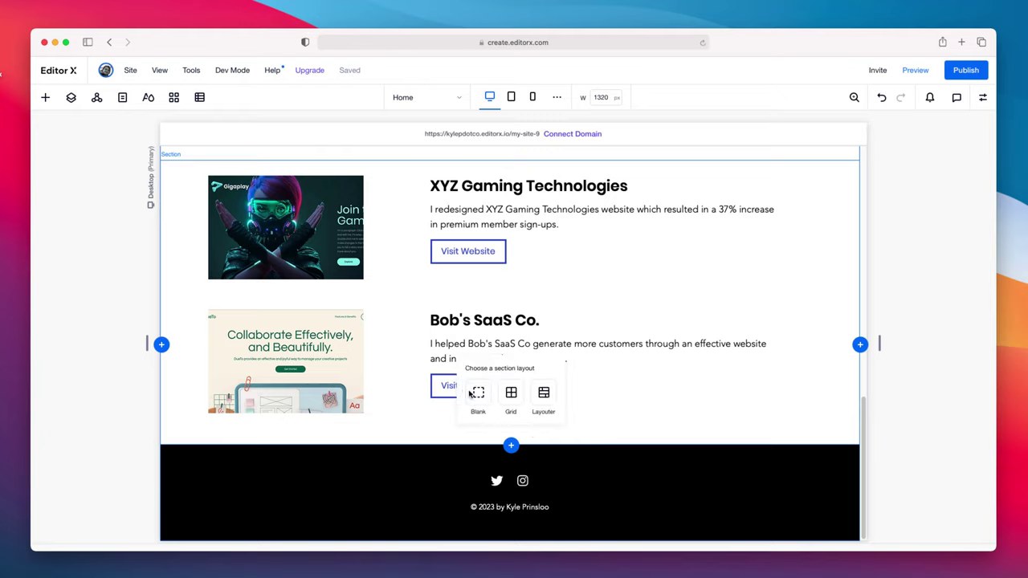
pyautogui.click(476, 393)
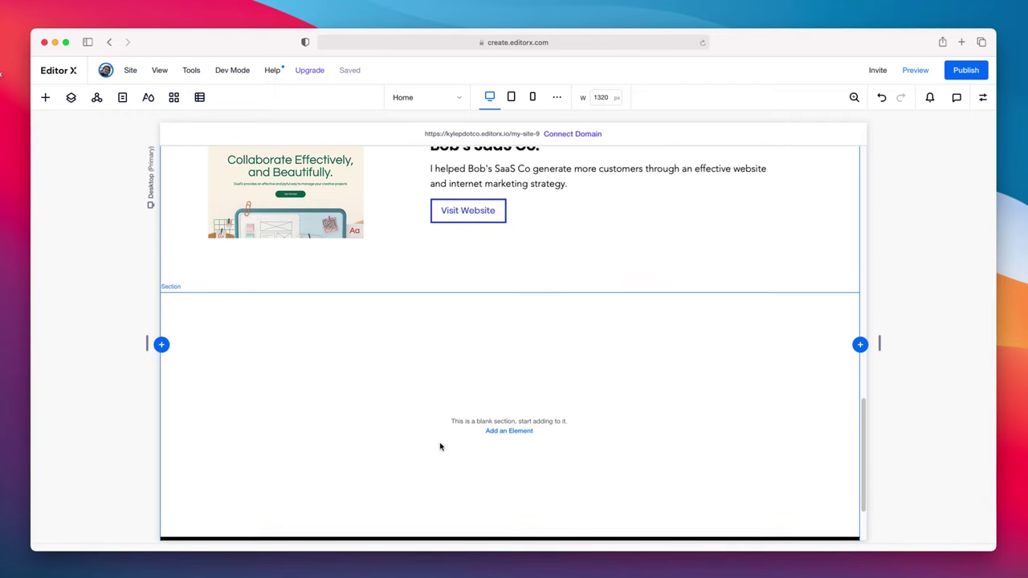
# Step: Add the black "What they're saying" testimonials composition with three customer quotes to the page
pyautogui.click(45, 98)
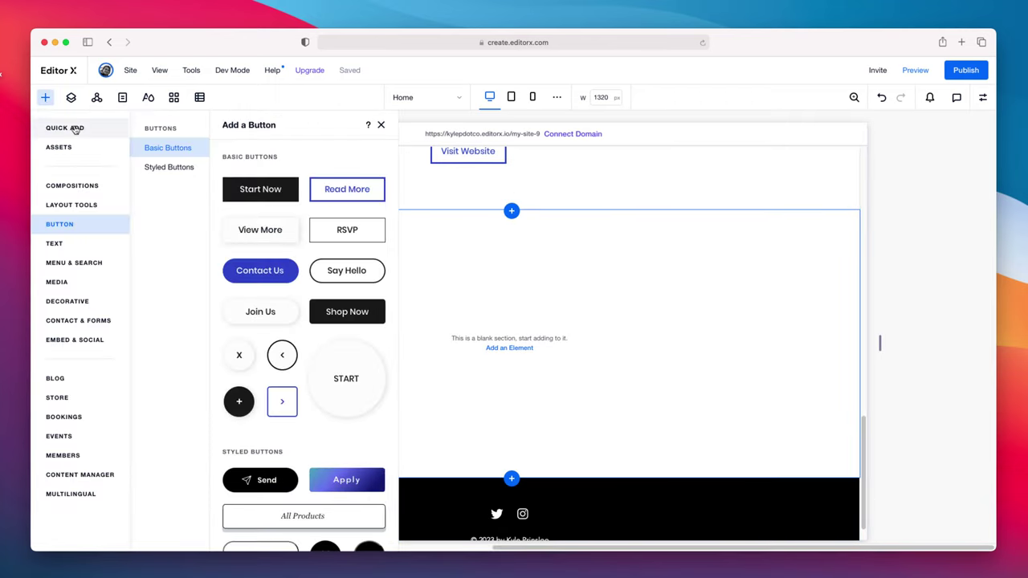
pyautogui.click(77, 186)
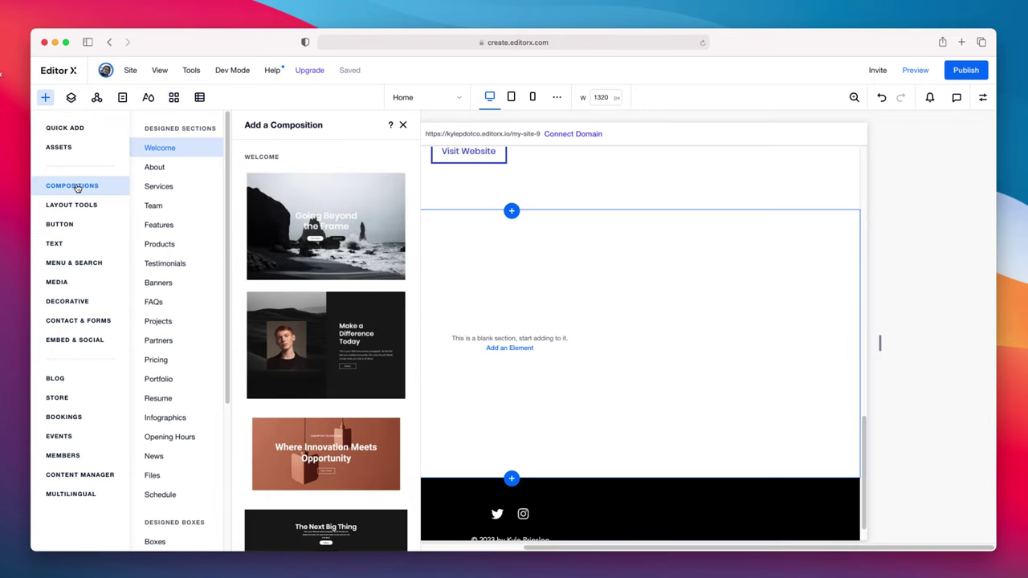
pyautogui.click(179, 264)
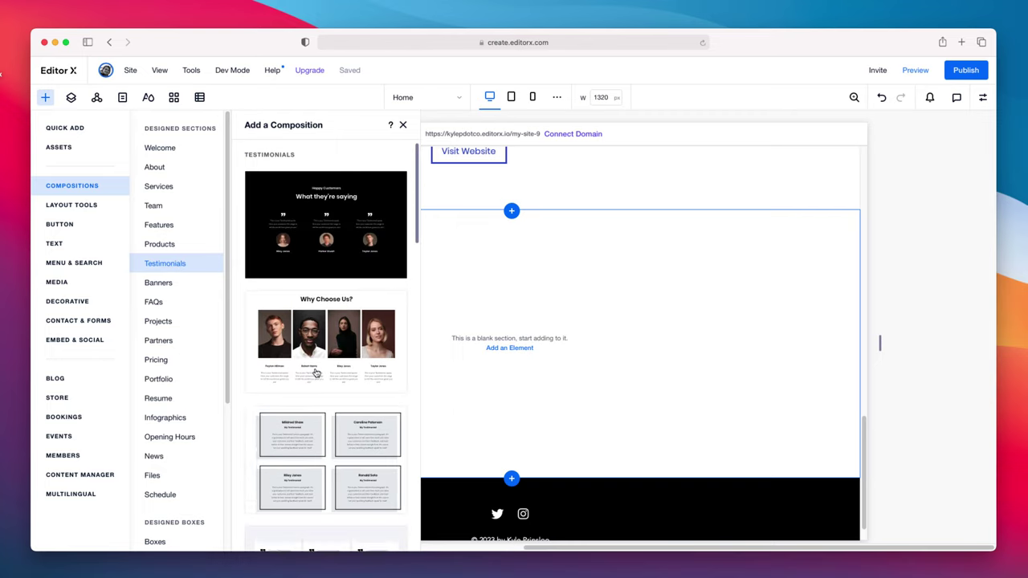
pyautogui.scroll(-2, 316, 373)
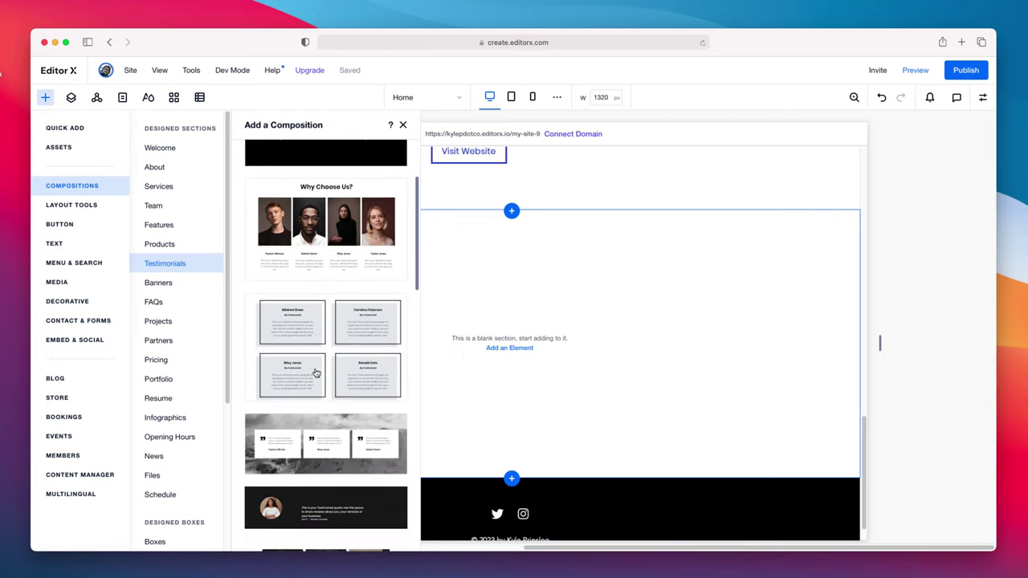
pyautogui.scroll(3, 315, 373)
pyautogui.scroll(1, 316, 373)
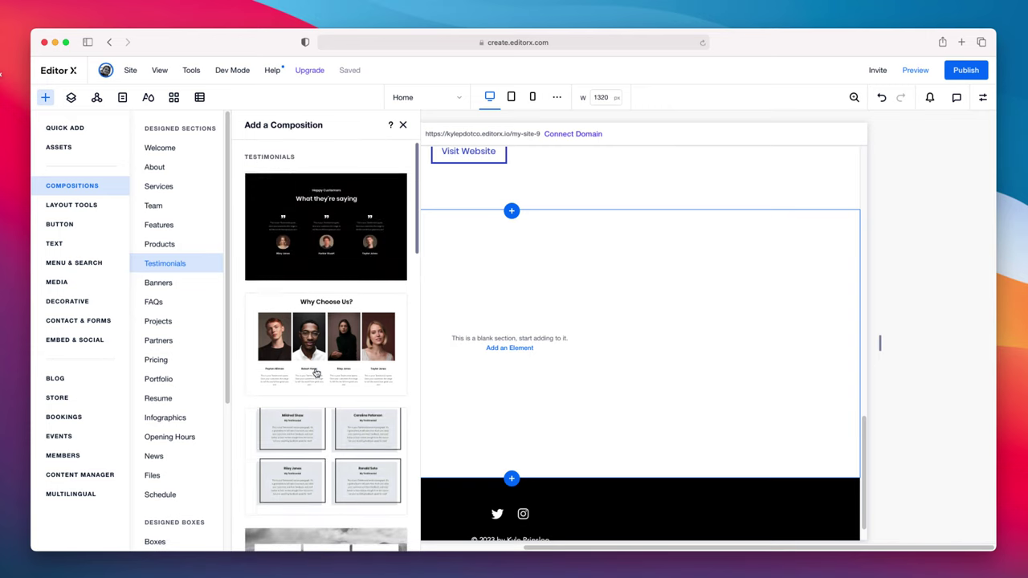
pyautogui.click(315, 257)
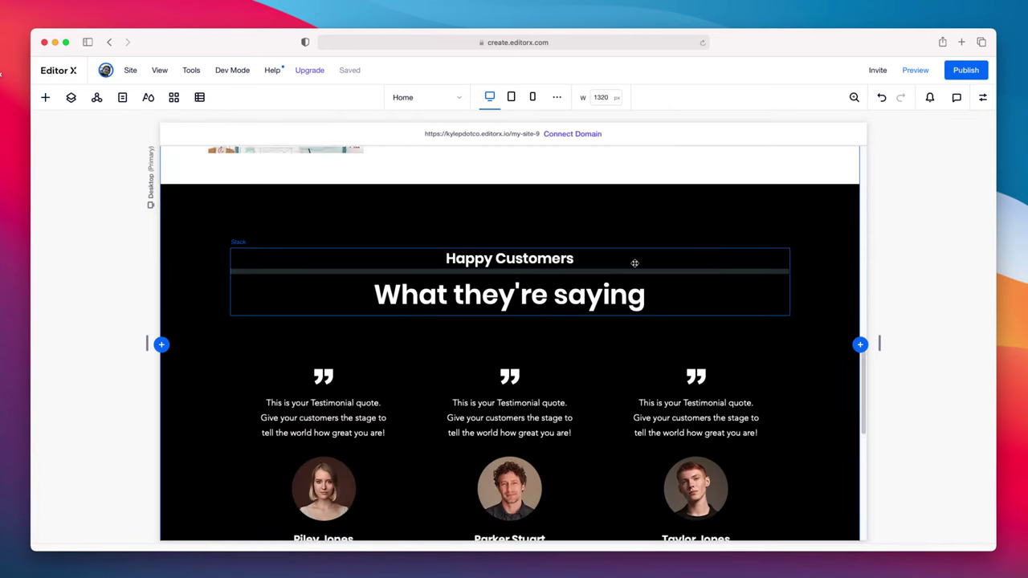
# Step: Examine the new testimonials section's layout and its spacing against the project grid above and the blank section below
pyautogui.scroll(-3, 691, 358)
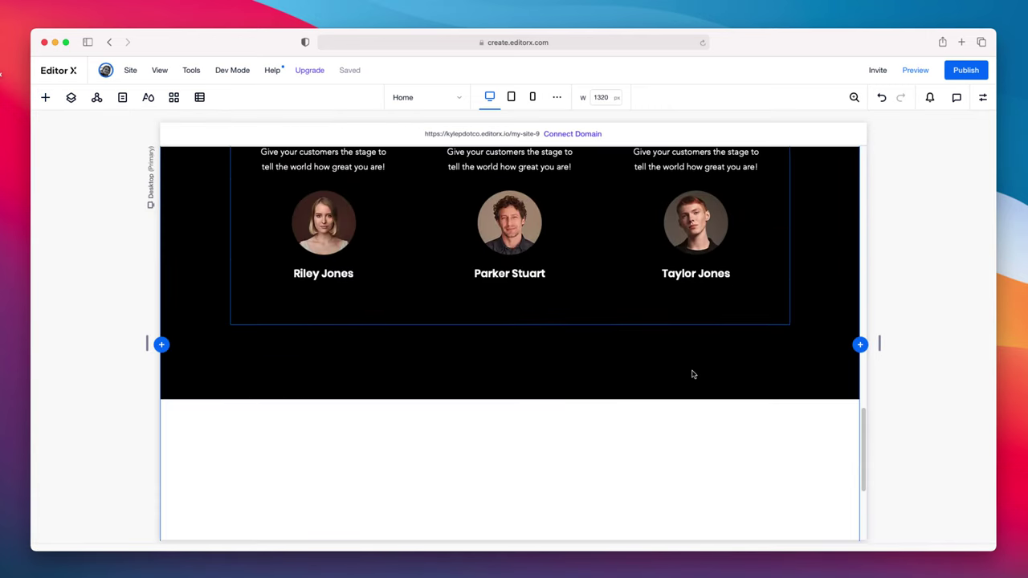
pyautogui.scroll(4, 667, 378)
pyautogui.scroll(-3, 639, 389)
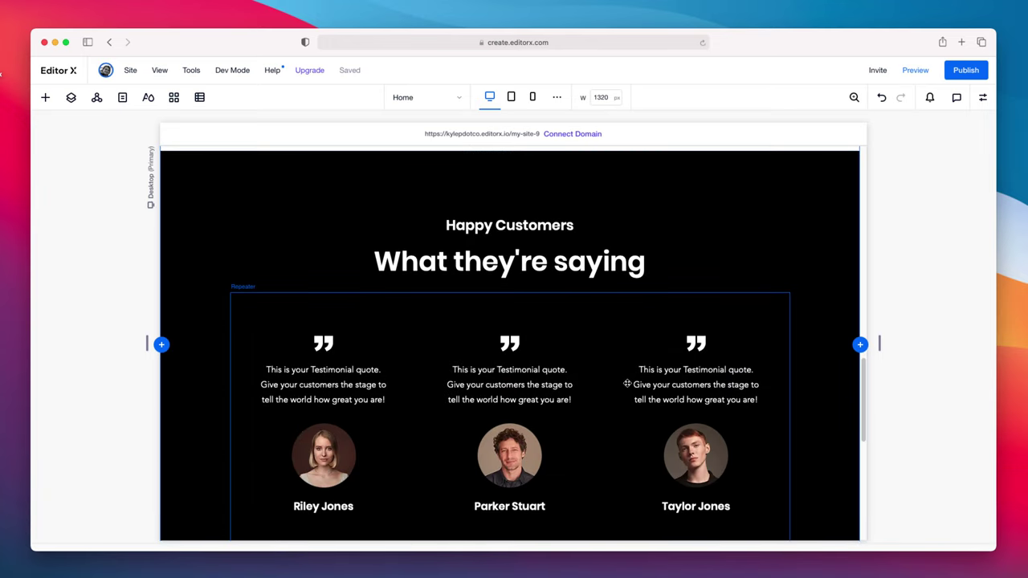
pyautogui.scroll(-1, 626, 391)
pyautogui.scroll(3, 635, 390)
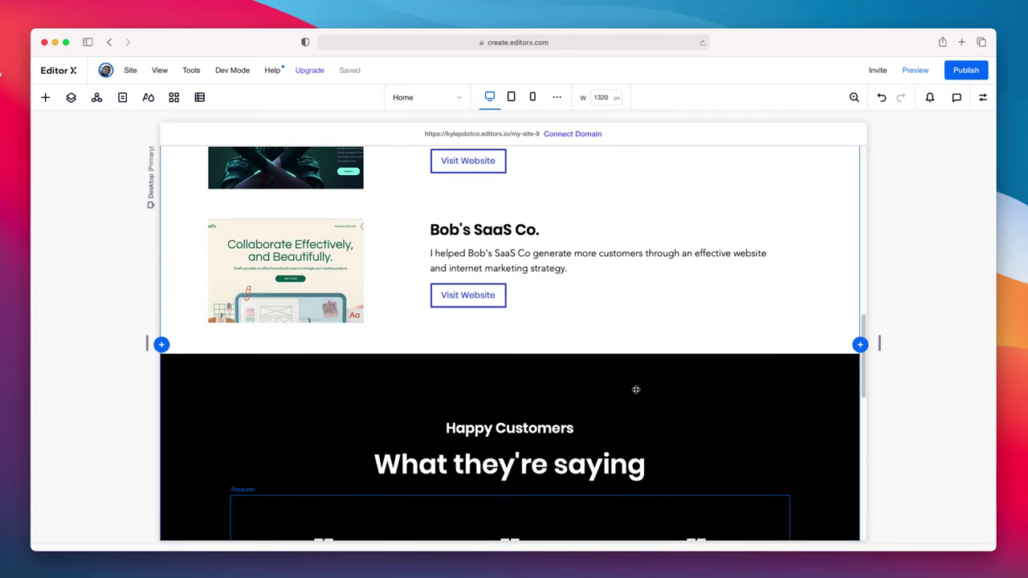
pyautogui.scroll(-3, 636, 390)
pyautogui.scroll(-1, 707, 506)
pyautogui.scroll(-1, 672, 495)
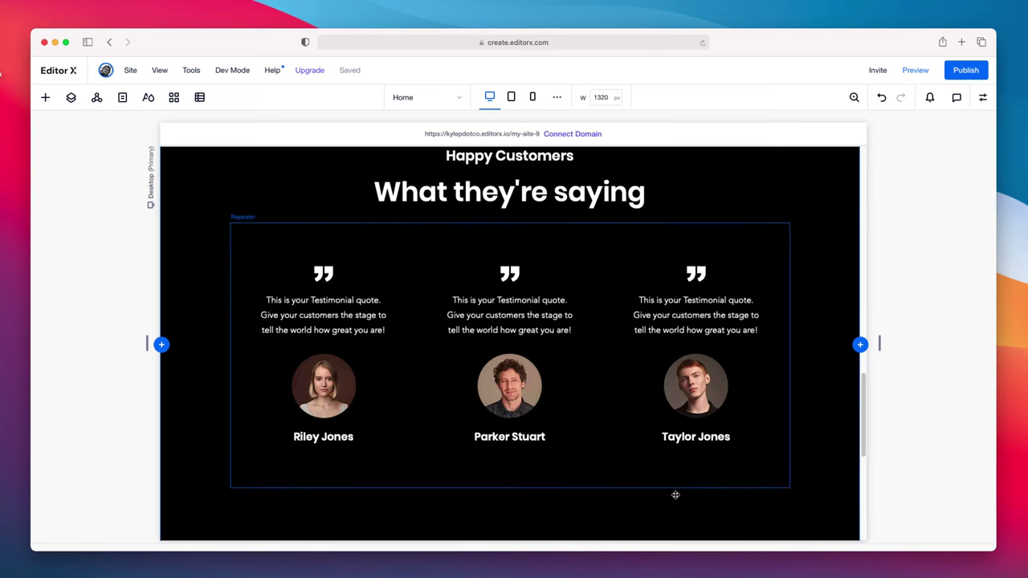
# Step: Set the testimonials section's height to 600 px
pyautogui.moveTo(905, 215); pyautogui.dragTo(916, 200)
pyautogui.click(983, 98)
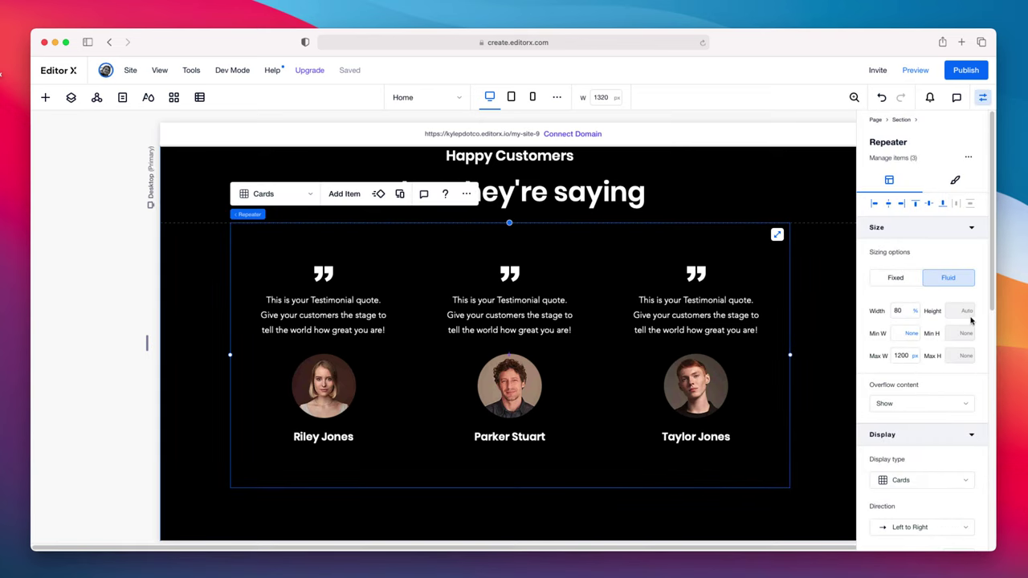
pyautogui.click(794, 370)
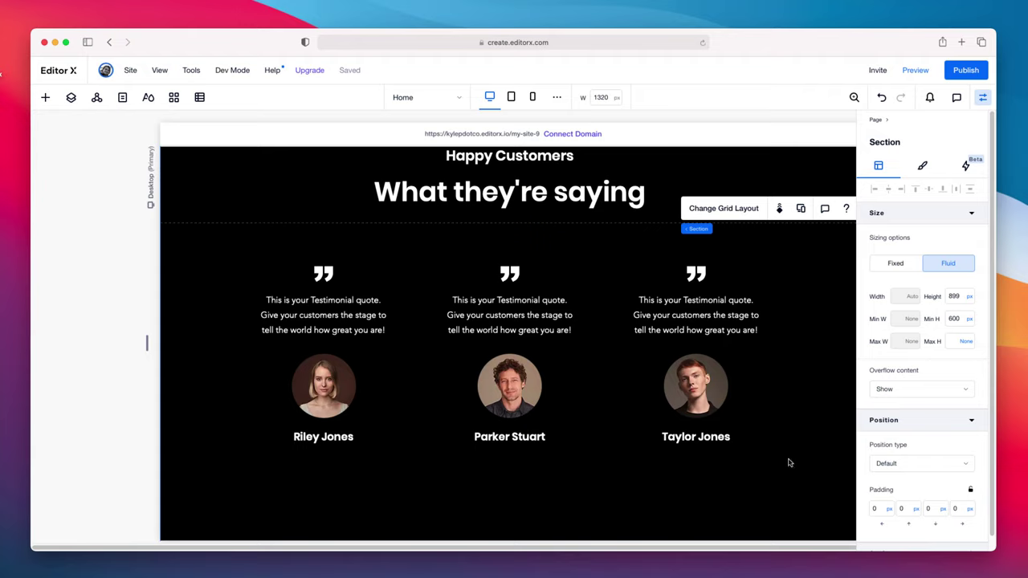
pyautogui.click(961, 296)
pyautogui.press('Return')
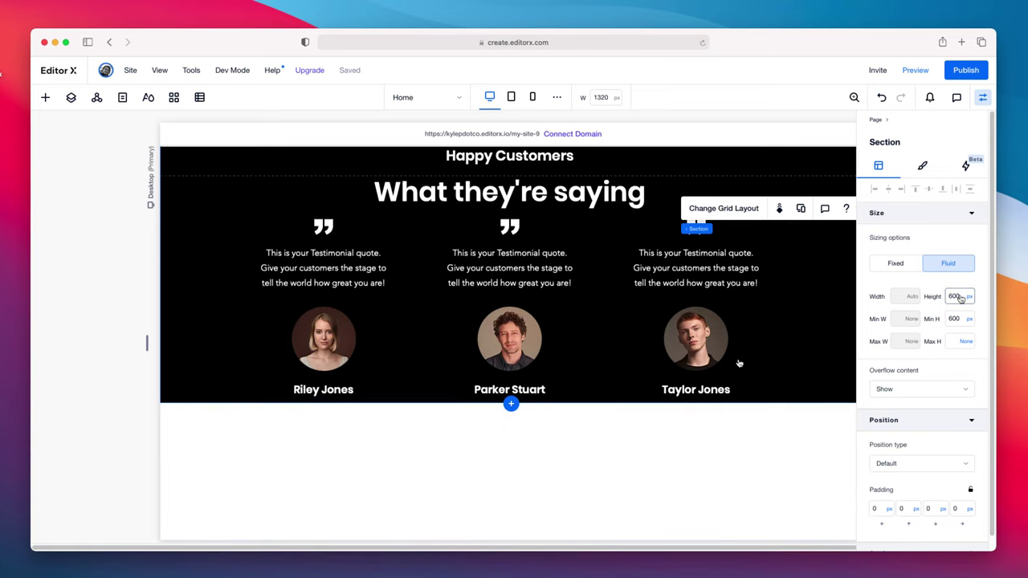
pyautogui.scroll(2, 685, 379)
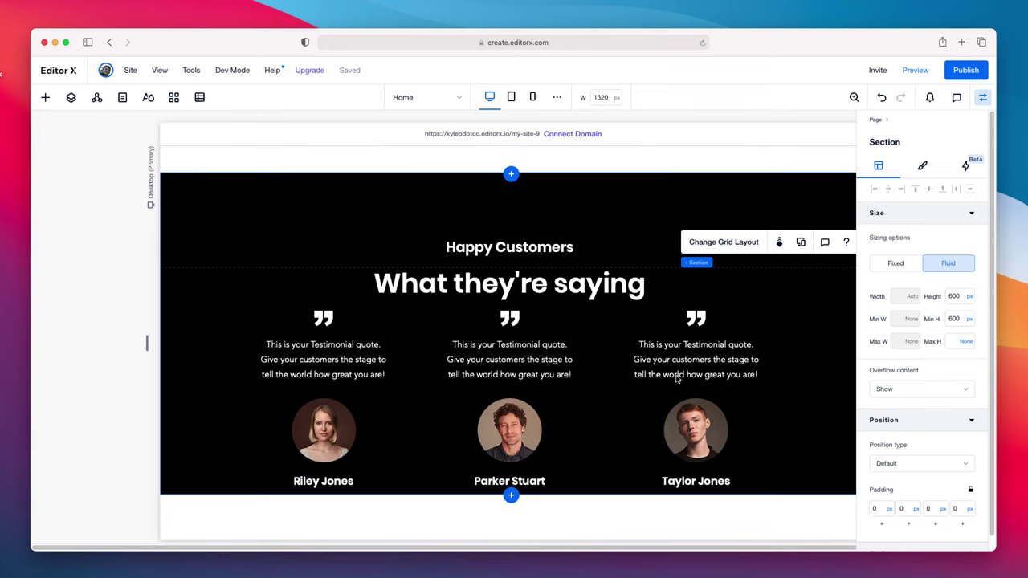
pyautogui.click(982, 97)
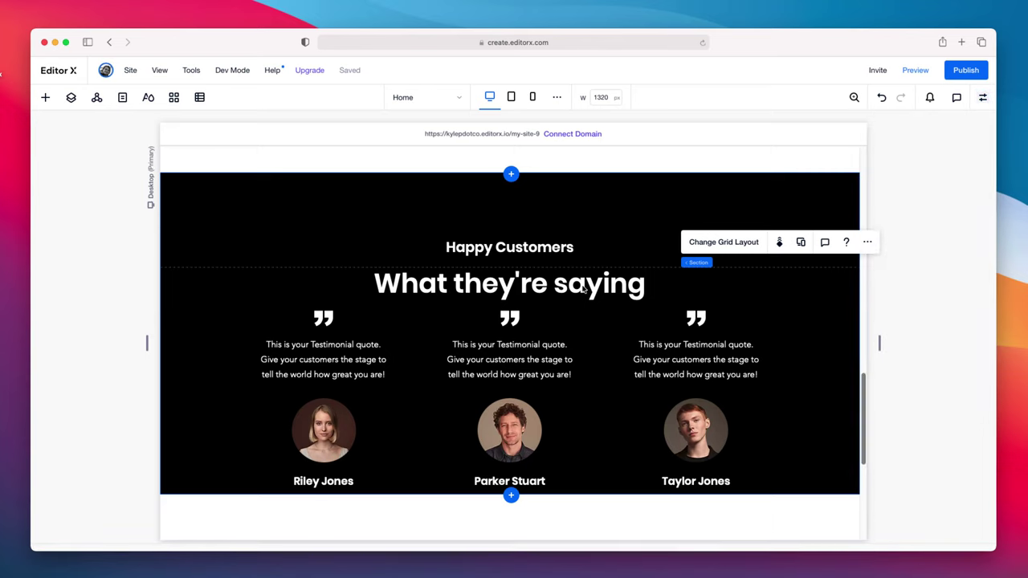
# Step: Place the testimonials heading stack and the repeater together in one container
pyautogui.click(553, 273)
pyautogui.click(589, 302)
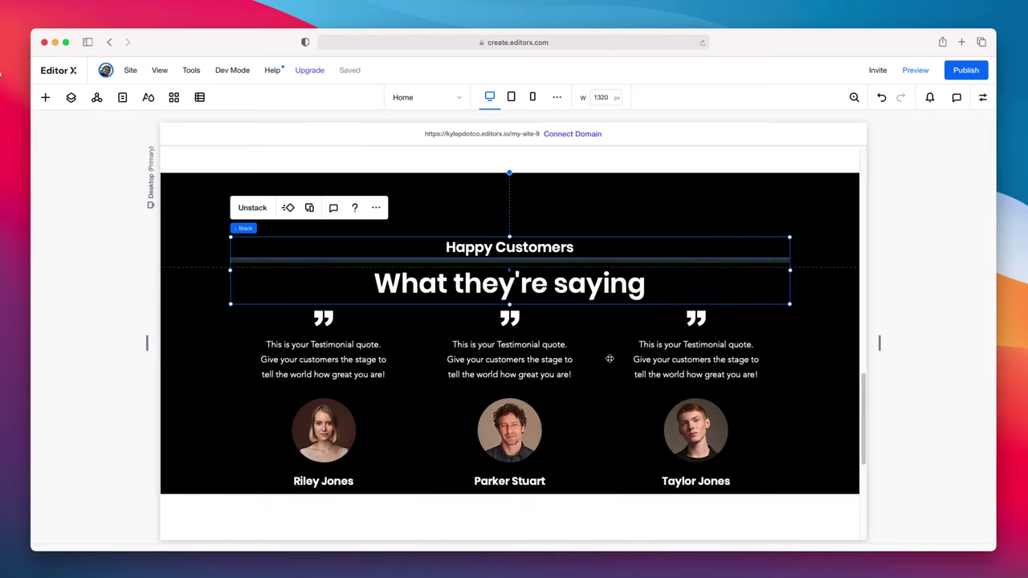
pyautogui.click(599, 302)
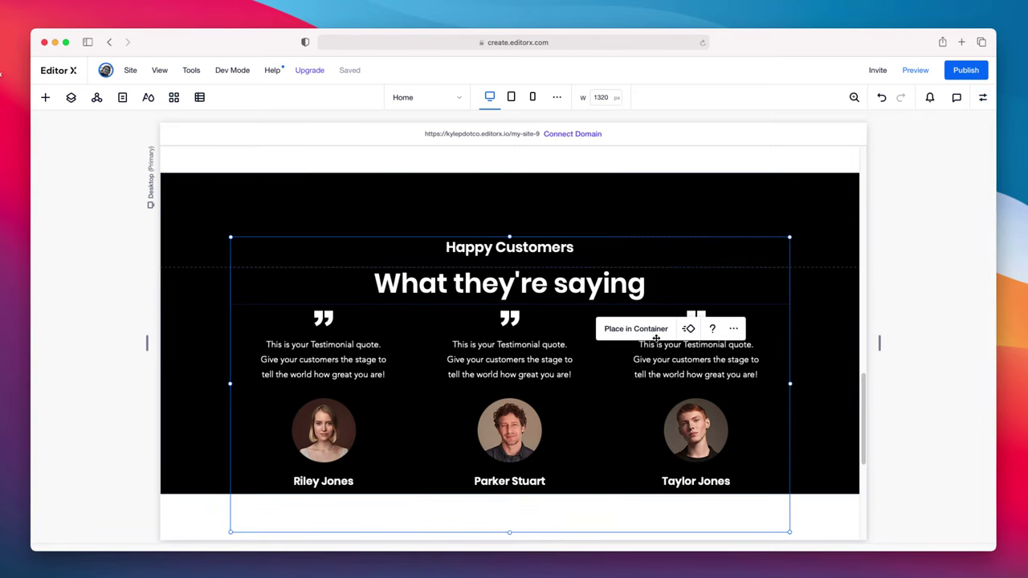
pyautogui.click(646, 333)
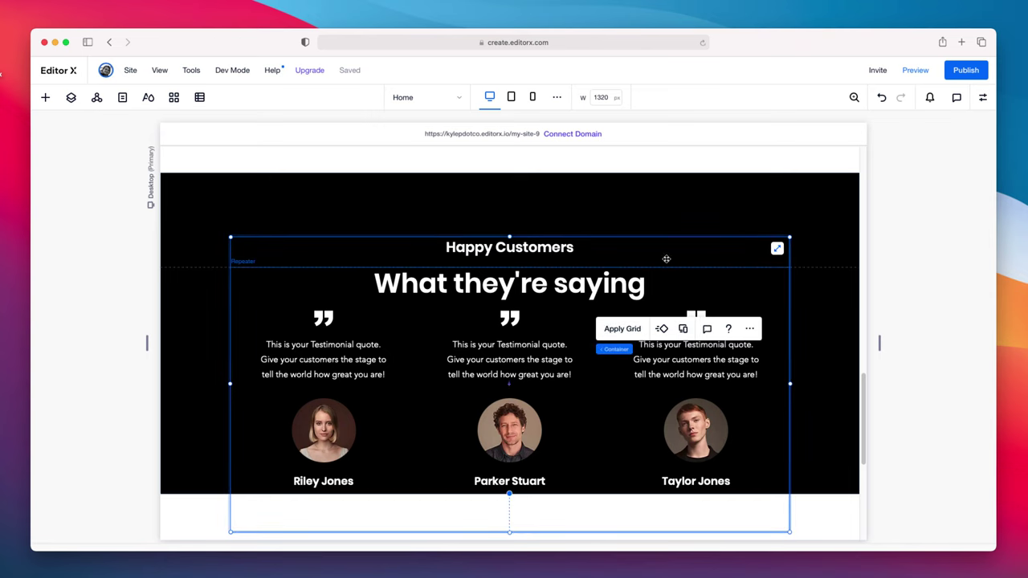
# Step: Move the testimonials container up so its content sits evenly within the black section
pyautogui.moveTo(666, 259); pyautogui.dragTo(673, 205)
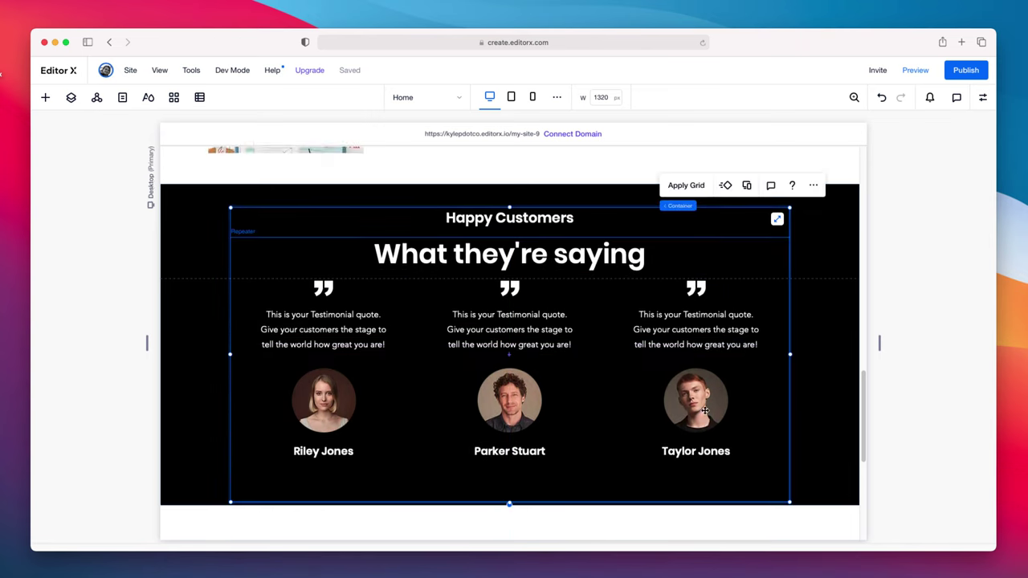
pyautogui.click(894, 454)
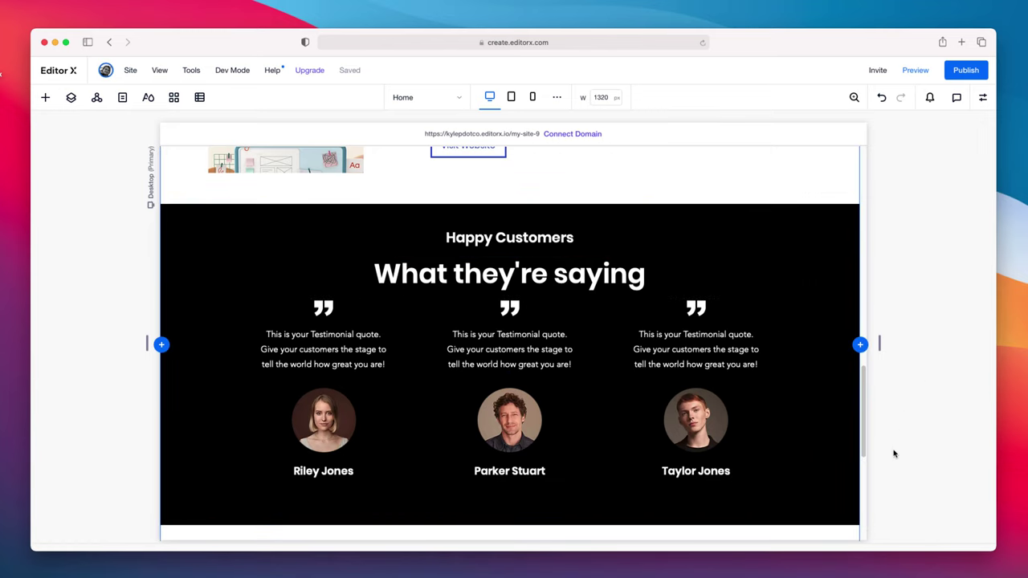
pyautogui.moveTo(577, 266); pyautogui.dragTo(850, 255)
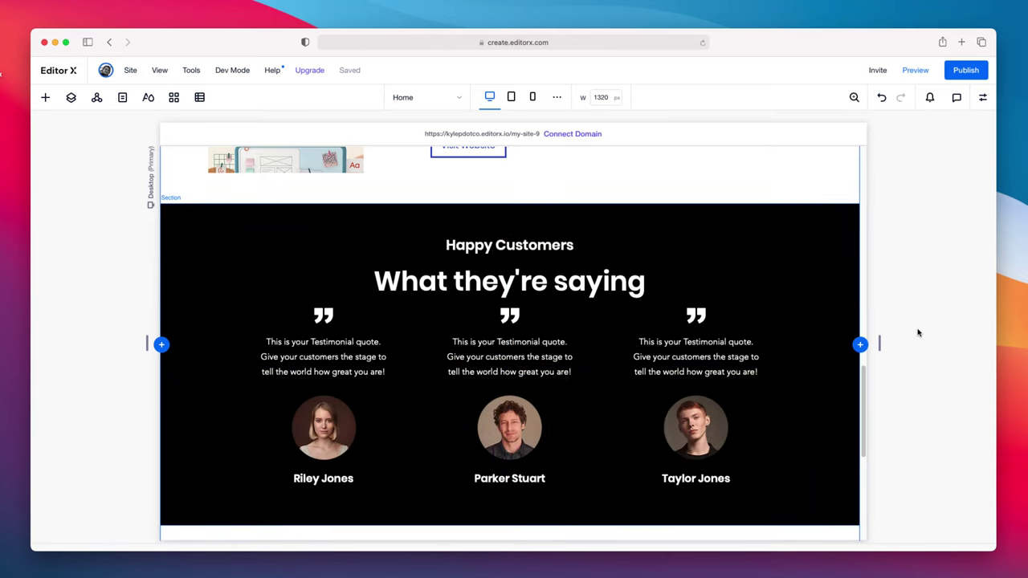
# Step: Check the testimonials section against the neighbouring project grid and the blank section above the footer
pyautogui.scroll(-5, 918, 331)
pyautogui.click(642, 269)
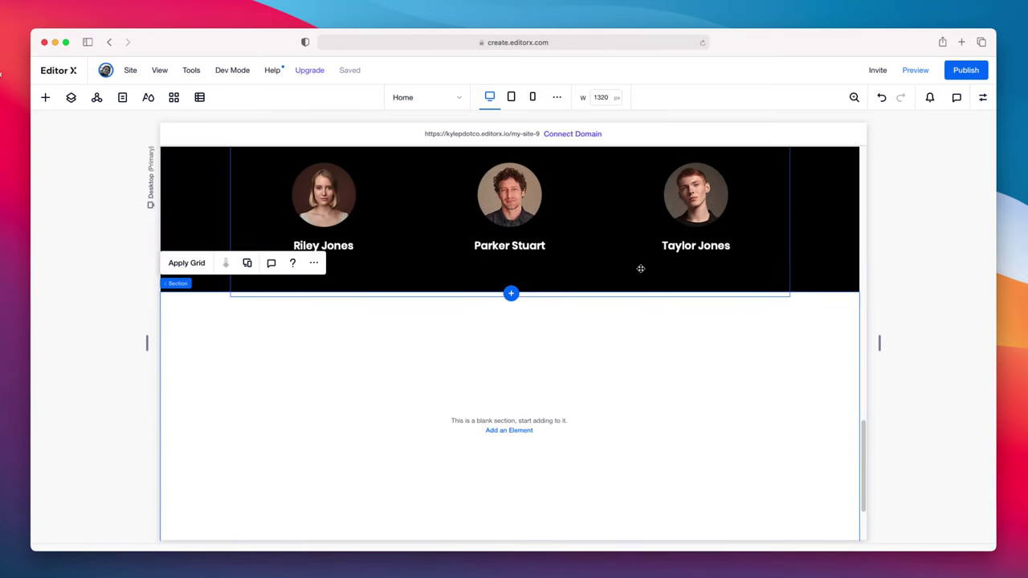
pyautogui.scroll(3, 596, 412)
pyautogui.scroll(3, 597, 412)
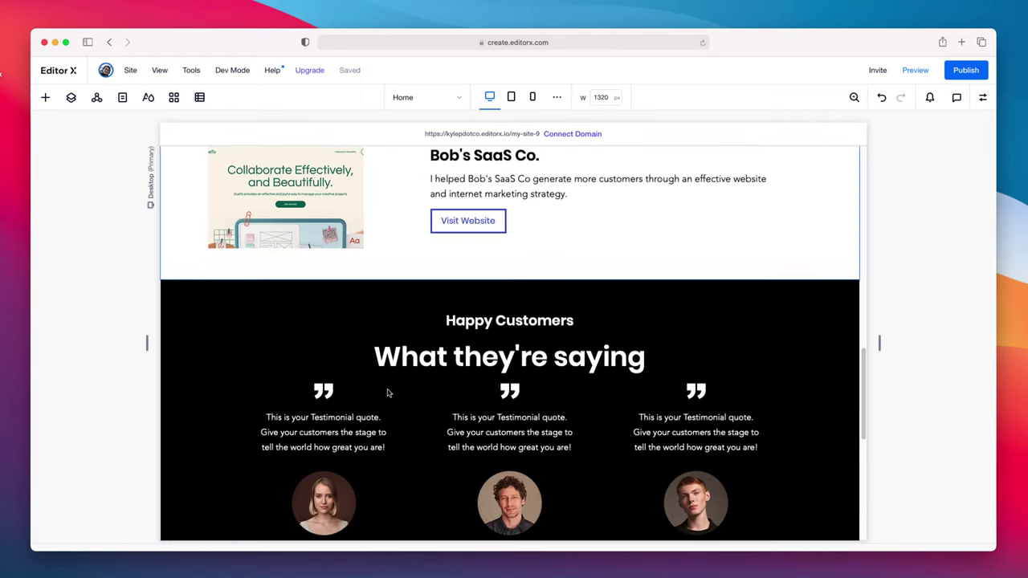
pyautogui.scroll(-5, 612, 357)
pyautogui.scroll(-3, 615, 374)
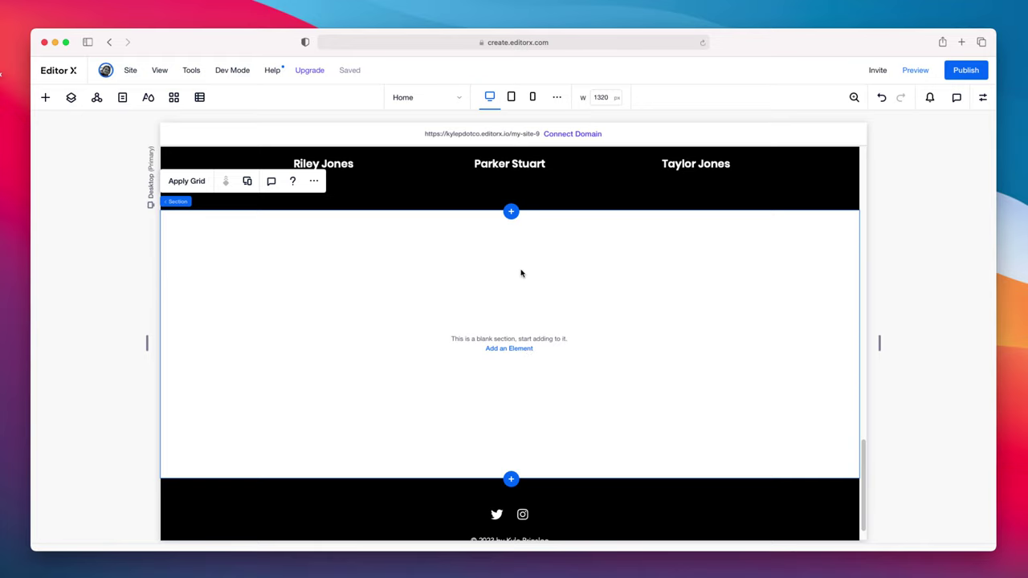
# Step: Add the Contact Us form with underlined fields to the blank section above the footer and place it in the section's right half
pyautogui.scroll(10, 672, 377)
pyautogui.scroll(-12, 671, 377)
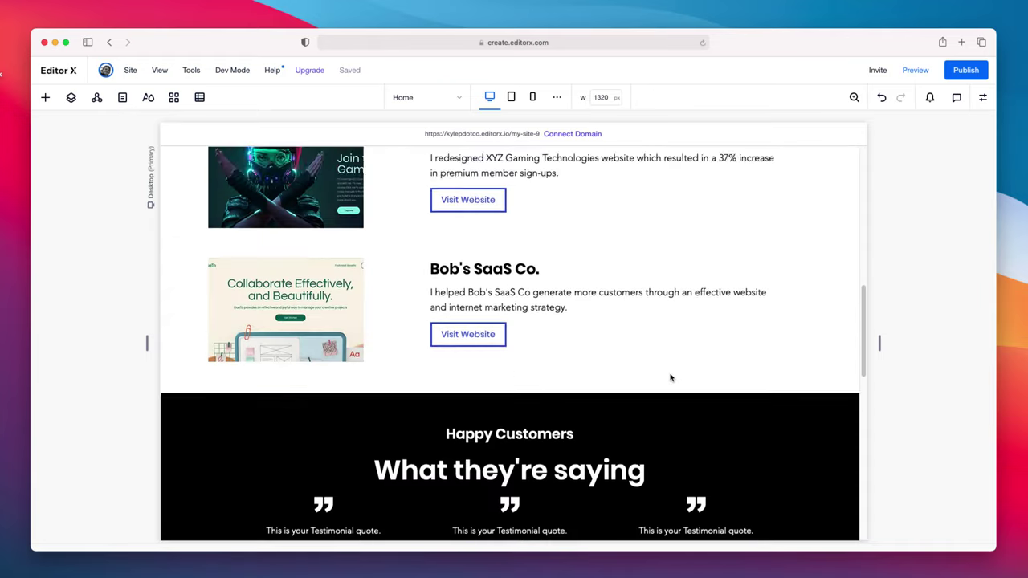
pyautogui.scroll(-3, 671, 377)
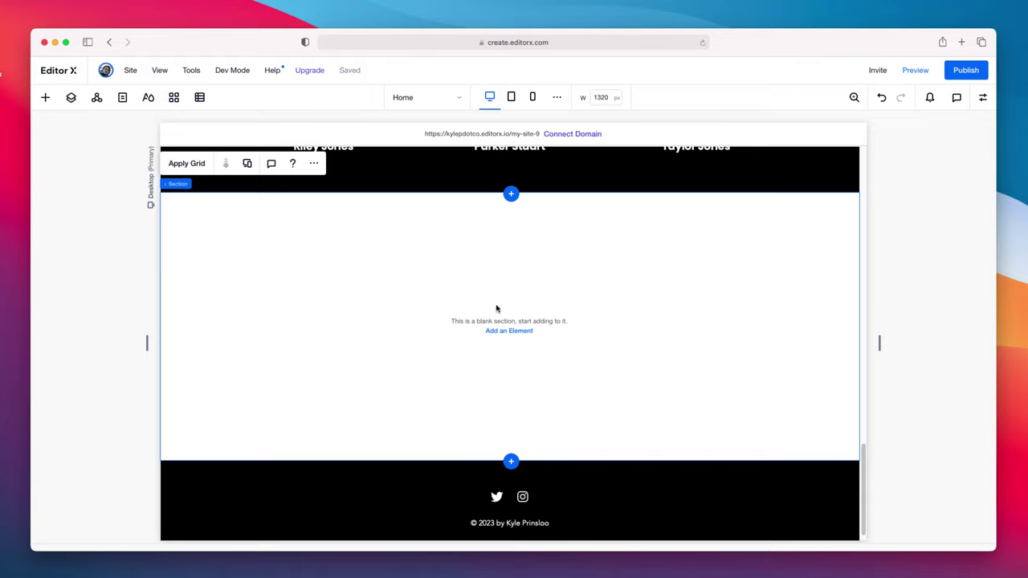
pyautogui.click(46, 97)
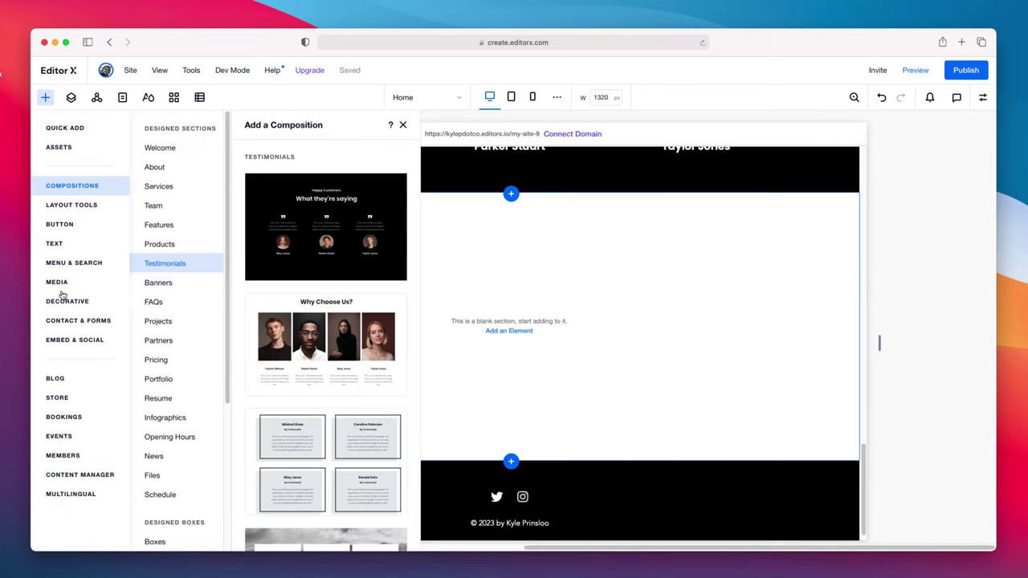
pyautogui.click(77, 321)
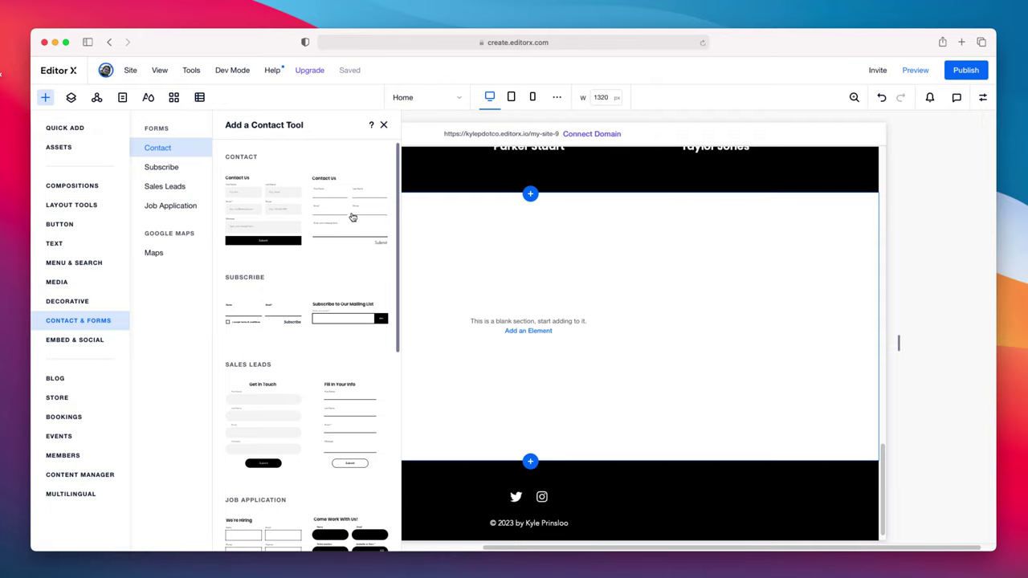
pyautogui.moveTo(352, 217); pyautogui.dragTo(697, 347)
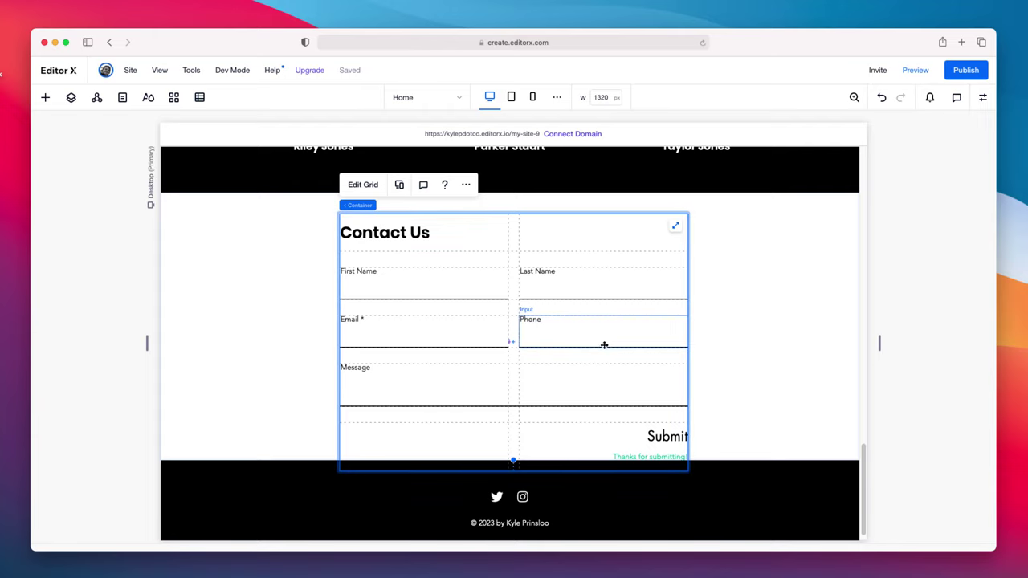
pyautogui.click(604, 327)
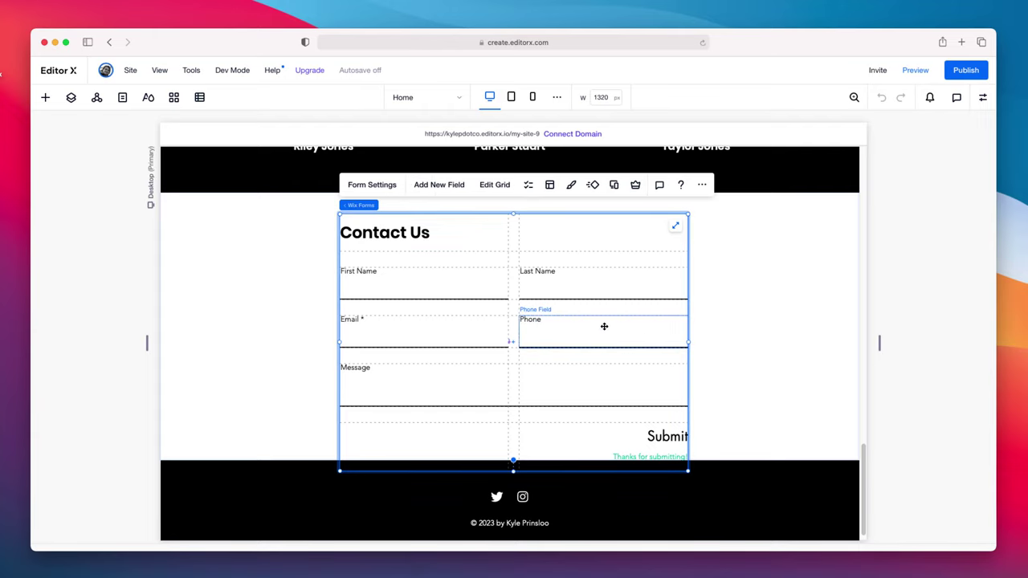
pyautogui.moveTo(603, 326); pyautogui.dragTo(732, 318)
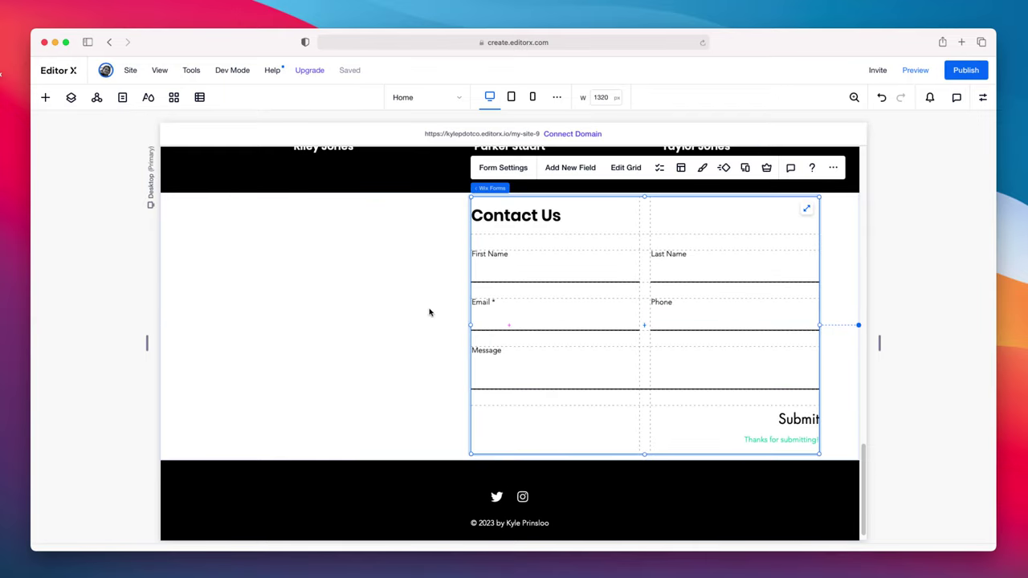
# Step: Apply a 2x1 grid to the contact section and shift the column divider left so the form fits entirely in the second column
pyautogui.click(362, 322)
pyautogui.click(201, 165)
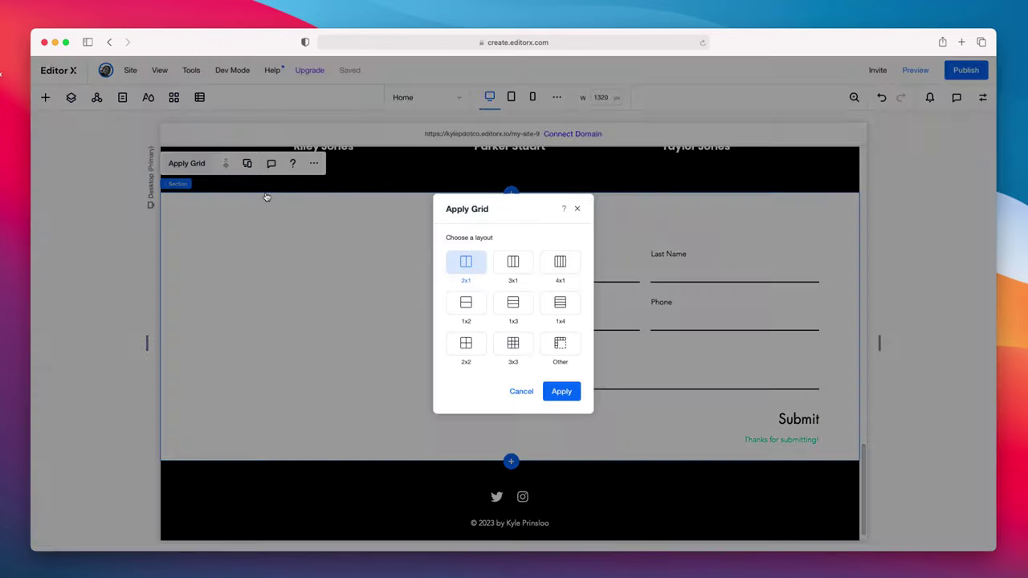
pyautogui.click(572, 391)
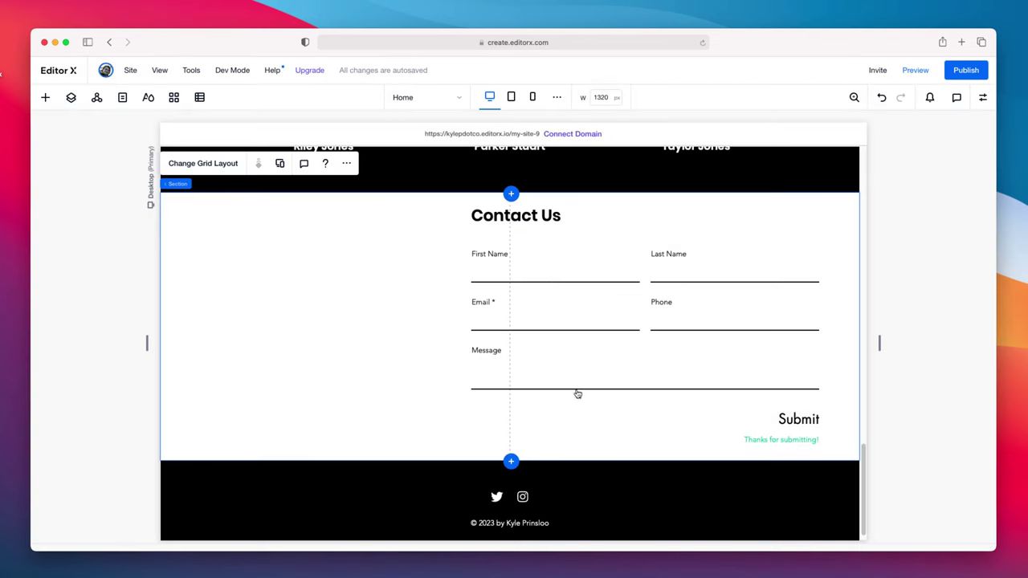
pyautogui.moveTo(509, 268); pyautogui.dragTo(438, 282)
# Step: Add a title to the contact section's left column reading "Ready To Grow Your Business?"
pyautogui.click(45, 97)
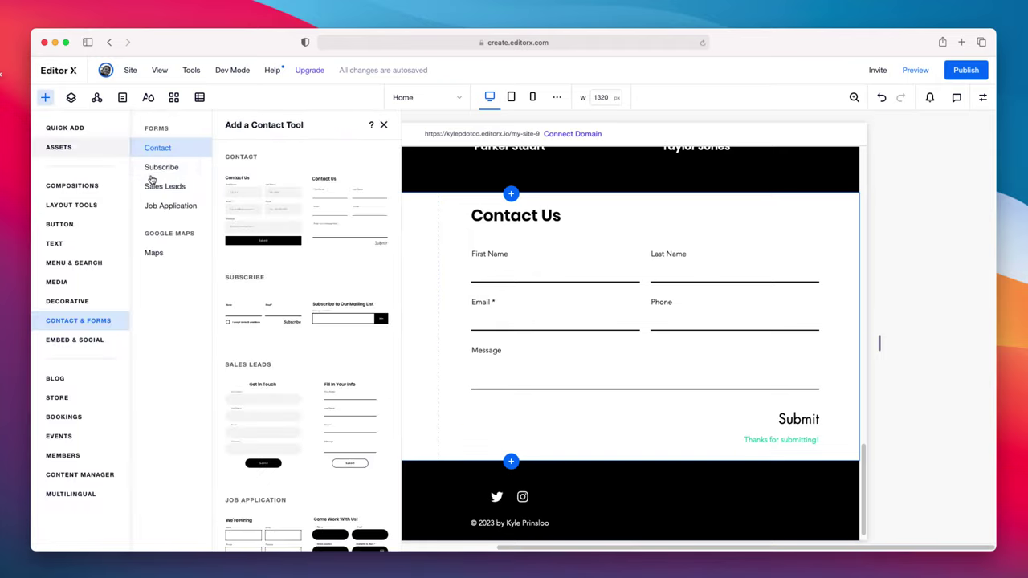
pyautogui.click(66, 128)
pyautogui.moveTo(165, 175); pyautogui.dragTo(352, 298)
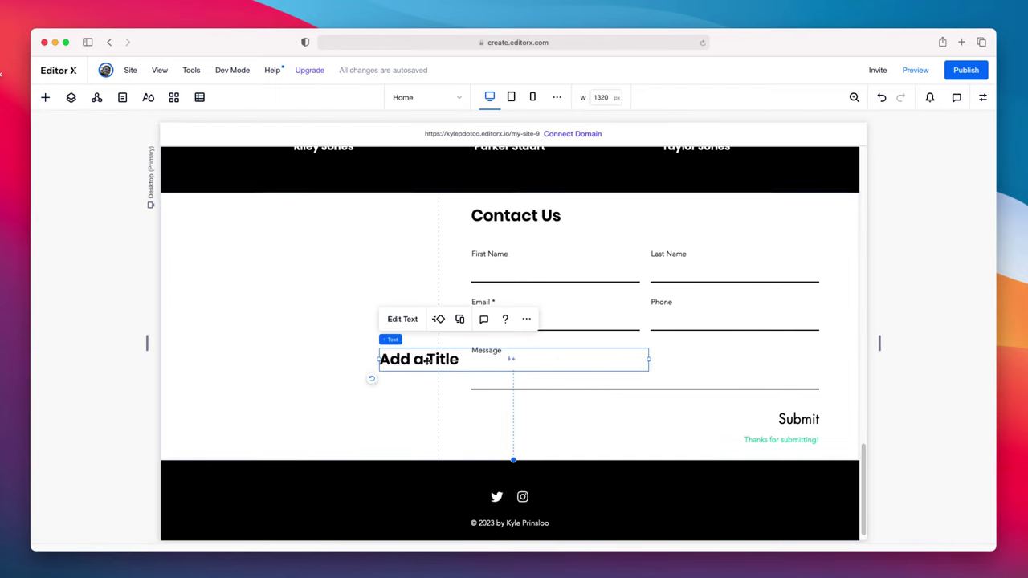
pyautogui.moveTo(390, 358); pyautogui.dragTo(282, 267)
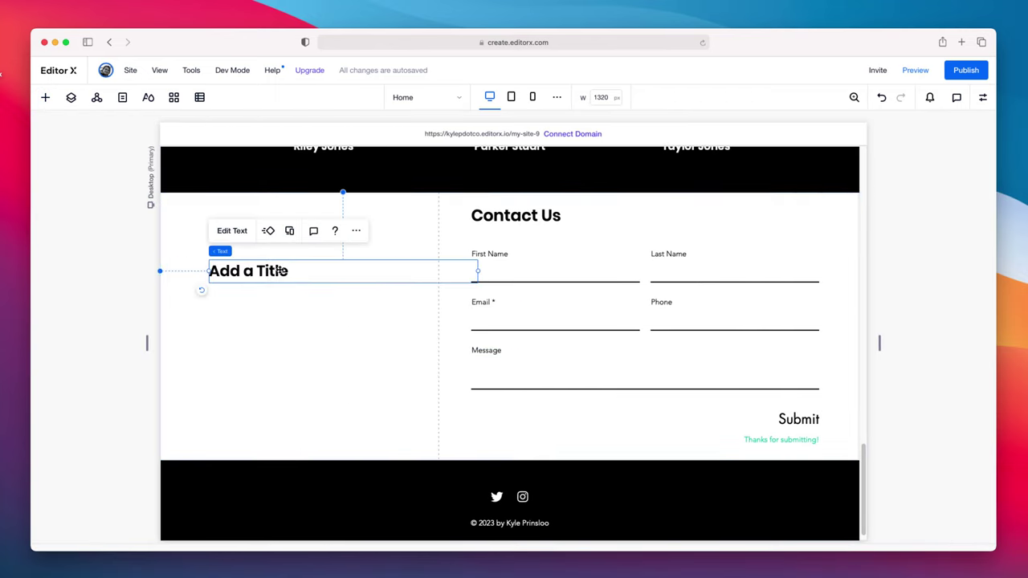
pyautogui.doubleClick(283, 270)
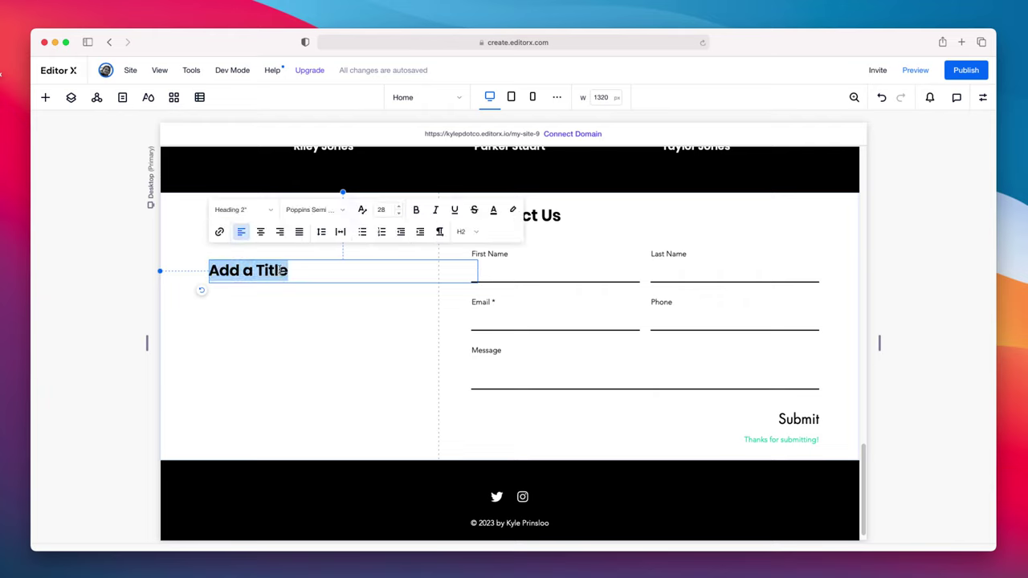
pyautogui.write('Ready To Grow y')
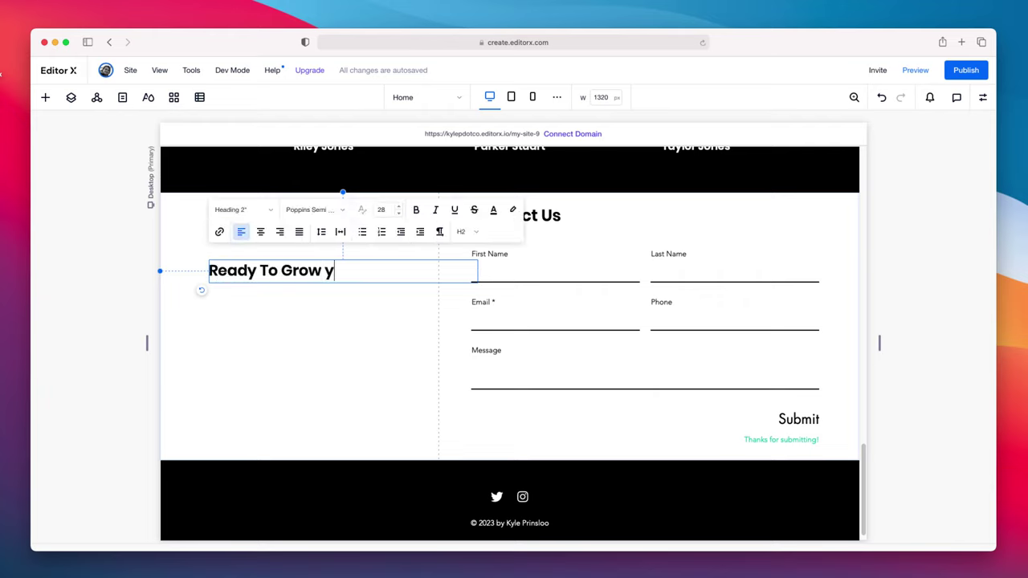
pyautogui.write('our Business?')
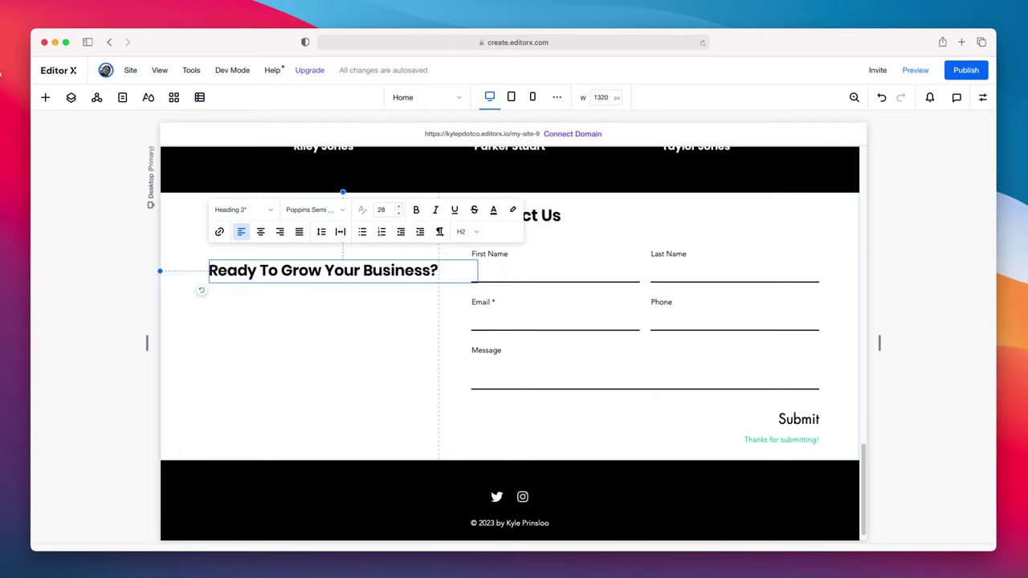
# Step: Narrow the "Ready To Grow Your Business?" heading to fit the left column on two lines and set its font size to 38
pyautogui.click(360, 287)
pyautogui.click(458, 271)
pyautogui.moveTo(477, 273); pyautogui.dragTo(383, 279)
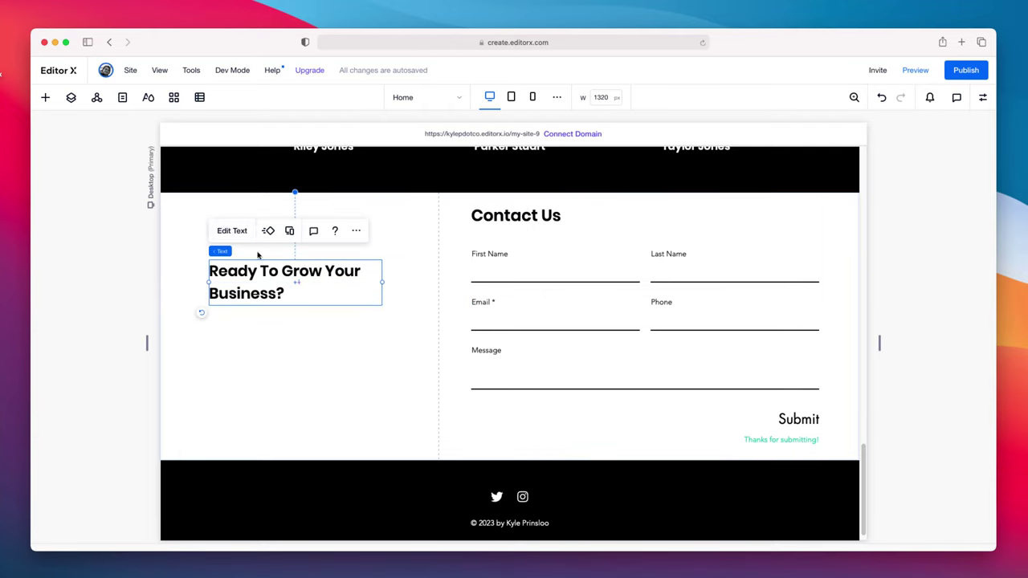
pyautogui.click(232, 231)
pyautogui.click(382, 210)
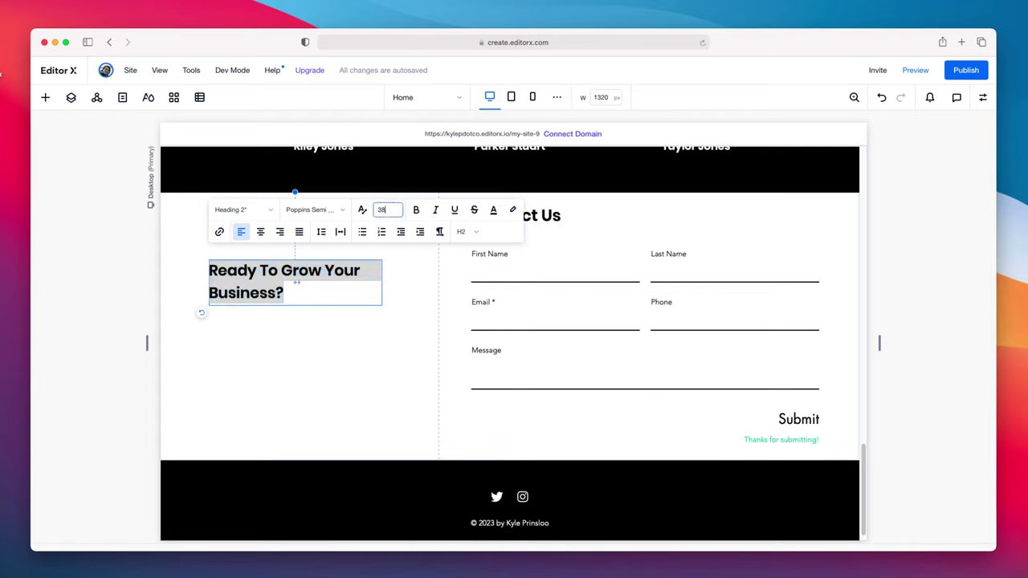
pyautogui.press('Return')
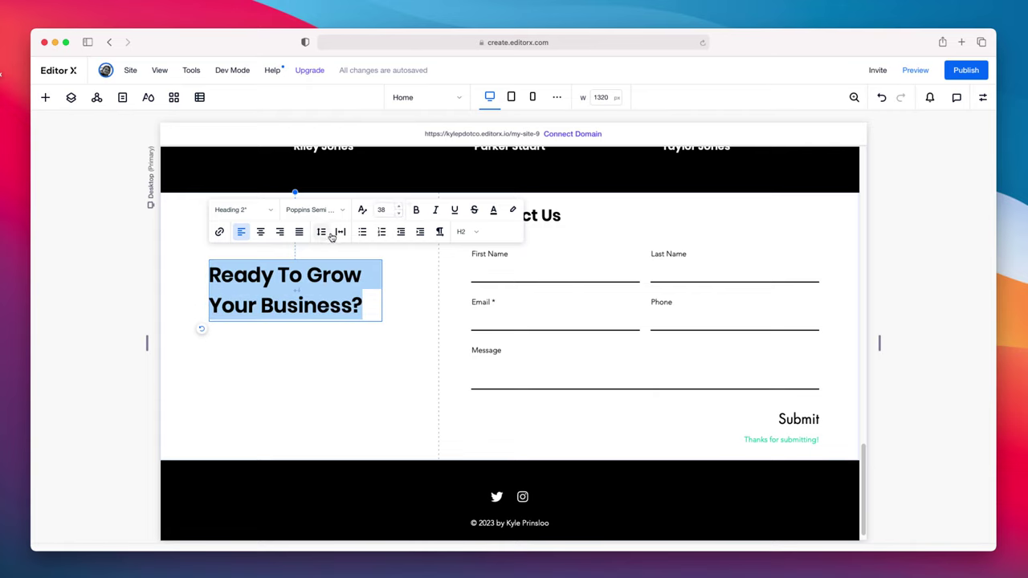
# Step: Turn off automatic line spacing for the "Ready To Grow Your Business?" heading and set the spacing to 1
pyautogui.click(323, 232)
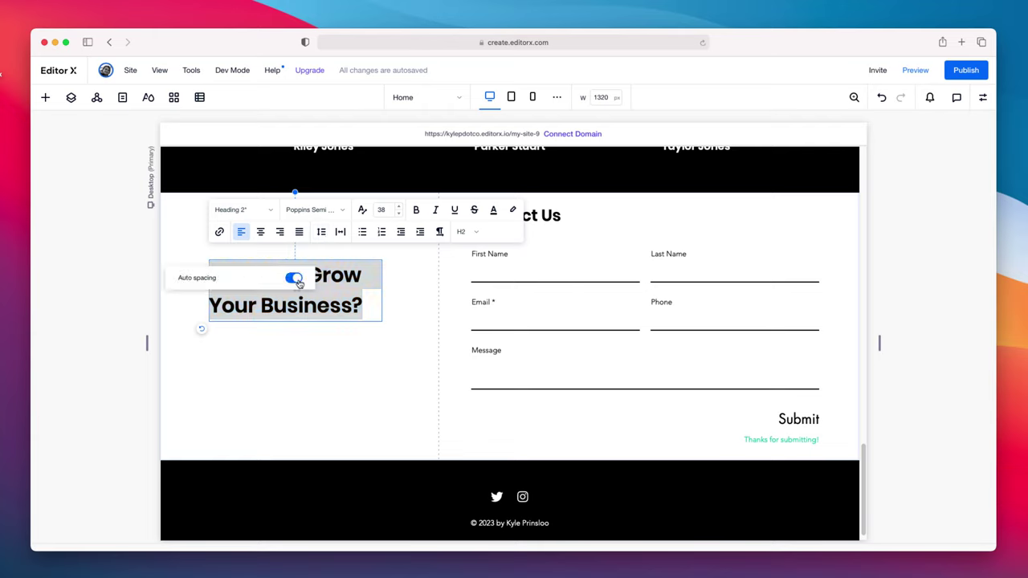
pyautogui.click(296, 281)
pyautogui.click(291, 309)
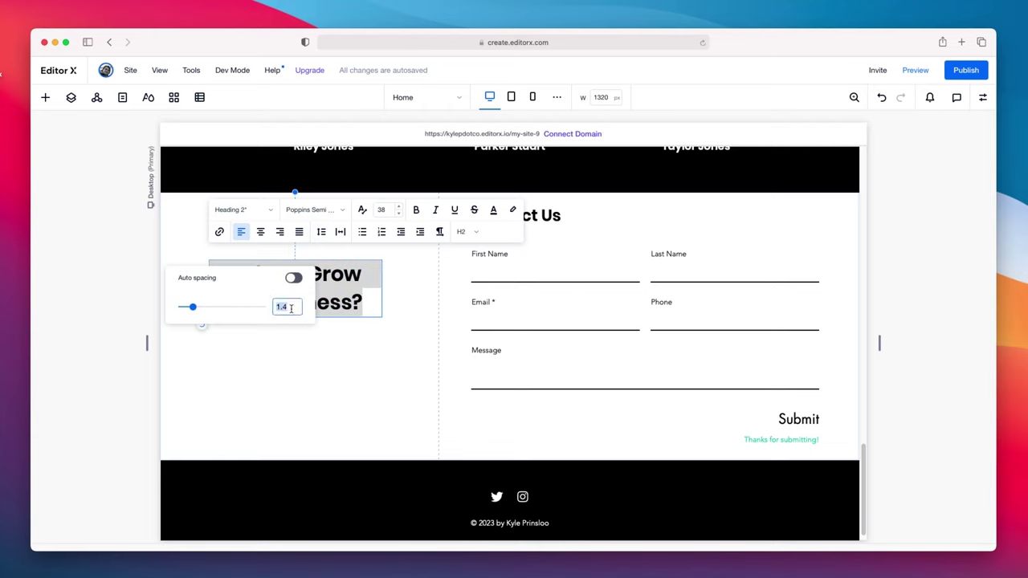
pyautogui.write('1')
pyautogui.click(171, 327)
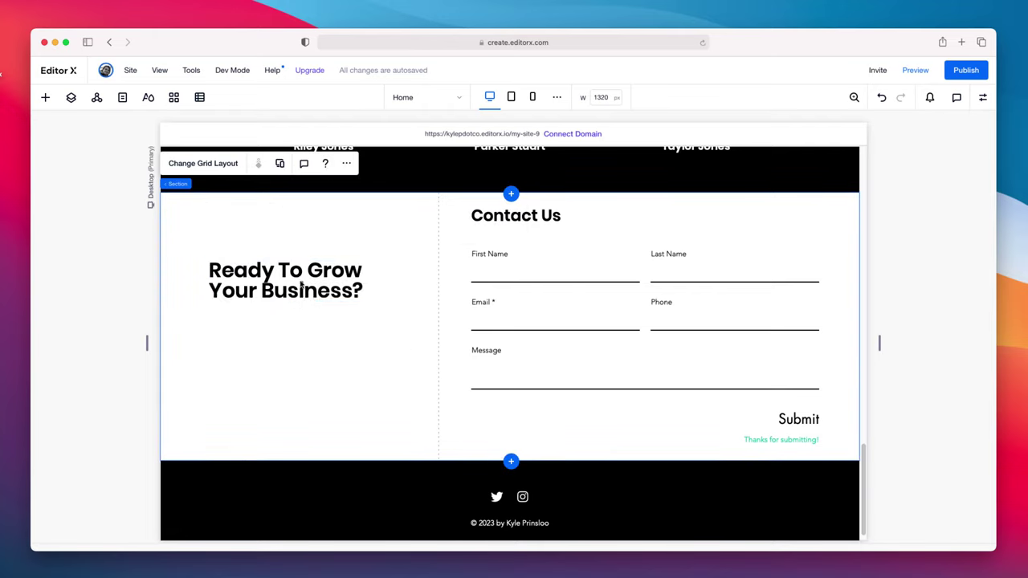
# Step: Center the "Ready To Grow Your Business?" heading horizontally and vertically within the contact section's left column
pyautogui.click(297, 299)
pyautogui.moveTo(297, 301); pyautogui.dragTo(320, 334)
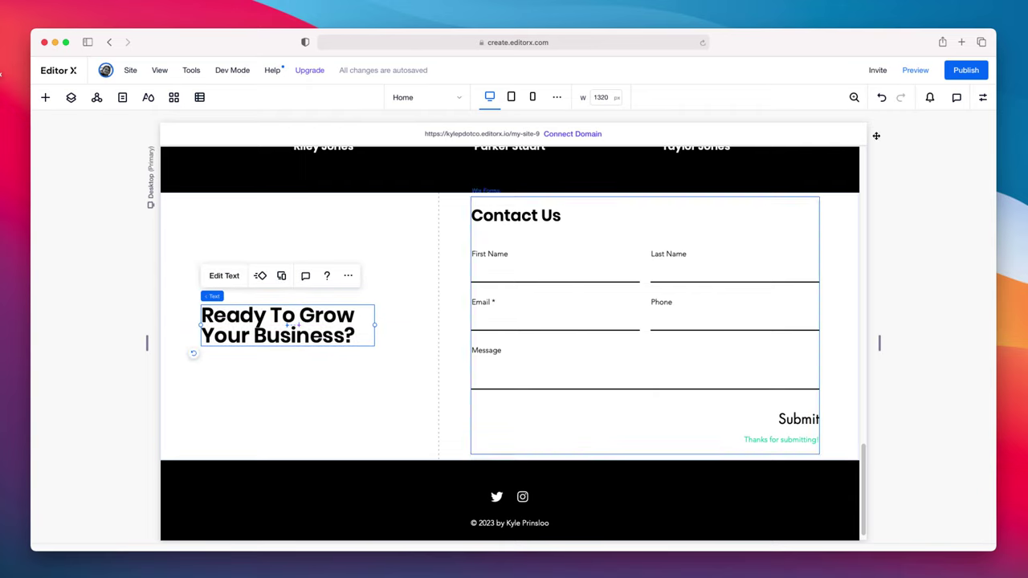
pyautogui.click(982, 97)
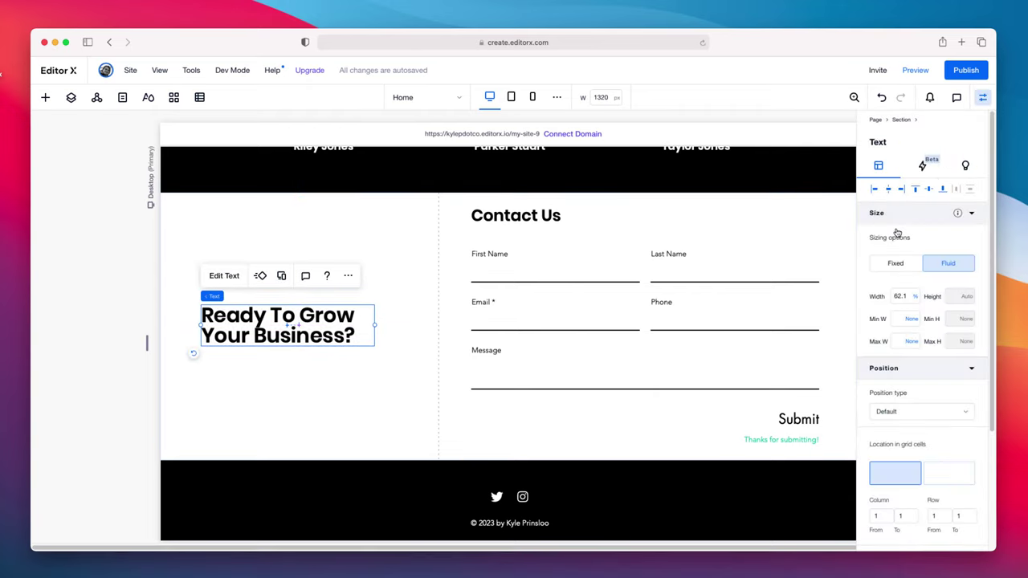
pyautogui.click(888, 189)
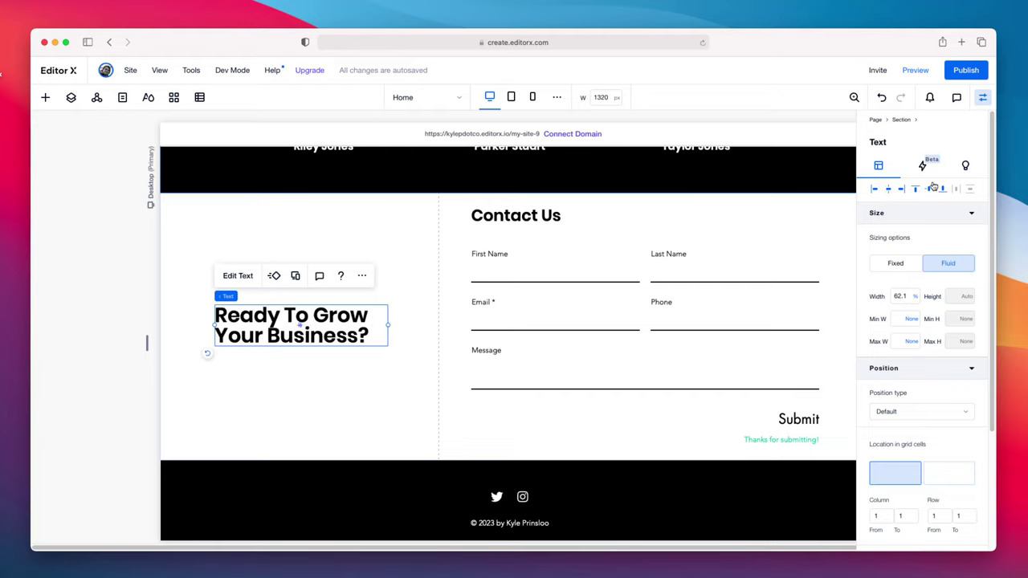
pyautogui.click(983, 97)
# Step: Review the contact form's settings, including its form name and where email notifications are sent
pyautogui.click(569, 272)
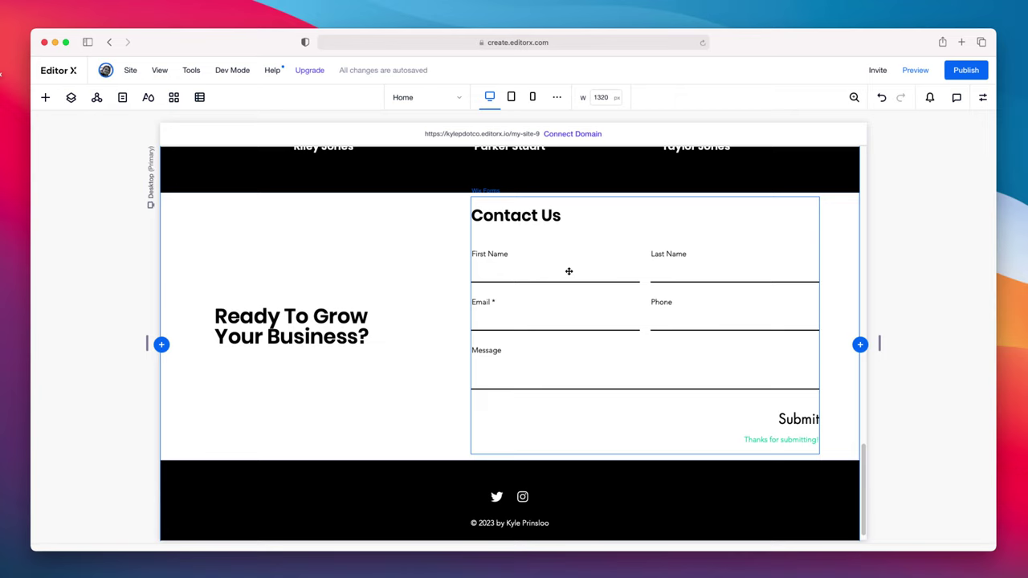
pyautogui.click(569, 270)
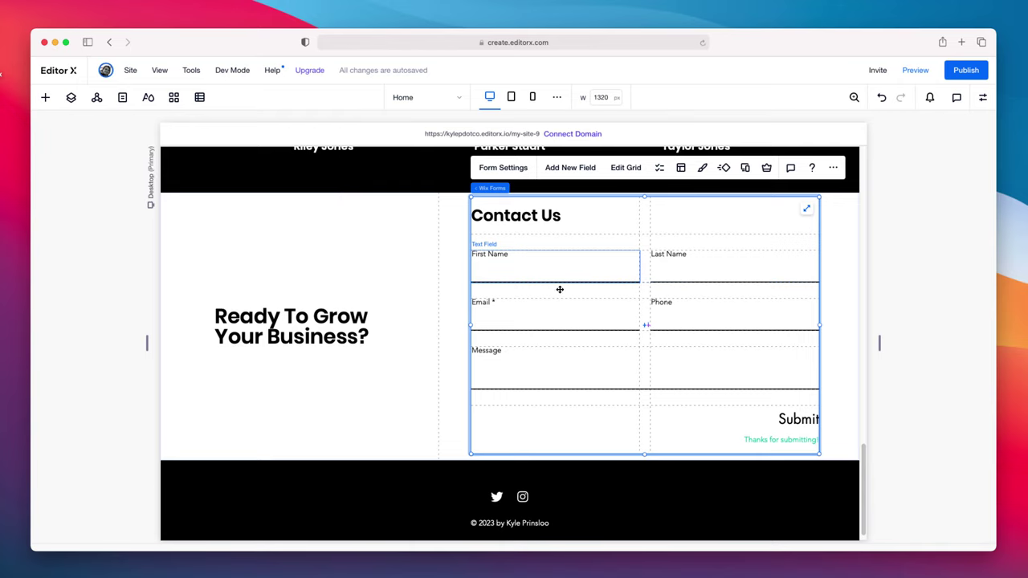
pyautogui.click(517, 170)
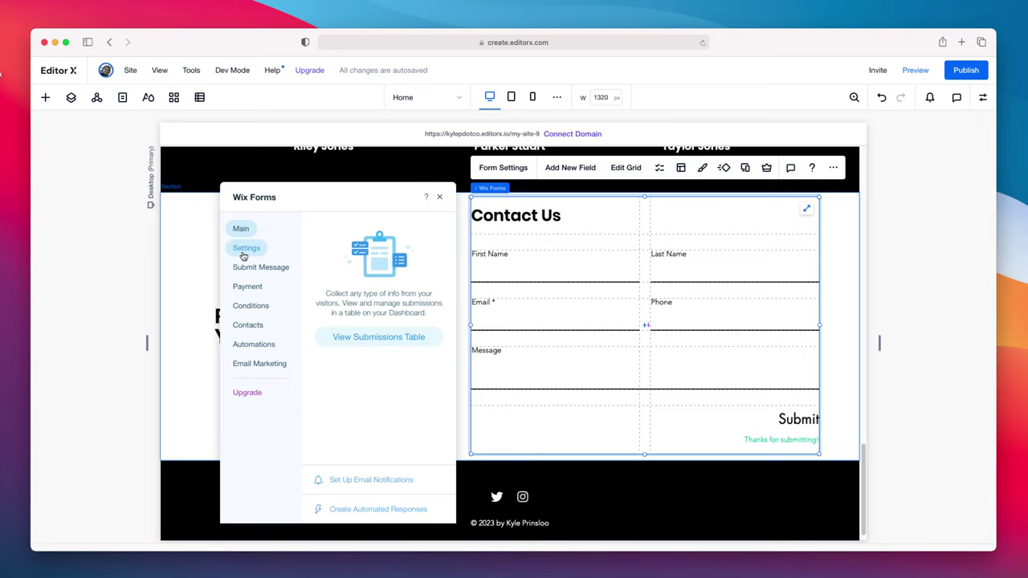
pyautogui.click(243, 250)
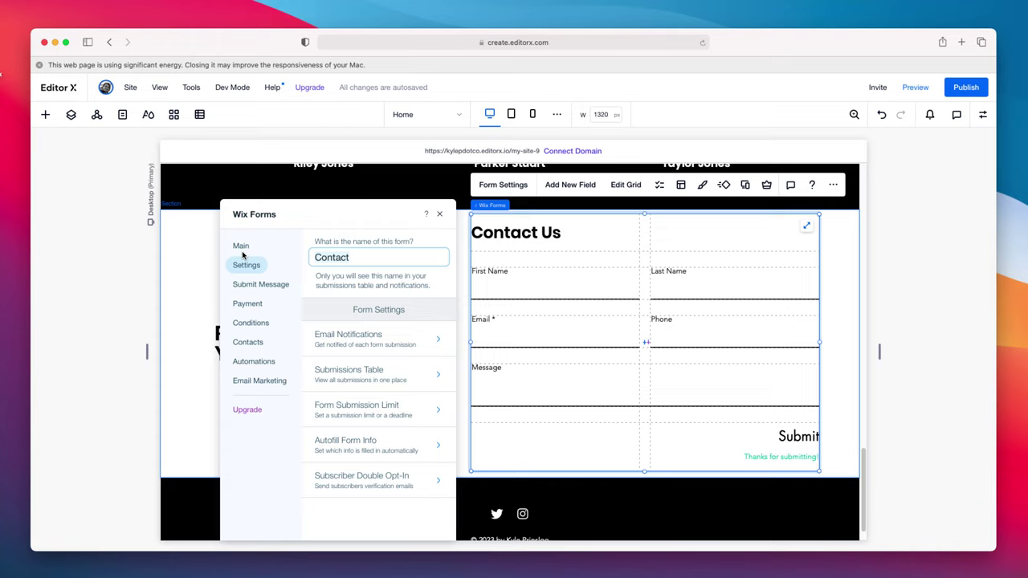
pyautogui.click(376, 344)
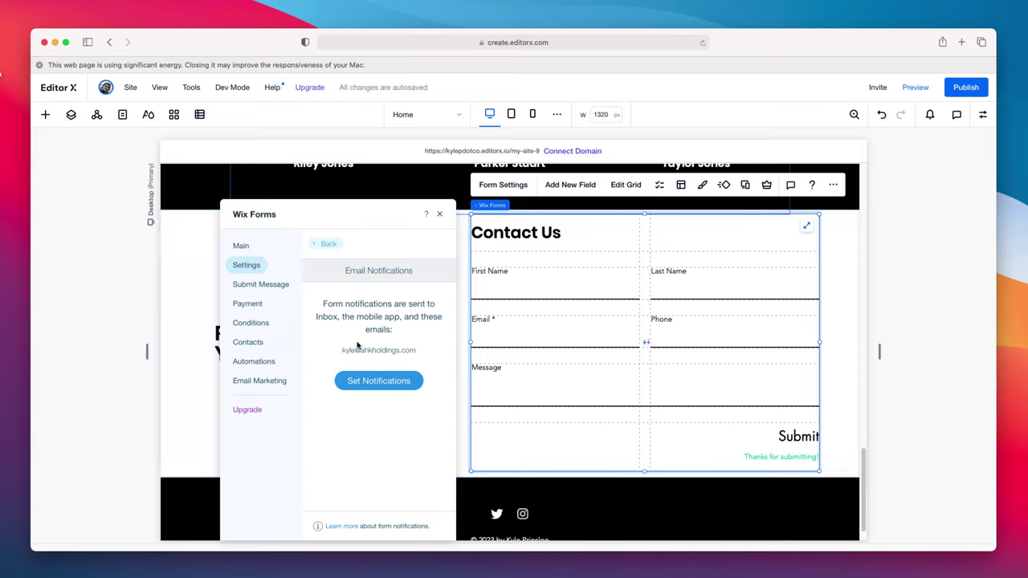
# Step: Set the contact form's submit message to "Thanks for your message, we'll get back to you within 24 working hours." and close the form settings
pyautogui.click(278, 289)
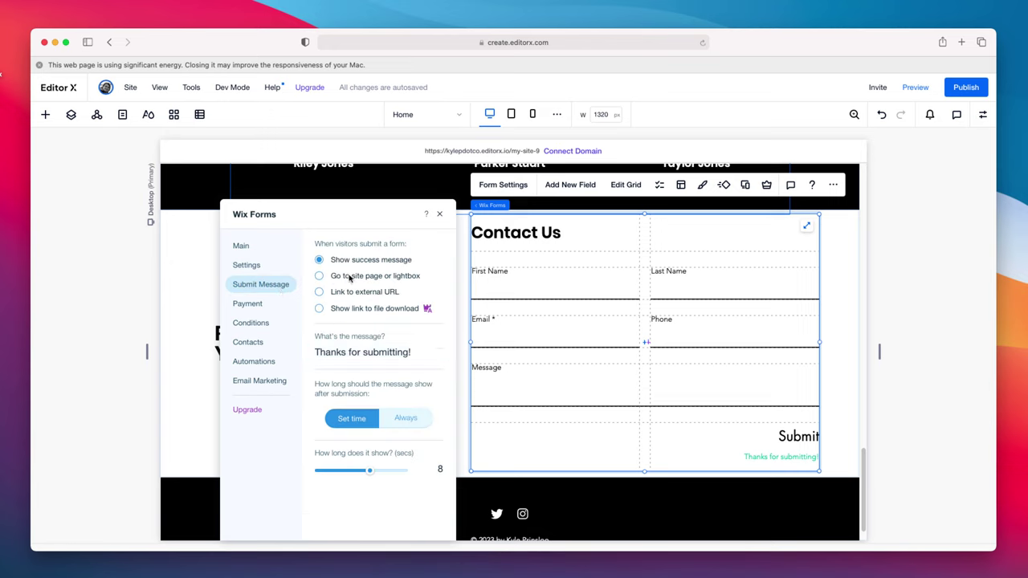
pyautogui.click(359, 351)
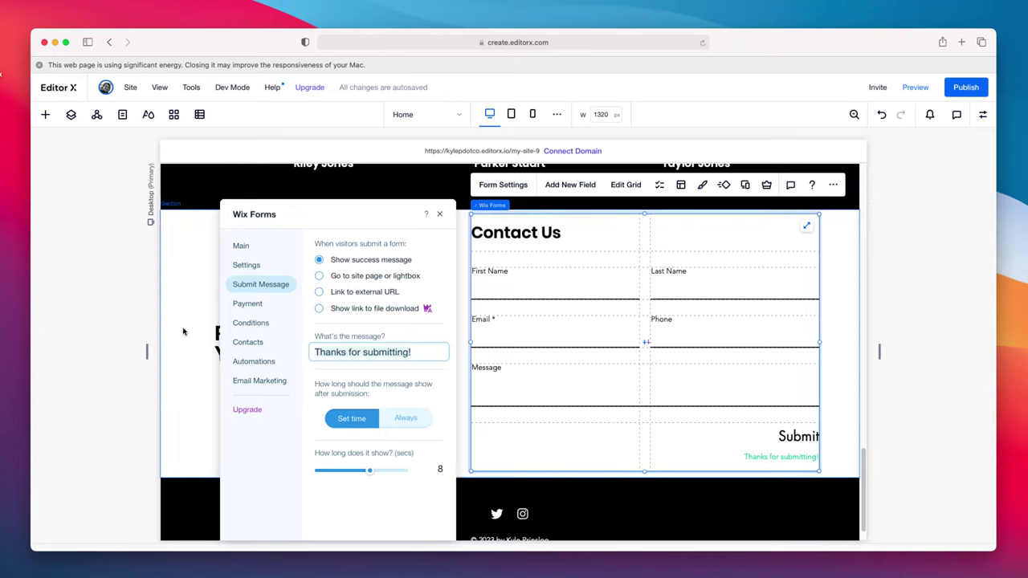
pyautogui.press('super+a')
pyautogui.press('BackSpace')
pyautogui.write('Thanks for your')
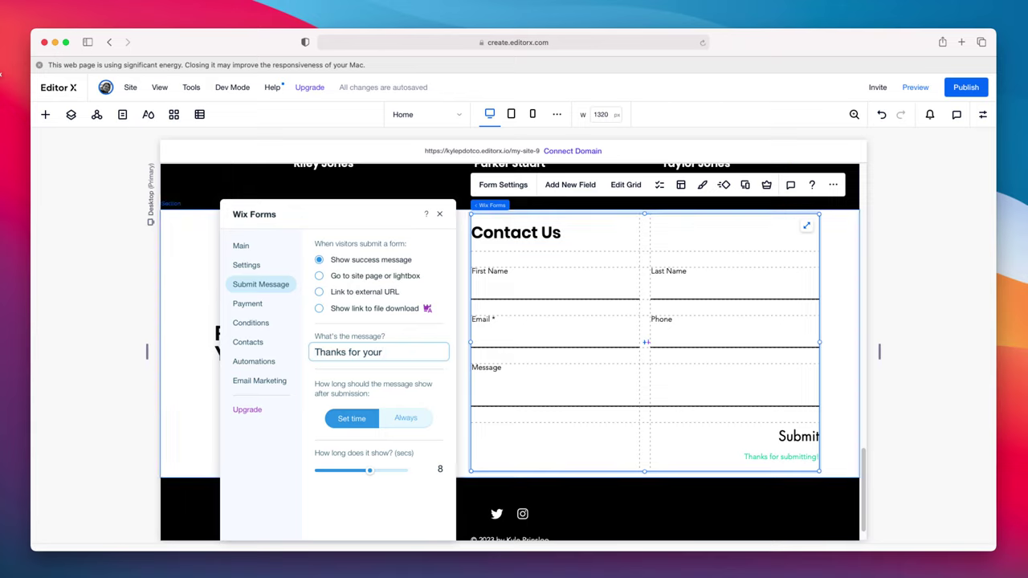
pyautogui.write(" message, we'll get")
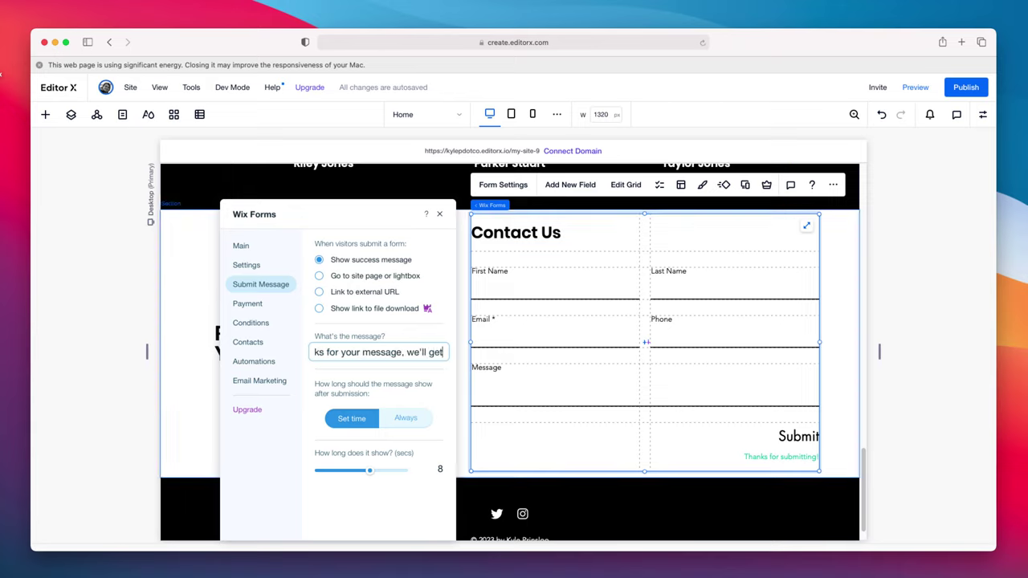
pyautogui.write(' back to you within ')
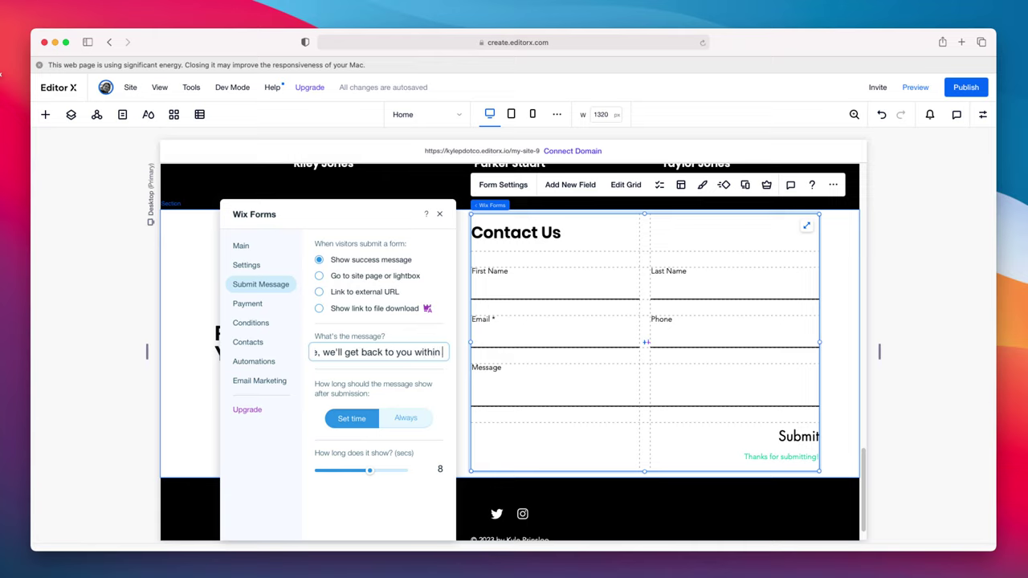
pyautogui.write('24 working hour')
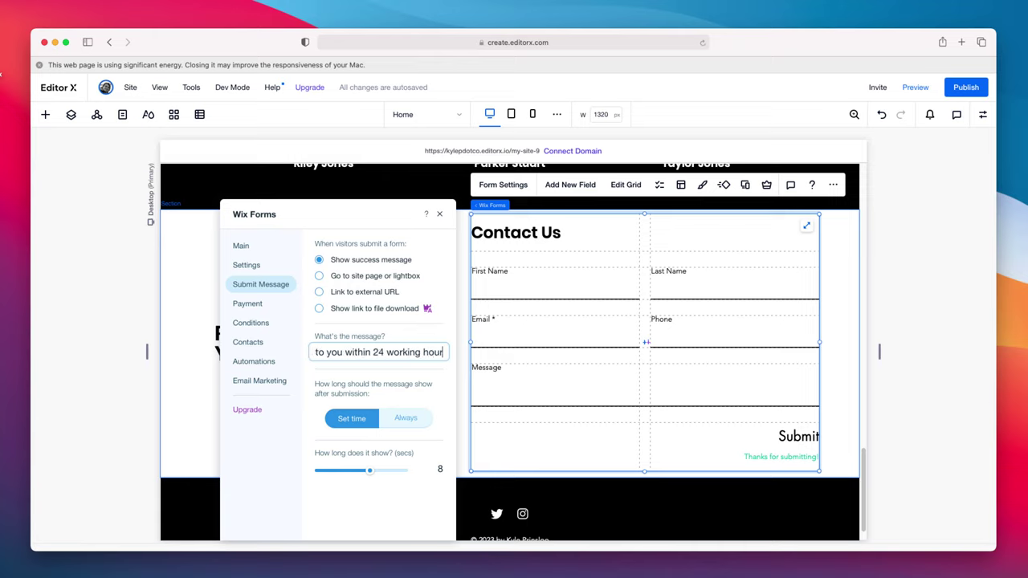
pyautogui.write('s.')
pyautogui.click(393, 369)
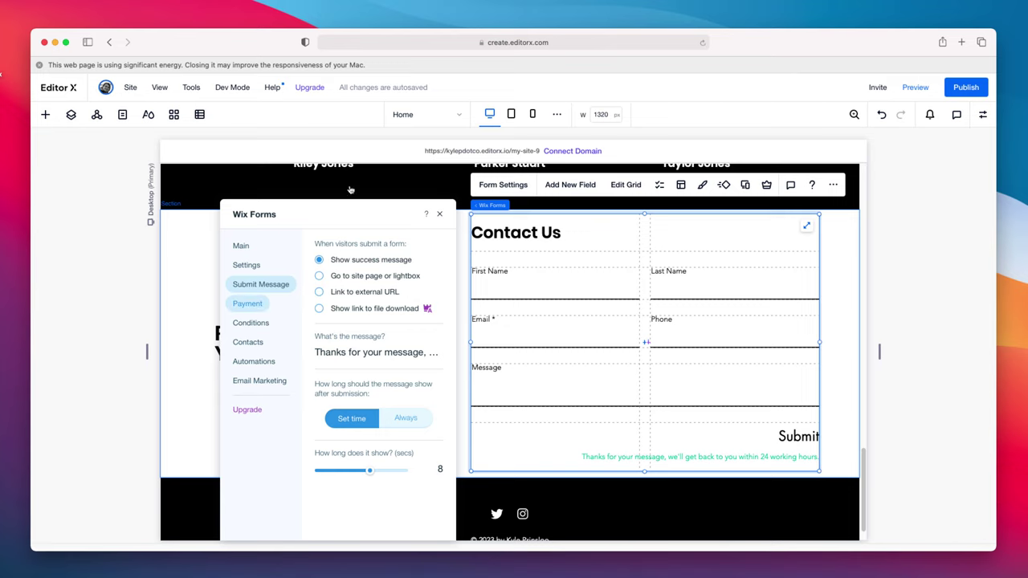
pyautogui.click(440, 214)
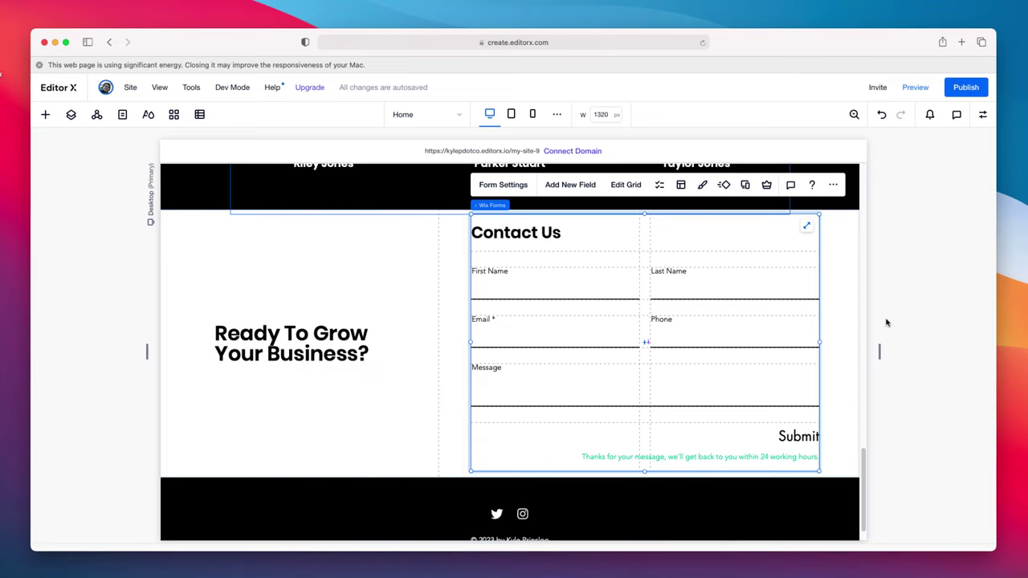
pyautogui.click(887, 322)
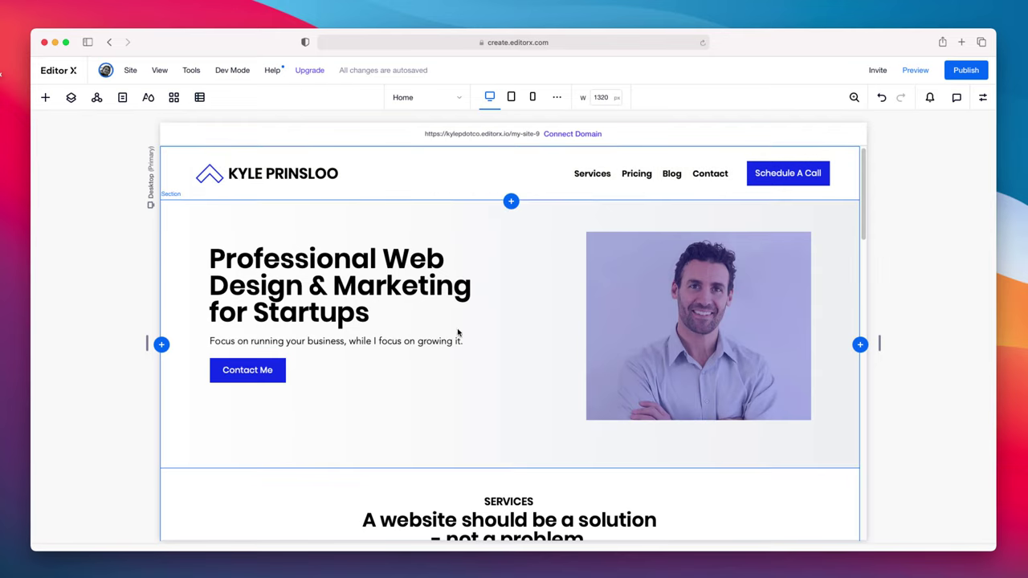
# Step: Review the whole home page from the header and hero through services, client projects and testimonials to the contact form and footer
pyautogui.scroll(-2, 522, 321)
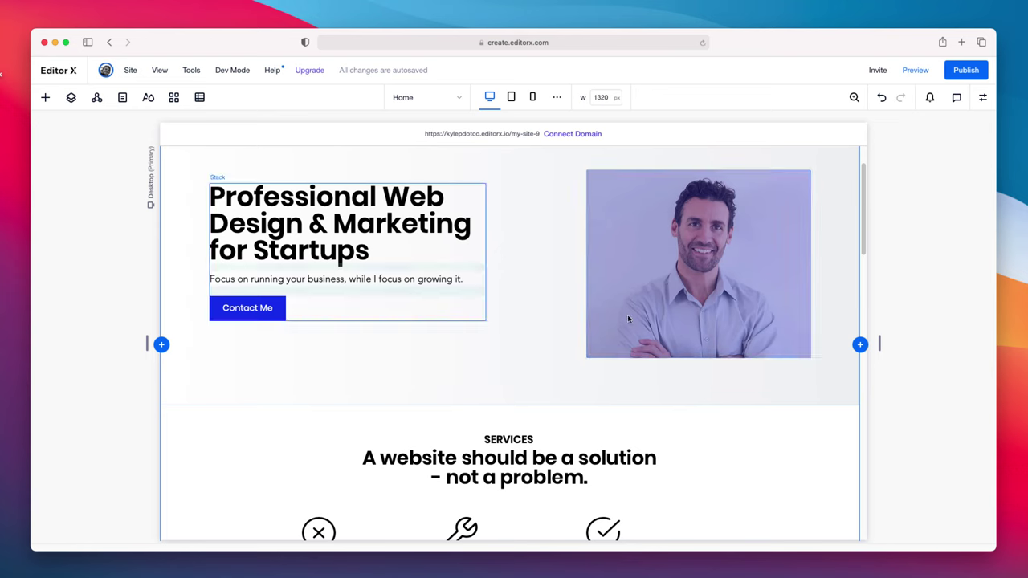
pyautogui.scroll(-6, 524, 323)
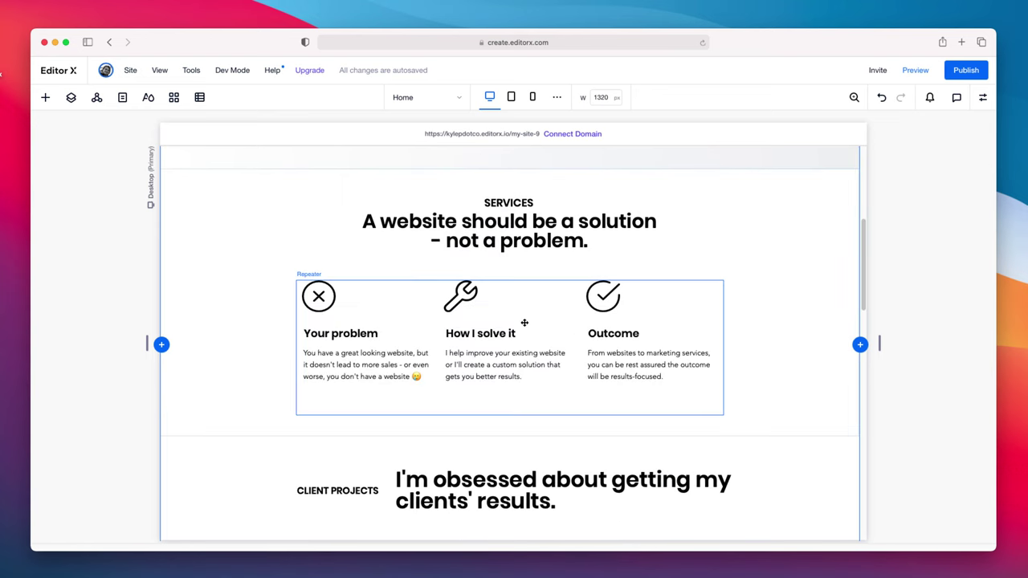
pyautogui.scroll(-10, 525, 323)
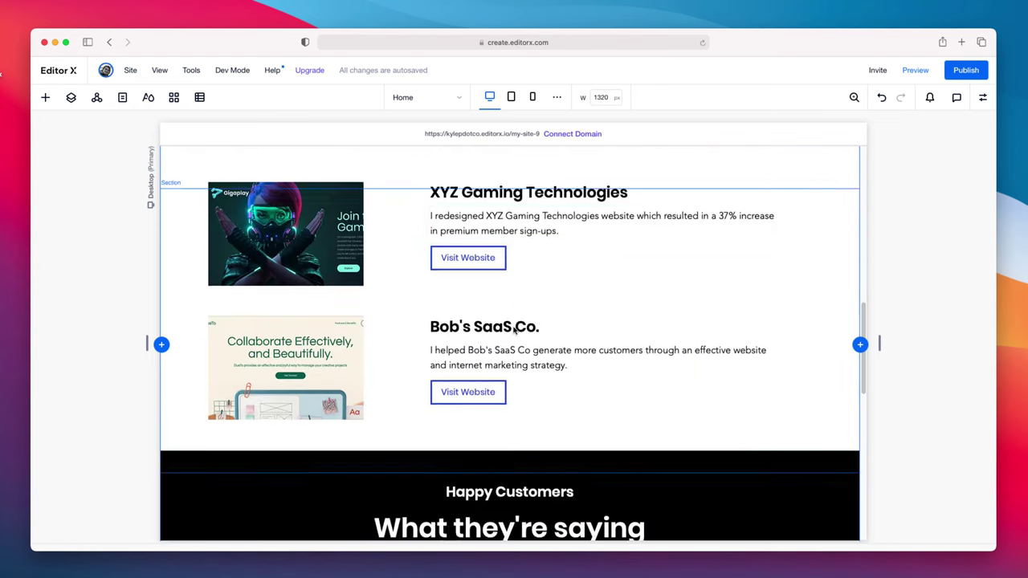
pyautogui.scroll(-7, 515, 329)
pyautogui.scroll(-8, 420, 266)
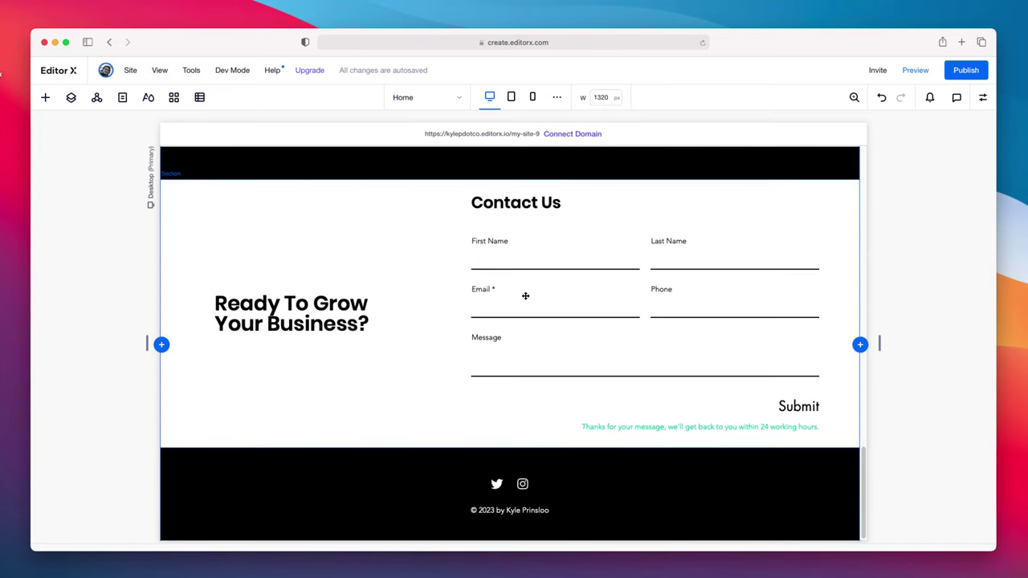
pyautogui.scroll(20, 501, 298)
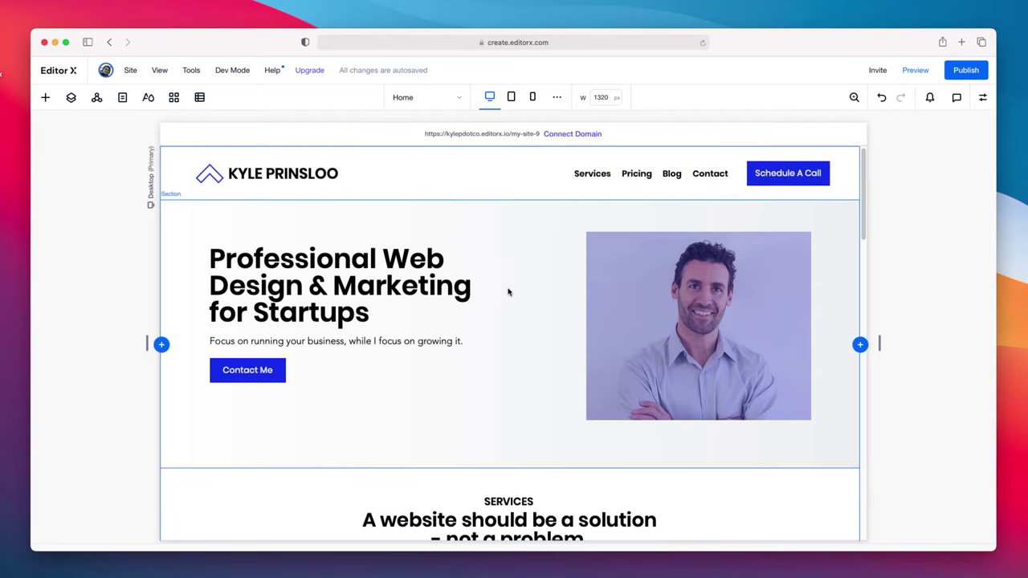
pyautogui.scroll(-5, 508, 292)
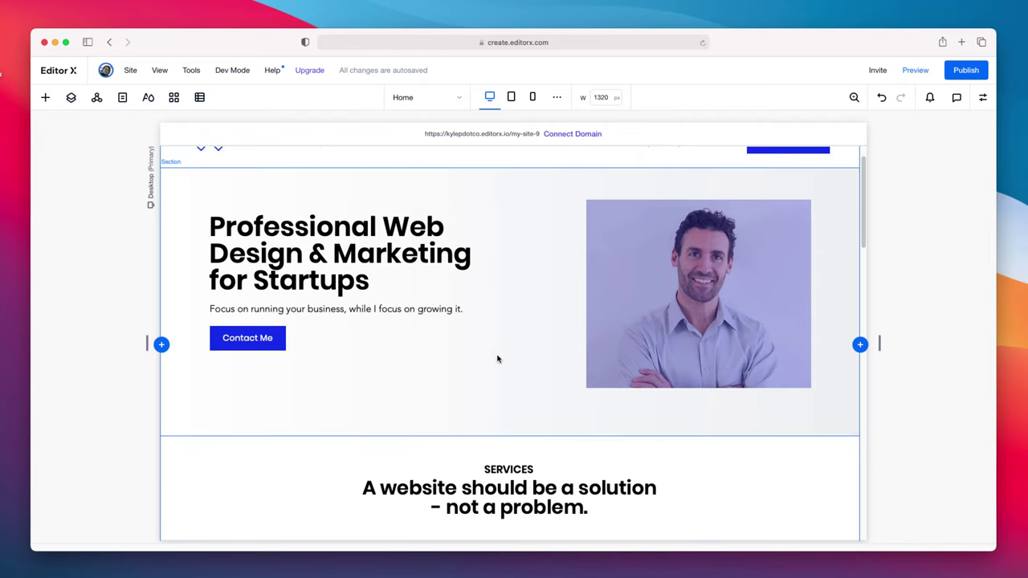
pyautogui.scroll(-2, 497, 356)
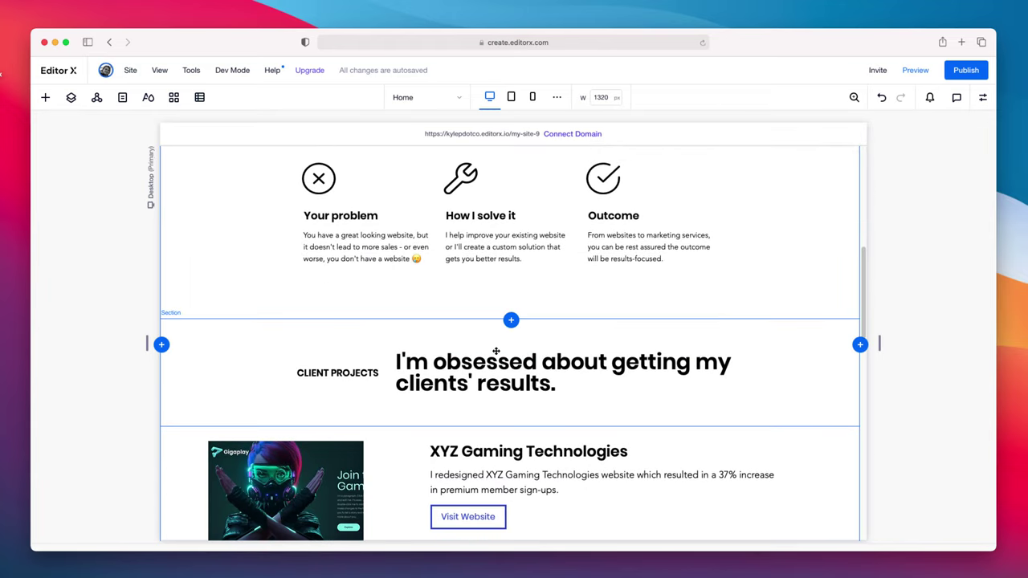
pyautogui.scroll(-10, 495, 354)
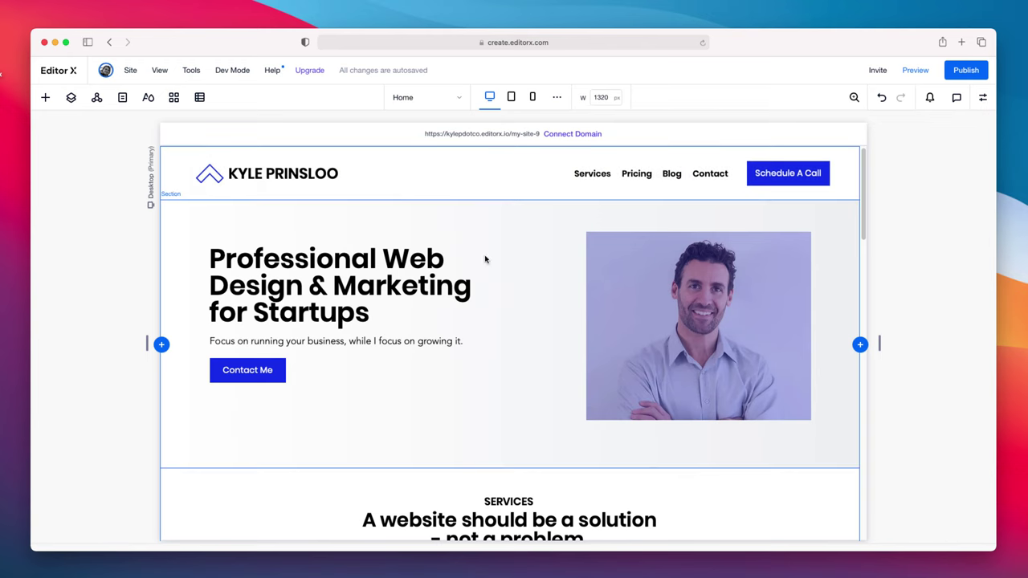
pyautogui.scroll(-5, 465, 410)
pyautogui.scroll(5, 466, 405)
pyautogui.scroll(-10, 526, 402)
pyautogui.scroll(-8, 523, 419)
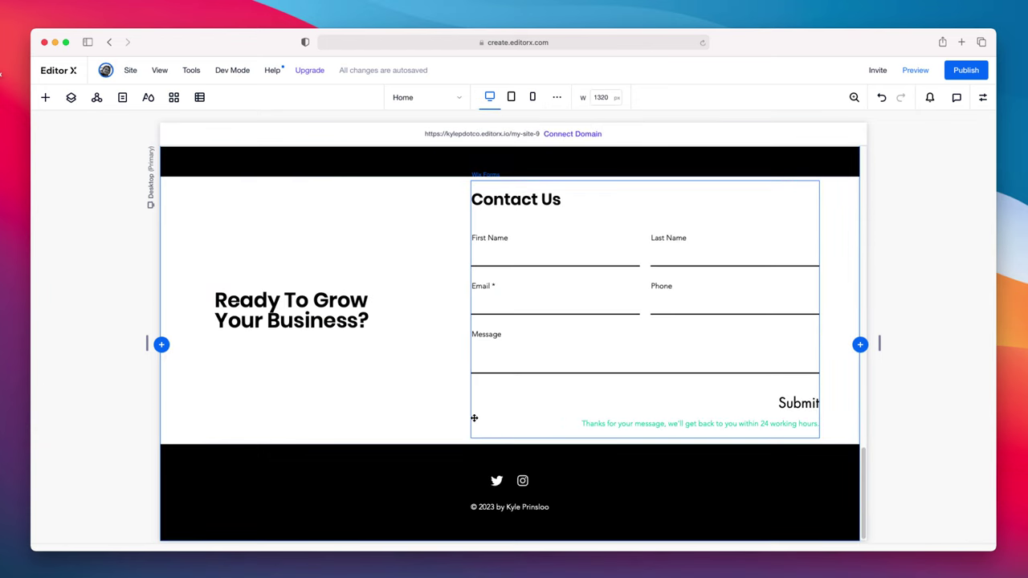
pyautogui.scroll(15, 474, 418)
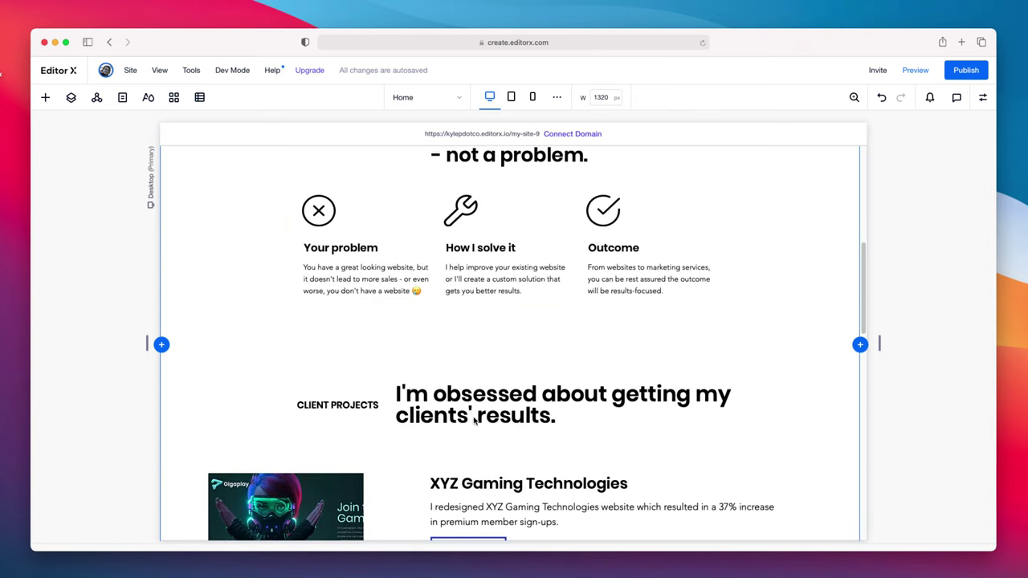
pyautogui.scroll(5, 474, 420)
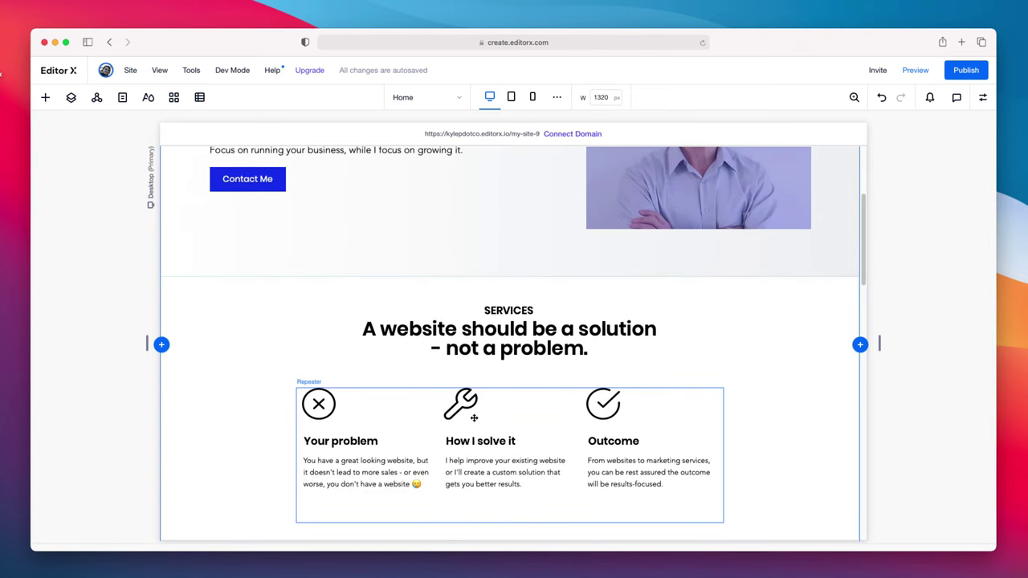
pyautogui.scroll(3, 474, 417)
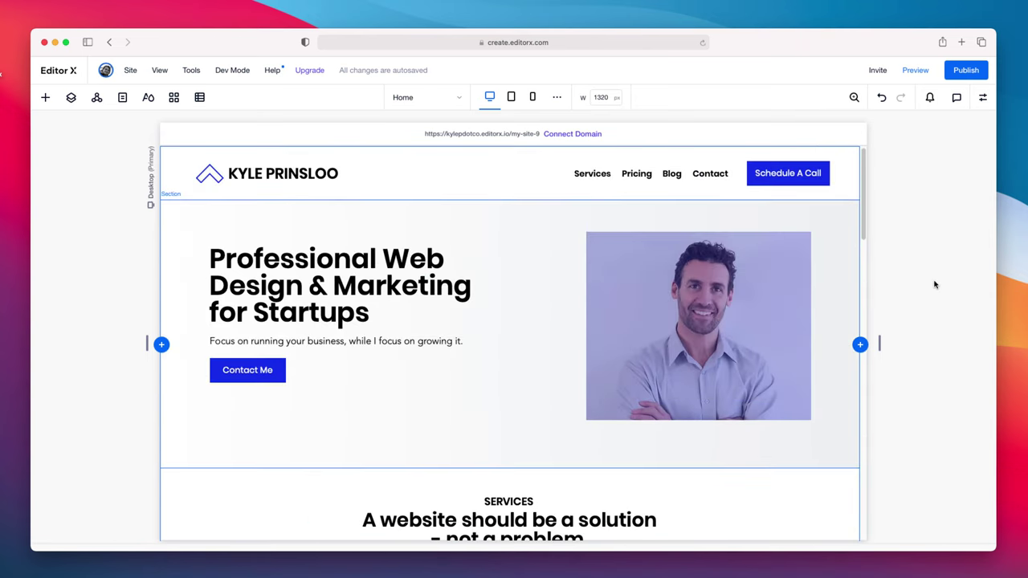